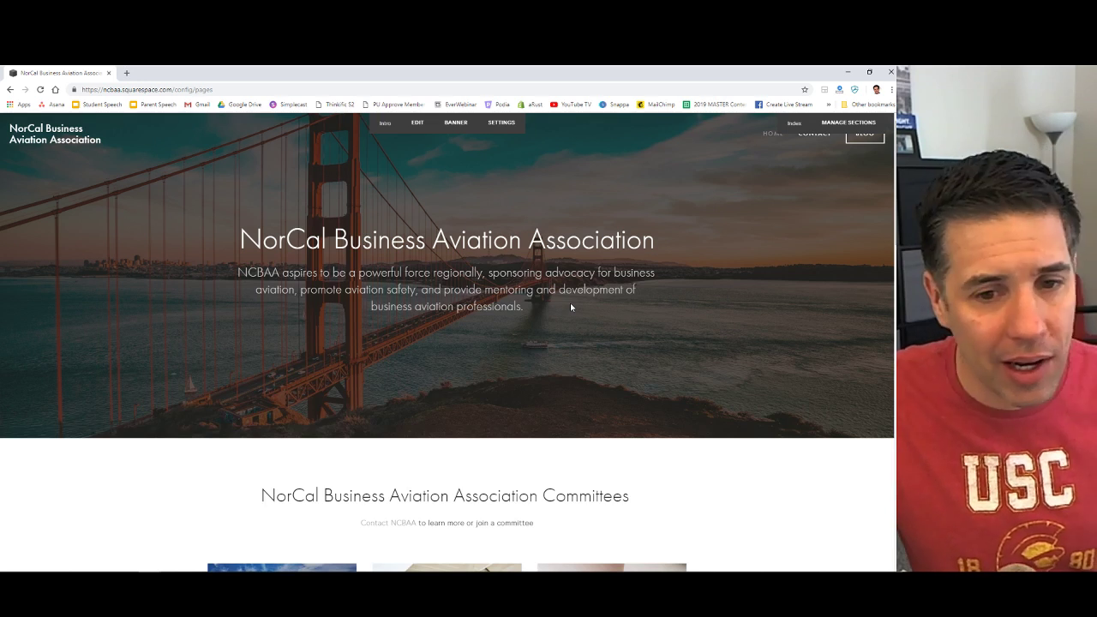
# In a new tab, search Google for media leaders and open medialeaders.com.
pyautogui.click(126, 73)
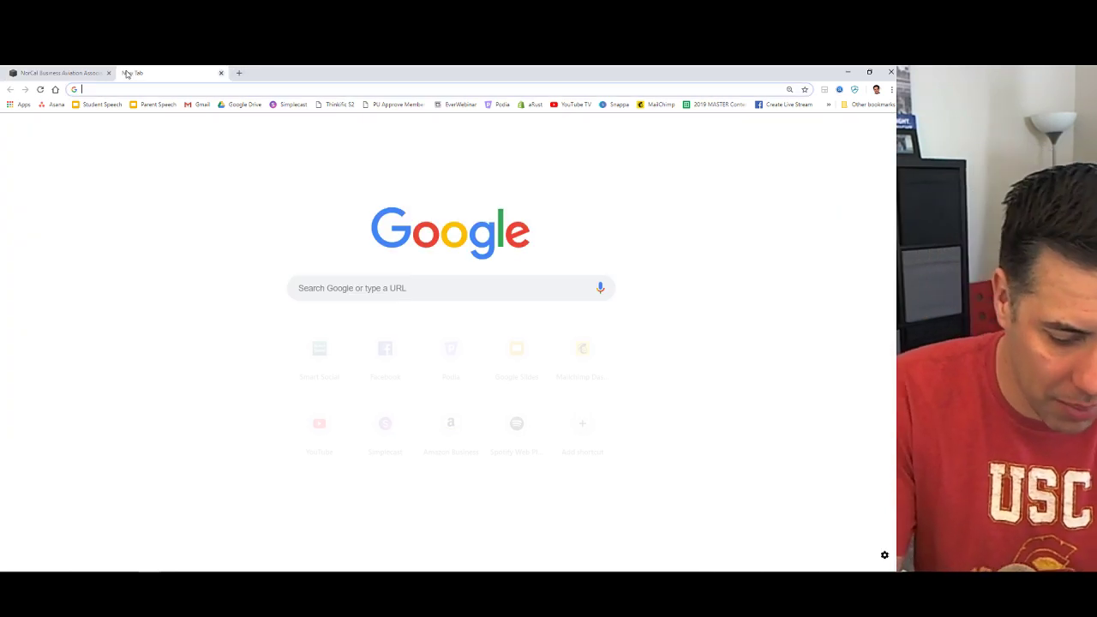
pyautogui.write('media')
pyautogui.press('Return')
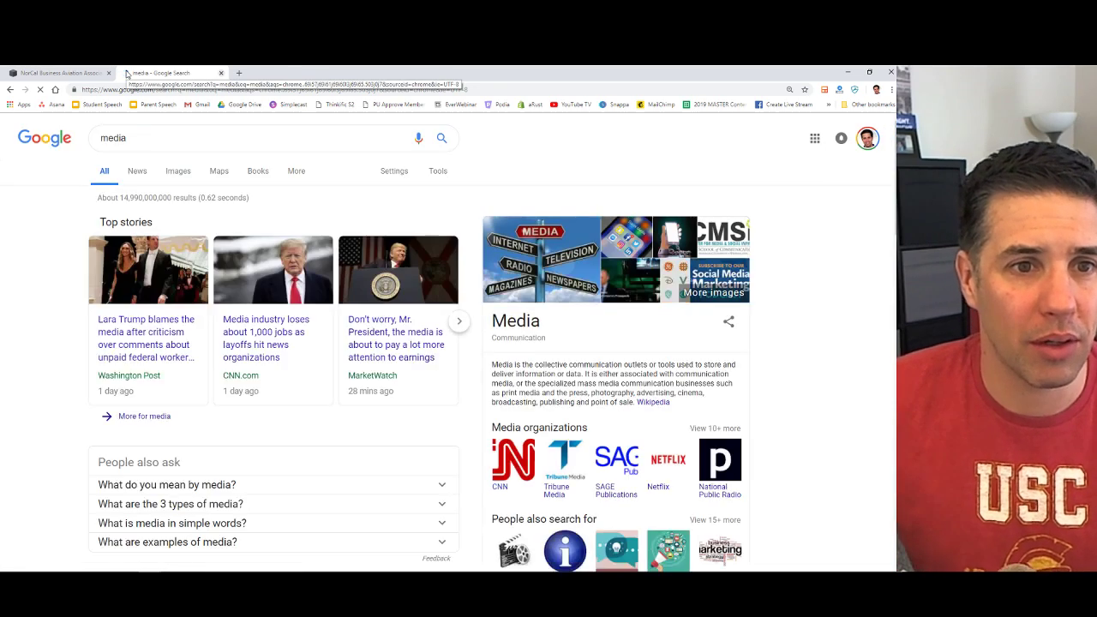
pyautogui.click(138, 91)
pyautogui.write('media leaders')
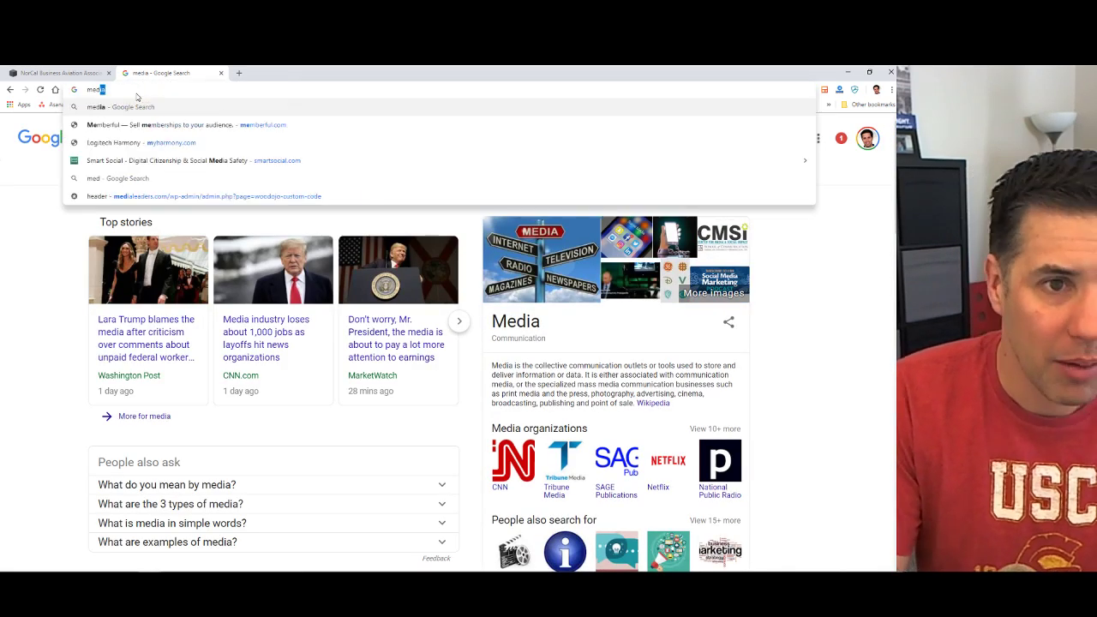
pyautogui.press('Return')
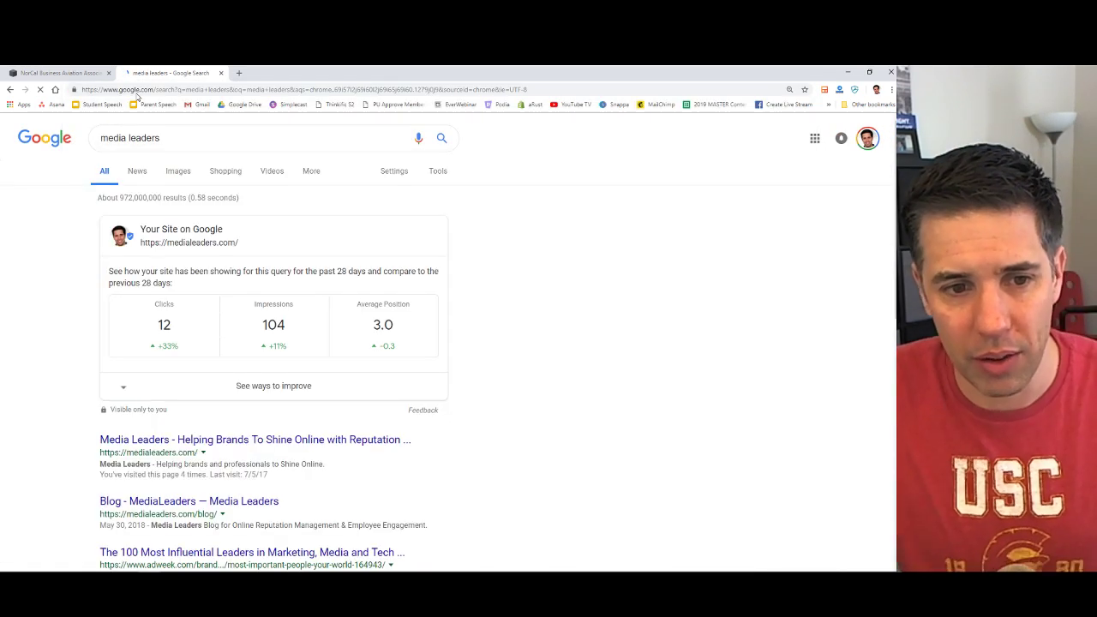
pyautogui.scroll(-4, 134, 341)
pyautogui.click(171, 255)
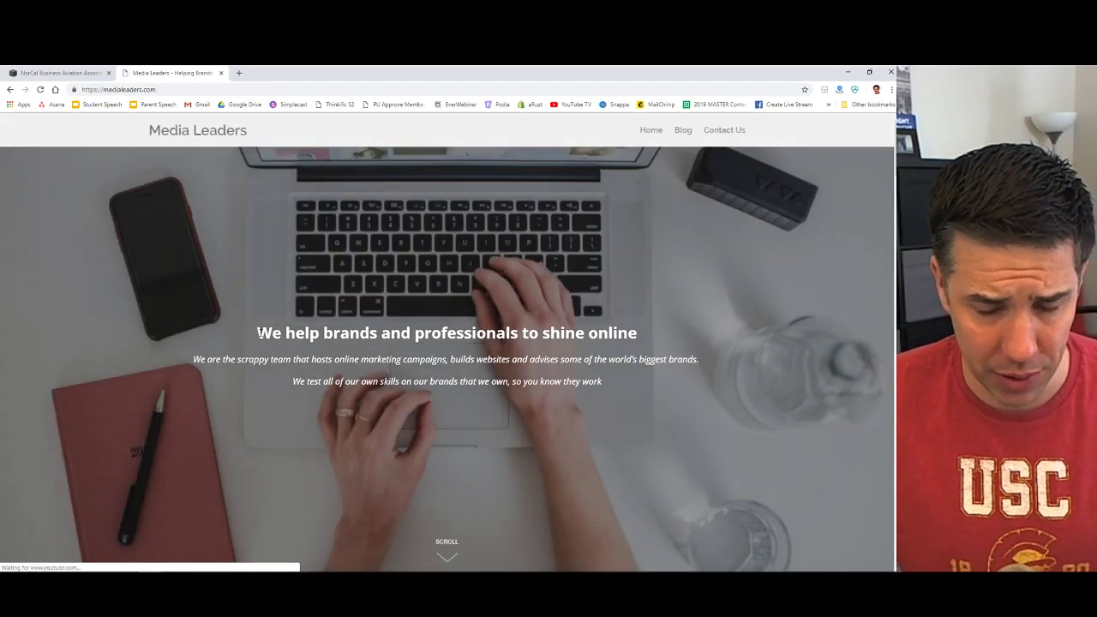
# Browse the Media Leaders site, highlighting its hero and heading text along the way.
pyautogui.moveTo(260, 332); pyautogui.dragTo(633, 389)
pyautogui.click(634, 390)
pyautogui.scroll(-6, 600, 378)
pyautogui.scroll(1, 583, 369)
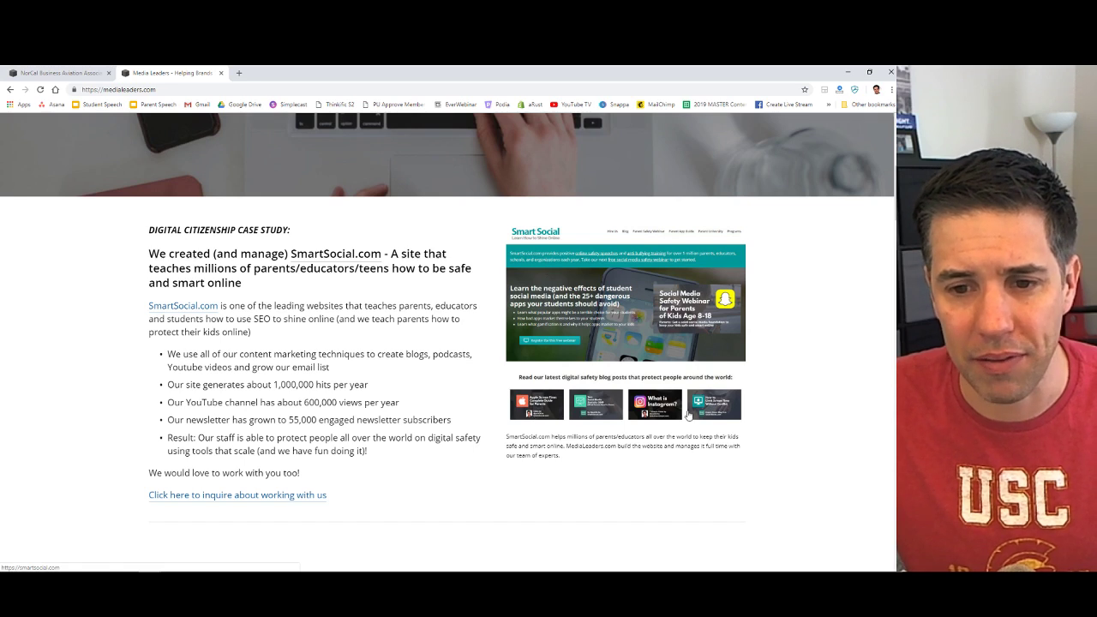
pyautogui.moveTo(149, 253); pyautogui.dragTo(290, 289)
pyautogui.click(290, 289)
pyautogui.scroll(-6, 290, 290)
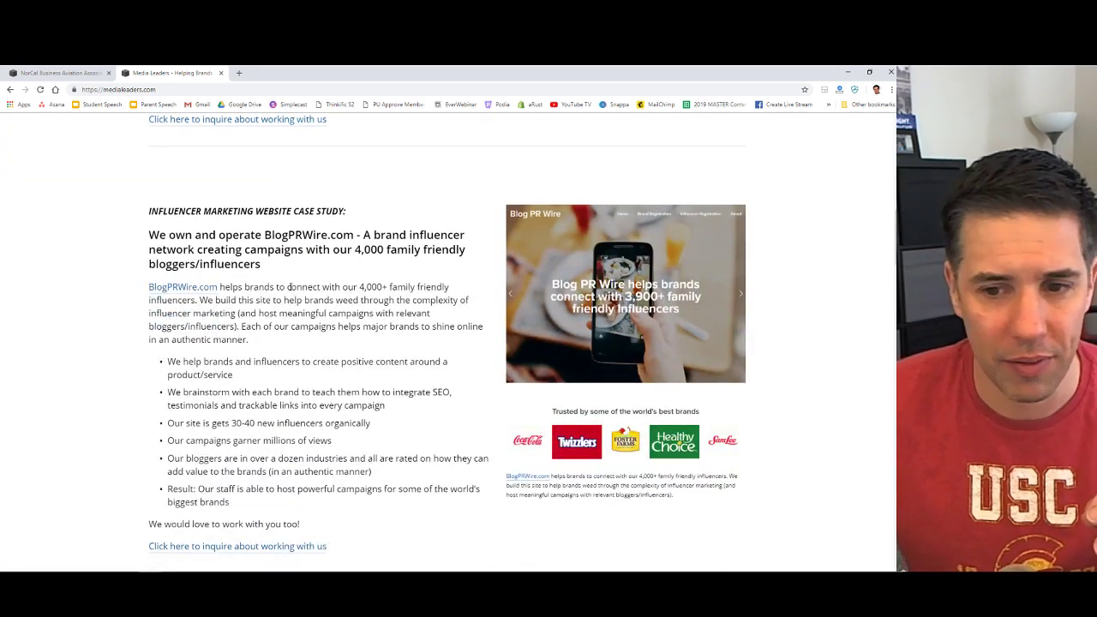
pyautogui.scroll(-8, 290, 287)
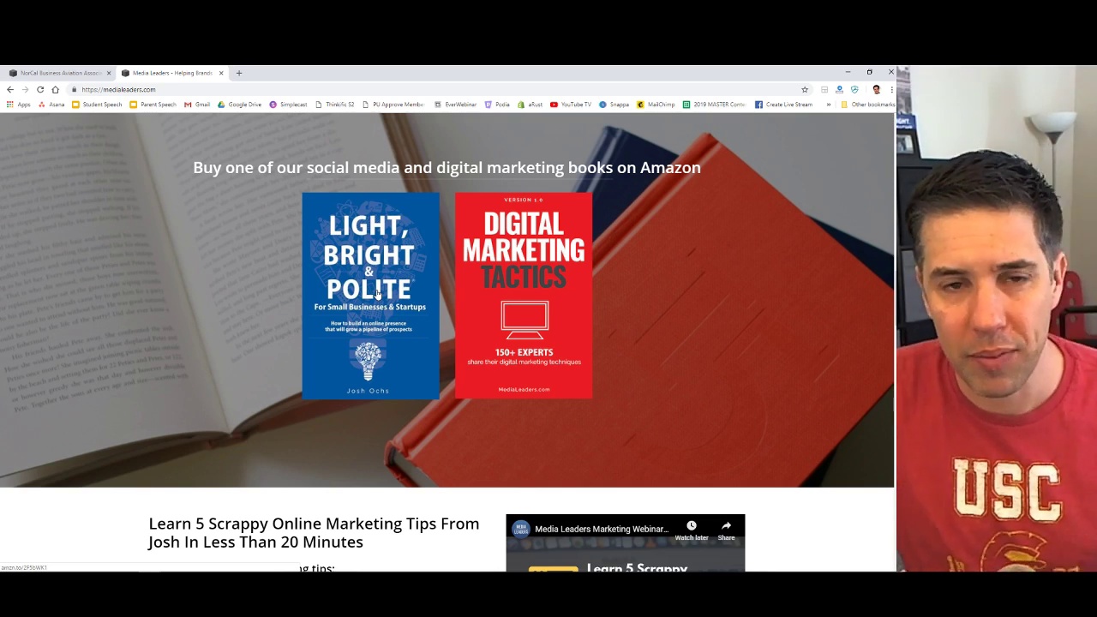
pyautogui.scroll(-15, 377, 294)
pyautogui.scroll(3, 378, 294)
pyautogui.click(85, 72)
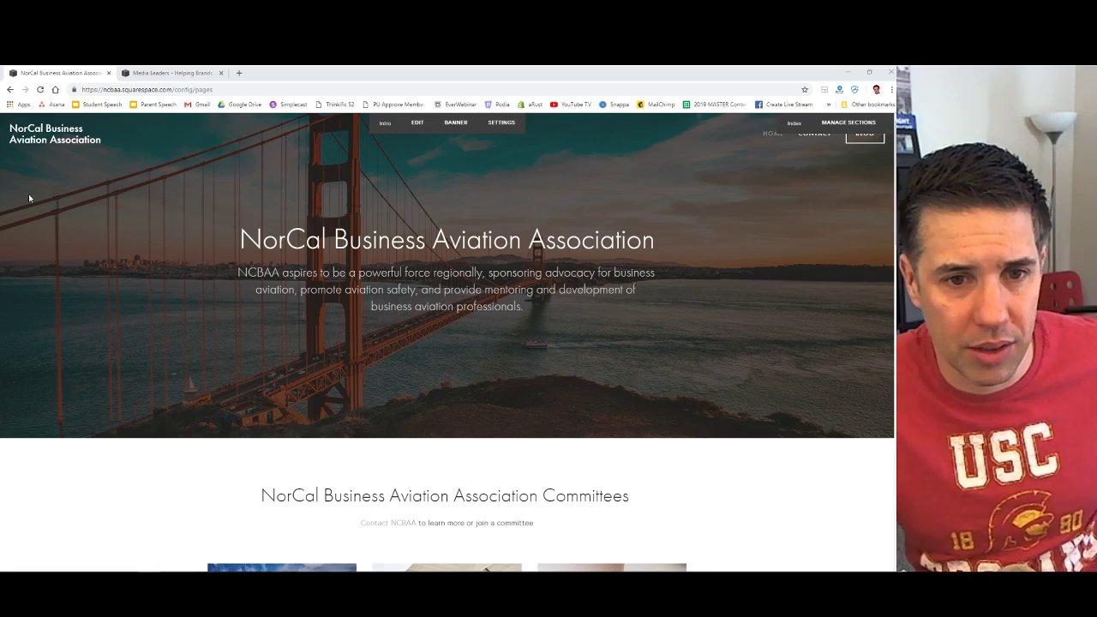
pyautogui.scroll(-4, 336, 282)
pyautogui.scroll(4, 336, 291)
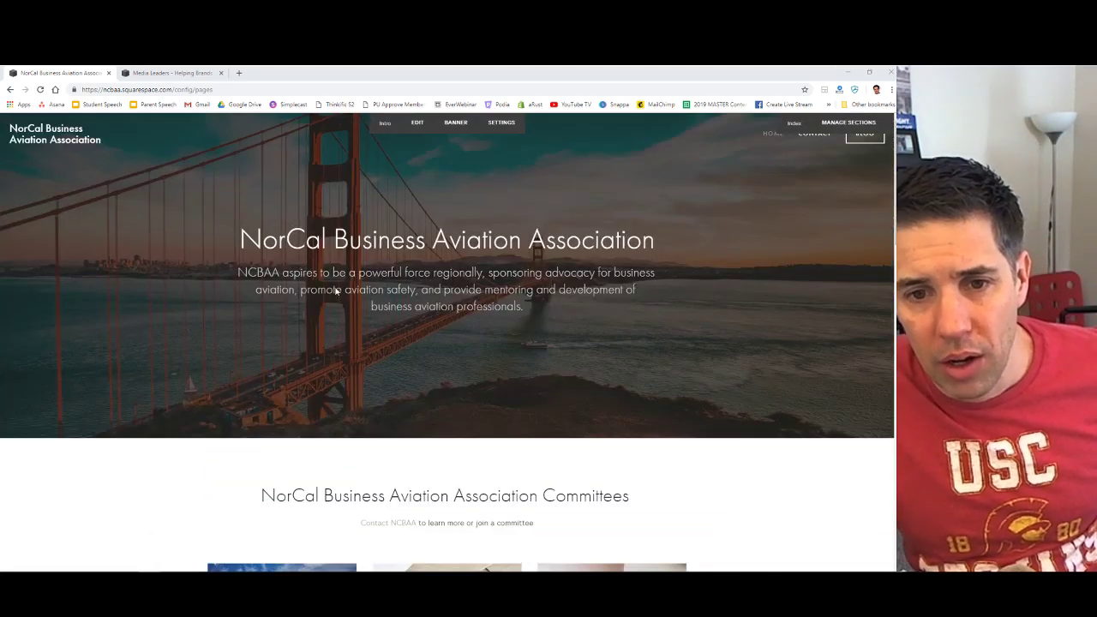
# In a new tab, search for norcal business aviation association and open norcalbaa.org.
pyautogui.click(239, 73)
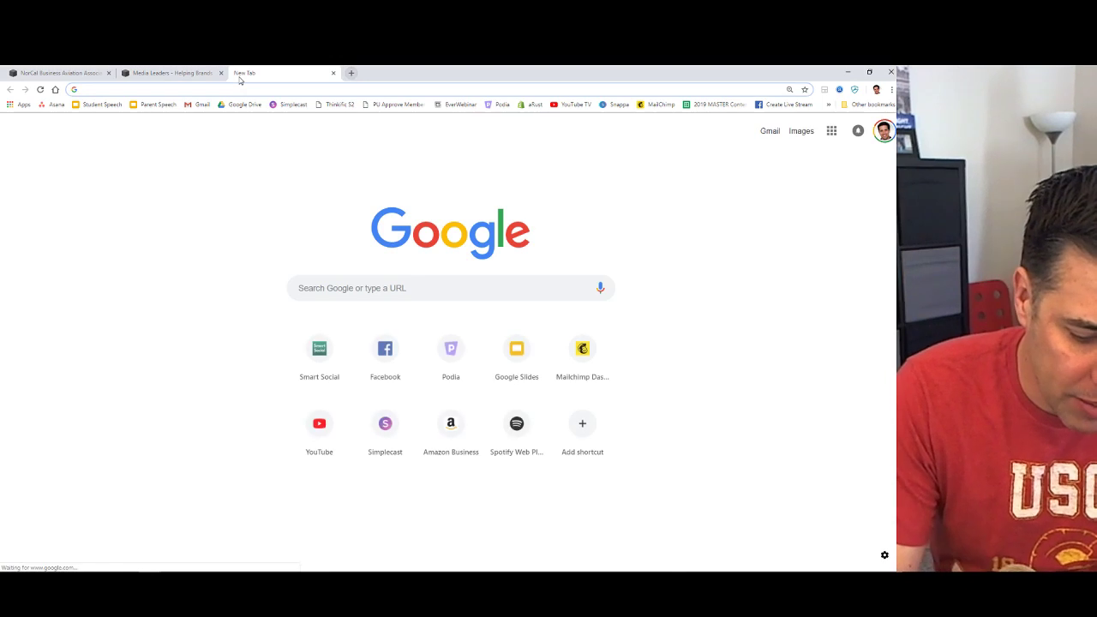
pyautogui.write('no')
pyautogui.press('Return')
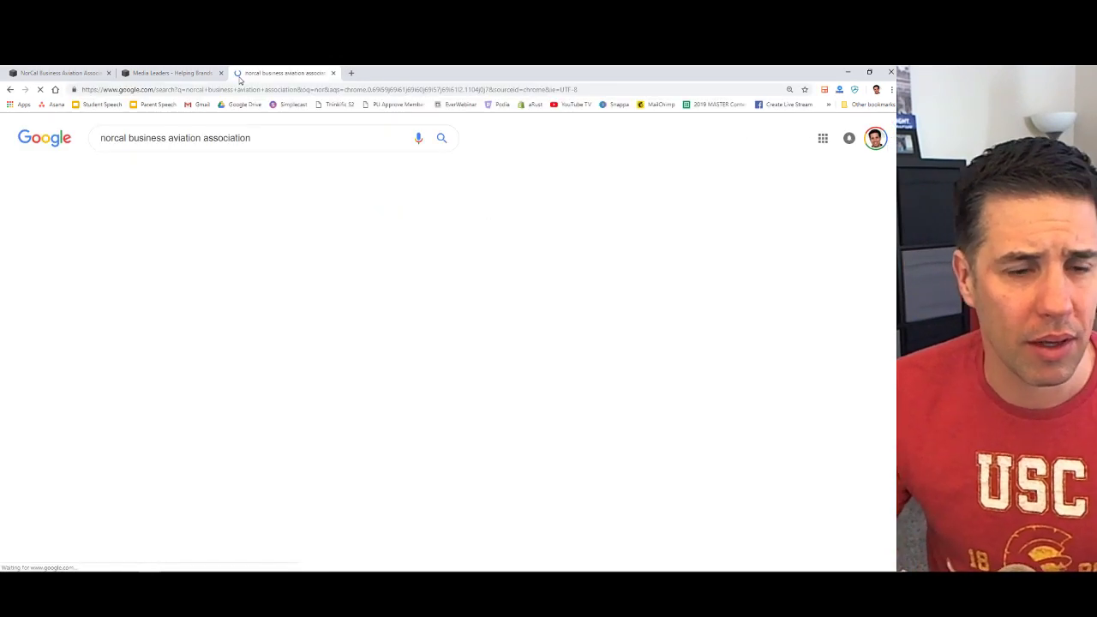
pyautogui.click(201, 223)
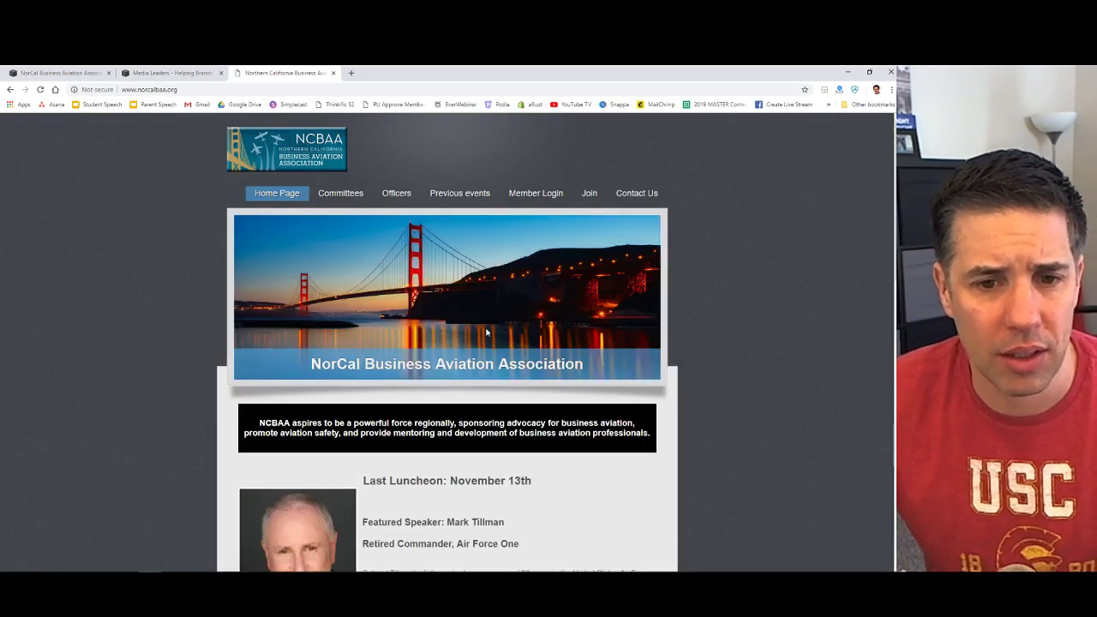
# Scroll through the old norcalbaa.org site, then return to the Squarespace editor tab.
pyautogui.scroll(-1, 708, 293)
pyautogui.scroll(-20, 708, 293)
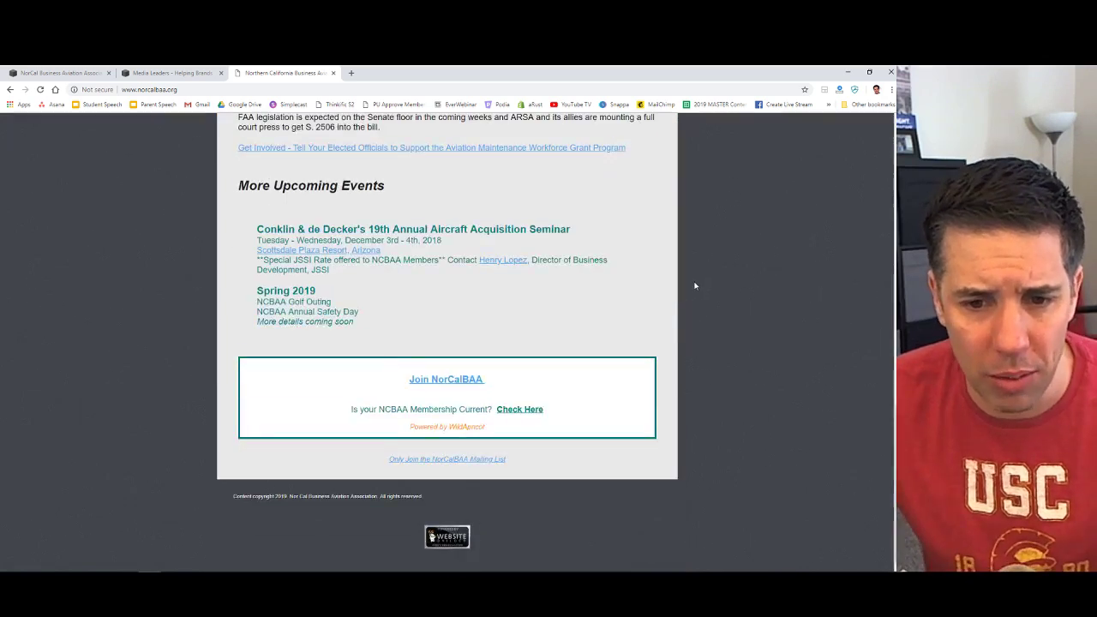
pyautogui.scroll(20, 698, 283)
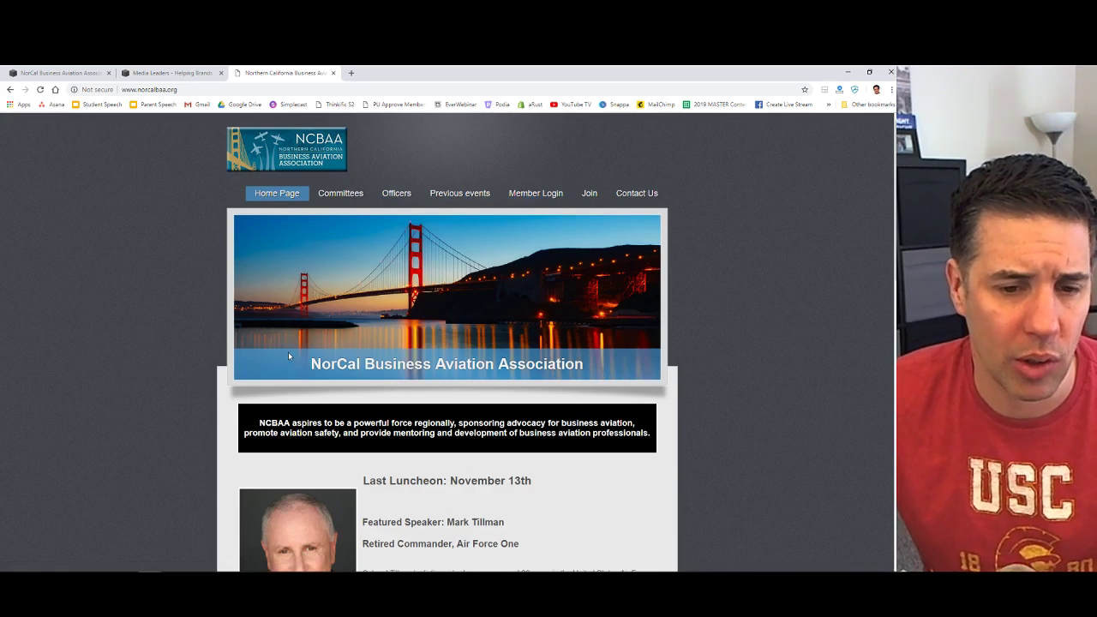
pyautogui.scroll(-2, 158, 340)
pyautogui.scroll(3, 159, 340)
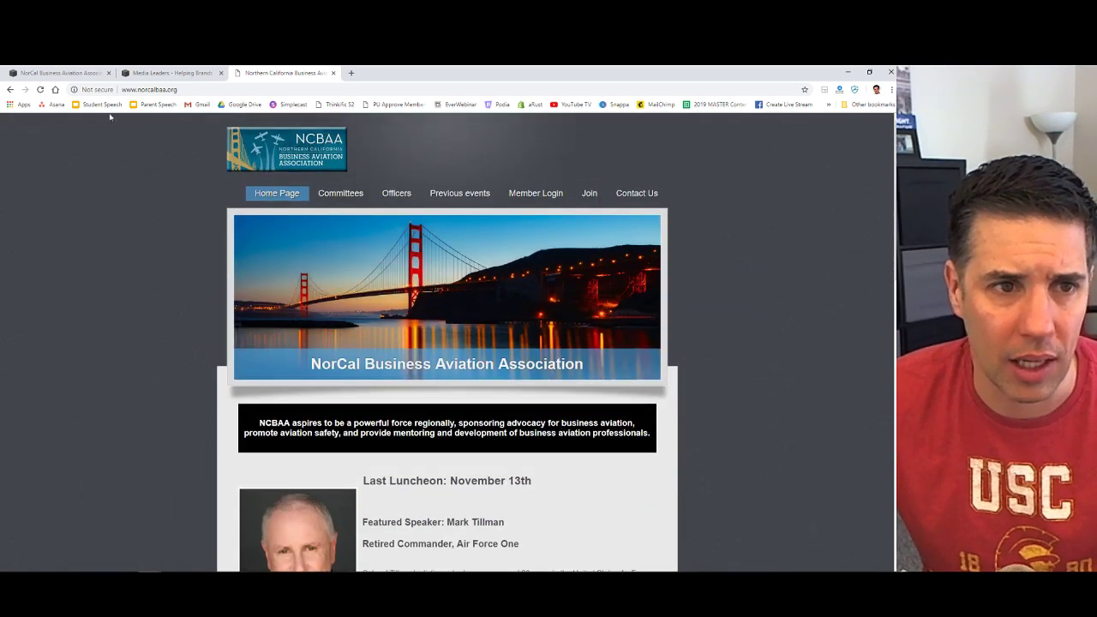
pyautogui.click(60, 72)
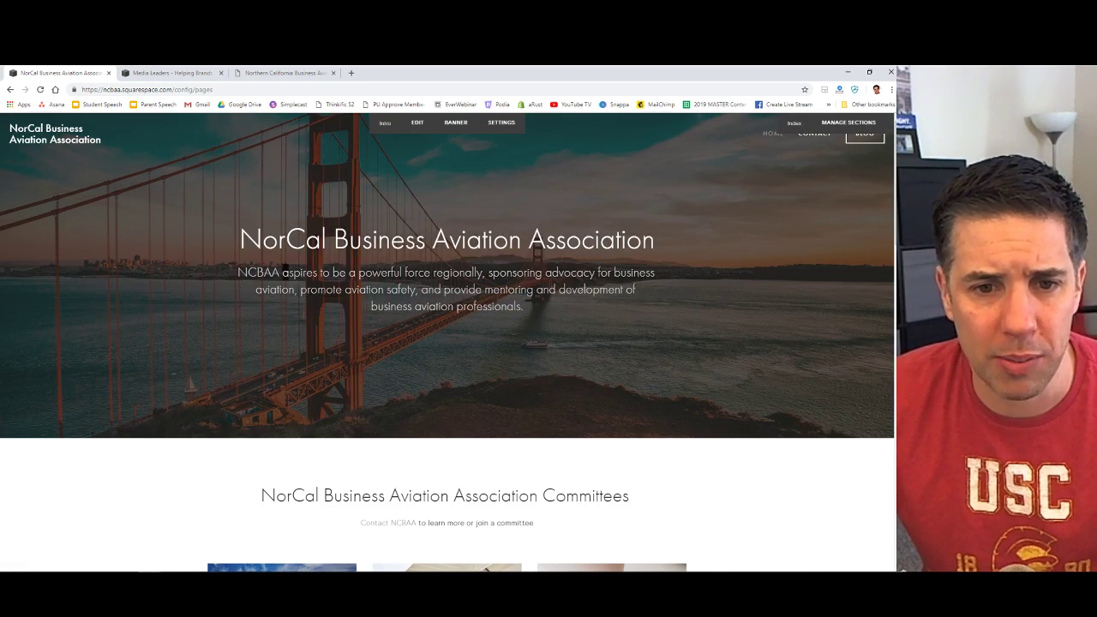
pyautogui.moveTo(283, 272); pyautogui.dragTo(576, 313)
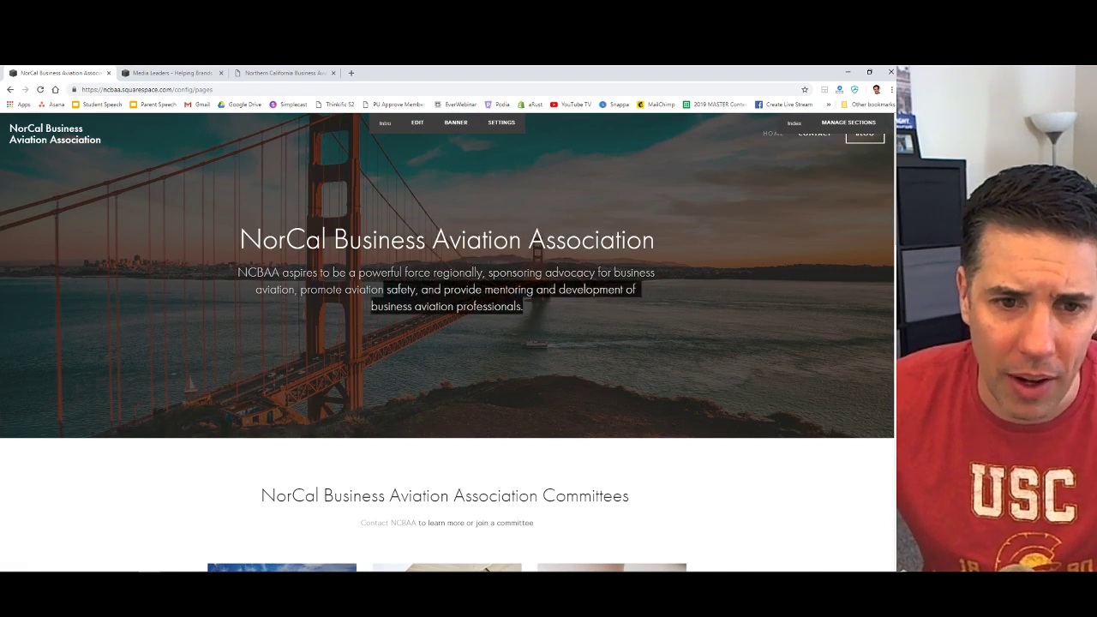
pyautogui.moveTo(283, 272); pyautogui.dragTo(537, 307)
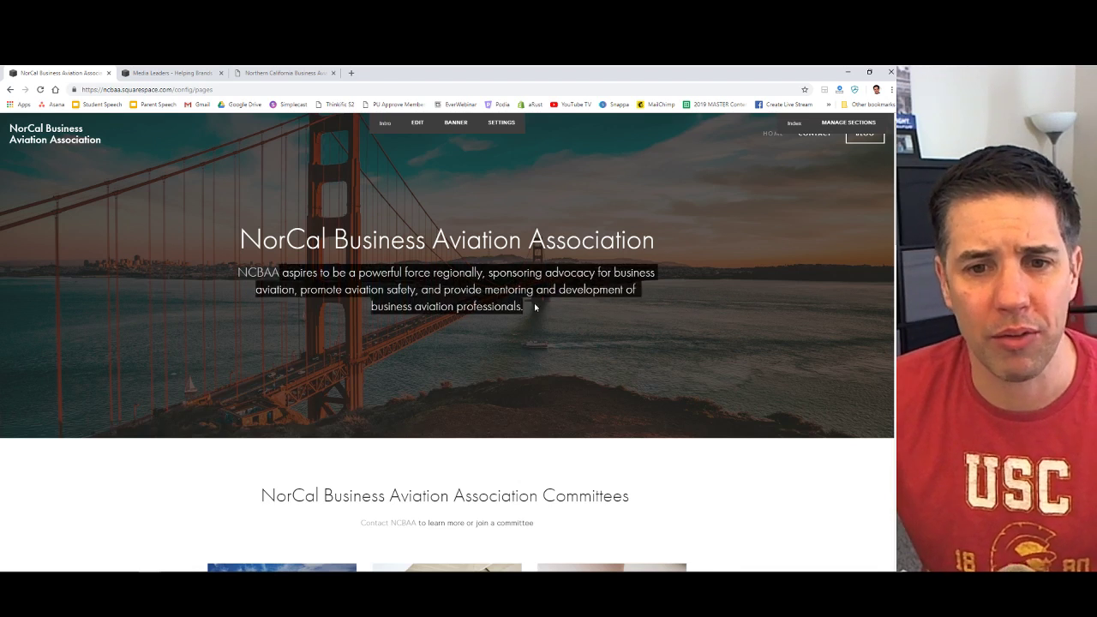
pyautogui.click(538, 307)
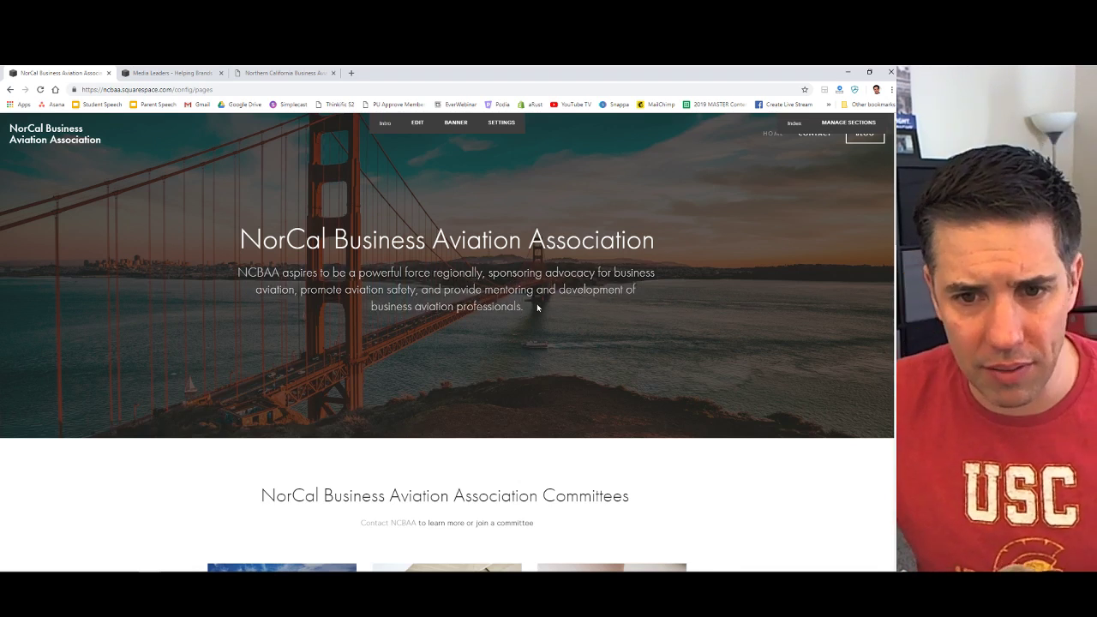
pyautogui.scroll(-4, 537, 307)
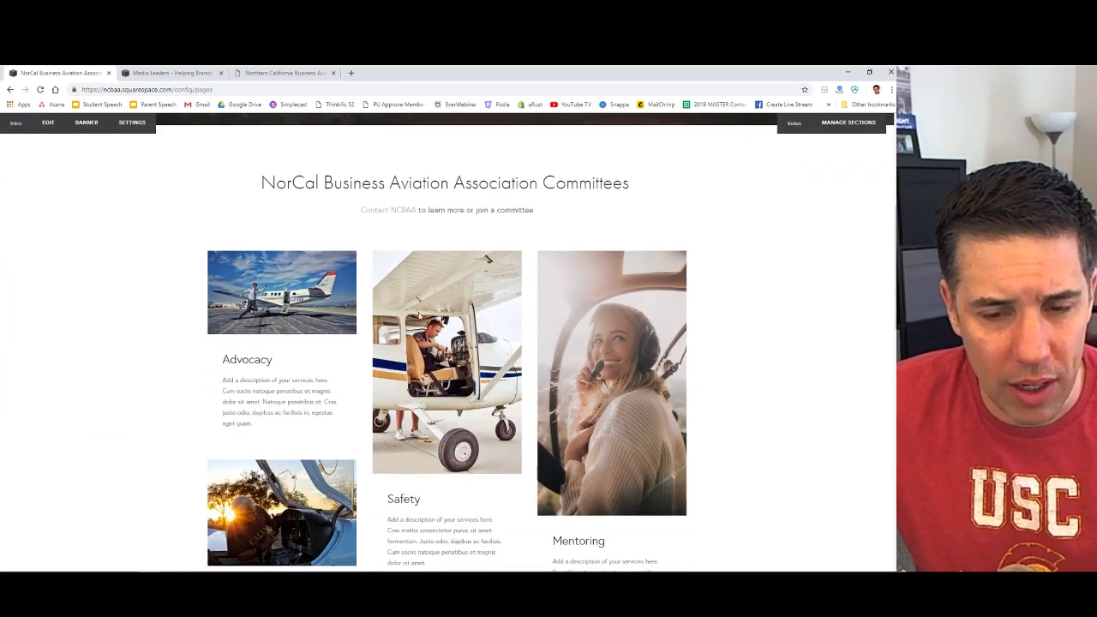
pyautogui.scroll(-3, 581, 321)
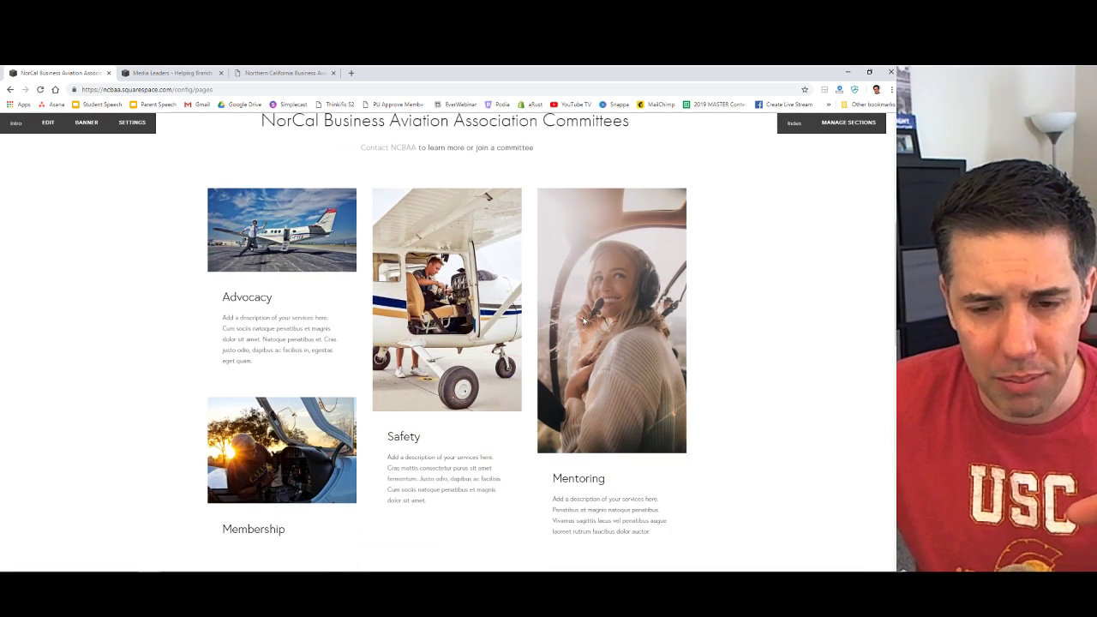
pyautogui.scroll(1, 583, 321)
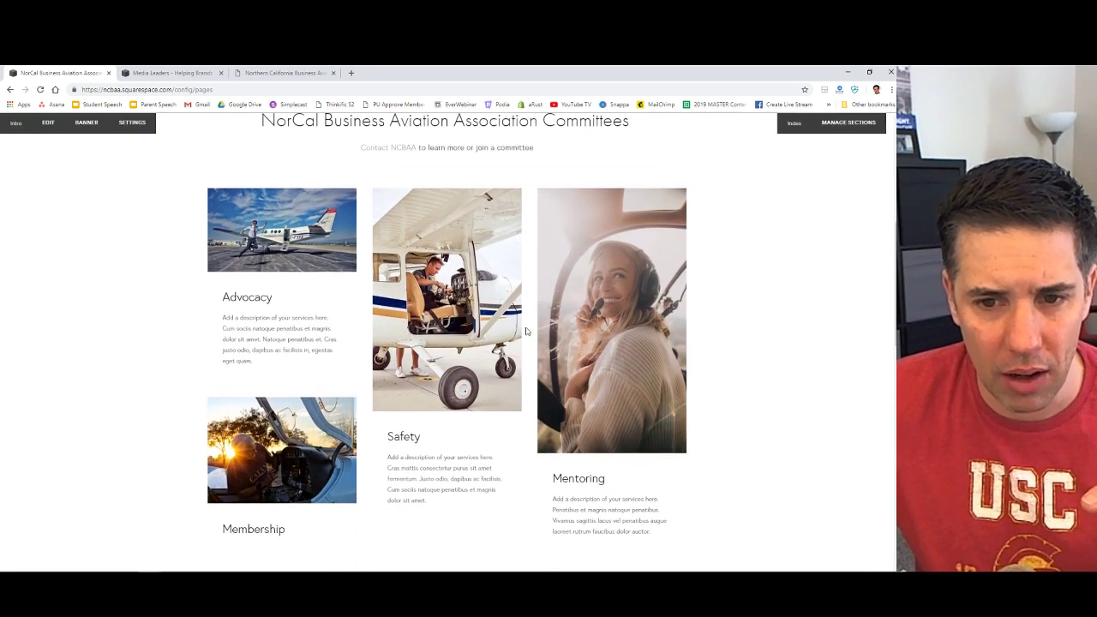
pyautogui.scroll(-5, 522, 328)
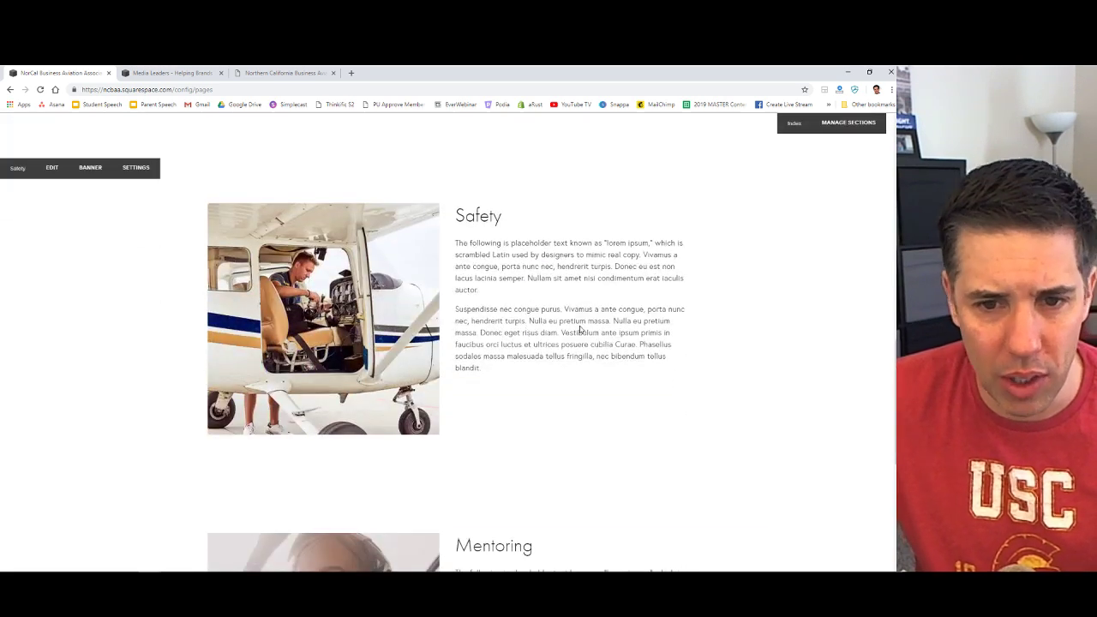
pyautogui.scroll(-5, 582, 330)
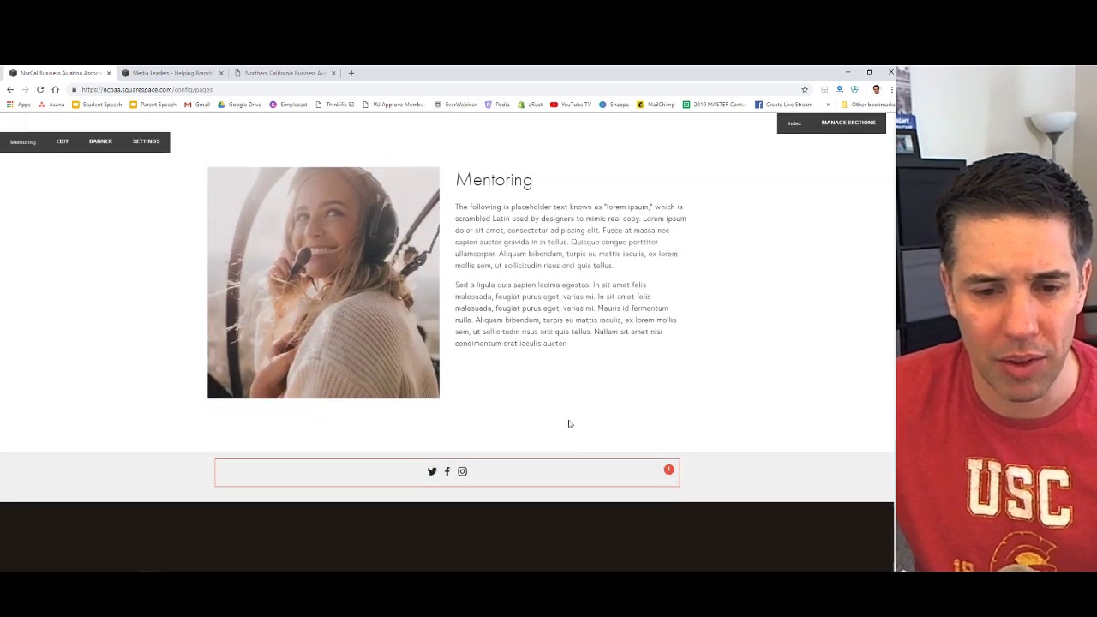
pyautogui.scroll(3, 559, 419)
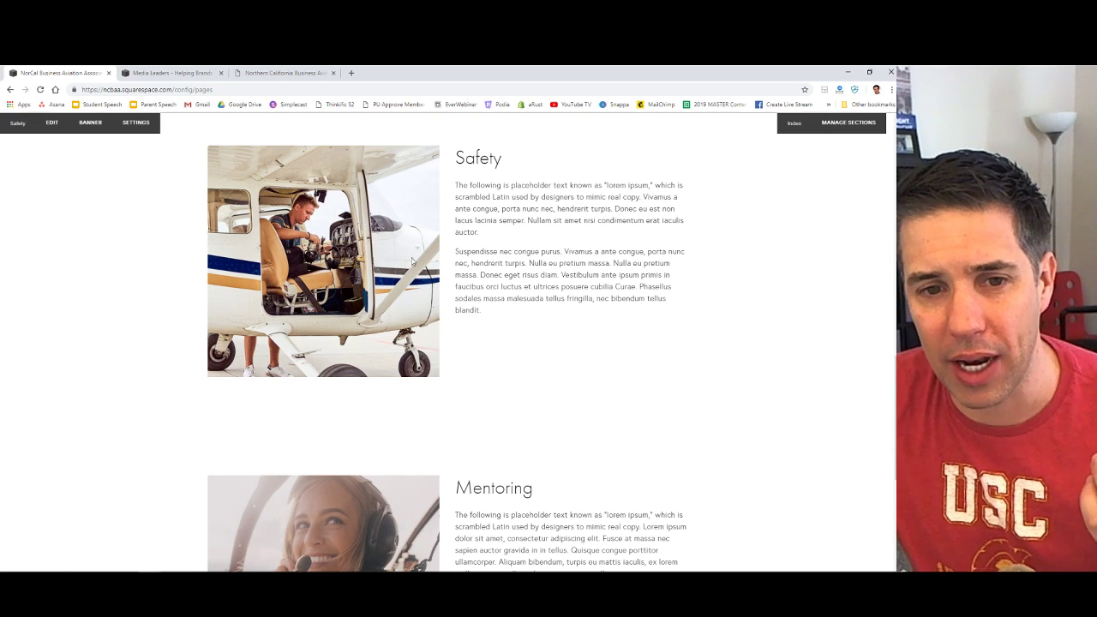
pyautogui.scroll(5, 390, 270)
pyautogui.scroll(5, 390, 269)
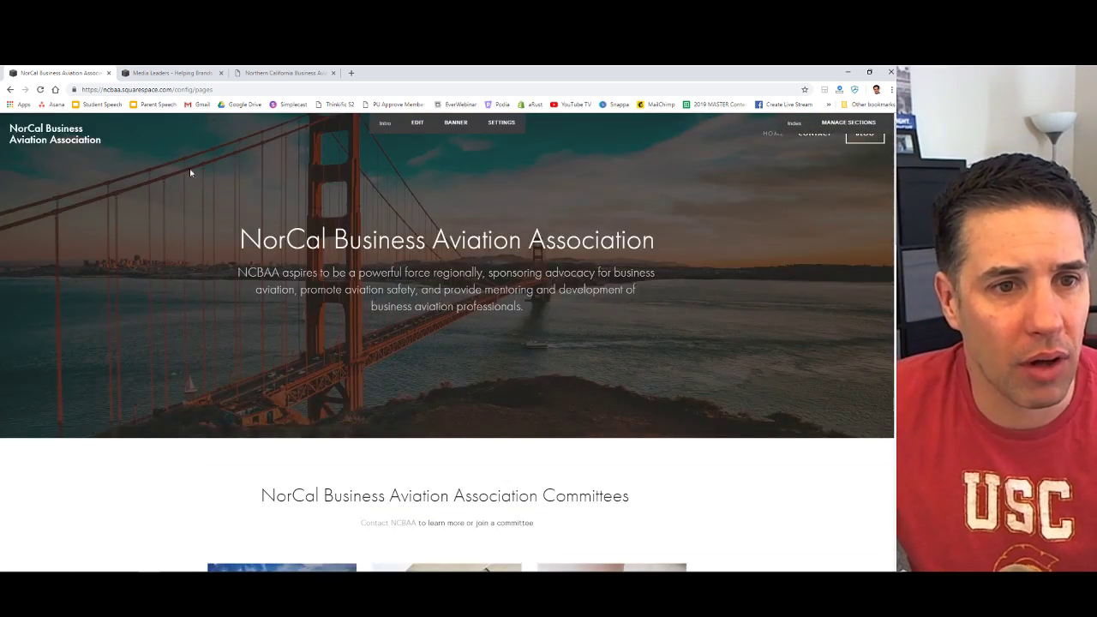
# Reload the Squarespace editor page.
pyautogui.moveTo(66, 129)
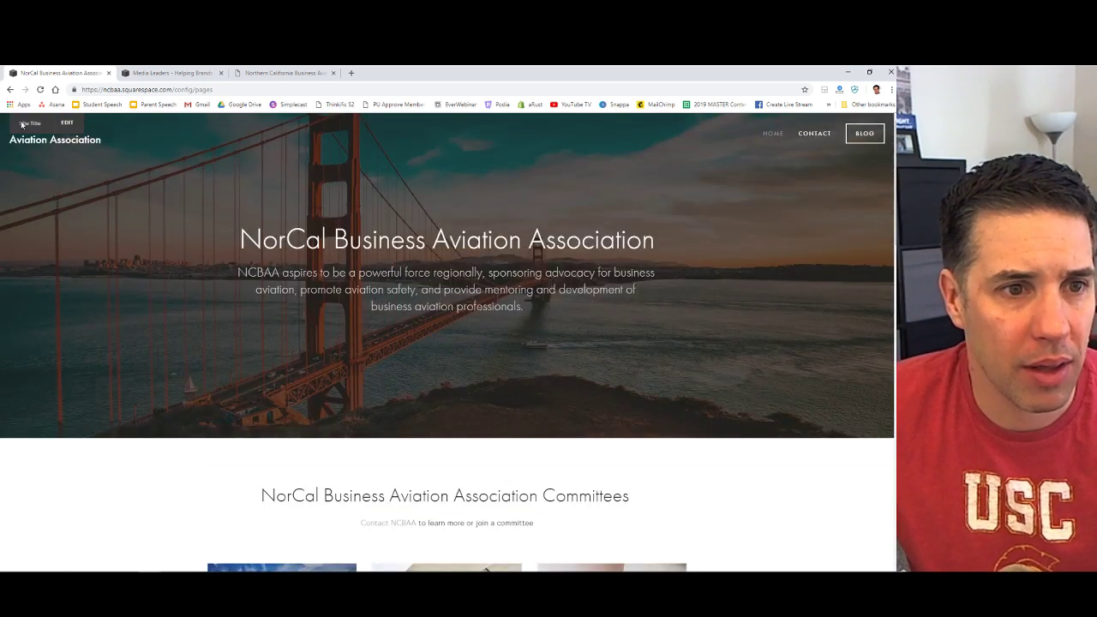
pyautogui.moveTo(206, 256)
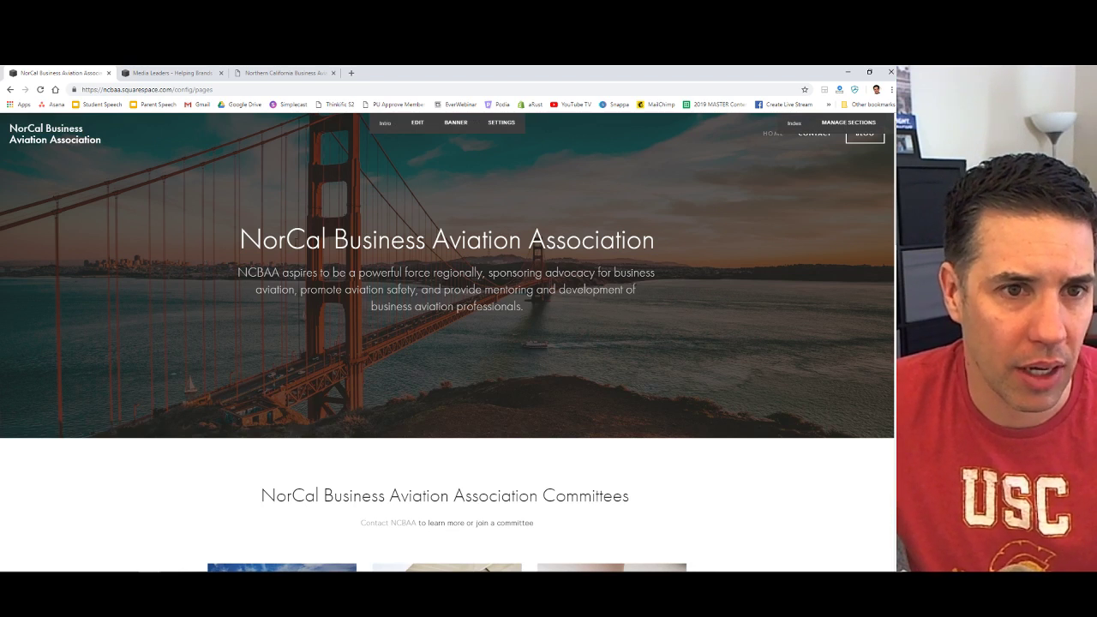
pyautogui.click(197, 89)
pyautogui.press('Return')
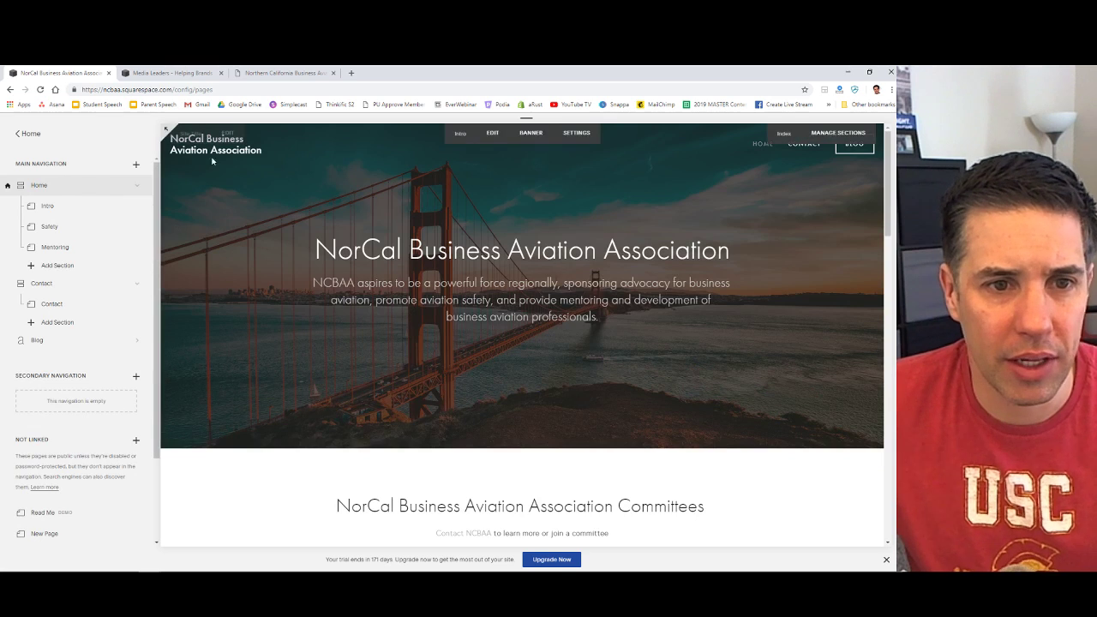
# Open Design > Template to see Hayden as the live template, previewing down to Committees.
pyautogui.click(20, 133)
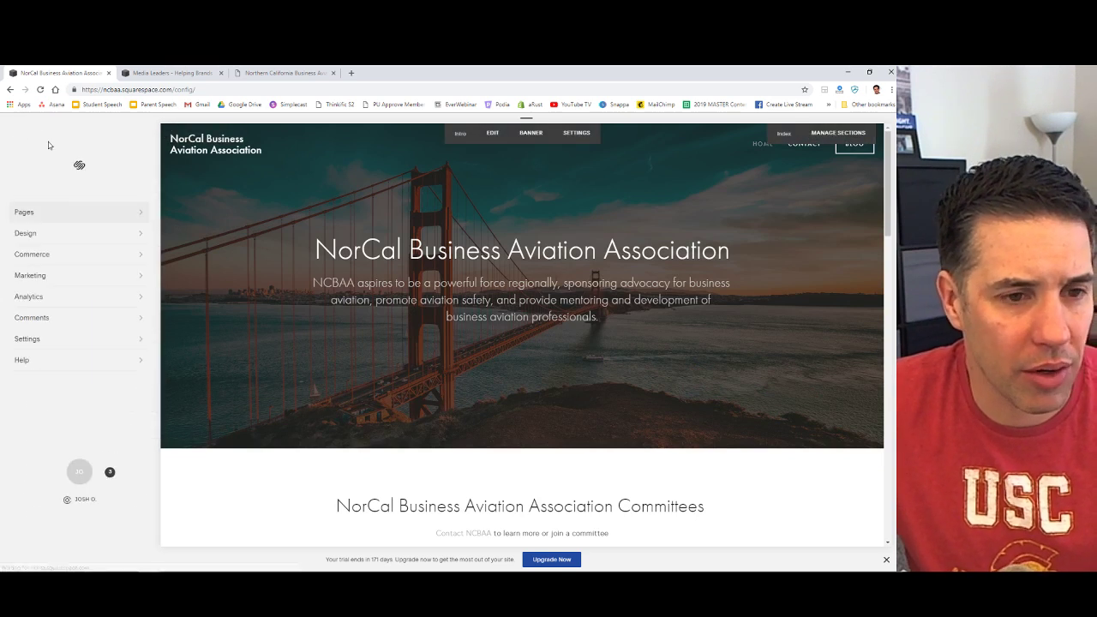
pyautogui.click(41, 236)
pyautogui.click(45, 217)
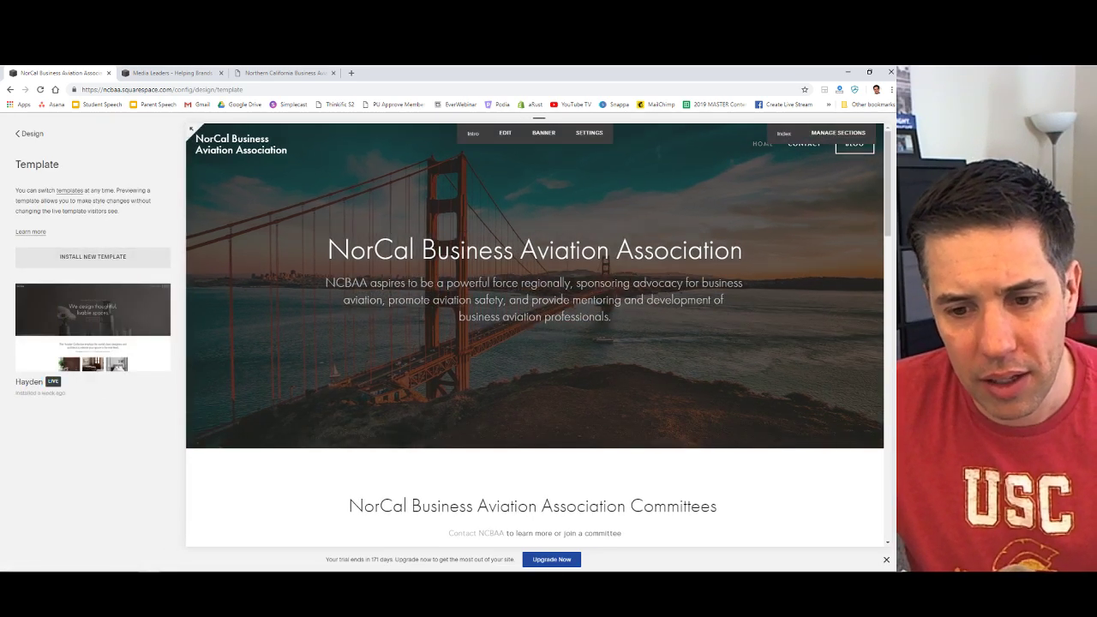
pyautogui.scroll(-4, 543, 252)
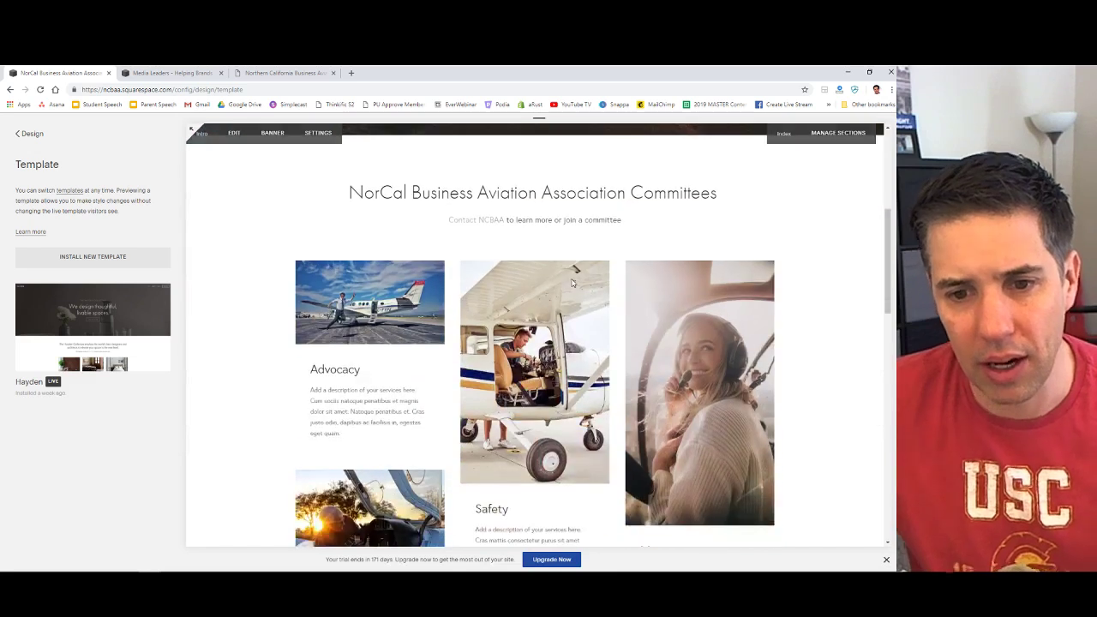
# In a new tab, search Google for entourage jets and open entouragejets.com.
pyautogui.click(352, 73)
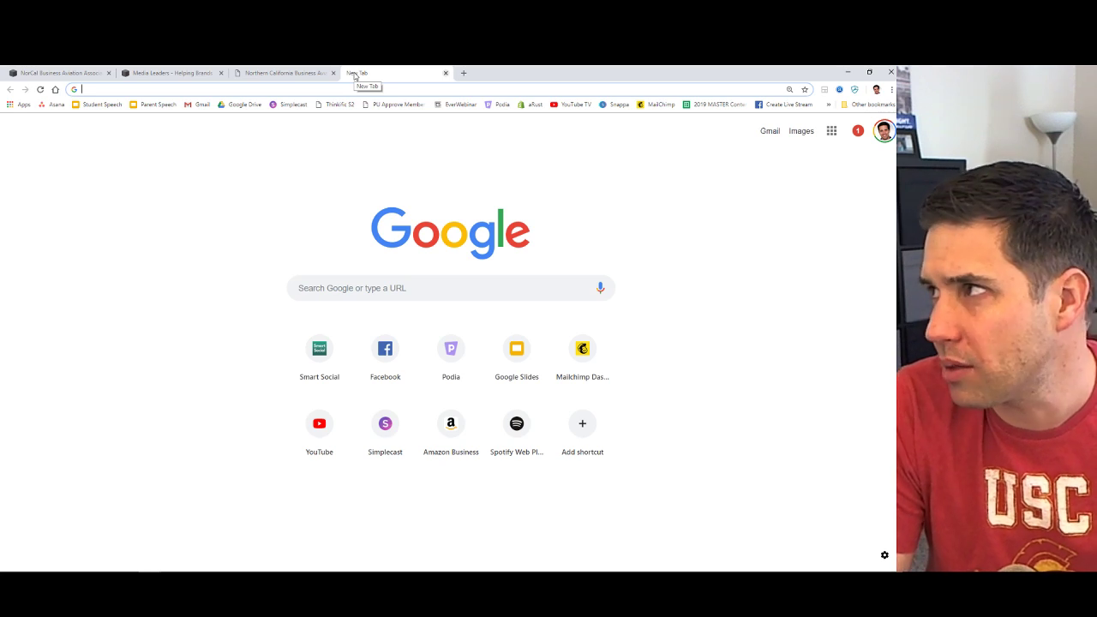
pyautogui.write('entourage jets')
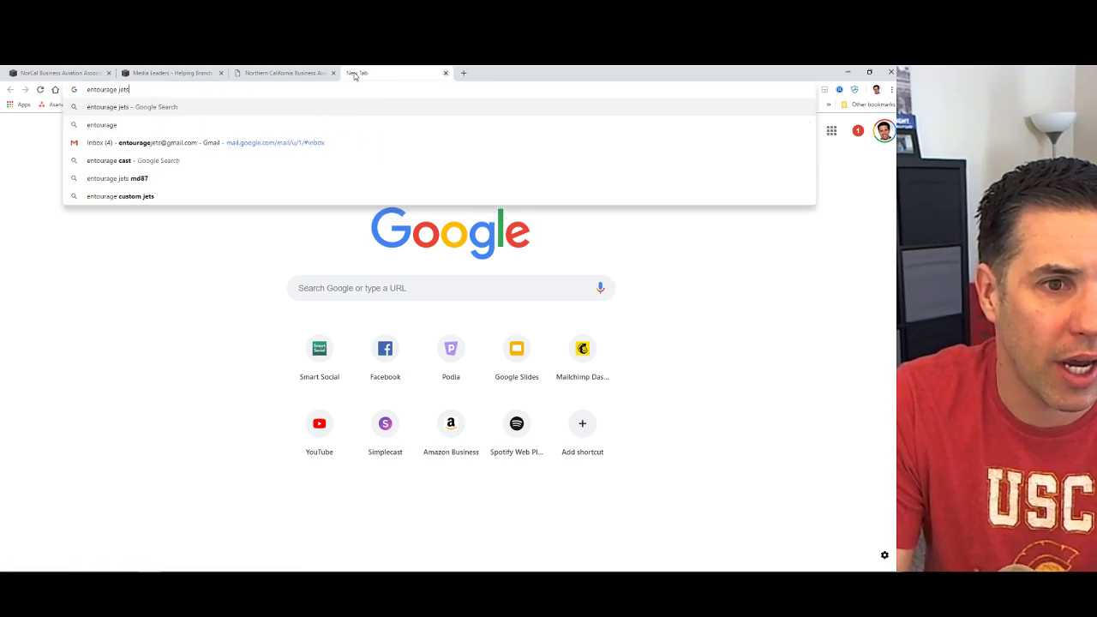
pyautogui.press('Return')
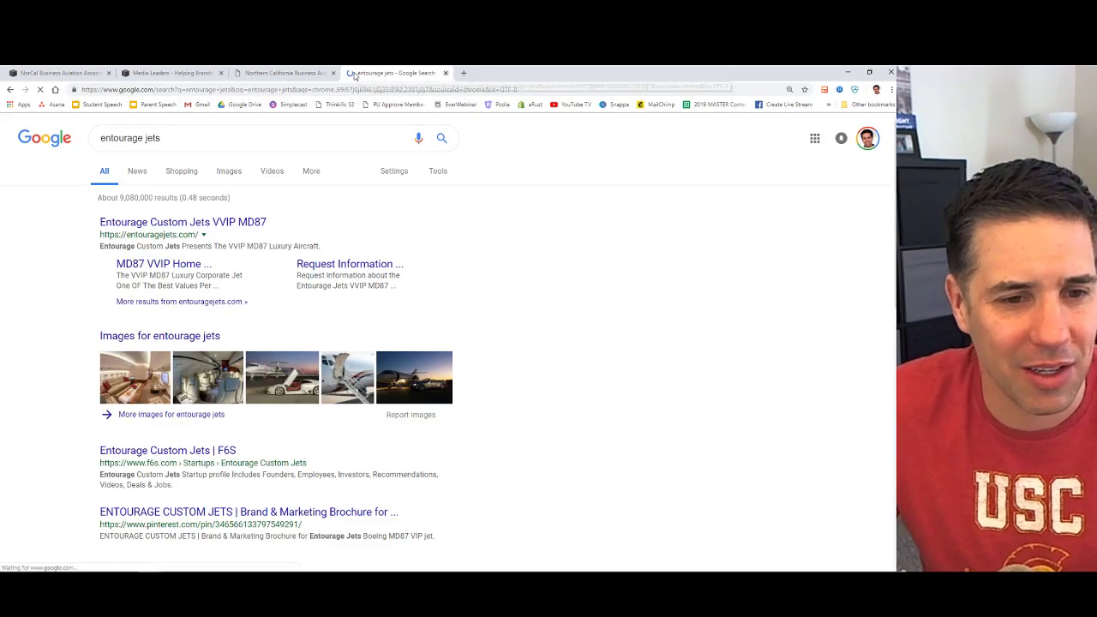
pyautogui.click(151, 228)
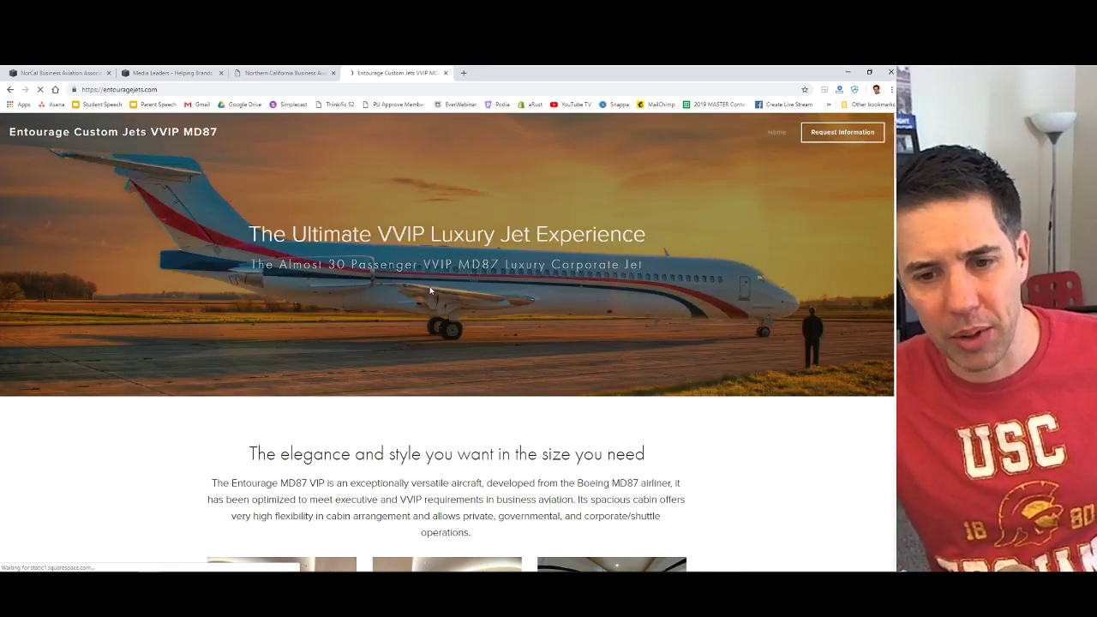
# Scroll through the Entourage Custom Jets VVIP MD87 site, including the 5.5 Hour Flight Range section.
pyautogui.scroll(-3, 430, 293)
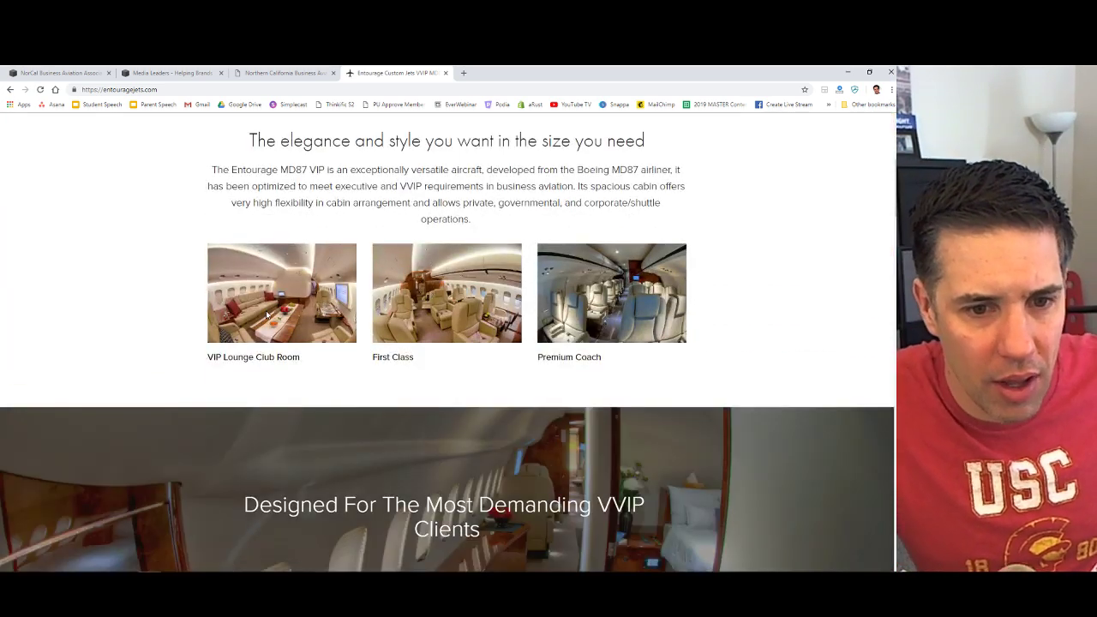
pyautogui.scroll(-2, 267, 316)
pyautogui.scroll(-8, 267, 316)
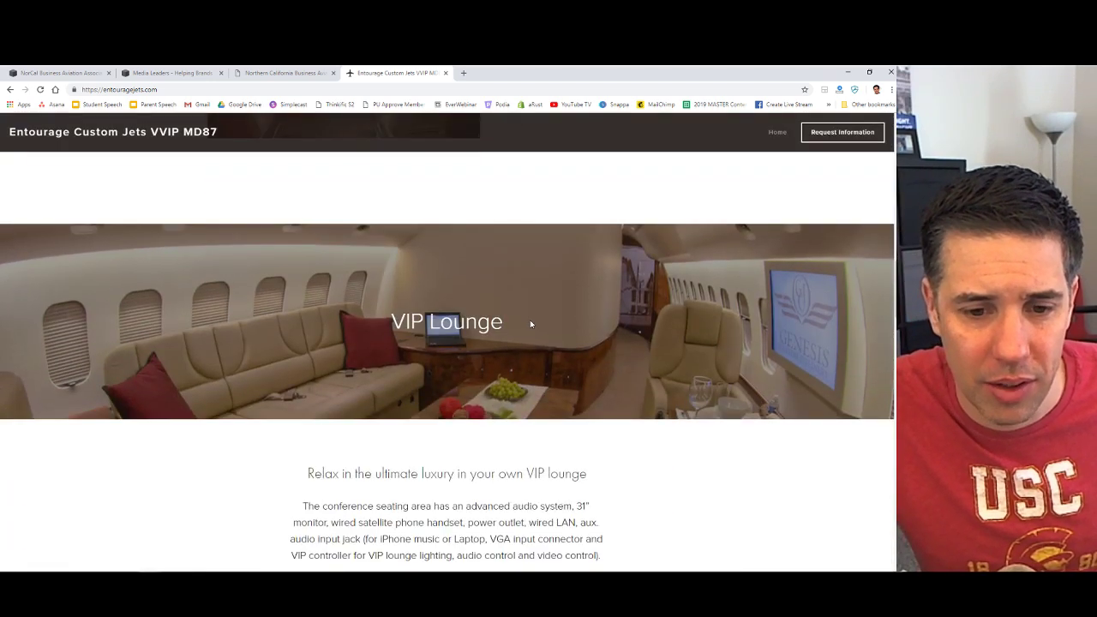
pyautogui.scroll(-3, 399, 302)
pyautogui.scroll(-7, 399, 302)
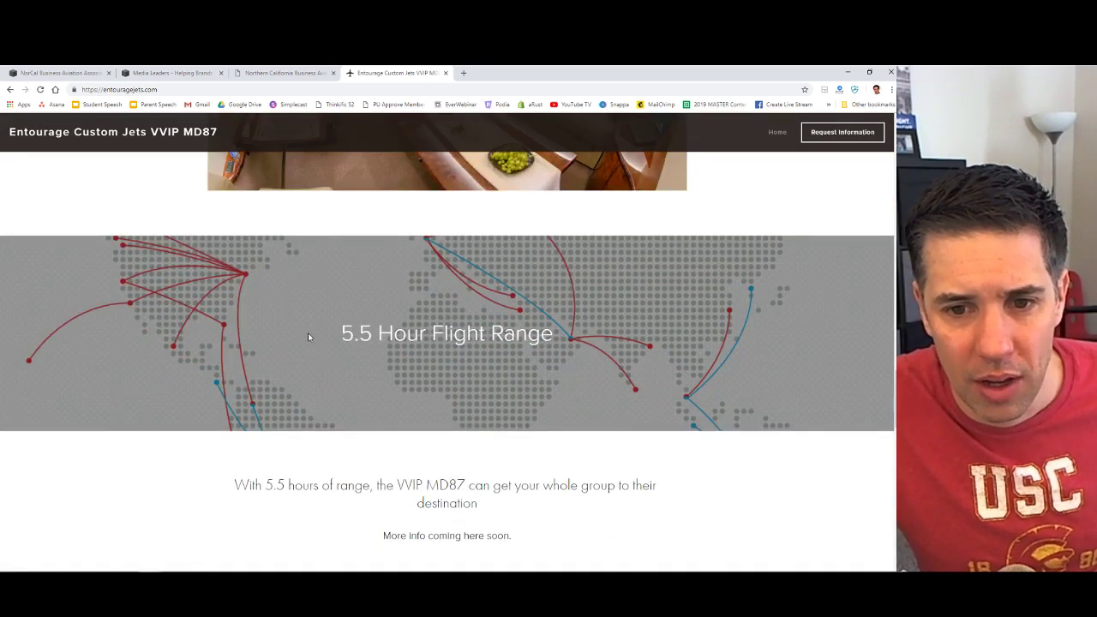
pyautogui.tripleClick(308, 337)
pyautogui.click(309, 337)
pyautogui.scroll(-5, 468, 334)
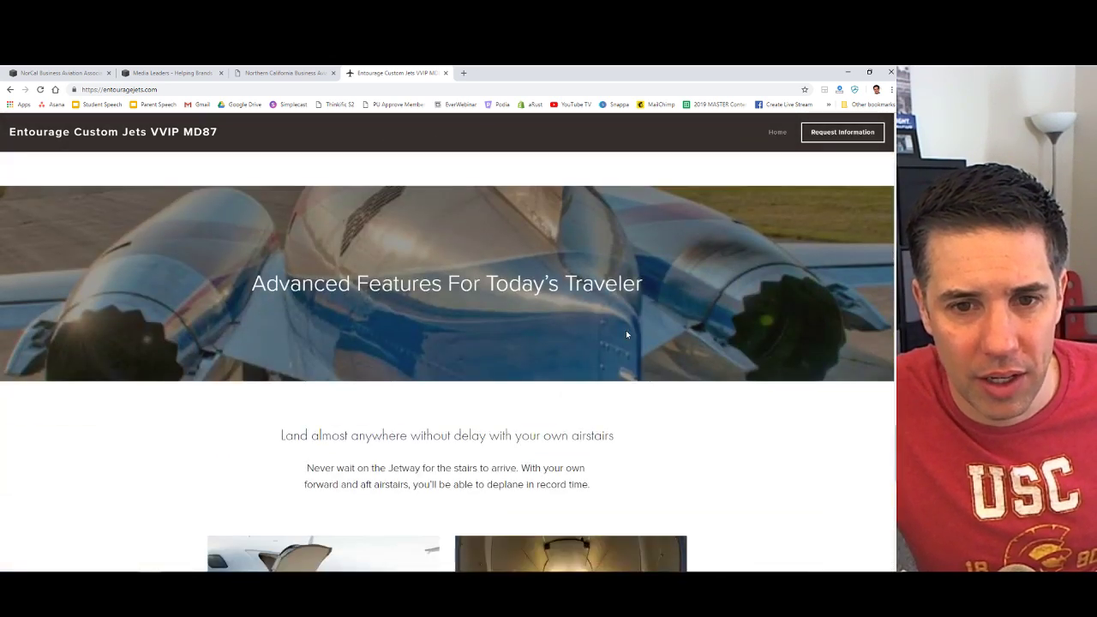
pyautogui.scroll(-8, 626, 334)
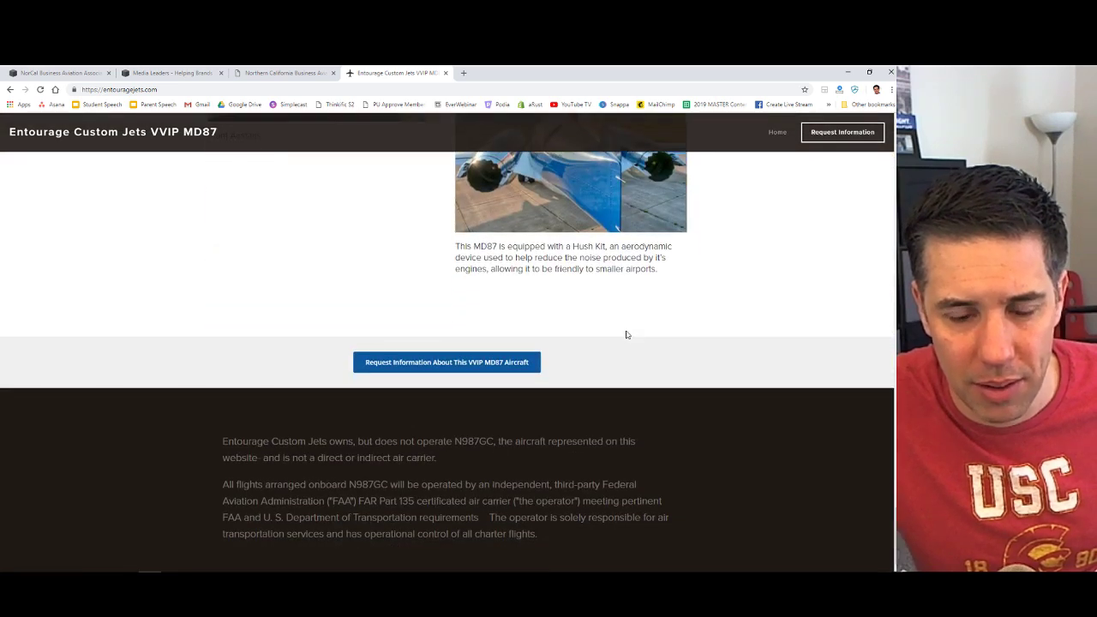
pyautogui.scroll(15, 494, 348)
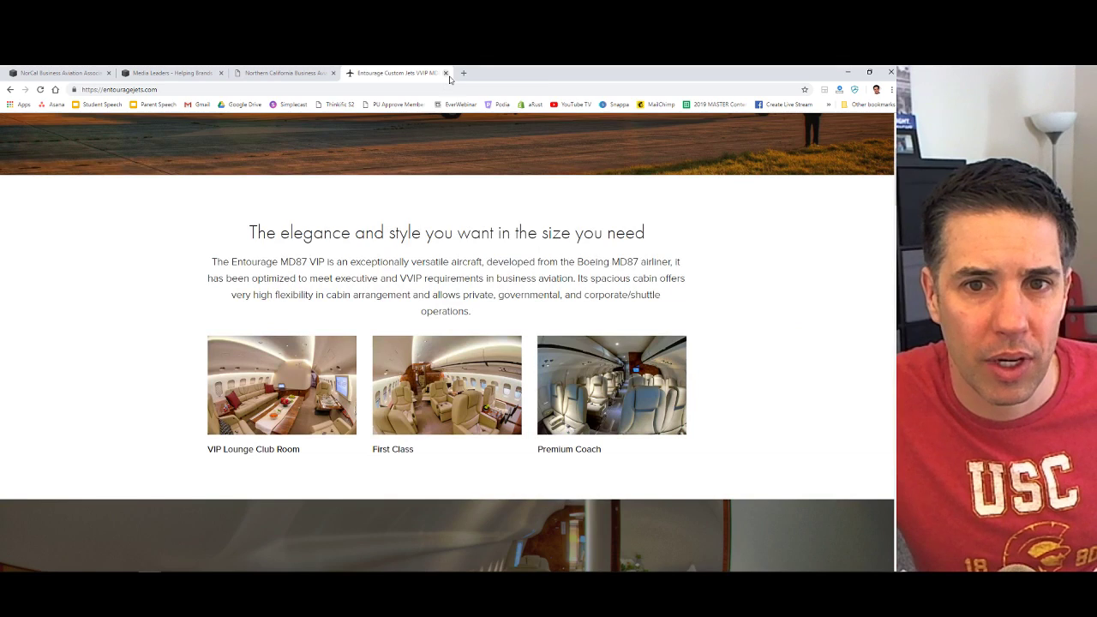
# Close the Entourage Custom Jets tab and return to the Squarespace editor.
pyautogui.click(445, 73)
pyautogui.click(67, 70)
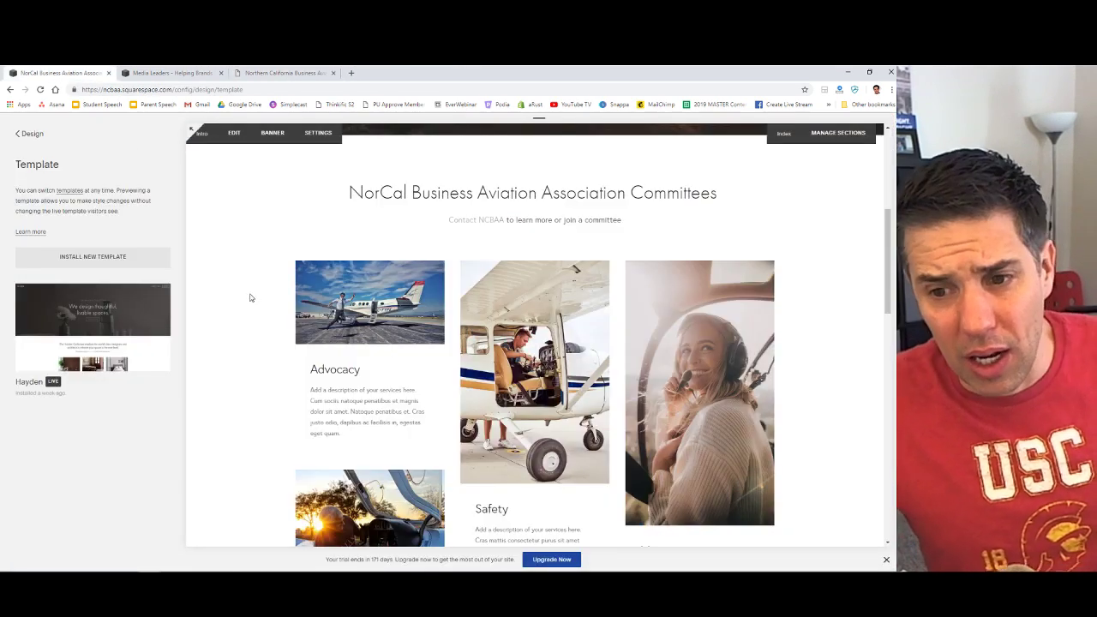
pyautogui.scroll(-4, 249, 297)
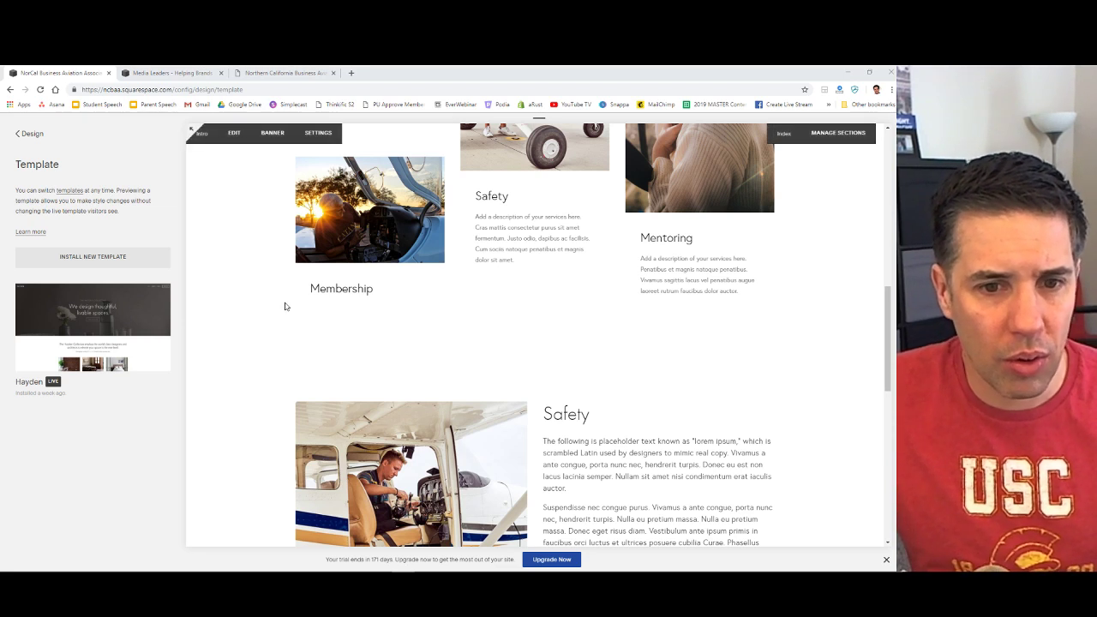
# Back out of Design to the main menu and open the Pages panel.
pyautogui.click(33, 133)
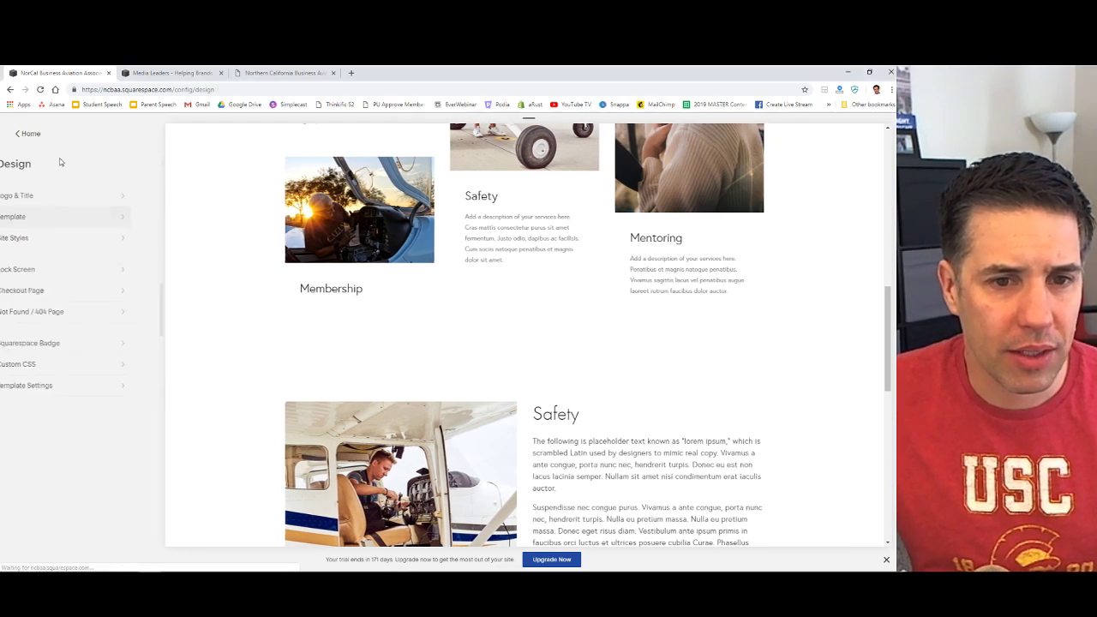
pyautogui.click(32, 134)
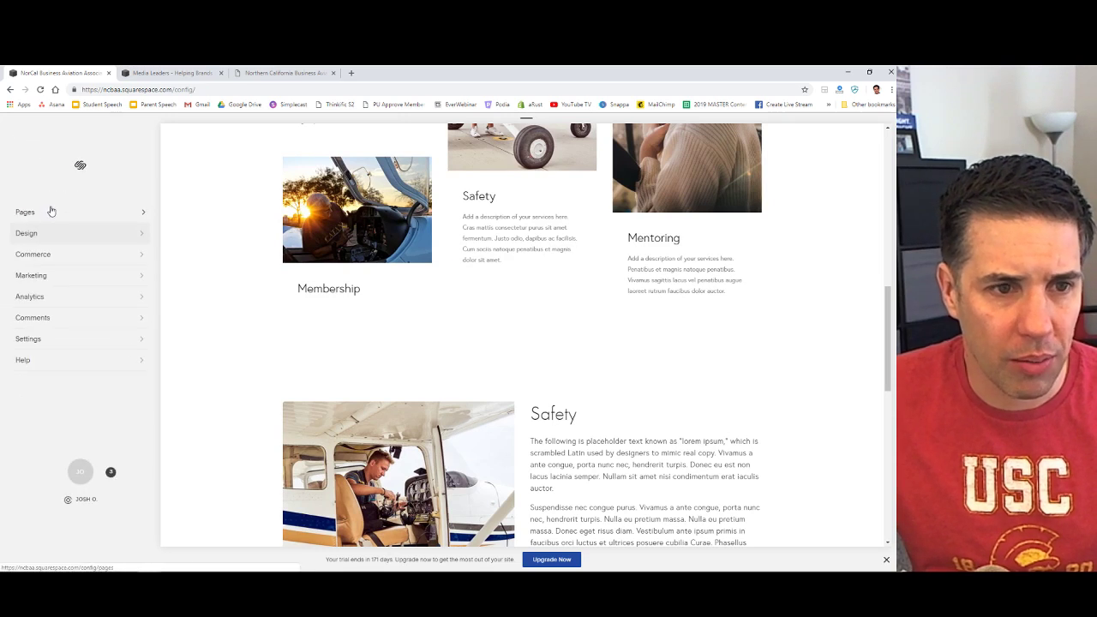
pyautogui.click(49, 211)
pyautogui.scroll(-2, 486, 354)
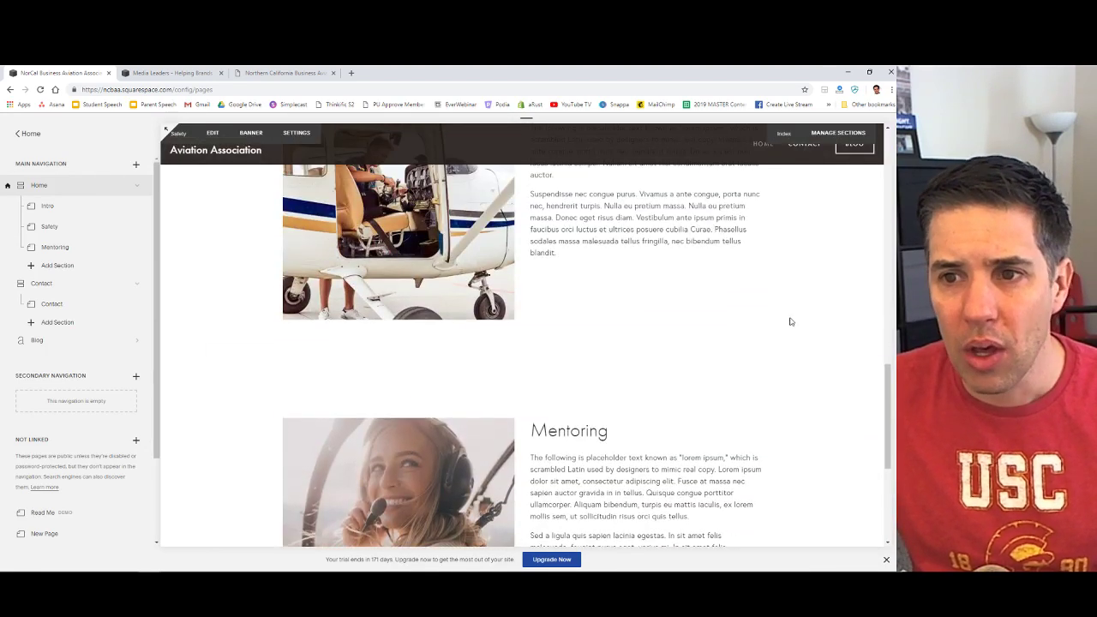
# Manage the home page's sections and insert a new one between the committees grid and Safety.
pyautogui.click(824, 135)
pyautogui.scroll(10, 549, 321)
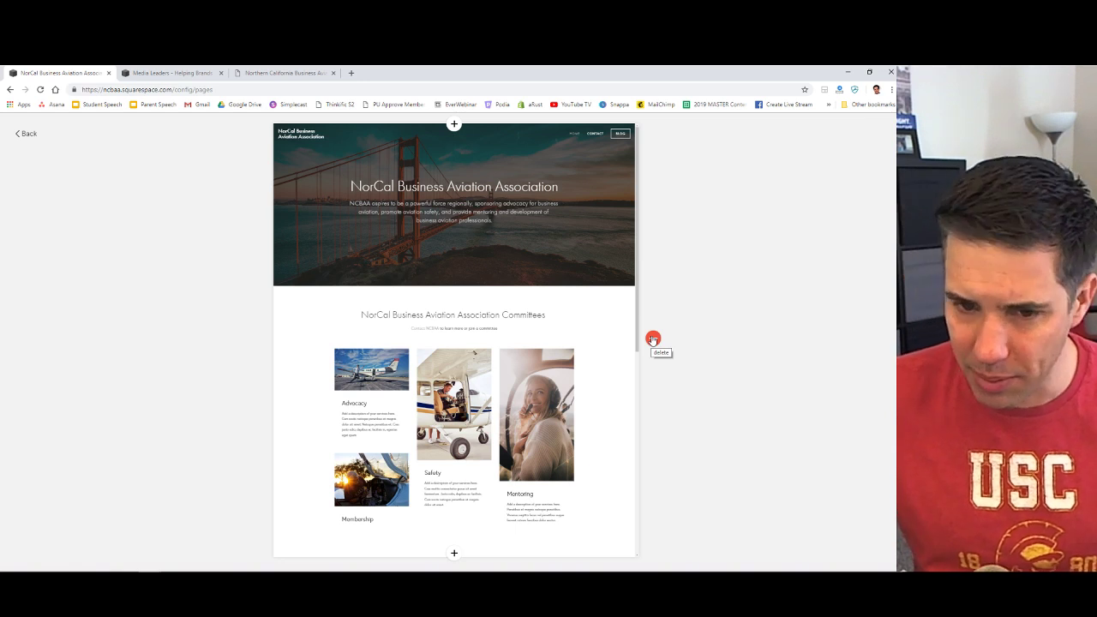
pyautogui.scroll(-2, 502, 283)
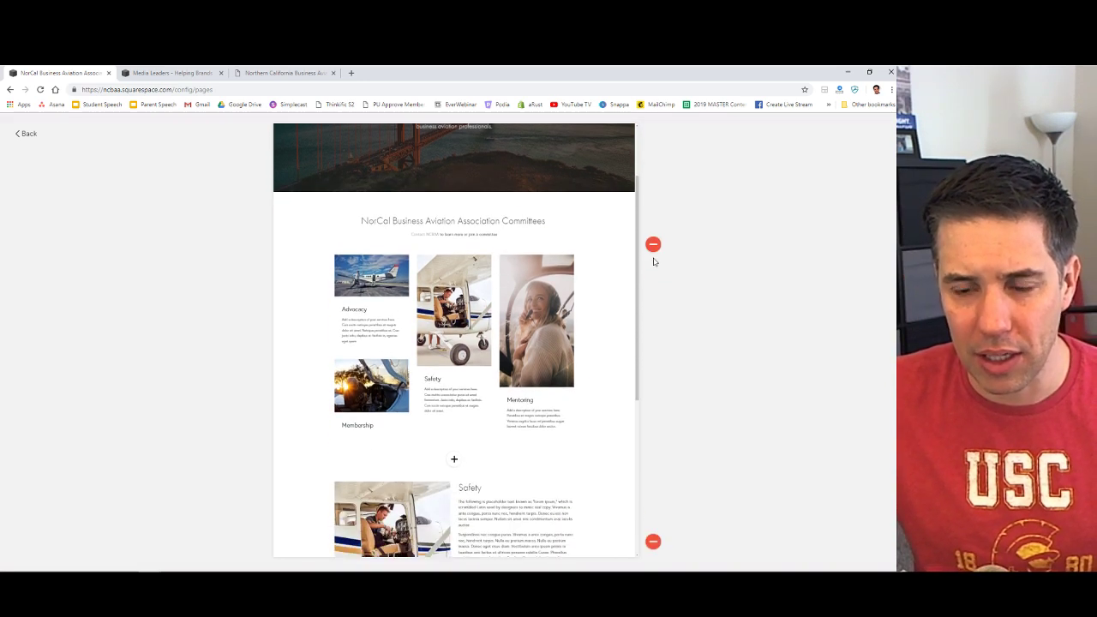
pyautogui.scroll(-3, 559, 365)
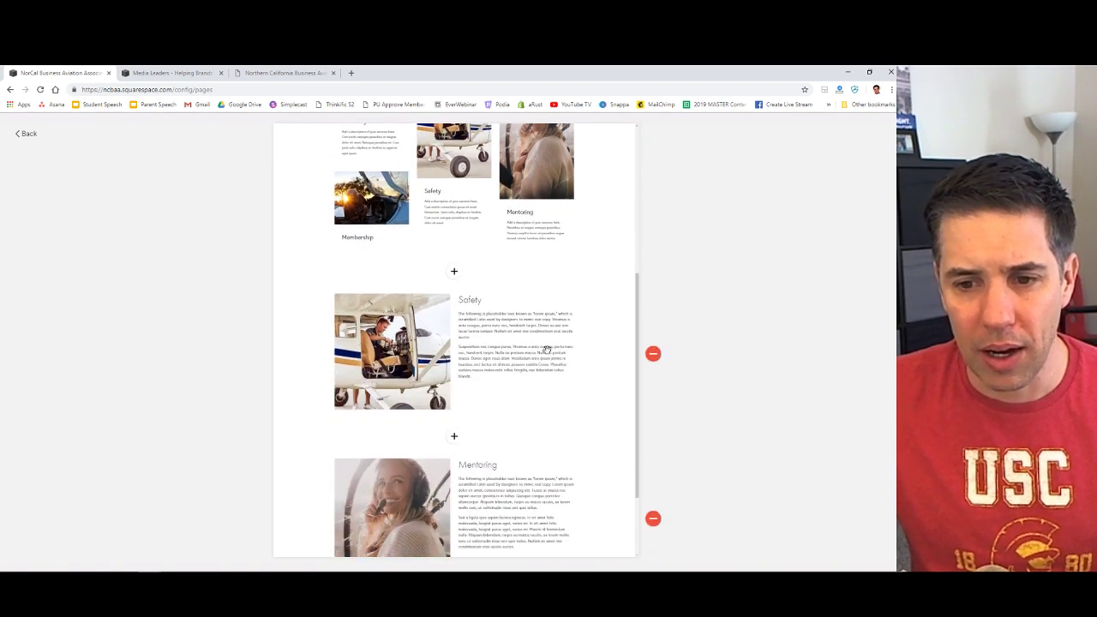
pyautogui.click(453, 272)
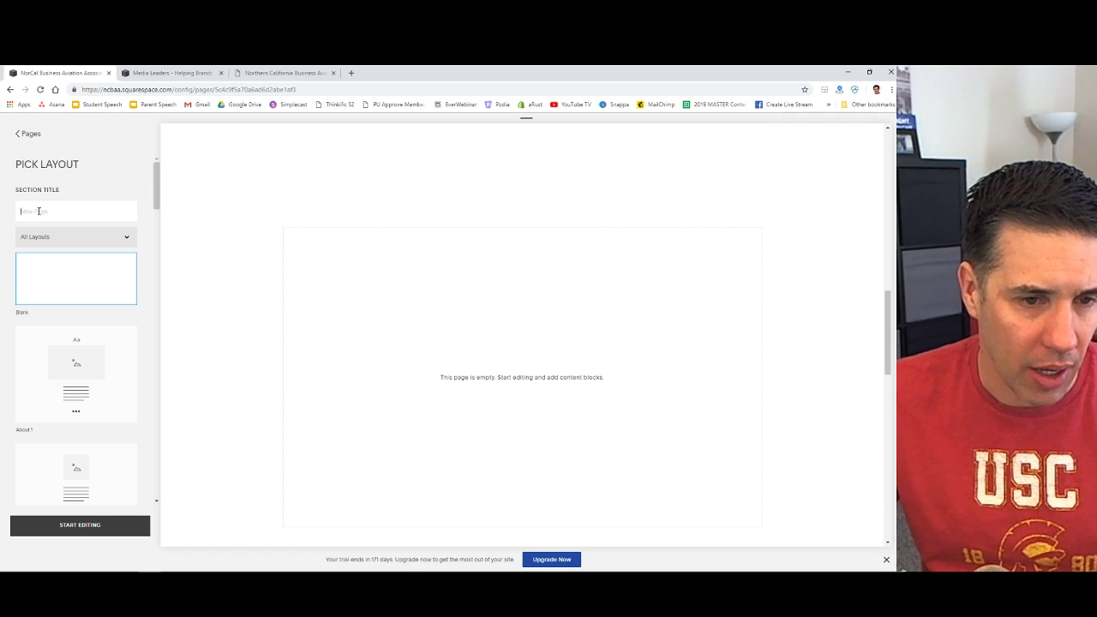
# Title the new section Advocacy, give it the About 3 layout, and start editing it.
pyautogui.scroll(5, 411, 240)
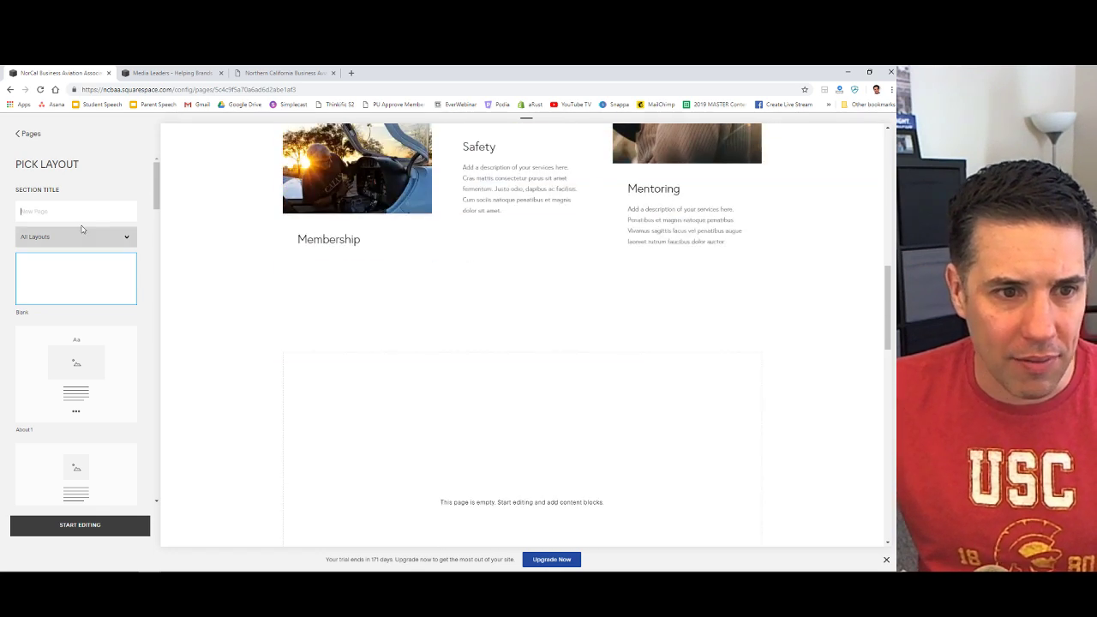
pyautogui.click(66, 211)
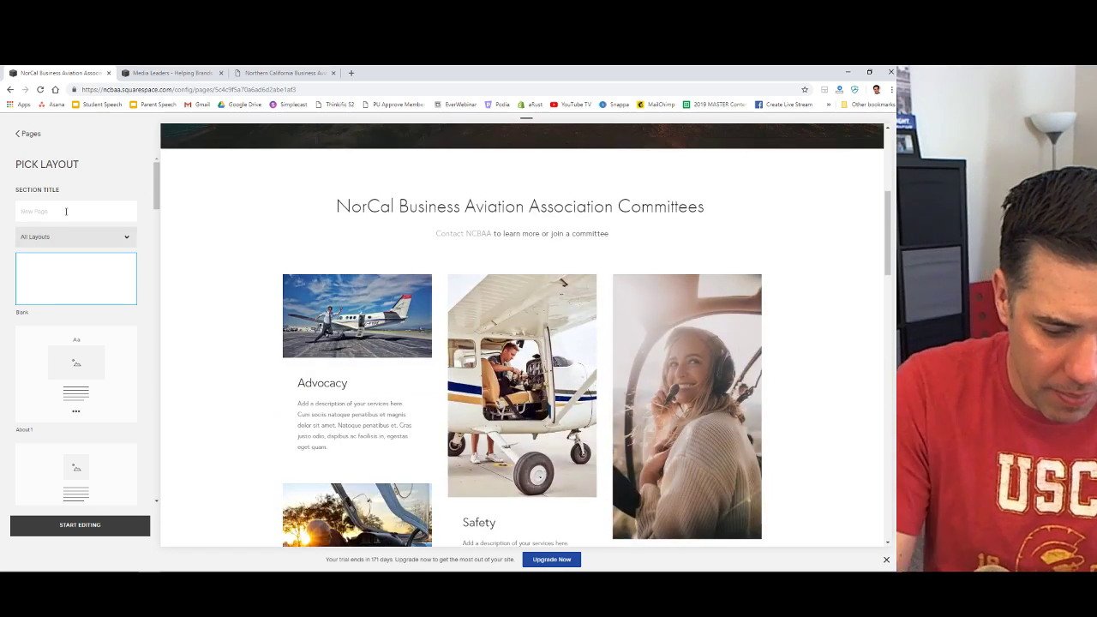
pyautogui.write('Advocacy')
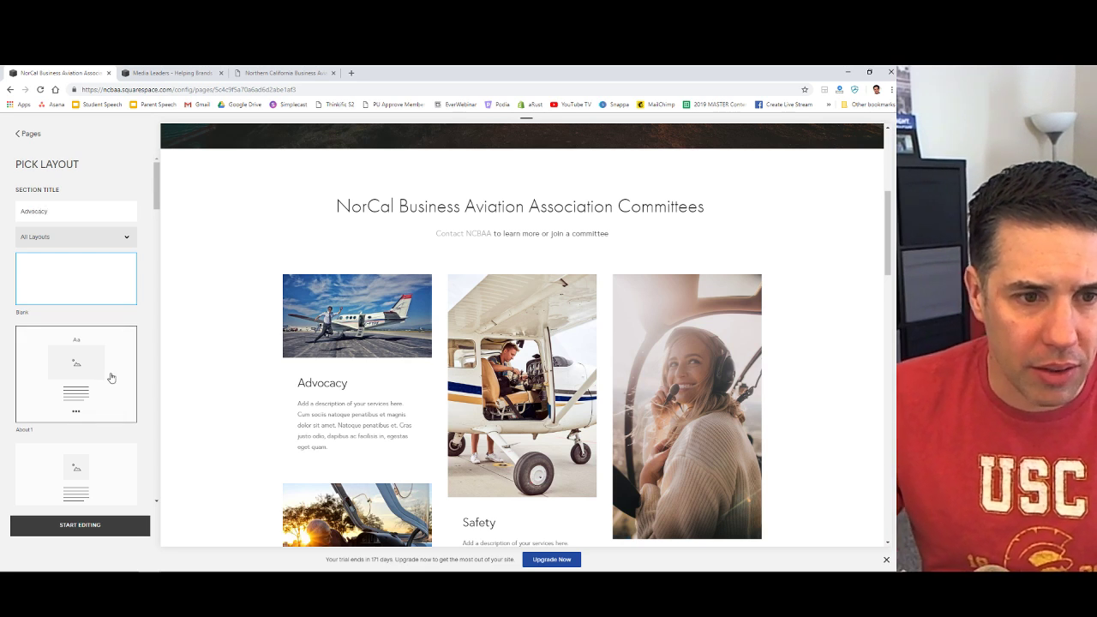
pyautogui.scroll(-3, 111, 377)
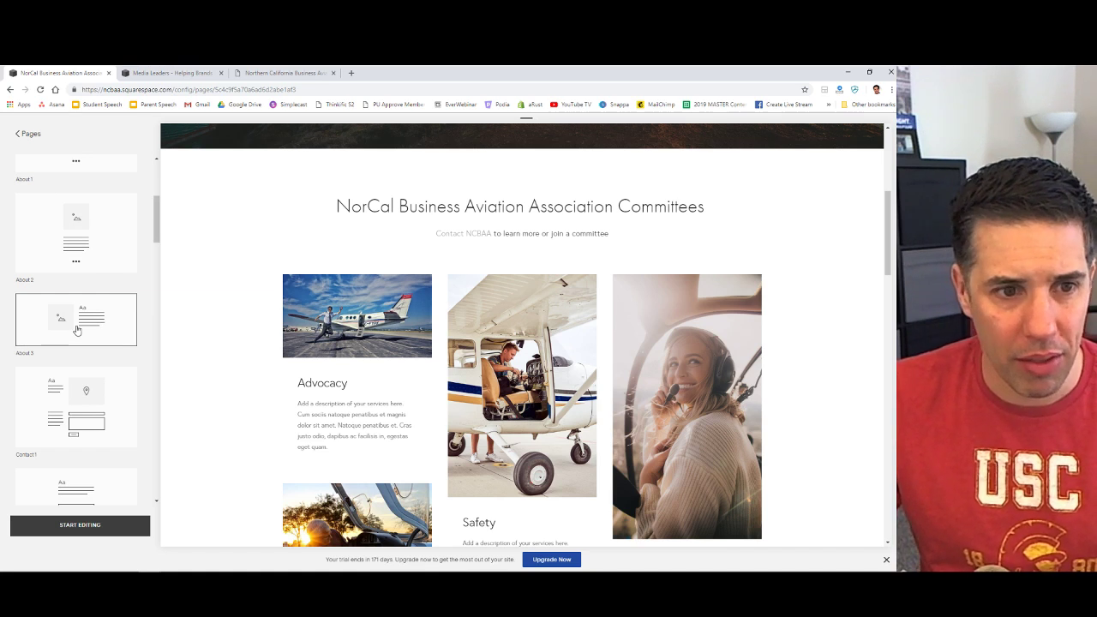
pyautogui.click(76, 330)
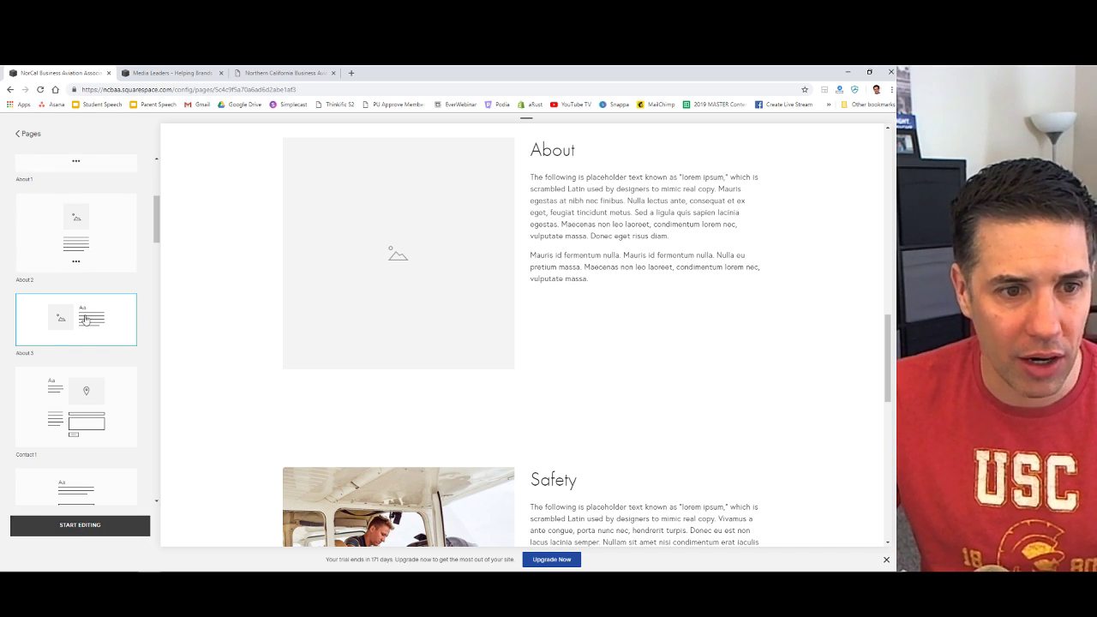
pyautogui.scroll(3, 86, 321)
pyautogui.scroll(-3, 83, 324)
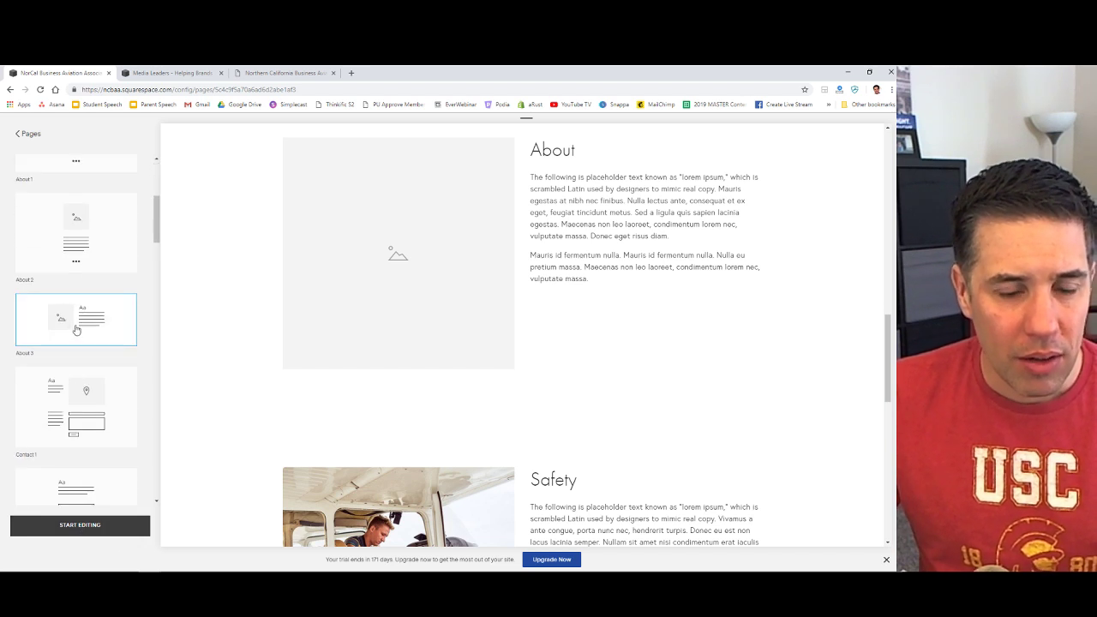
pyautogui.click(86, 526)
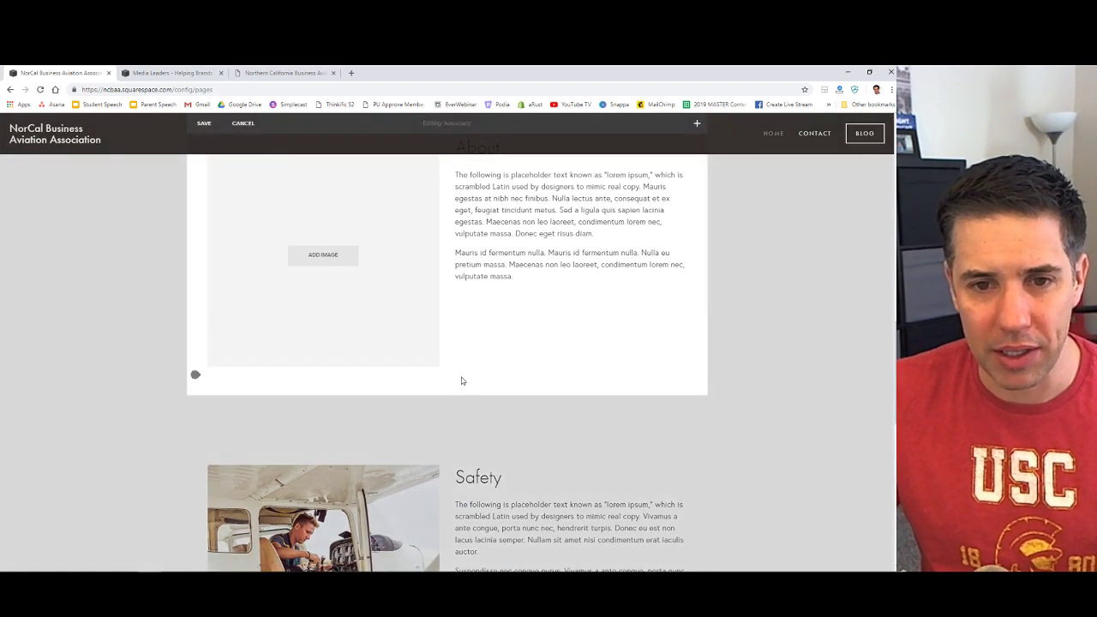
# Retype the section's About heading as Advocacy.
pyautogui.scroll(2, 463, 360)
pyautogui.doubleClick(477, 335)
pyautogui.write('Advocacy')
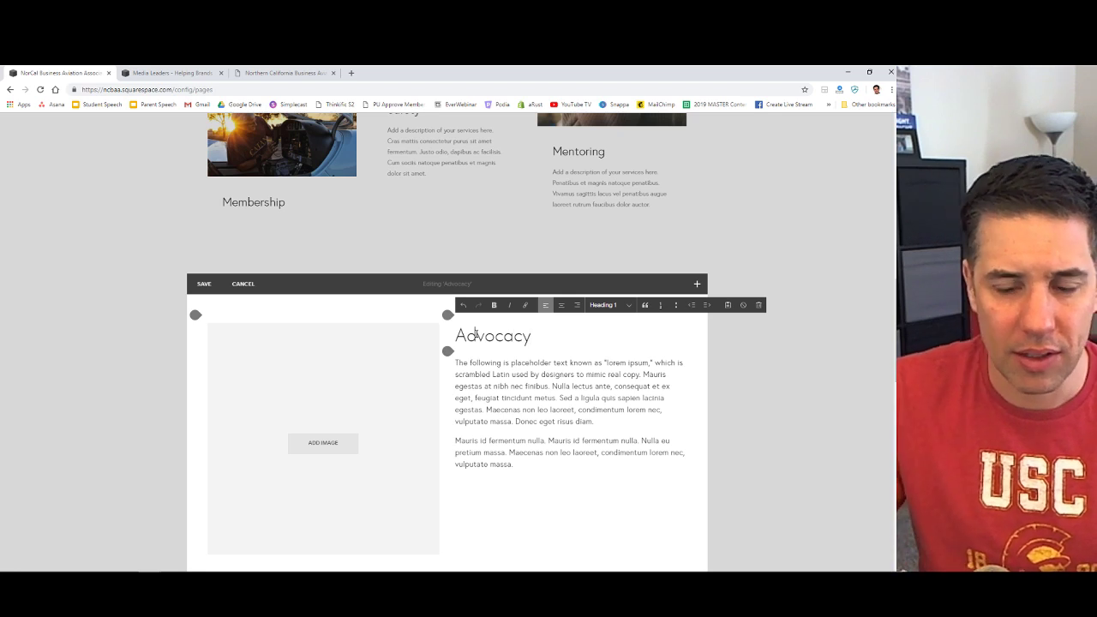
# Add an image, picking the jumping-man photo and renaming it Man jumping aviation nor cal baa.jpg.
pyautogui.click(335, 450)
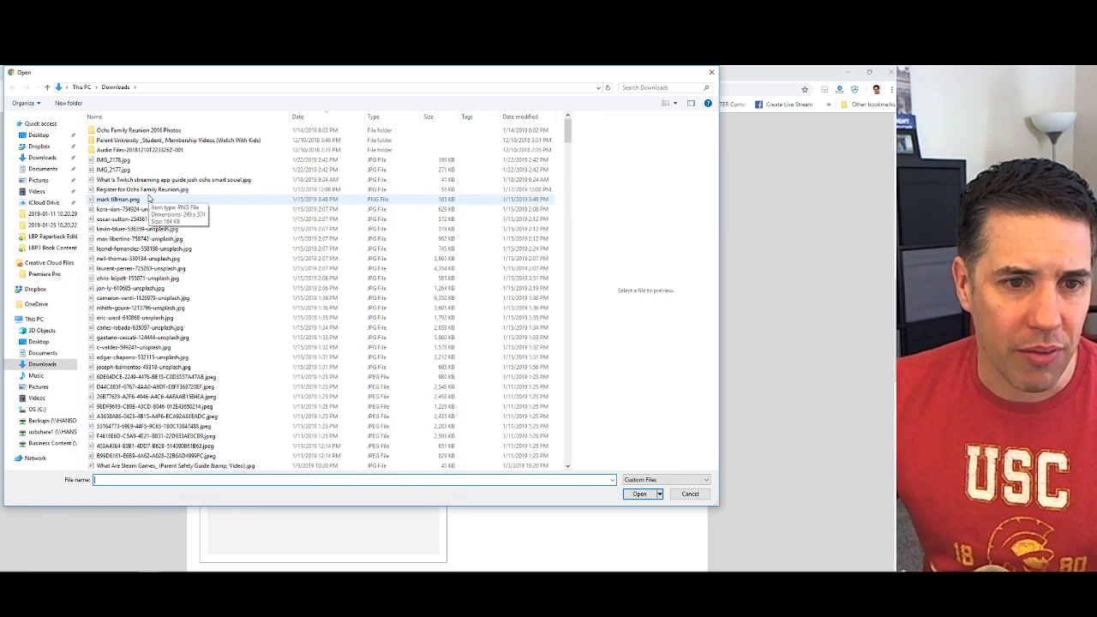
pyautogui.click(147, 210)
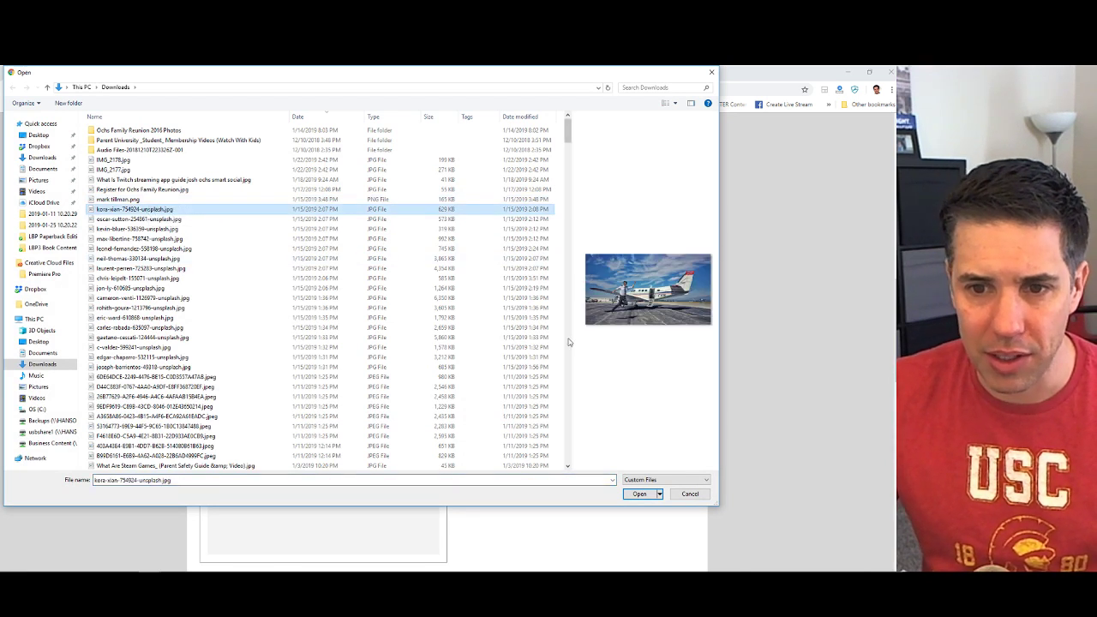
pyautogui.click(137, 211)
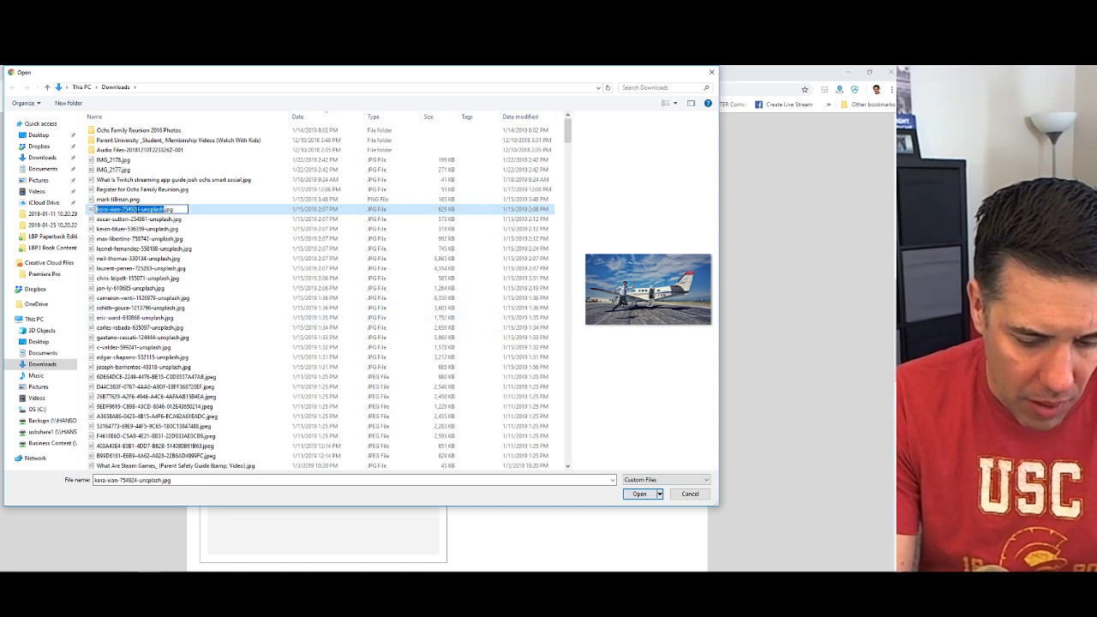
pyautogui.write('Man pumping aviation nor cal bay')
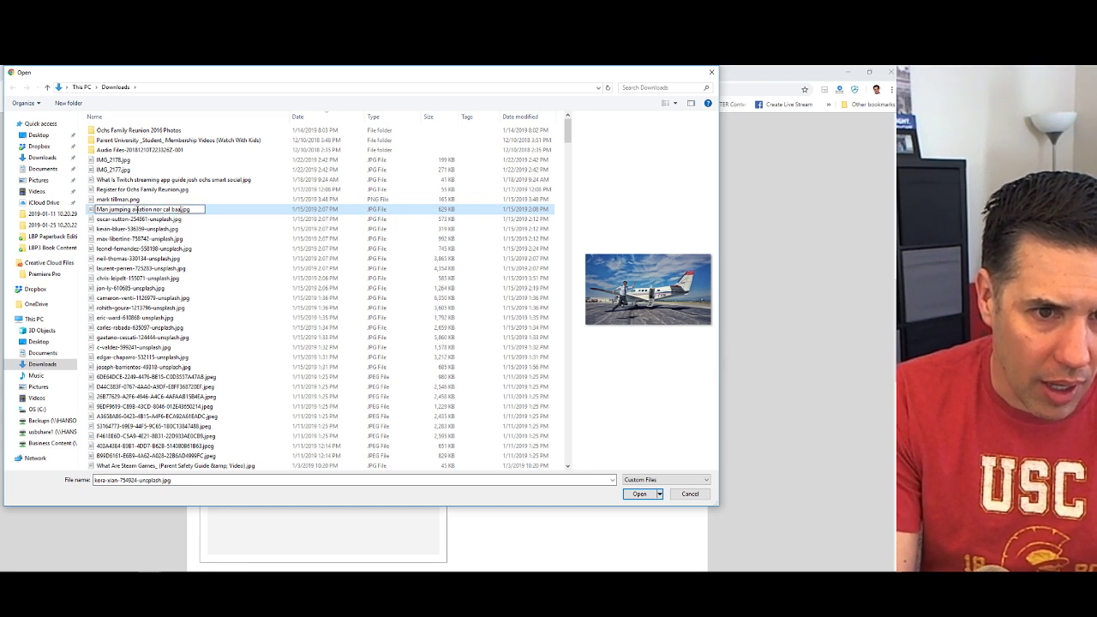
pyautogui.press('Return')
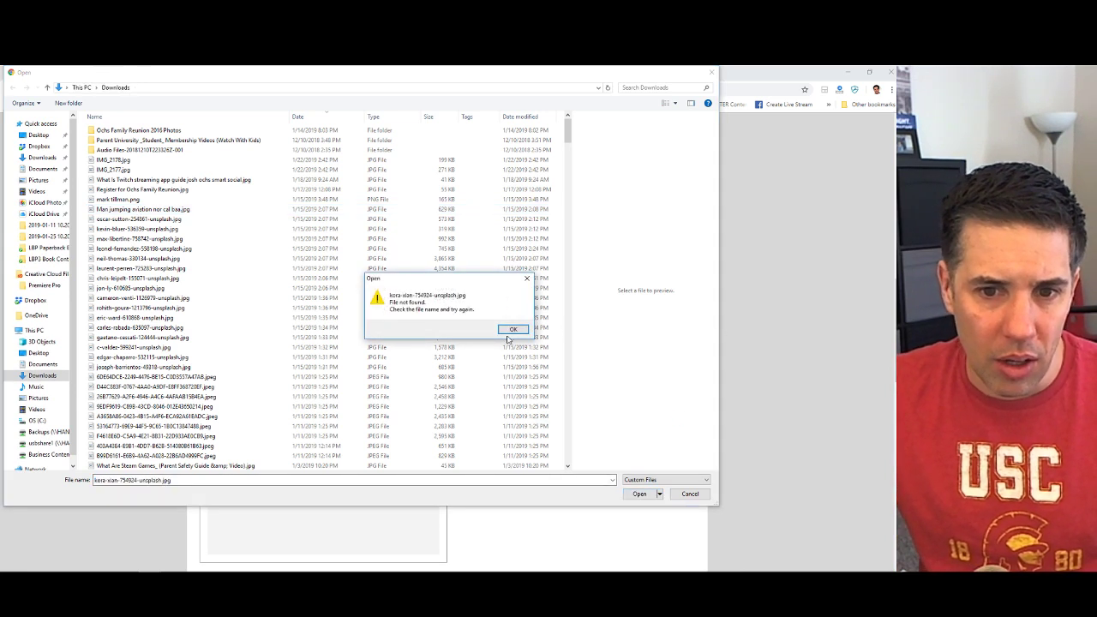
# Dismiss the file-not-found error, select the renamed photo by name, and upload it.
pyautogui.click(512, 330)
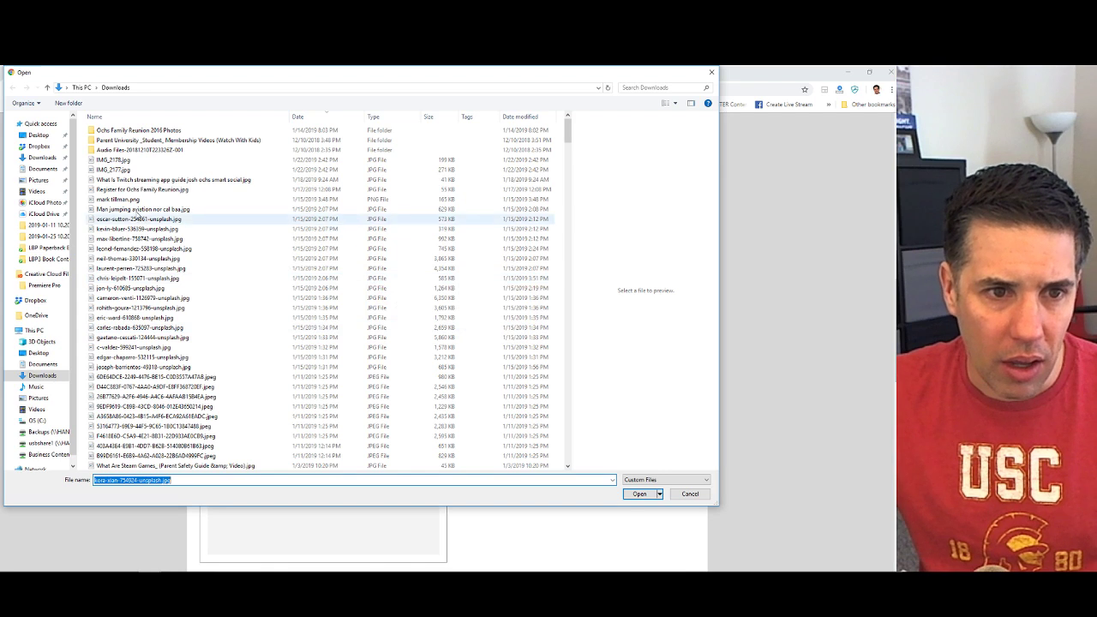
pyautogui.click(129, 181)
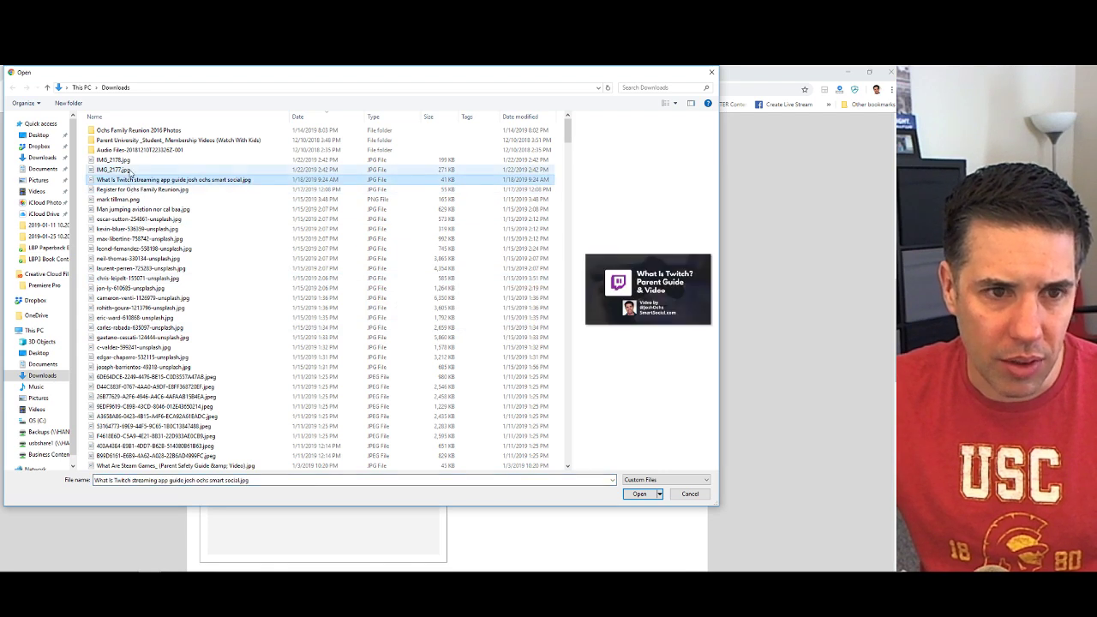
pyautogui.click(115, 160)
pyautogui.click(319, 116)
pyautogui.click(319, 117)
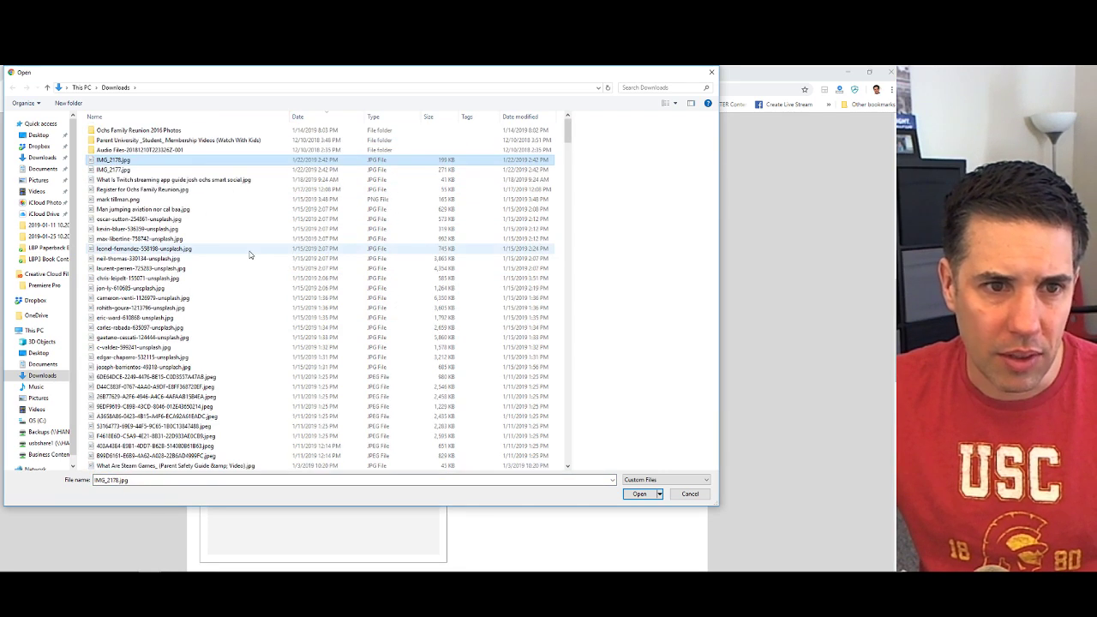
pyautogui.click(141, 481)
pyautogui.write('man ju')
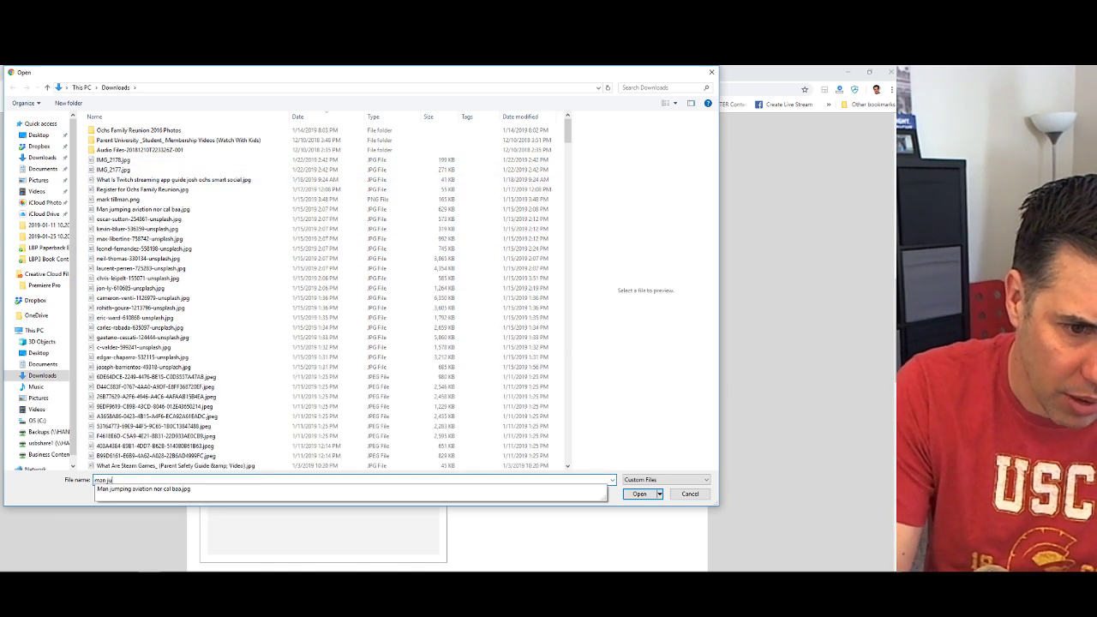
pyautogui.press('Down')
pyautogui.press('Return')
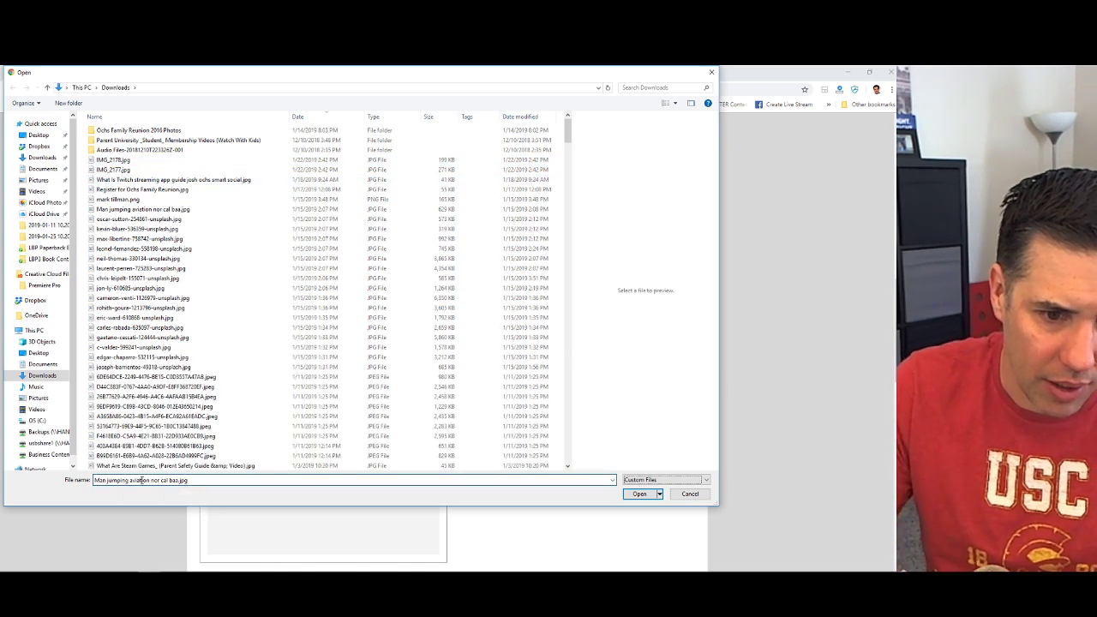
pyautogui.click(651, 496)
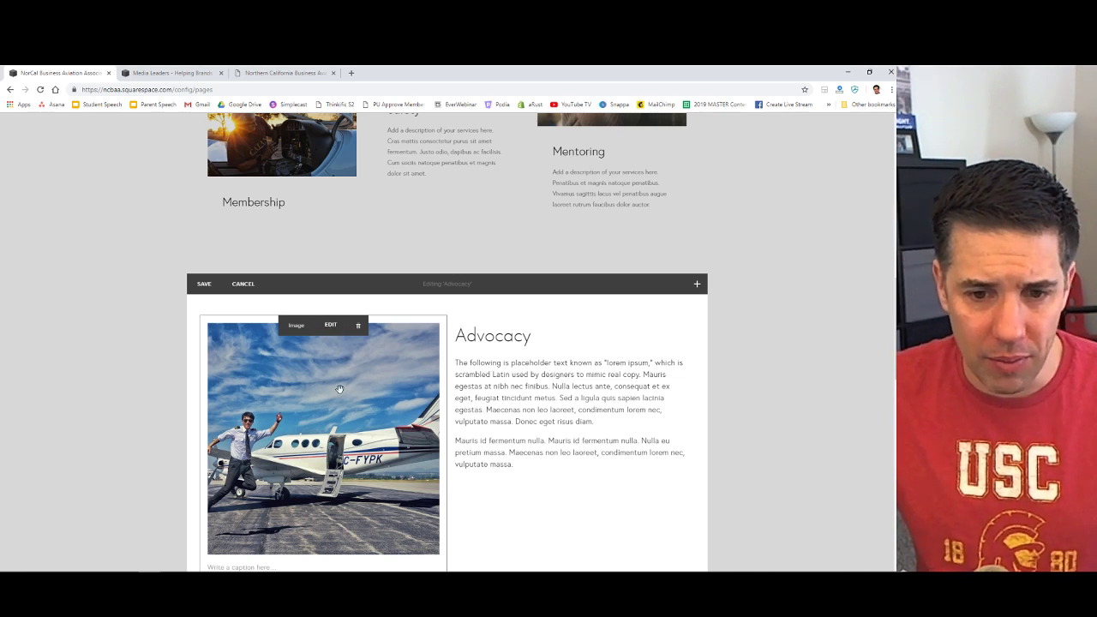
# Once the photo uploads, review the Advocacy section and save it.
pyautogui.scroll(-2, 153, 442)
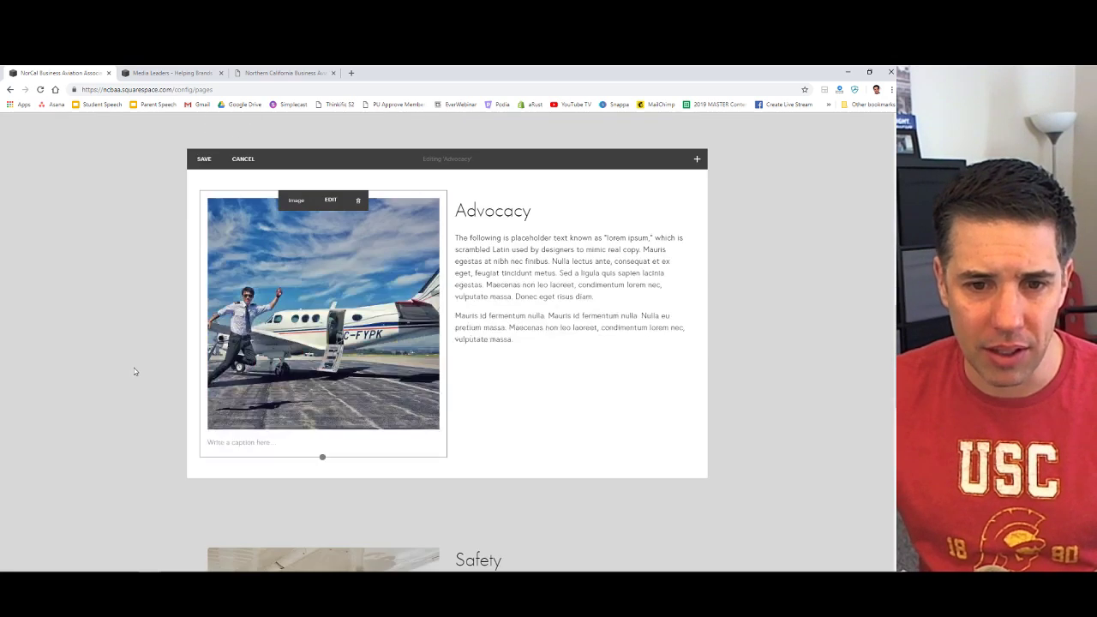
pyautogui.scroll(-5, 134, 371)
pyautogui.scroll(5, 360, 340)
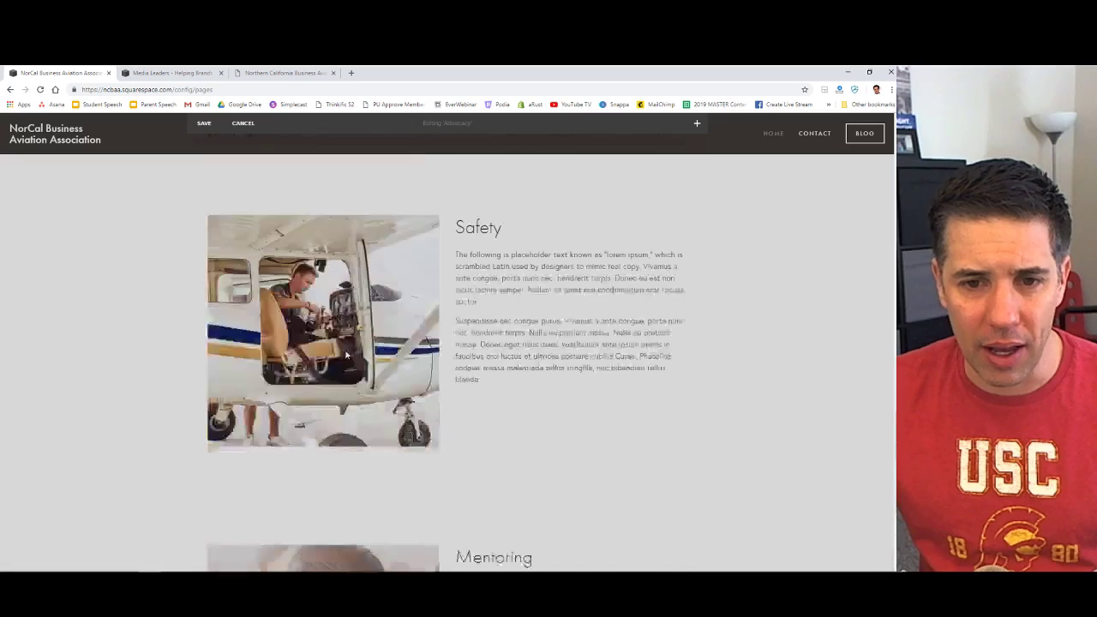
pyautogui.scroll(3, 343, 350)
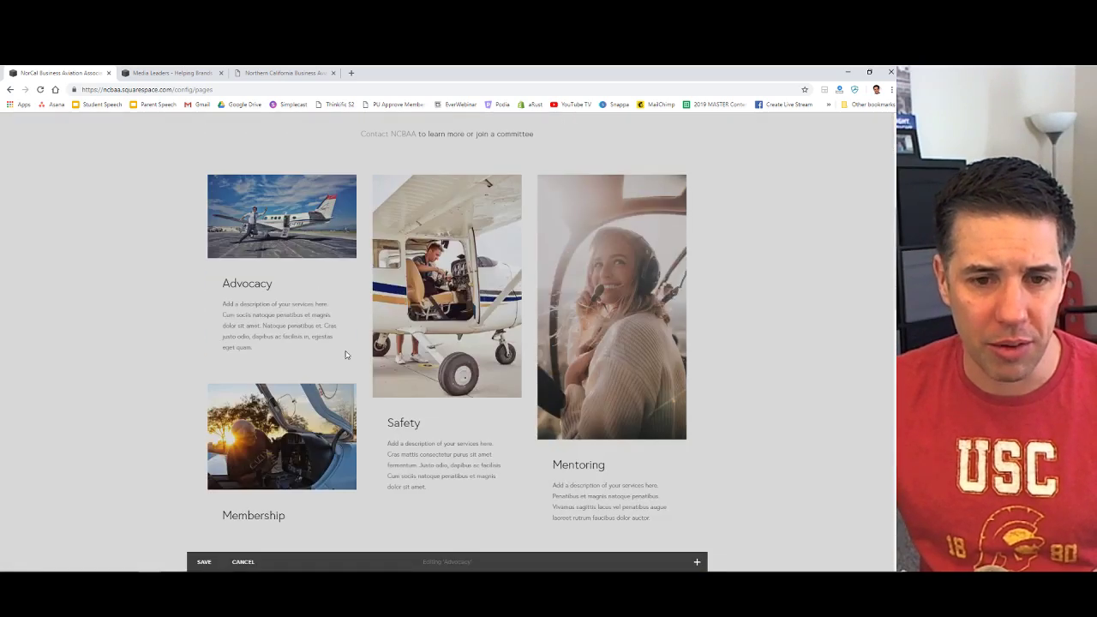
pyautogui.scroll(-1, 207, 464)
pyautogui.scroll(-4, 206, 464)
pyautogui.click(202, 222)
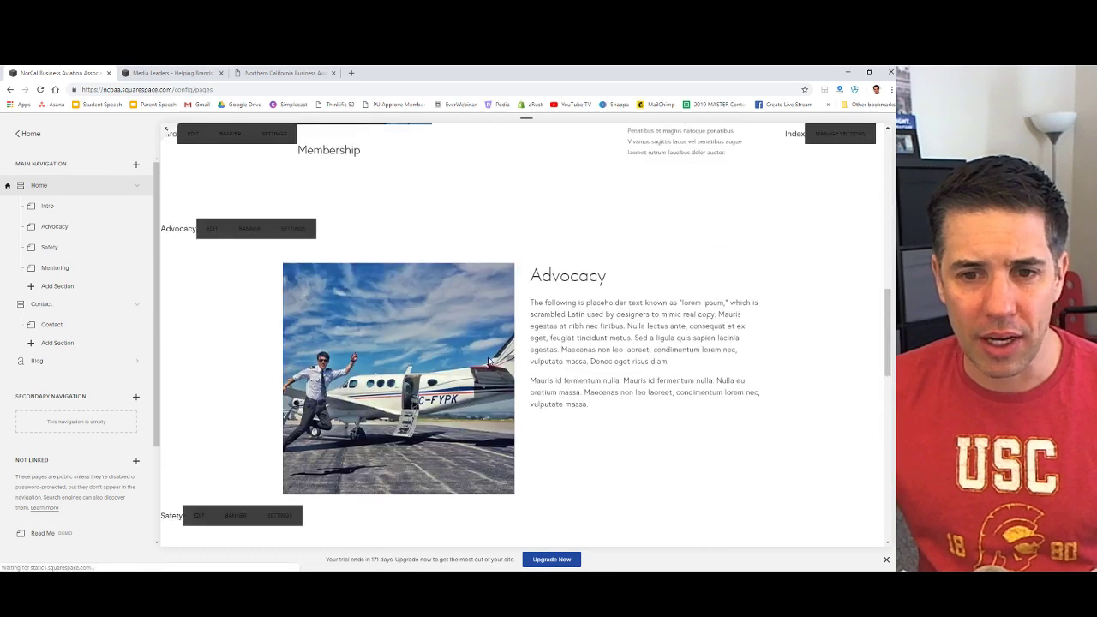
# Scroll through the home page to check the saved Advocacy section between Intro and Safety.
pyautogui.scroll(-4, 488, 369)
pyautogui.scroll(-8, 488, 354)
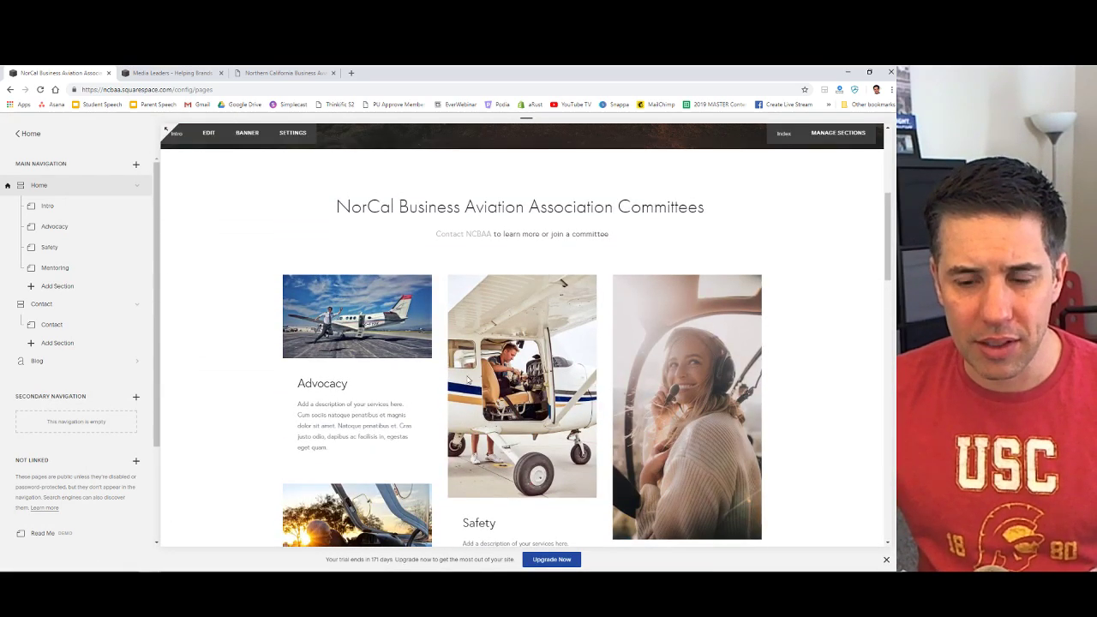
pyautogui.scroll(8, 487, 354)
pyautogui.scroll(-2, 469, 371)
pyautogui.scroll(5, 469, 368)
pyautogui.scroll(-5, 356, 397)
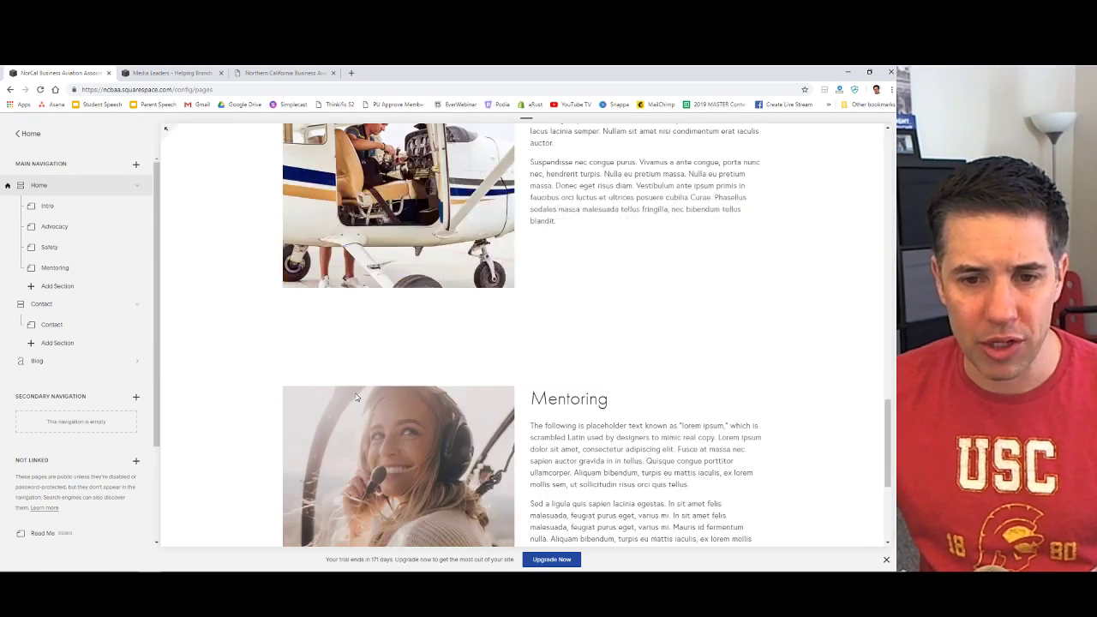
pyautogui.moveTo(828, 152)
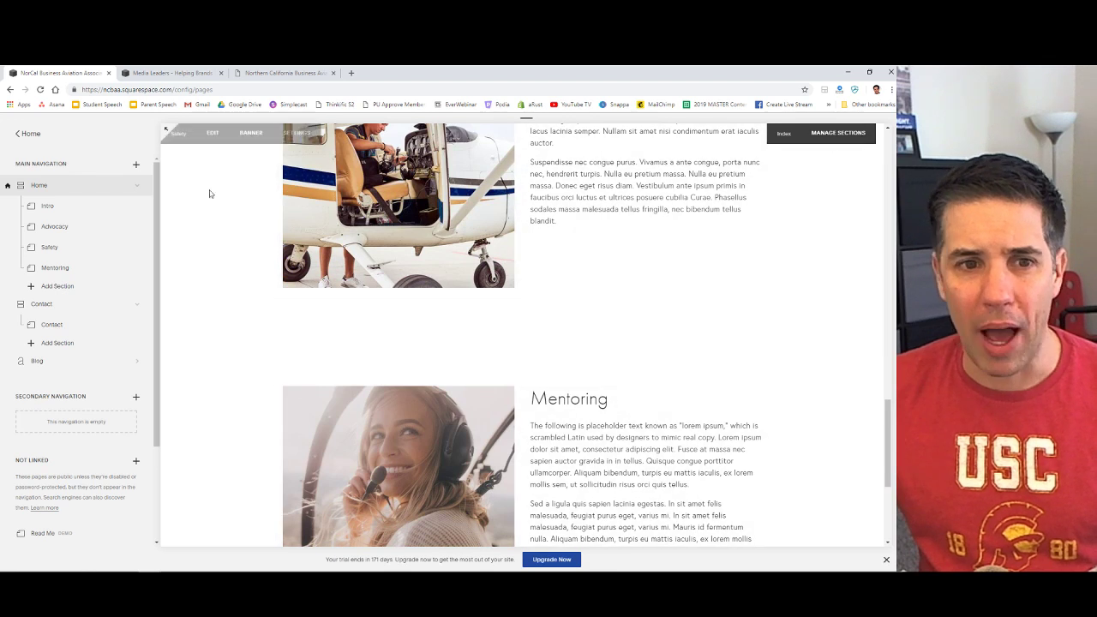
pyautogui.click(847, 133)
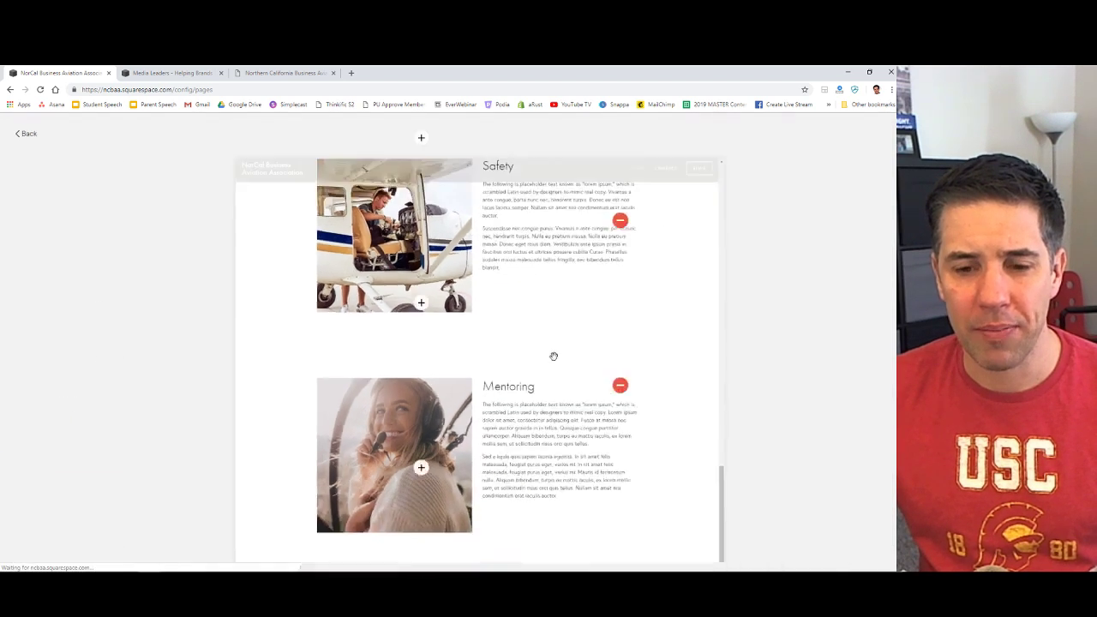
pyautogui.click(454, 498)
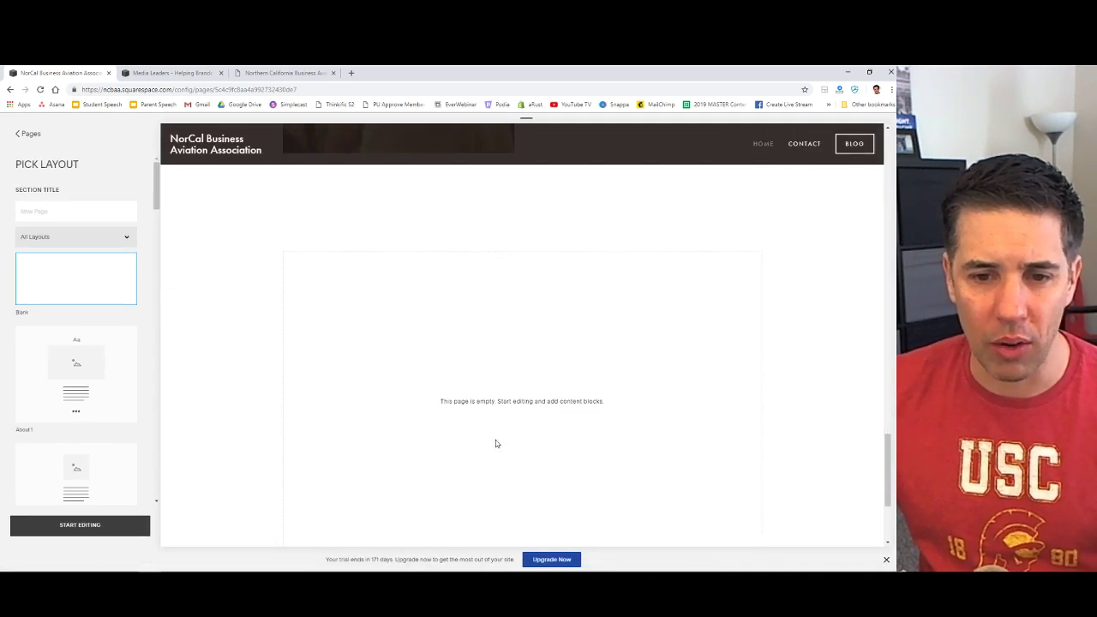
pyautogui.click(66, 215)
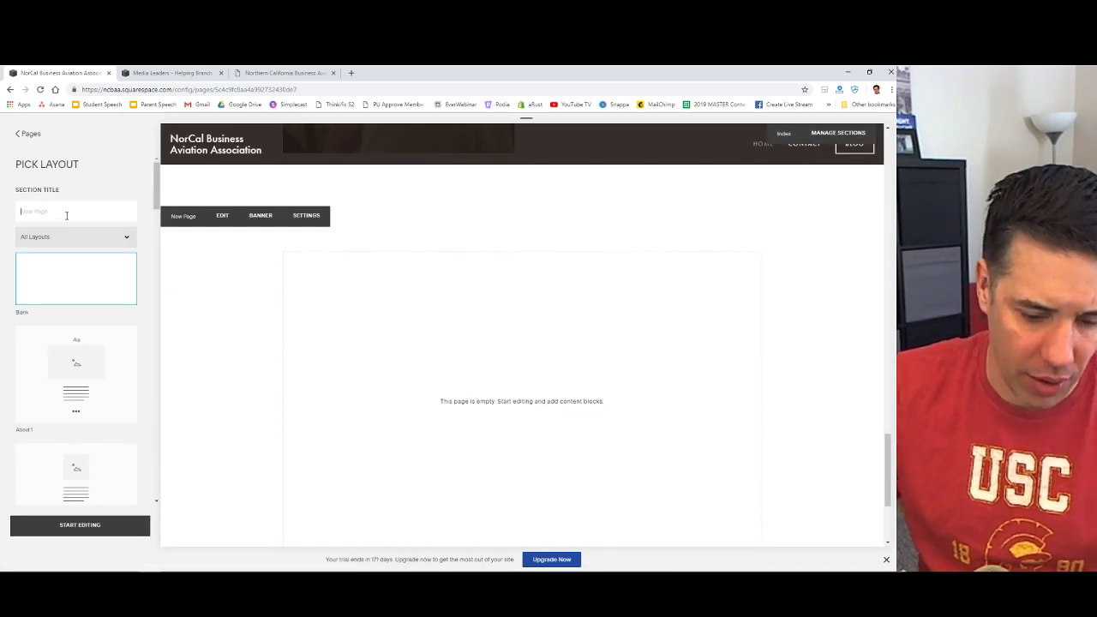
pyautogui.write('Membership')
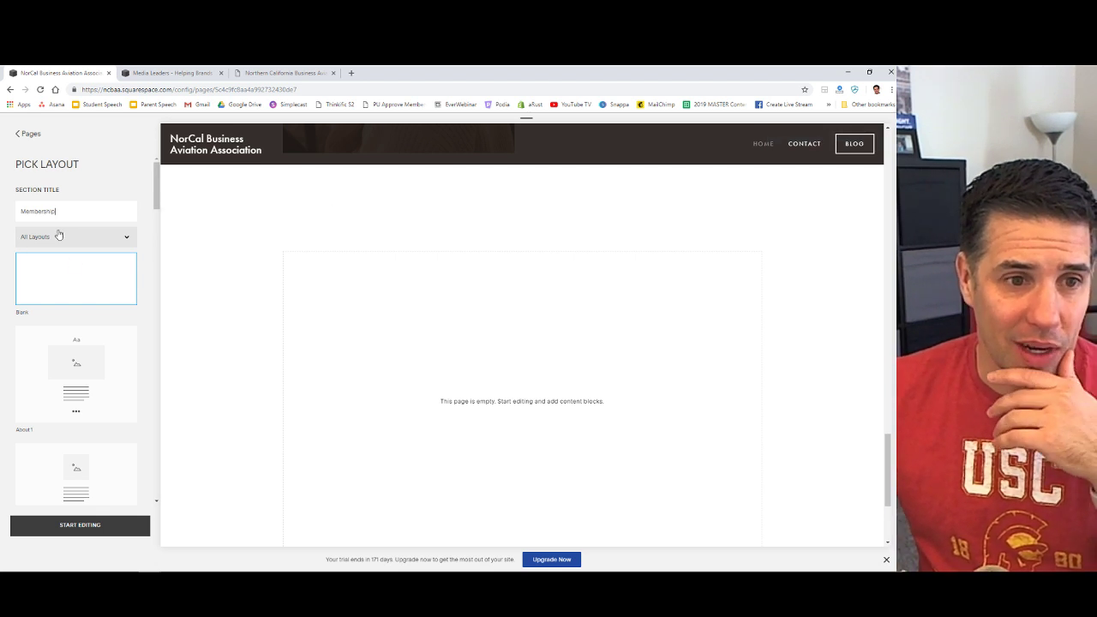
pyautogui.scroll(-3, 67, 323)
pyautogui.scroll(-2, 69, 325)
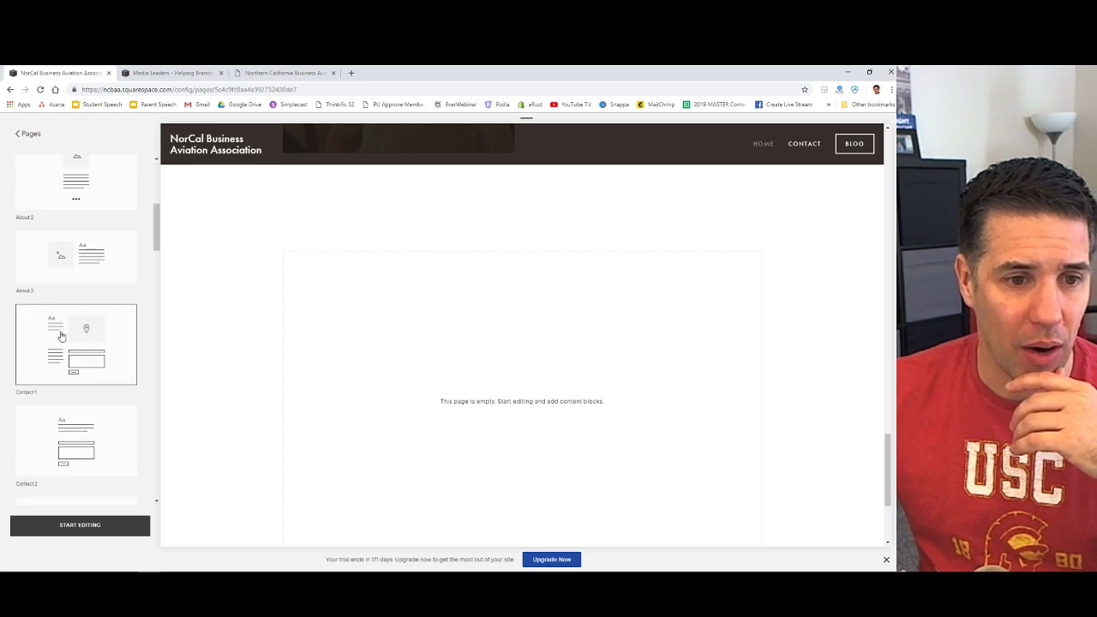
pyautogui.click(68, 275)
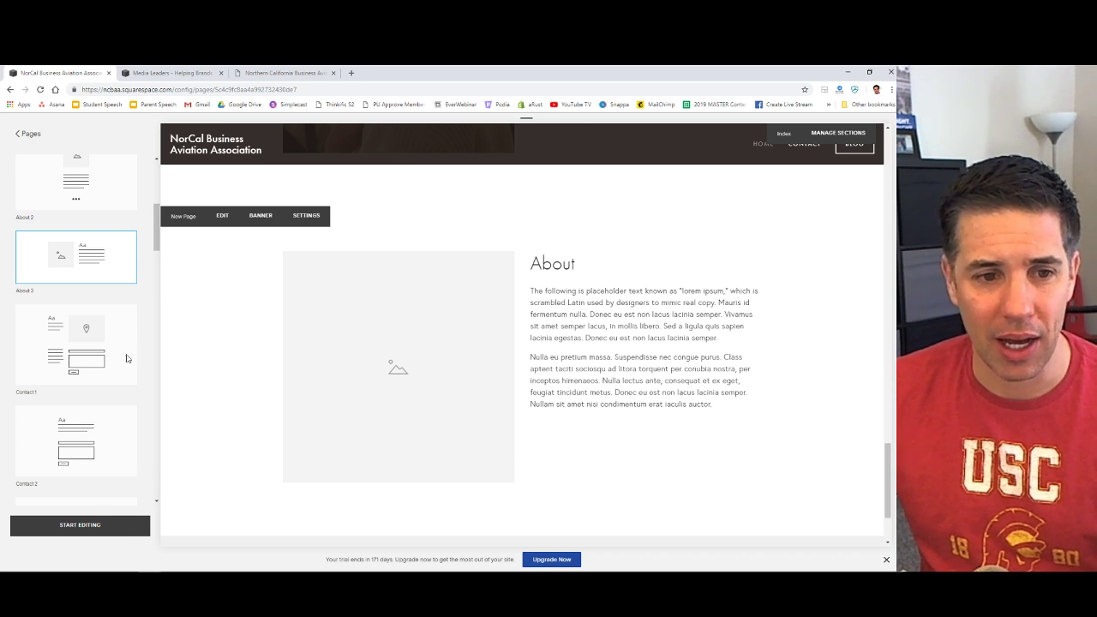
pyautogui.click(89, 524)
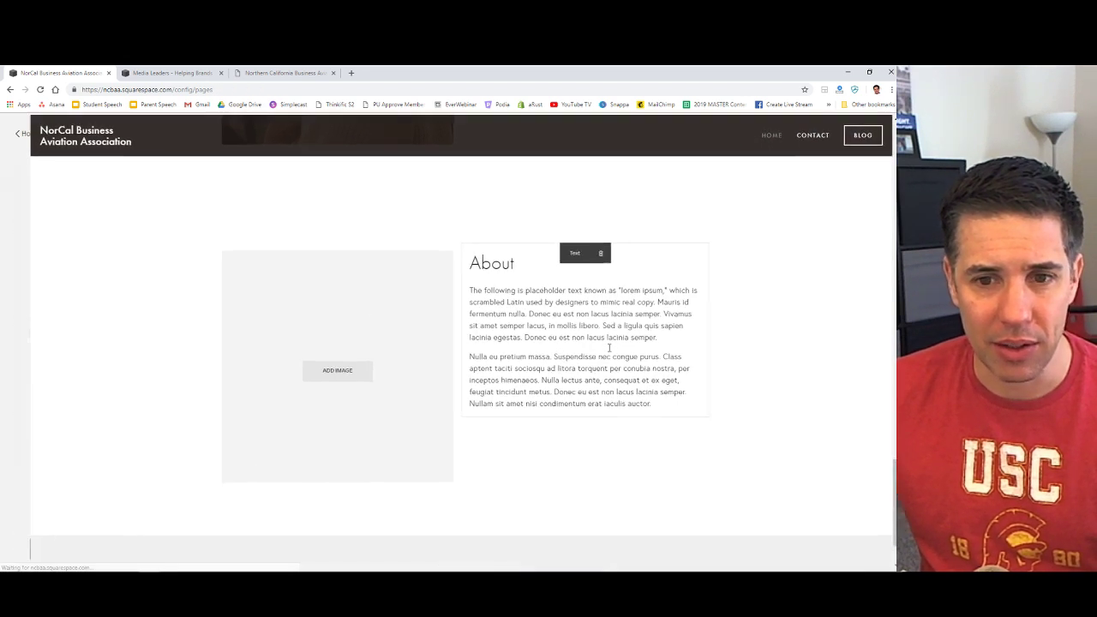
pyautogui.scroll(3, 471, 314)
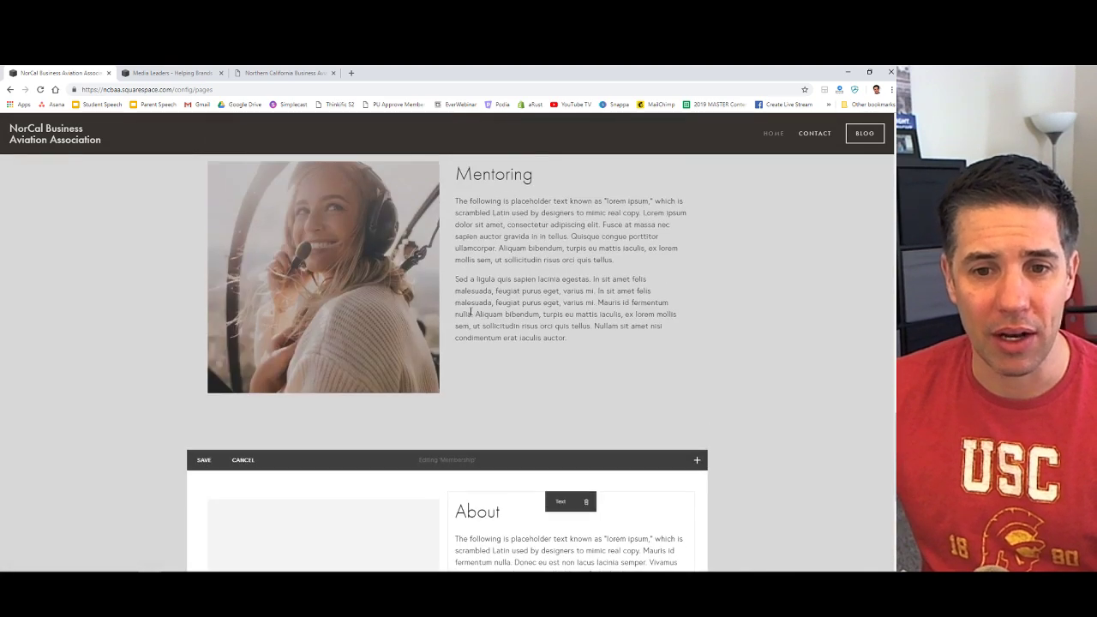
pyautogui.scroll(10, 471, 314)
pyautogui.scroll(-5, 471, 314)
pyautogui.scroll(-6, 471, 315)
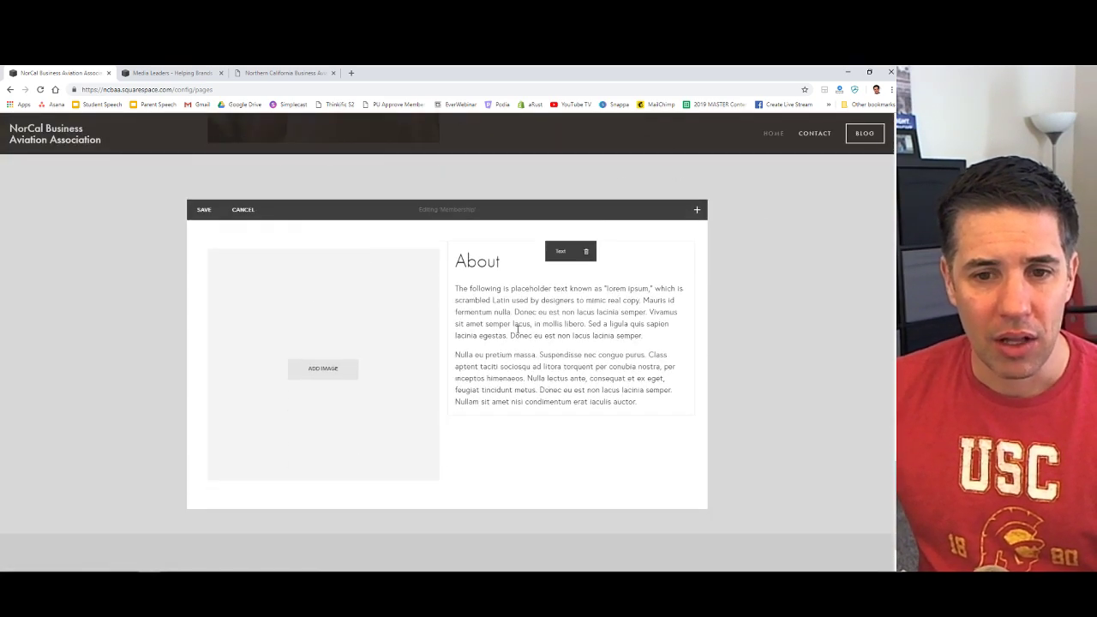
pyautogui.click(518, 332)
pyautogui.click(243, 210)
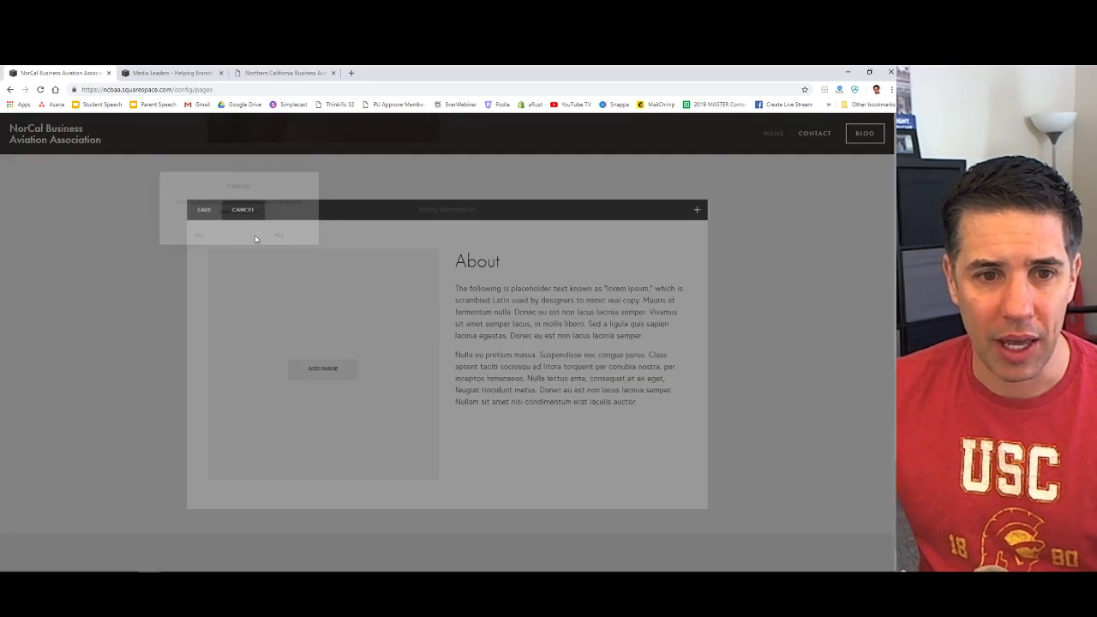
pyautogui.click(281, 236)
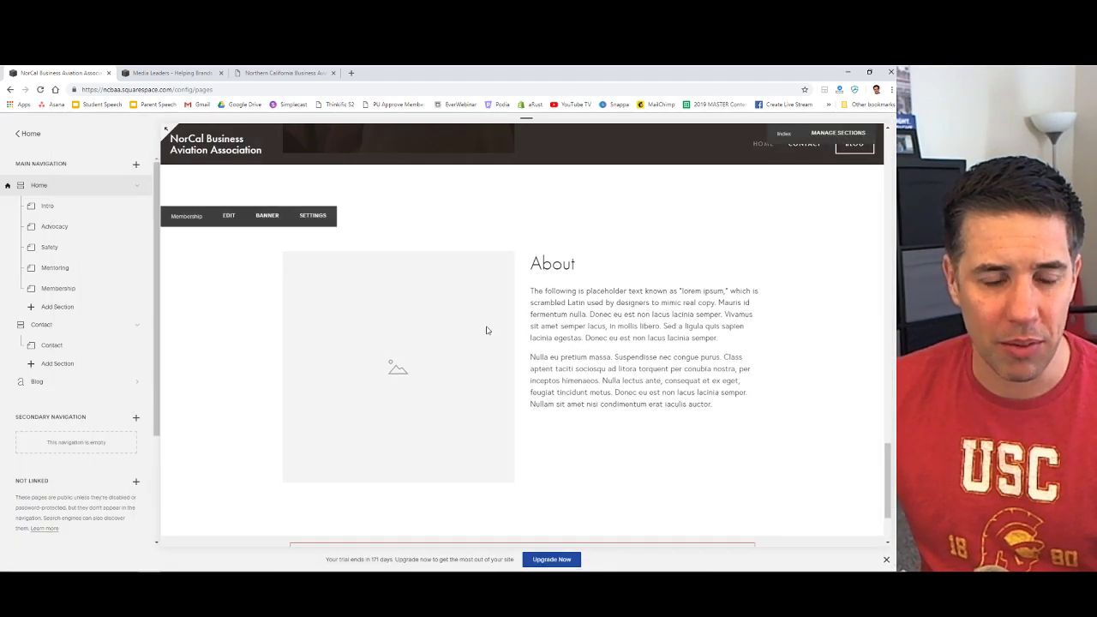
pyautogui.scroll(10, 793, 179)
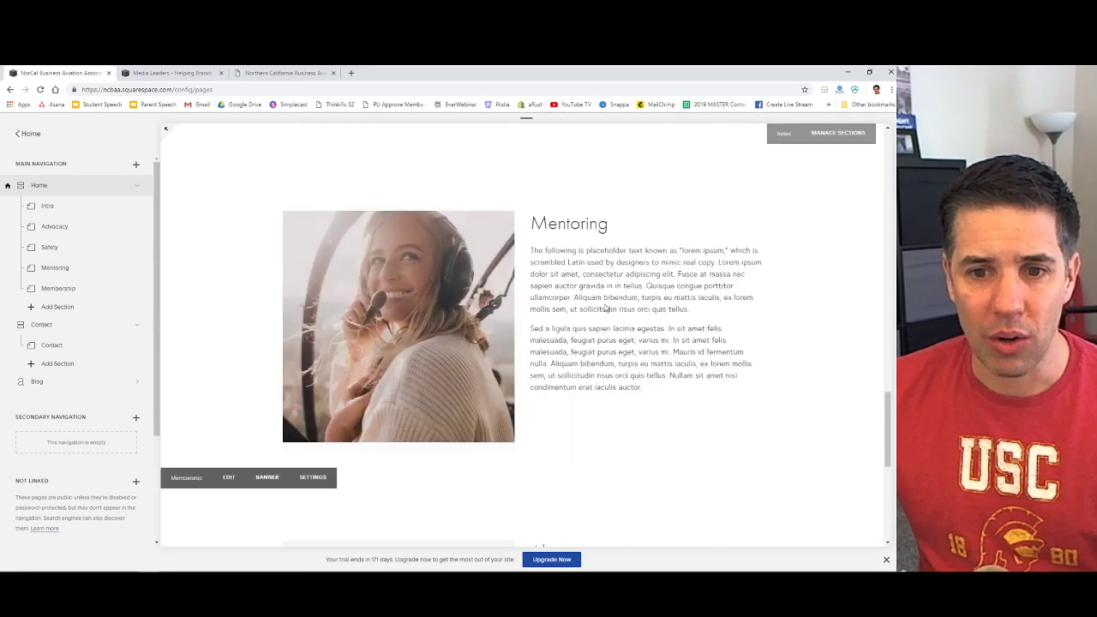
pyautogui.scroll(-10, 605, 307)
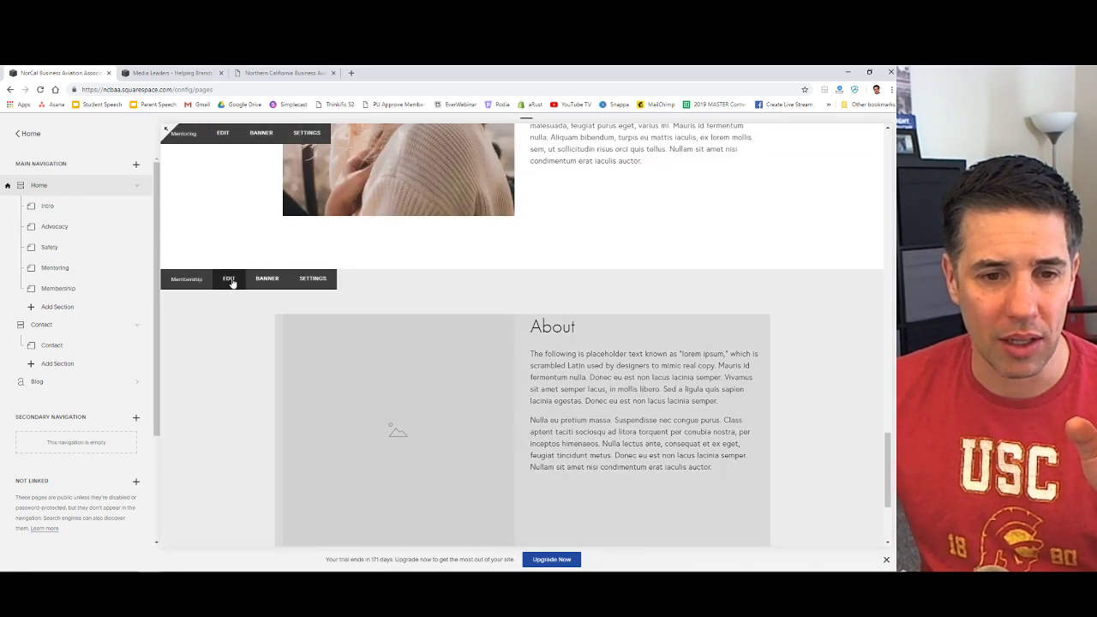
pyautogui.click(229, 279)
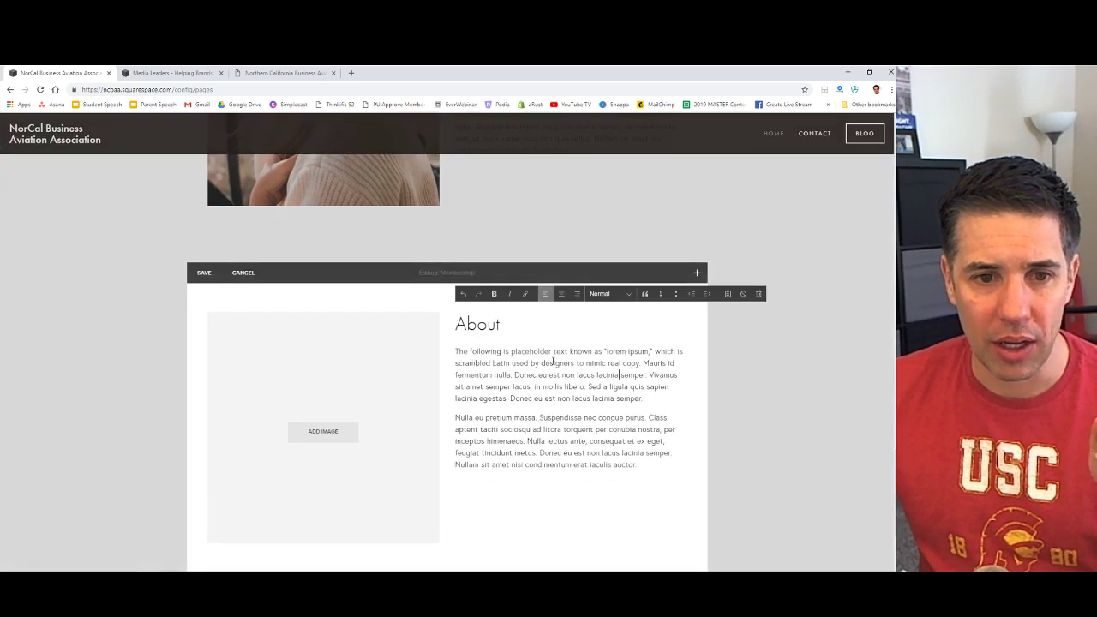
pyautogui.click(245, 274)
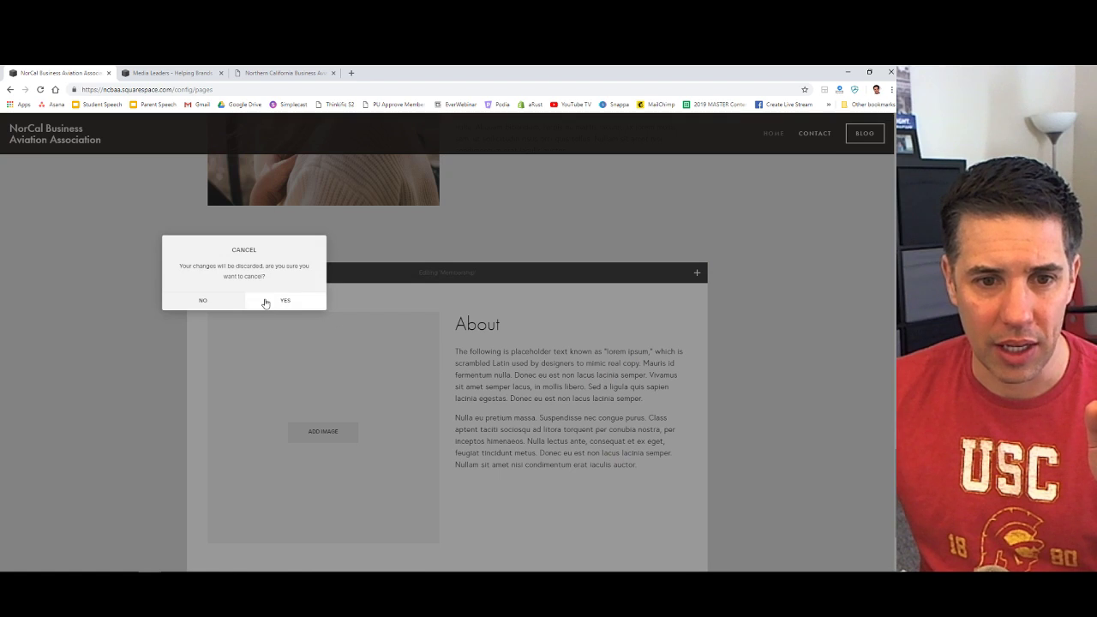
pyautogui.click(283, 302)
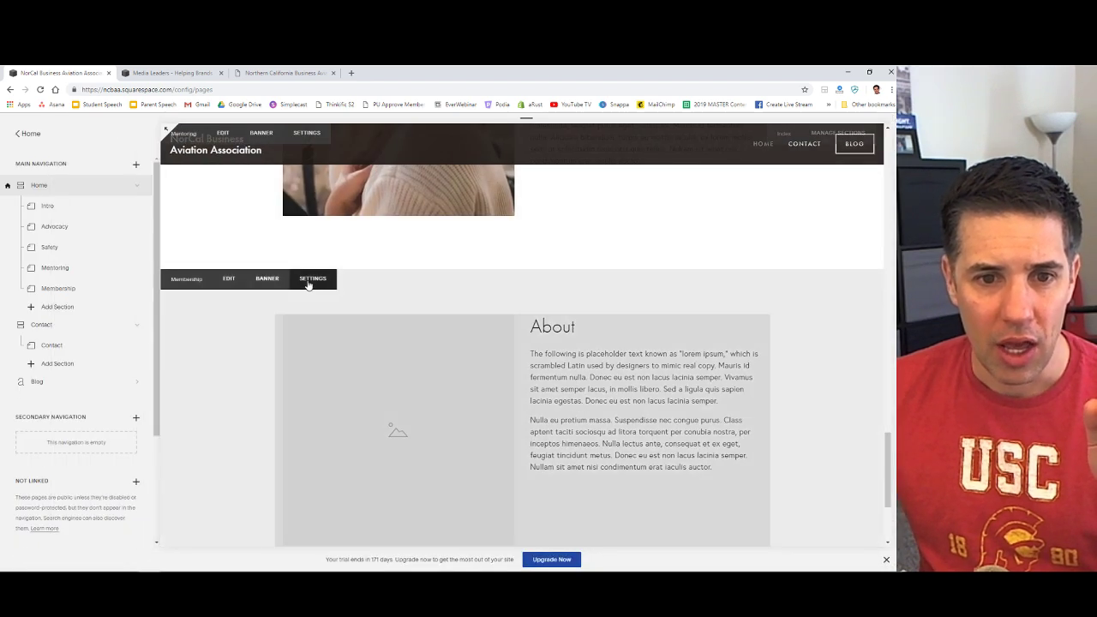
# After opening and closing the section settings, retype the About heading as Membership.
pyautogui.click(311, 277)
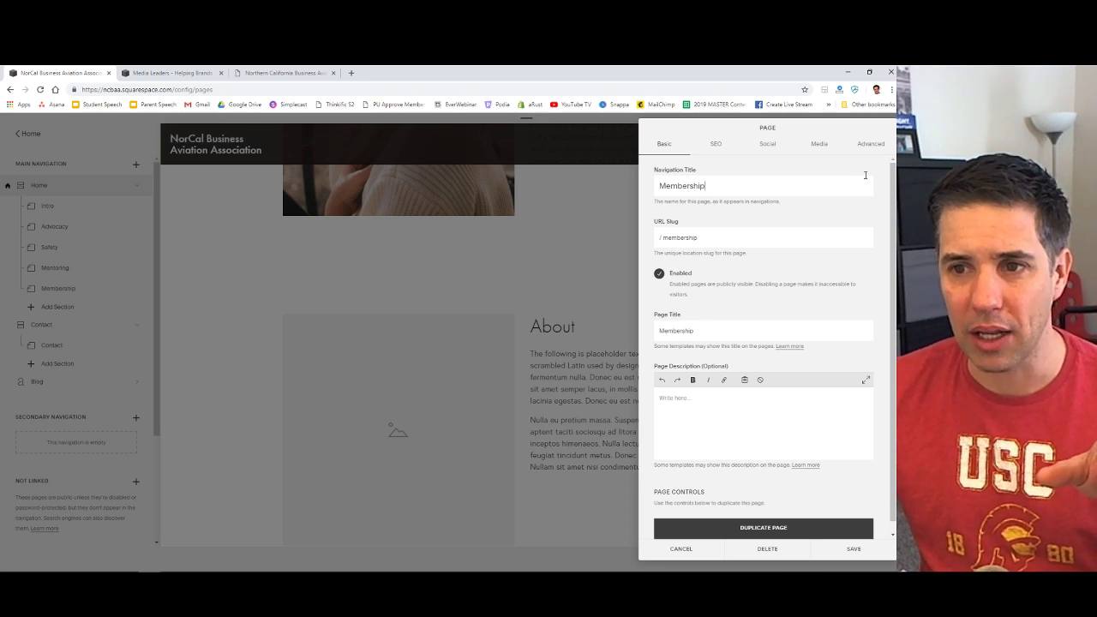
pyautogui.click(682, 549)
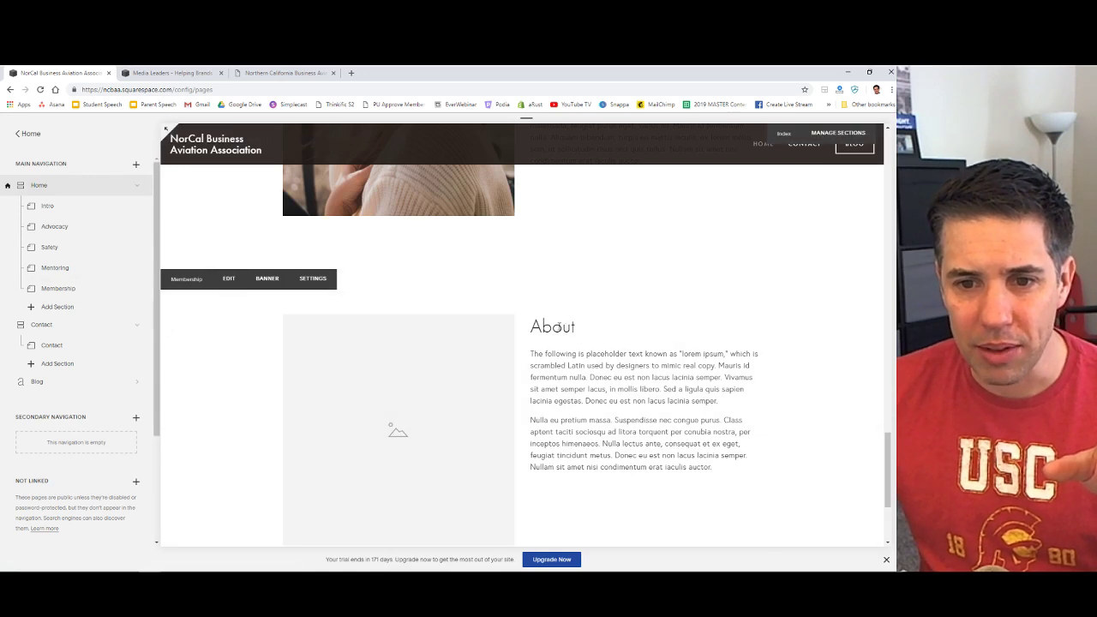
pyautogui.doubleClick(554, 327)
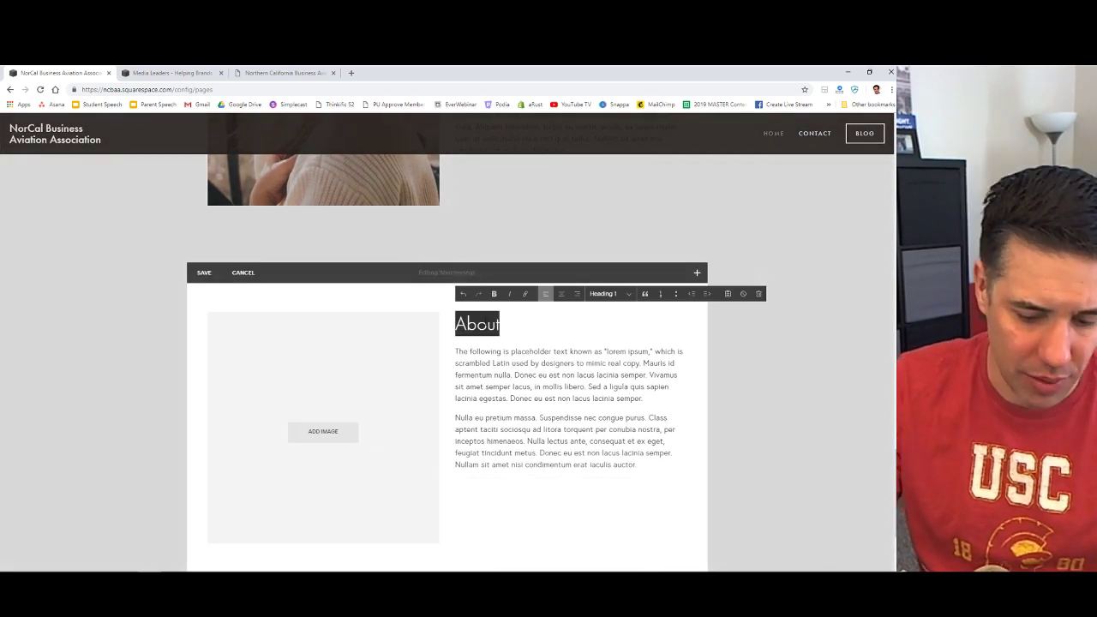
pyautogui.write('Membership')
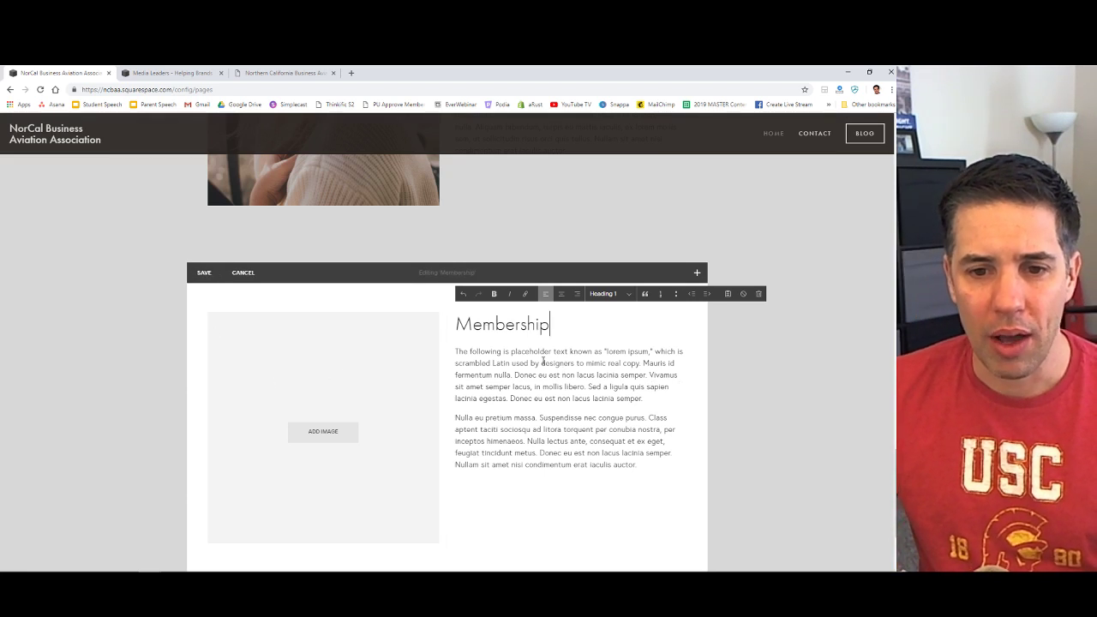
# Browse the Downloads photos for the Membership image and pick the cockpit sunset photo.
pyautogui.click(309, 432)
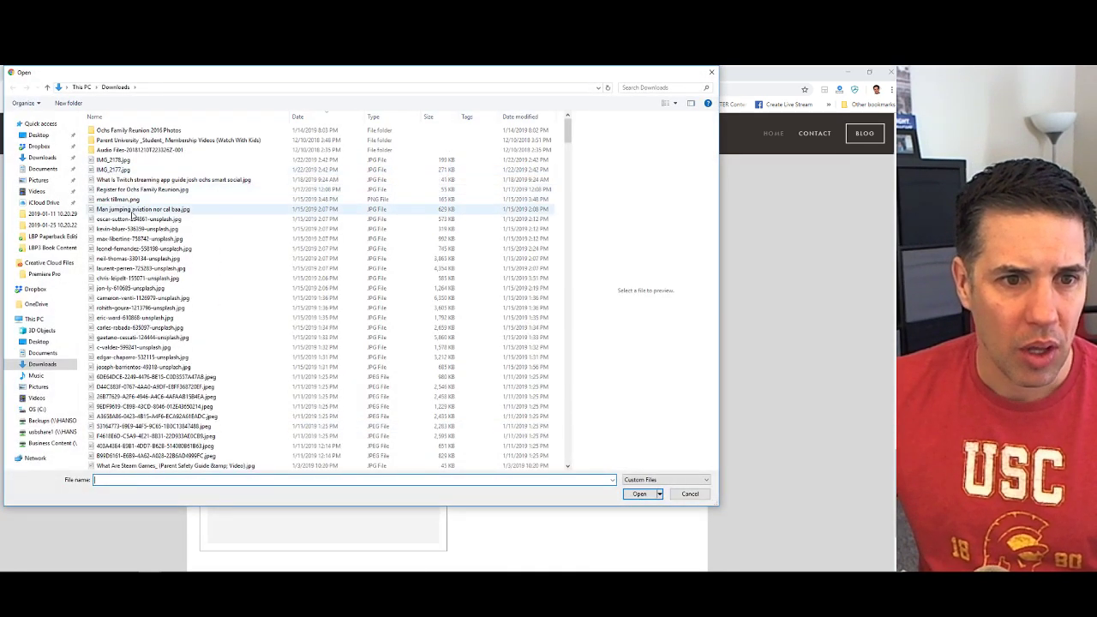
pyautogui.click(133, 211)
pyautogui.press('Down')
pyautogui.press('Down')
pyautogui.press('Down')
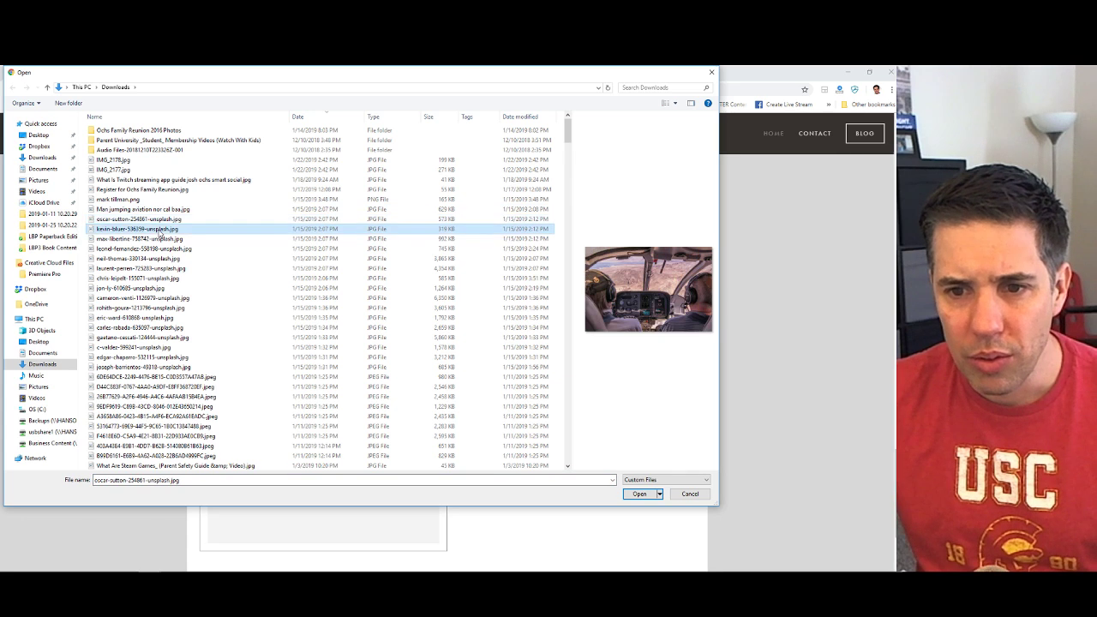
pyautogui.press('Down')
pyautogui.press('Down')
pyautogui.press('Down')
pyautogui.press('Down')
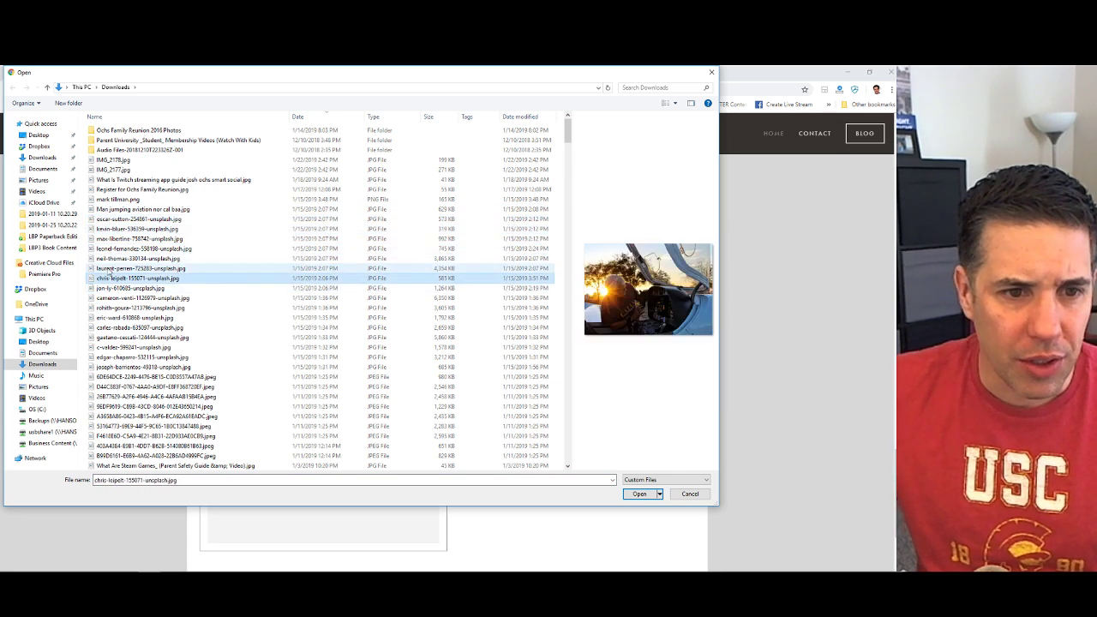
# Rename the photo to 'Nor Cal Business Aviation Association Membership.jpg' and insert it.
pyautogui.click(111, 276)
pyautogui.write('Nord')
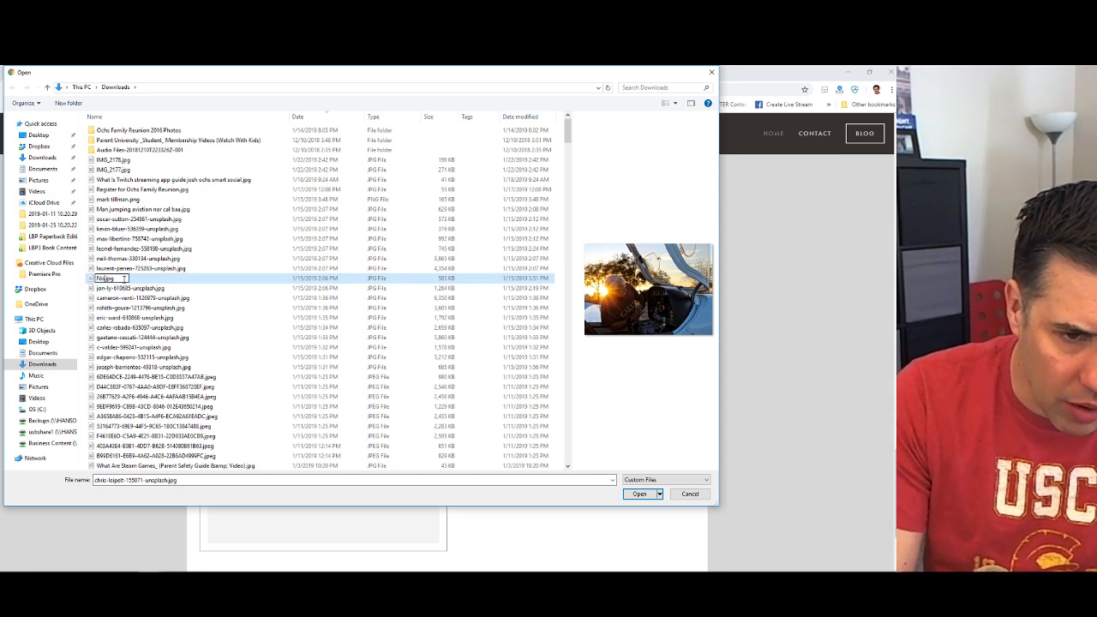
pyautogui.write(' Cal')
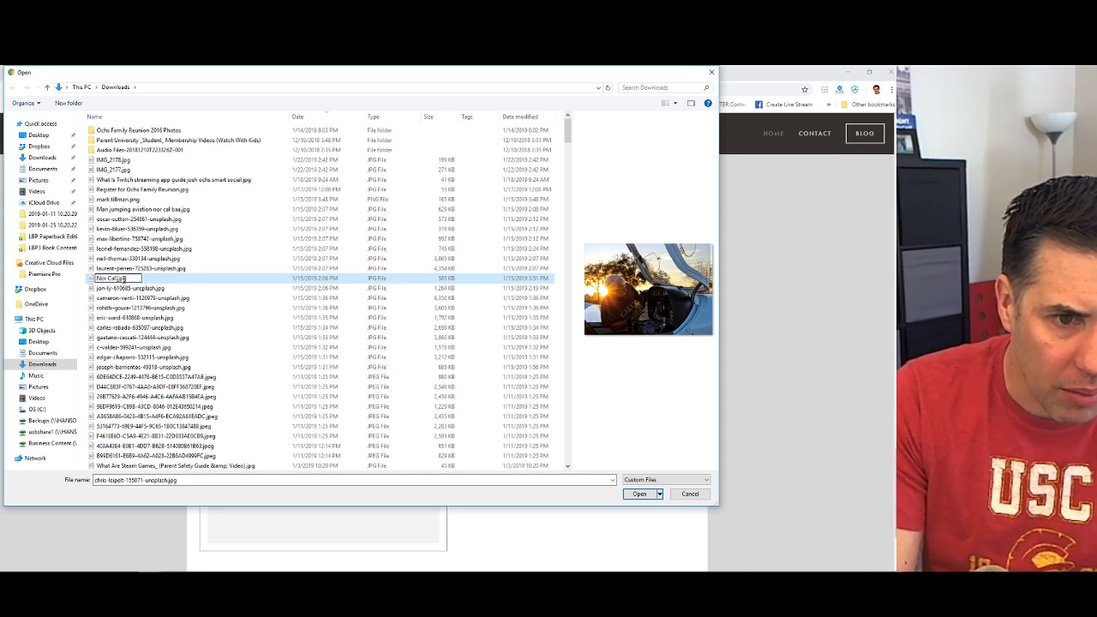
pyautogui.write(' Bay')
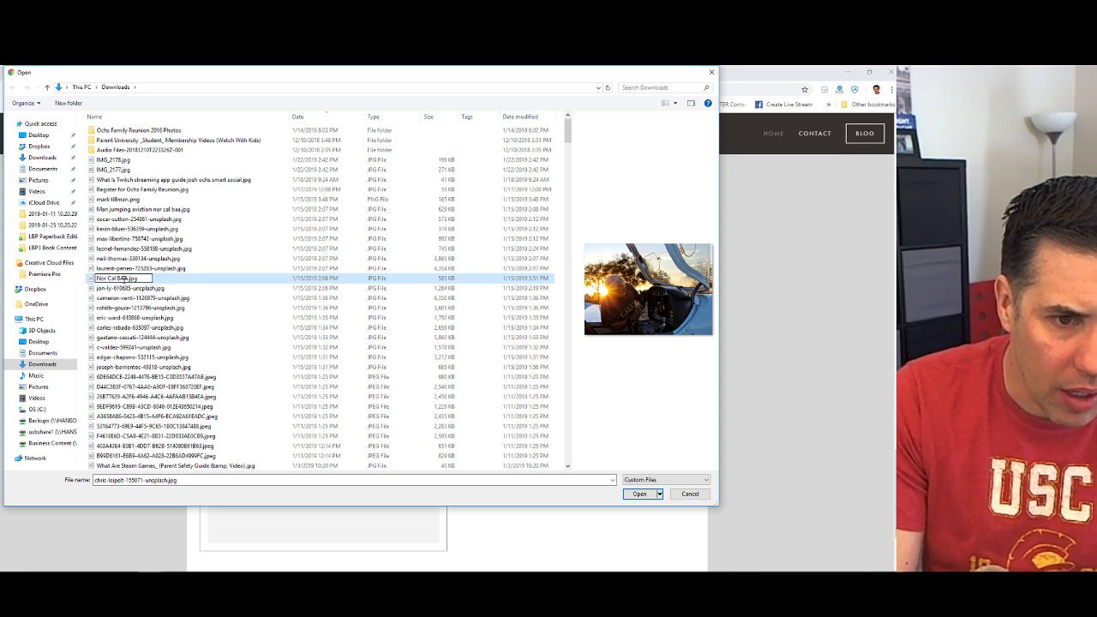
pyautogui.write('siness A')
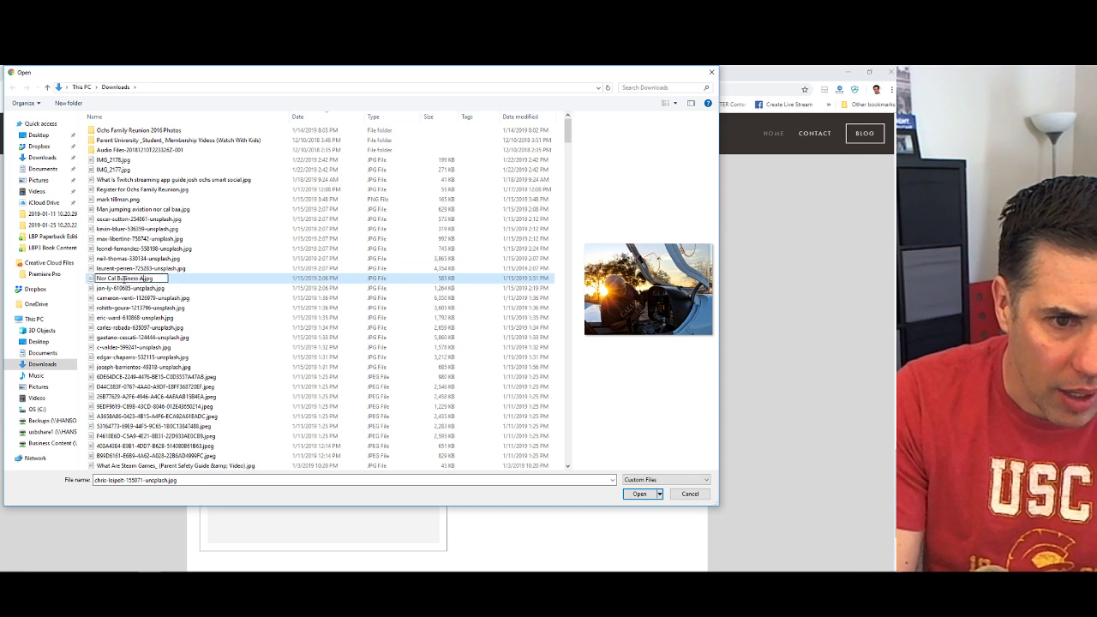
pyautogui.write('viation')
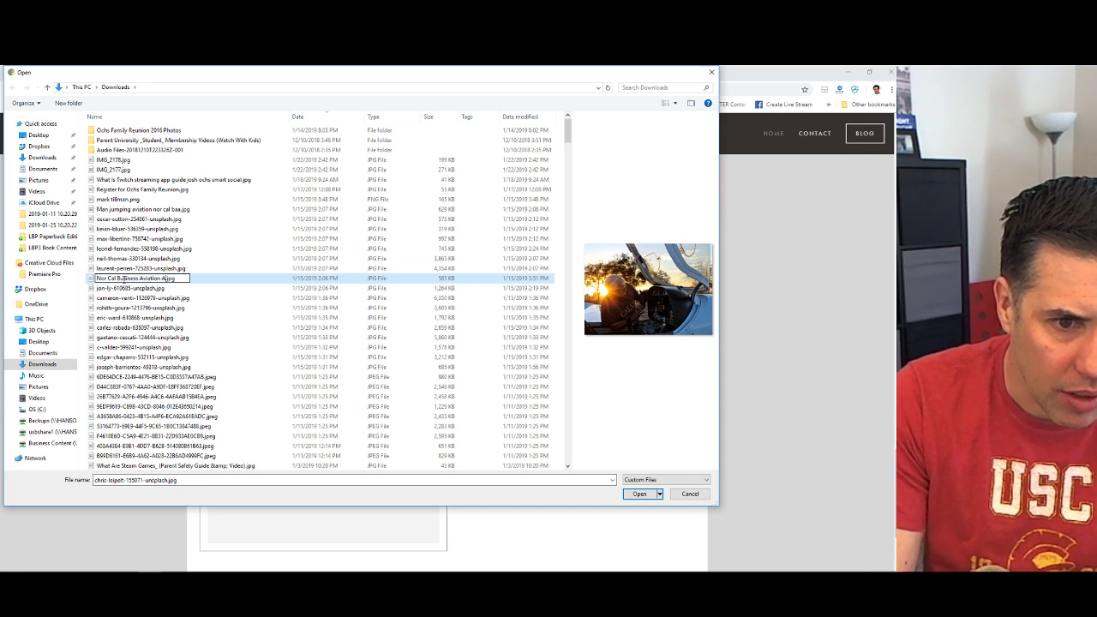
pyautogui.write(' Association Membe')
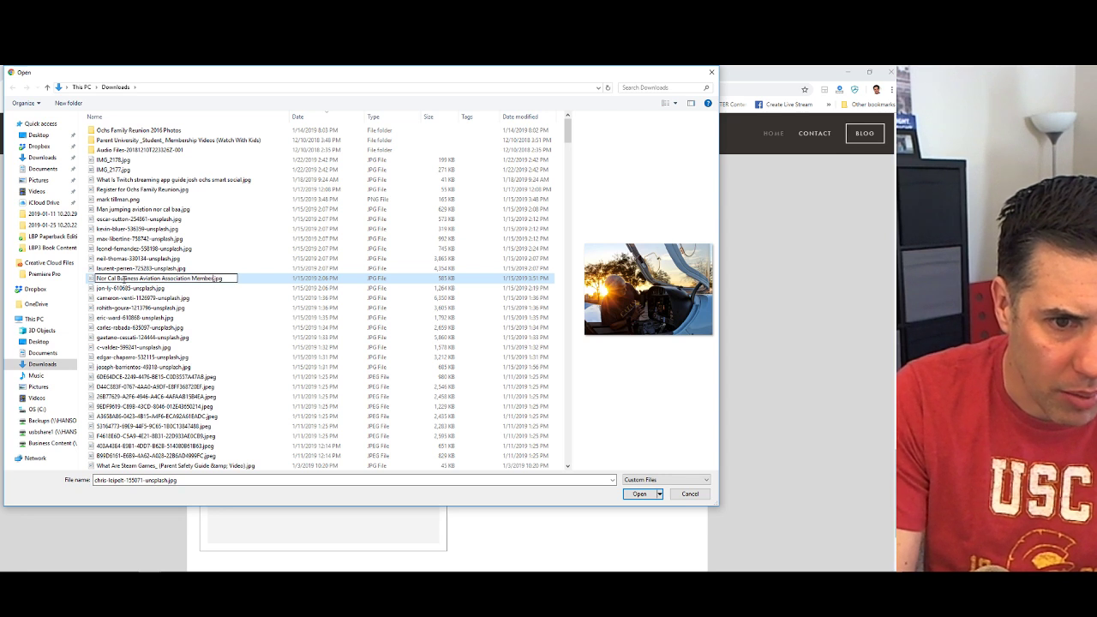
pyautogui.write('rship')
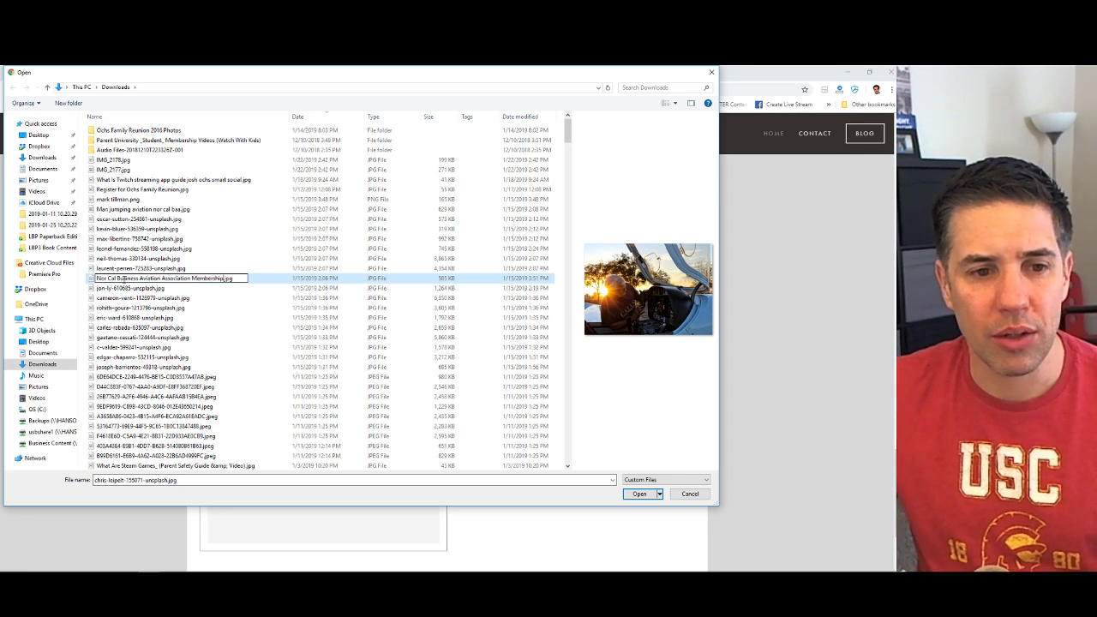
pyautogui.press('Return')
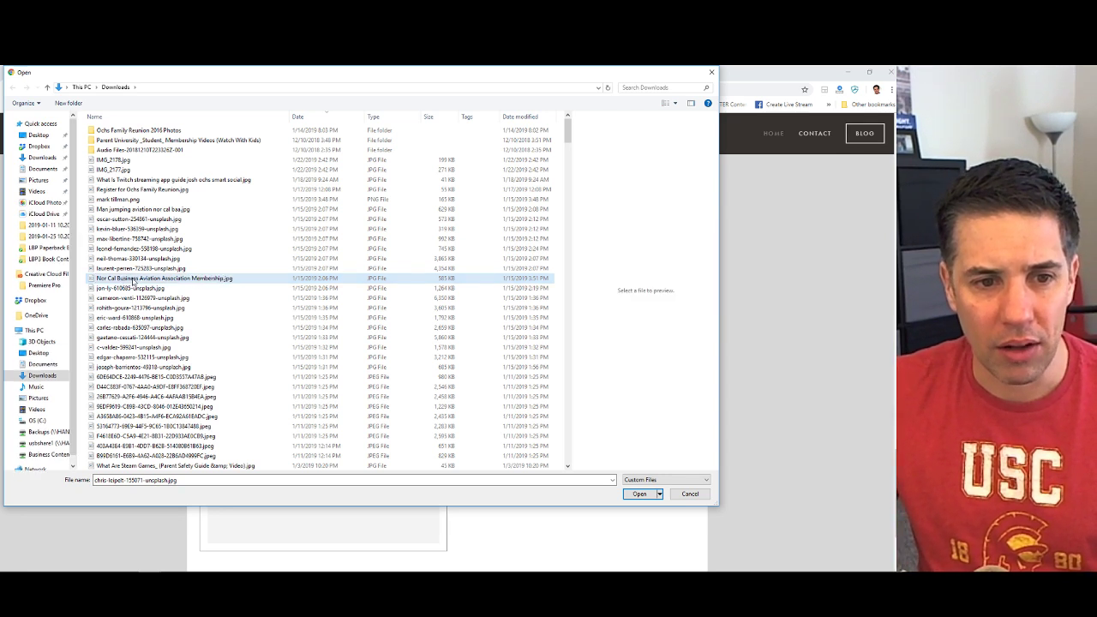
pyautogui.doubleClick(133, 281)
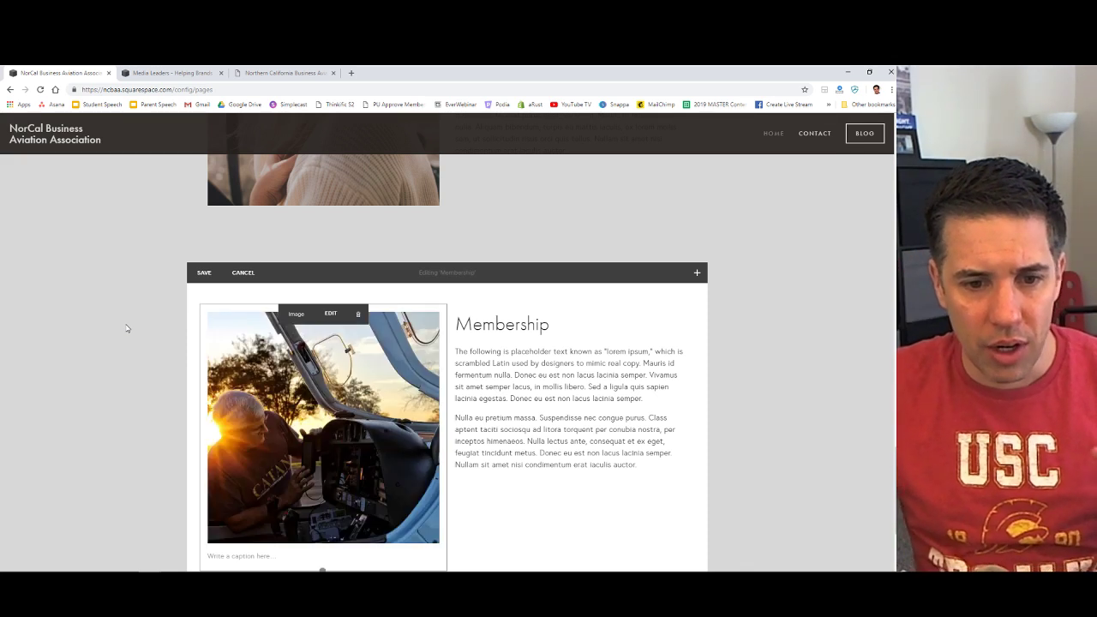
# Save the Membership heading and cockpit photo, then return to the top of the home page.
pyautogui.scroll(-3, 390, 420)
pyautogui.scroll(1, 206, 234)
pyautogui.click(204, 210)
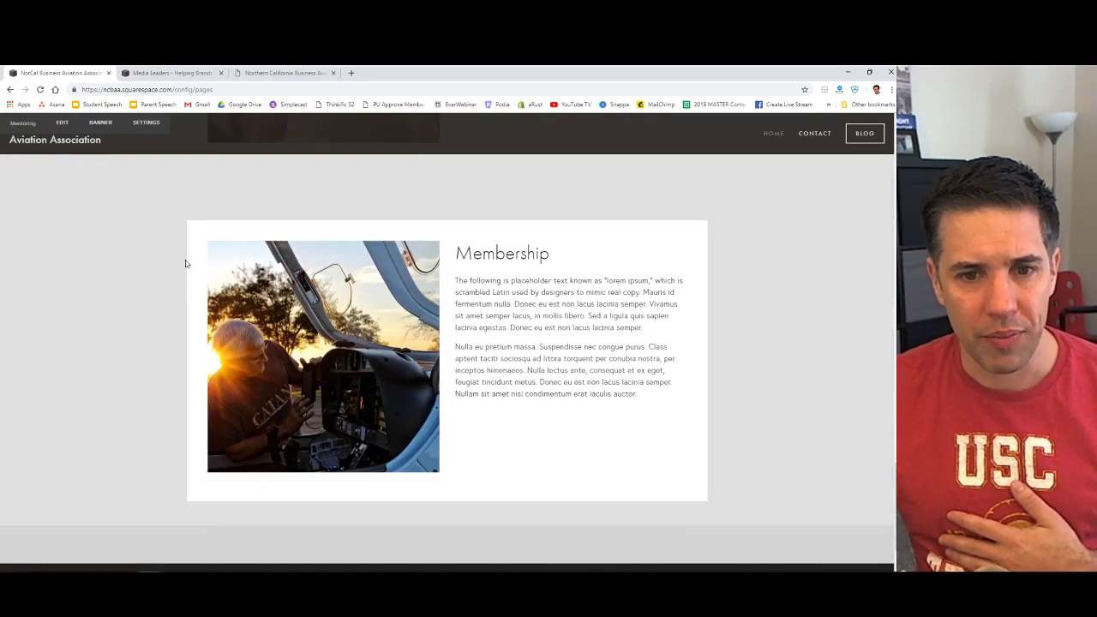
pyautogui.moveTo(183, 291); pyautogui.dragTo(711, 423)
pyautogui.click(711, 425)
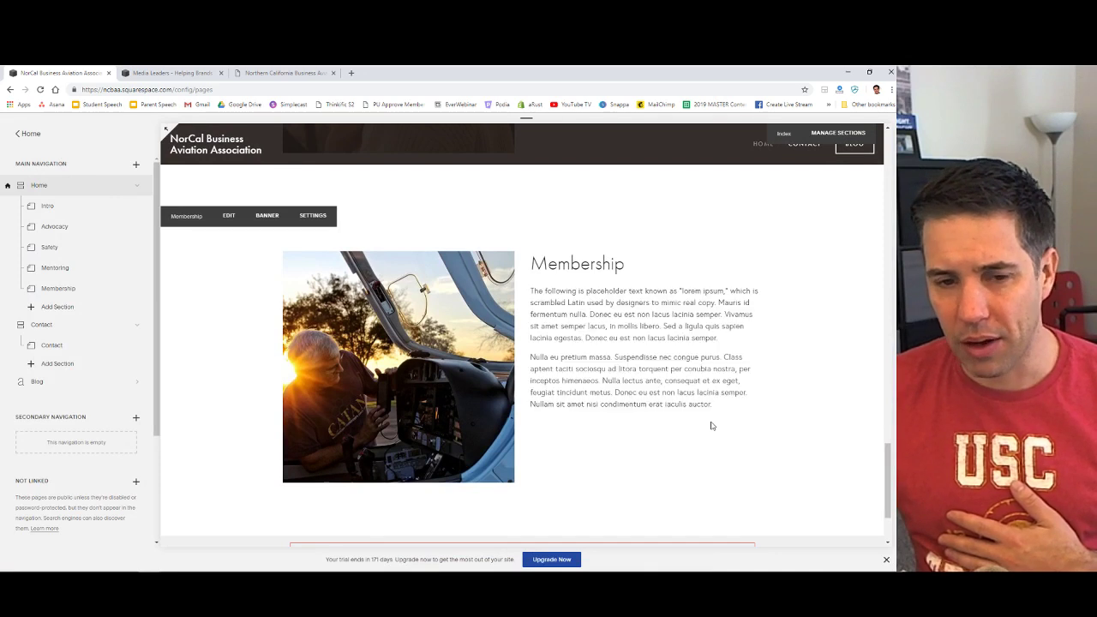
pyautogui.scroll(10, 711, 425)
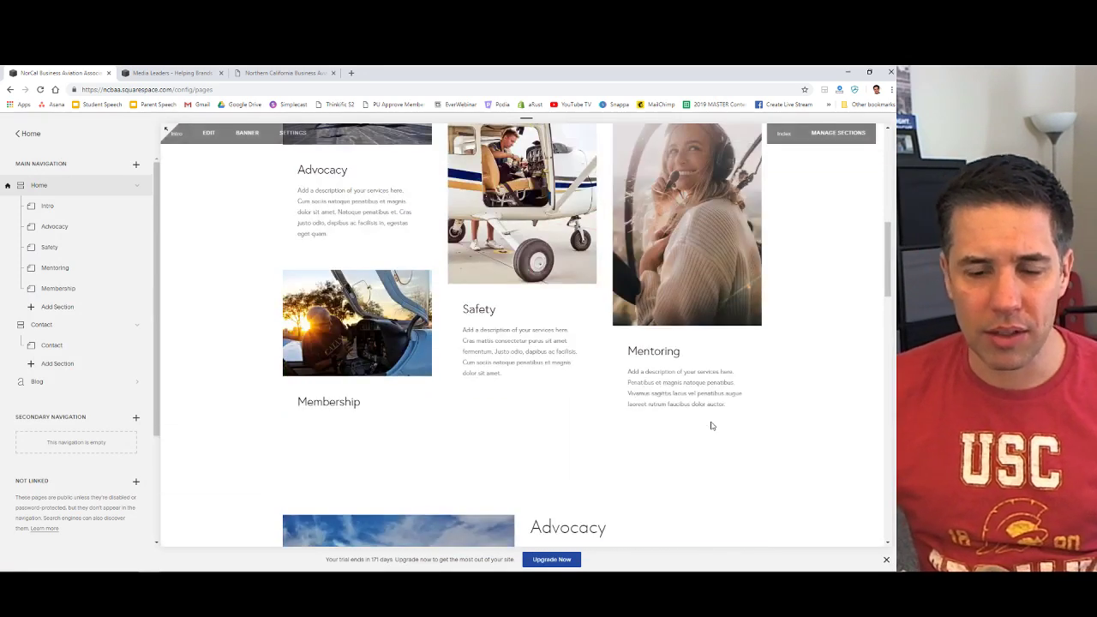
pyautogui.scroll(10, 711, 426)
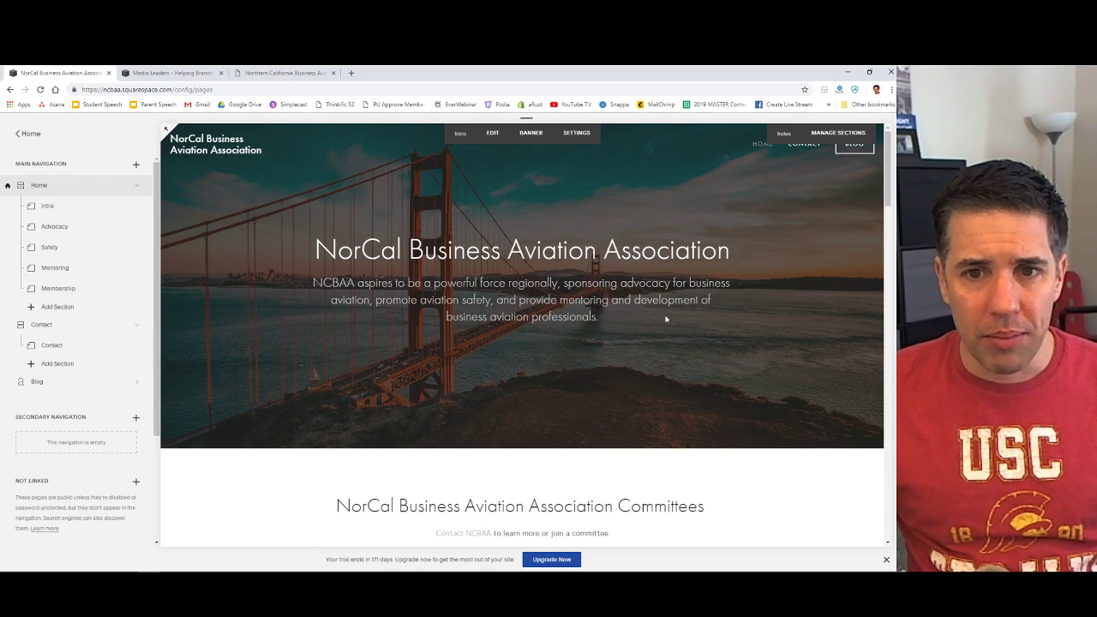
# Move the Intro banner image's focal point toward the top-left.
pyautogui.click(531, 133)
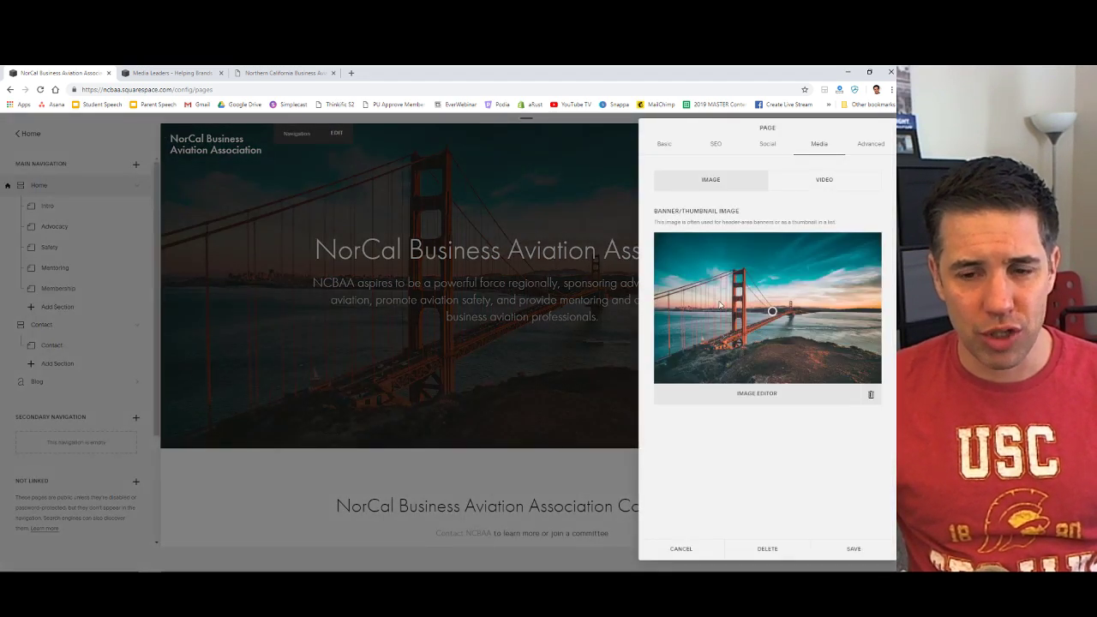
pyautogui.moveTo(771, 312)
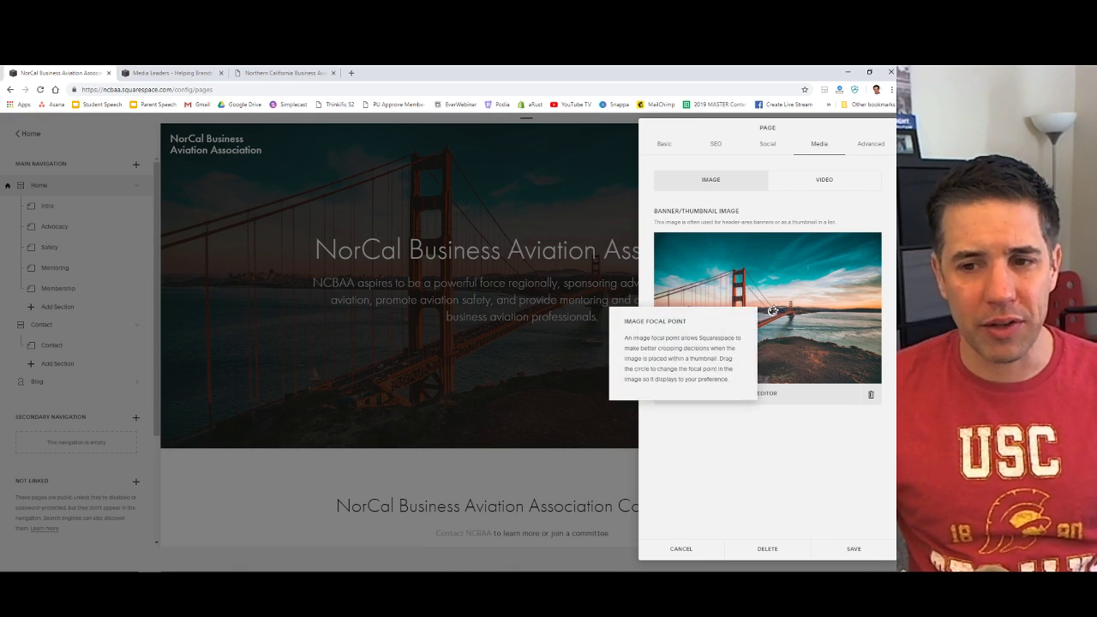
pyautogui.moveTo(773, 311)
pyautogui.mouseDown()
pyautogui.moveTo(677, 252)
pyautogui.moveTo(762, 310)
pyautogui.mouseUp()
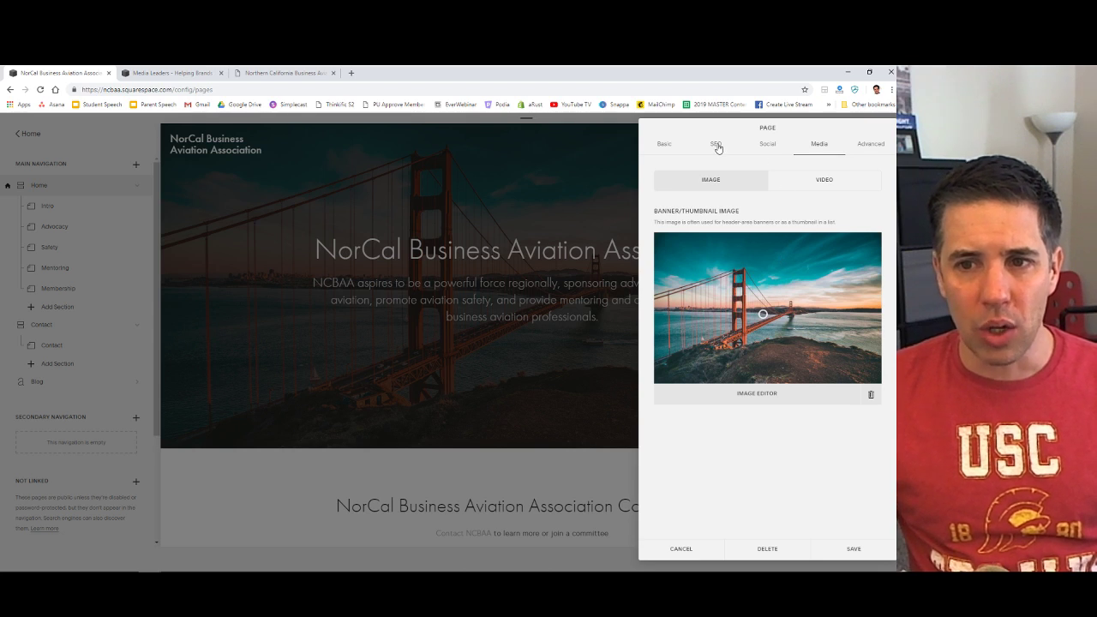
# Delete the Intro section's template SEO description and save the page settings.
pyautogui.click(665, 147)
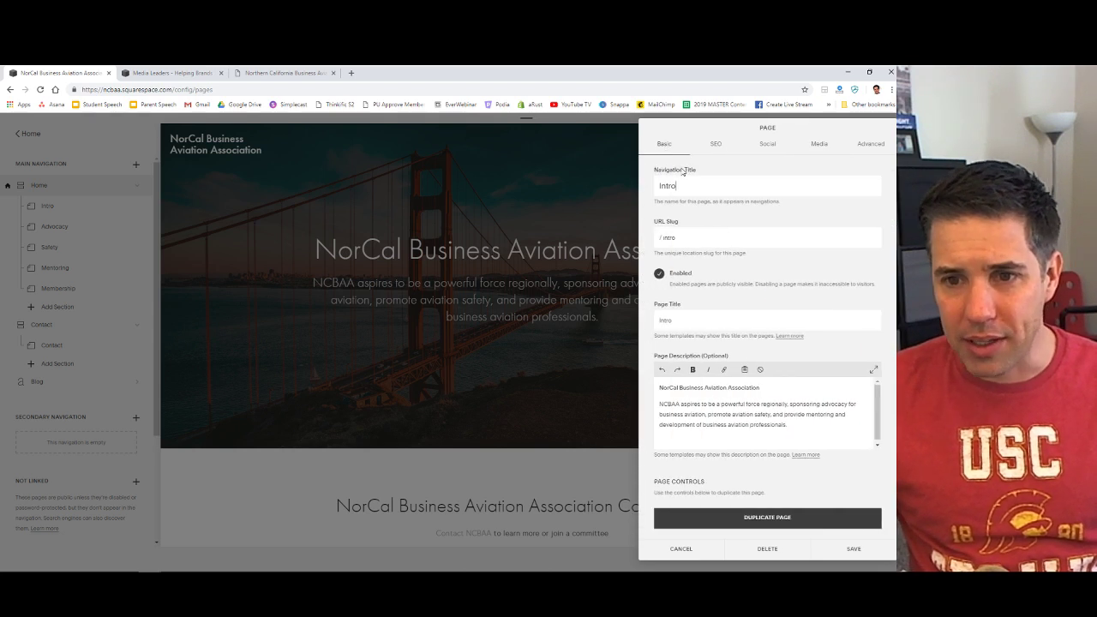
pyautogui.moveTo(675, 186); pyautogui.dragTo(653, 192)
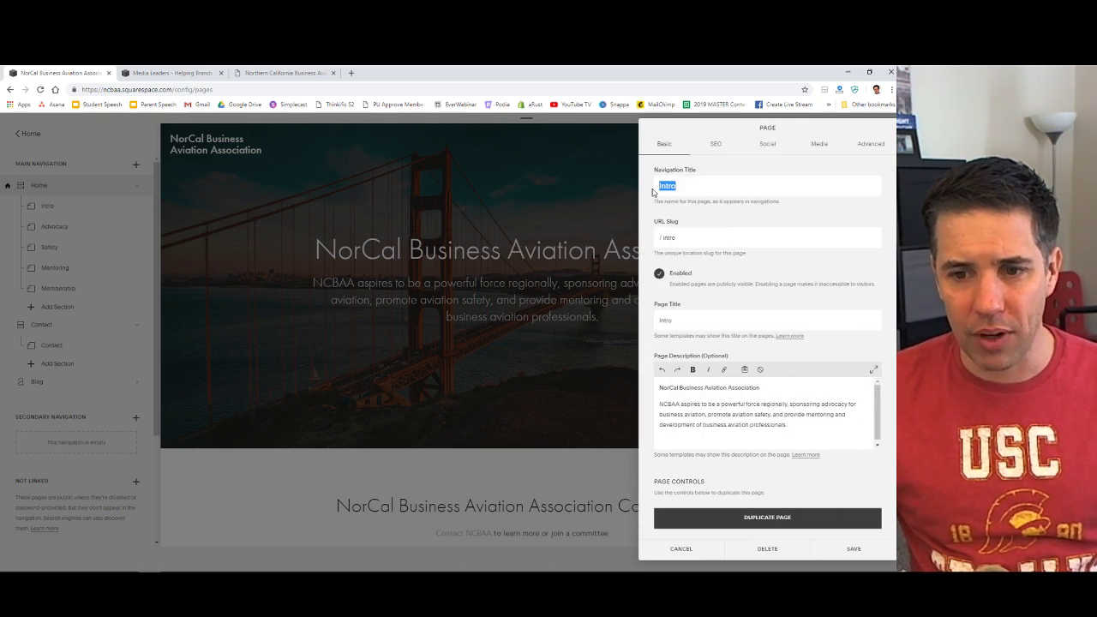
pyautogui.click(716, 144)
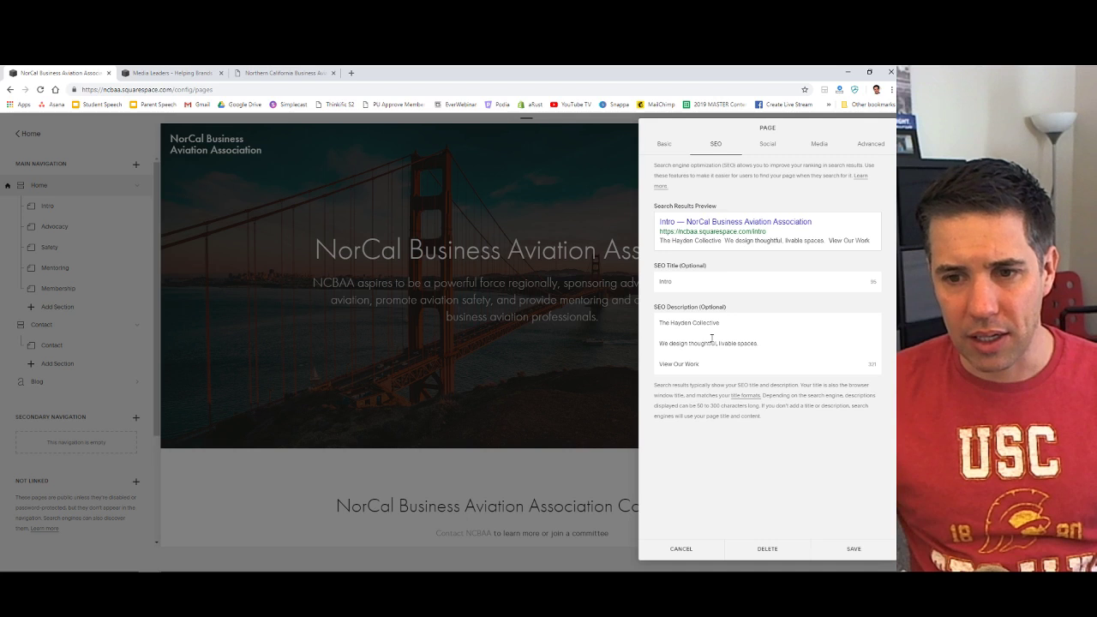
pyautogui.hotkey('ctrl', 'a')
pyautogui.press('BackSpace')
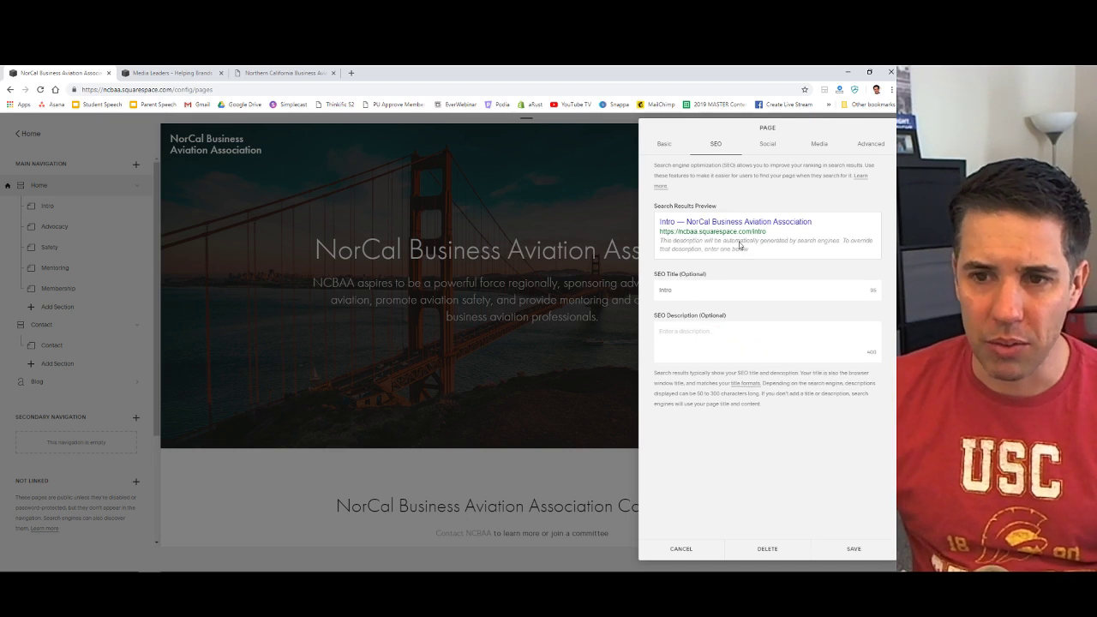
pyautogui.click(766, 146)
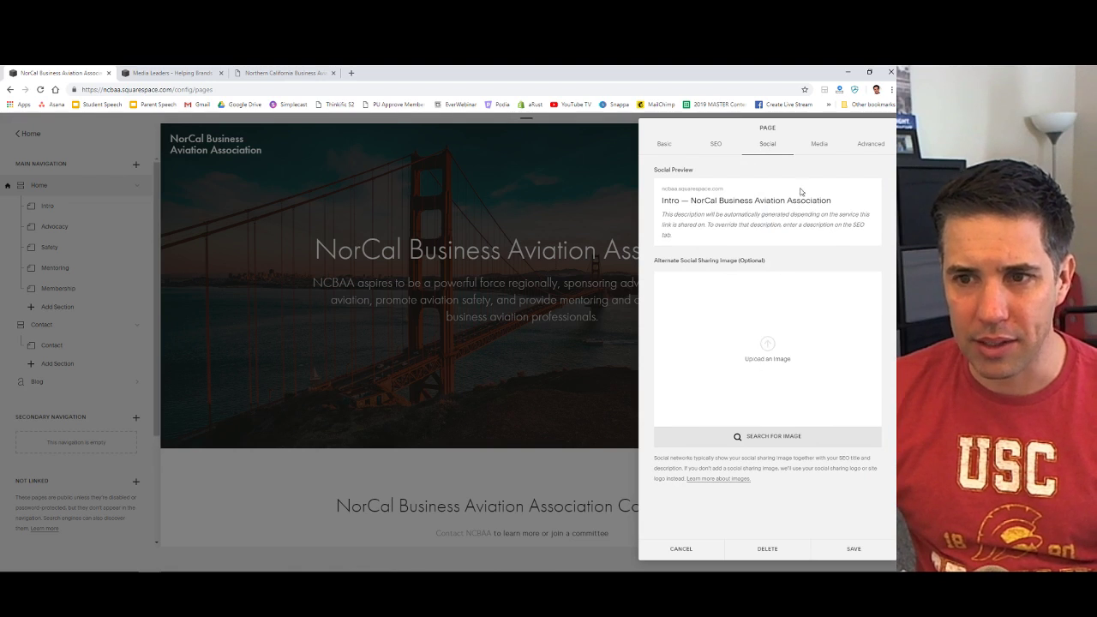
pyautogui.click(814, 146)
pyautogui.click(869, 146)
pyautogui.click(852, 550)
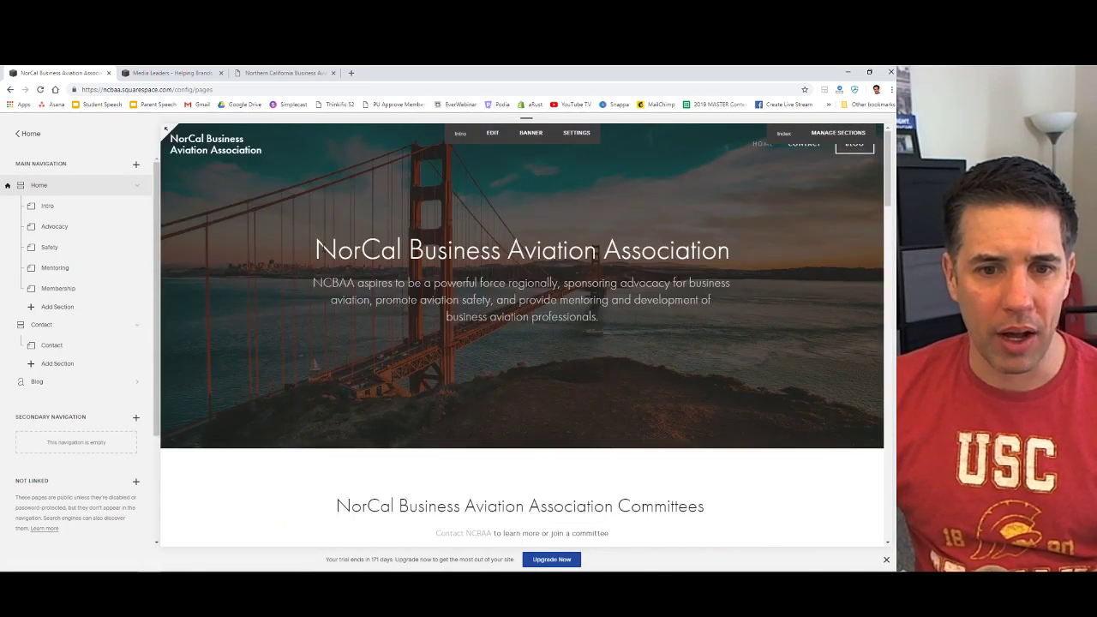
# Open the Intro banner editor and cancel, discarding any changes.
pyautogui.click(492, 133)
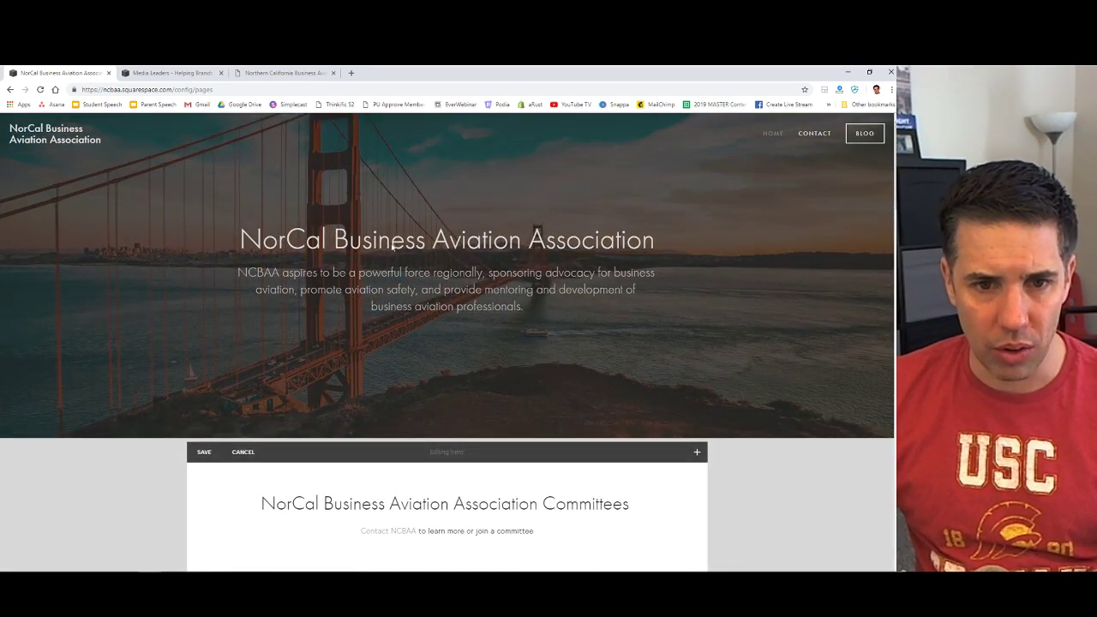
pyautogui.click(245, 452)
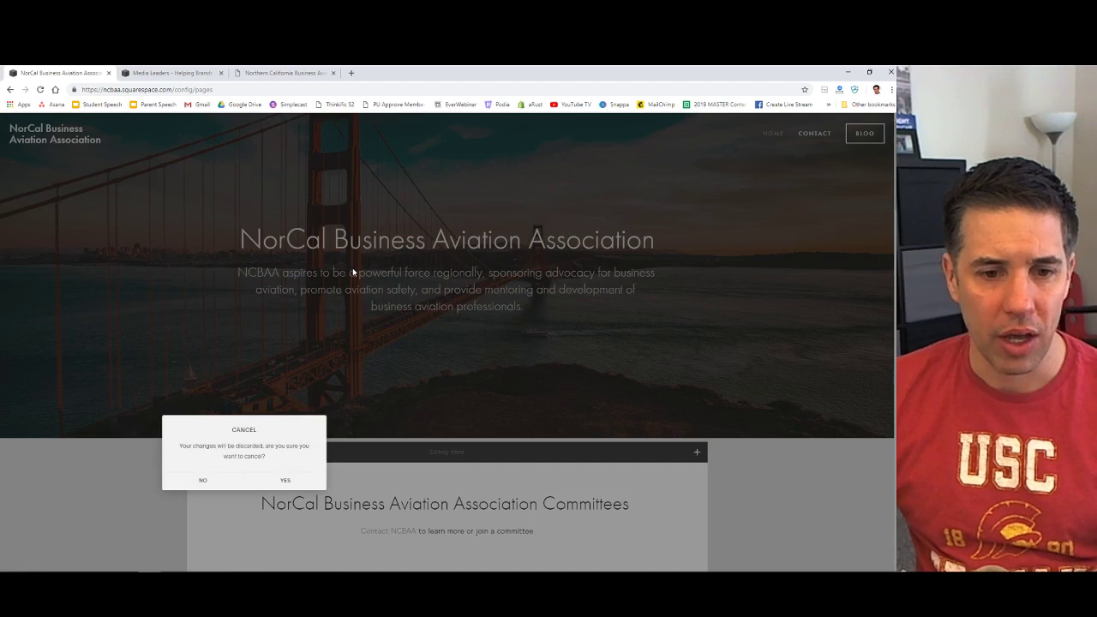
pyautogui.click(285, 483)
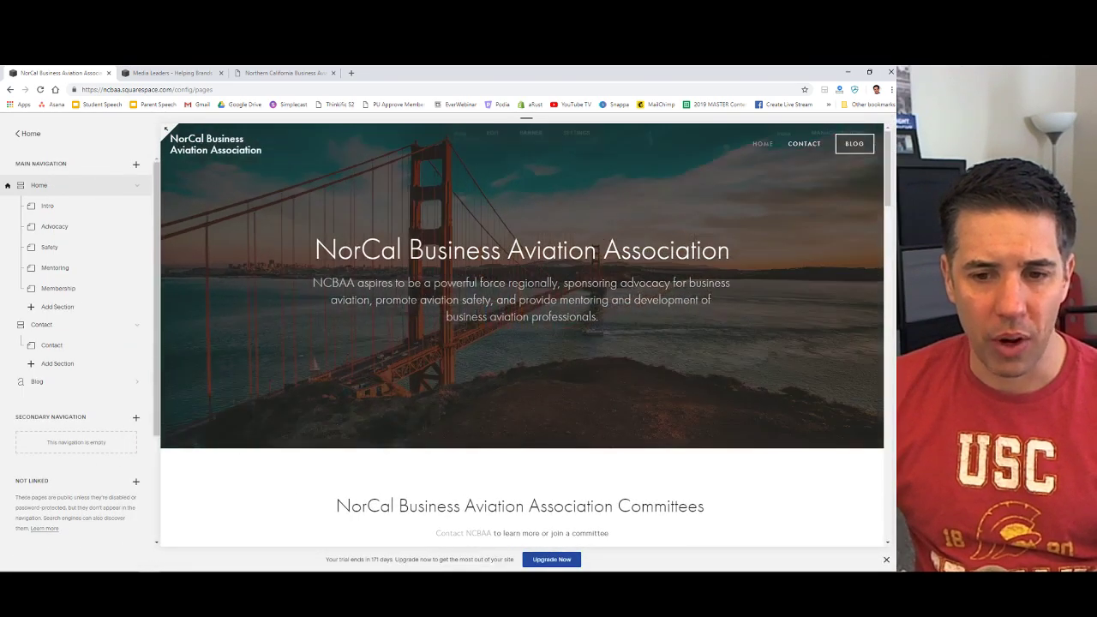
pyautogui.click(540, 135)
pyautogui.click(665, 145)
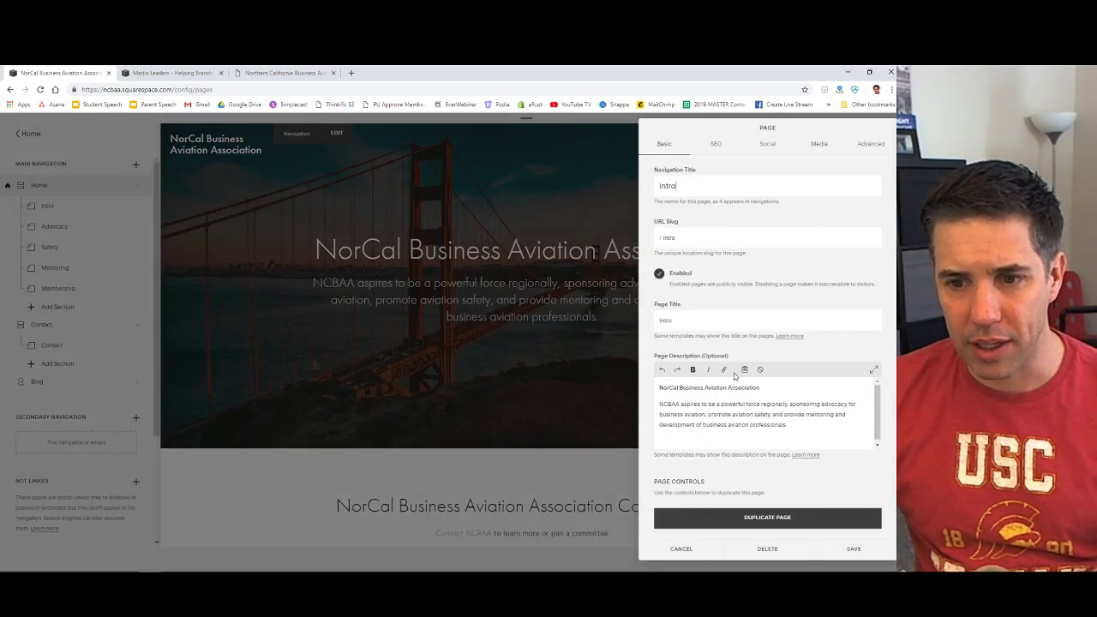
pyautogui.moveTo(760, 388); pyautogui.dragTo(659, 387)
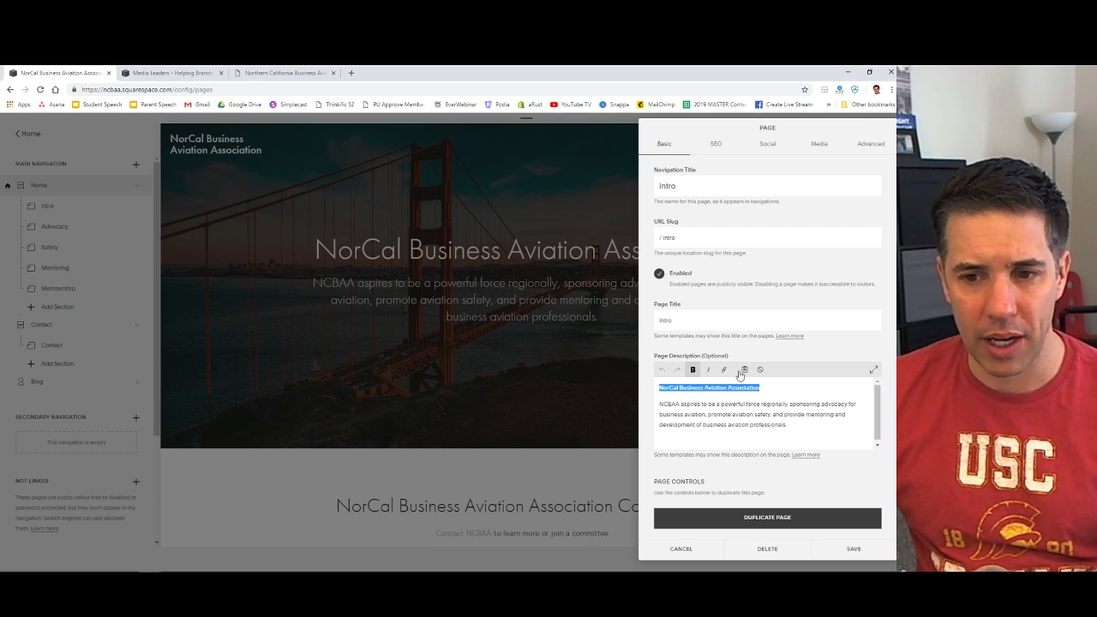
pyautogui.click(718, 404)
pyautogui.moveTo(668, 404); pyautogui.dragTo(787, 425)
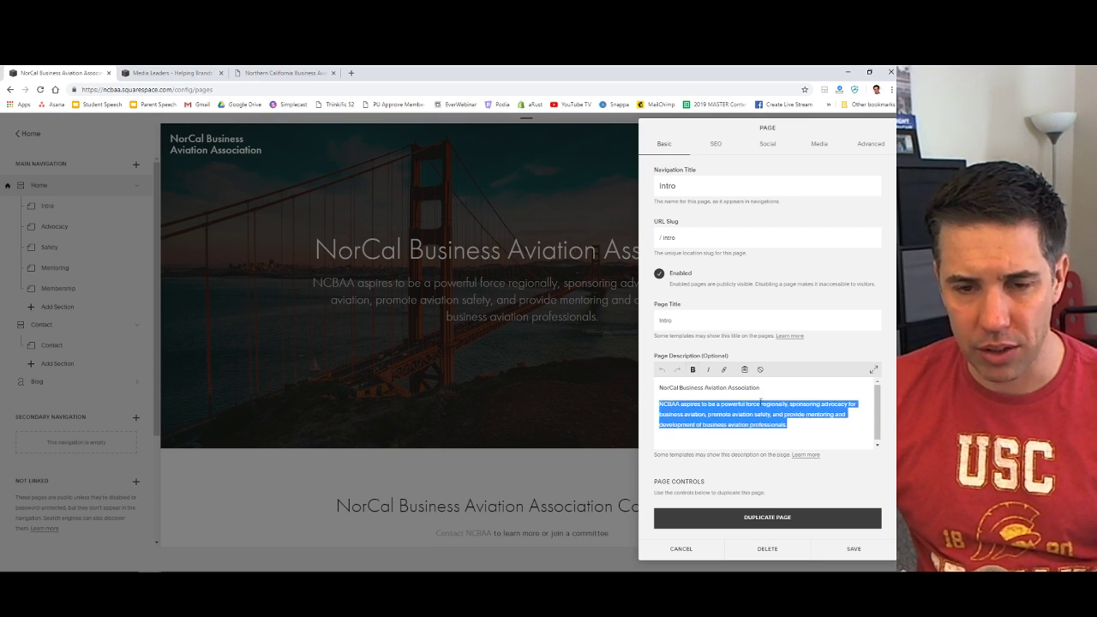
pyautogui.click(677, 549)
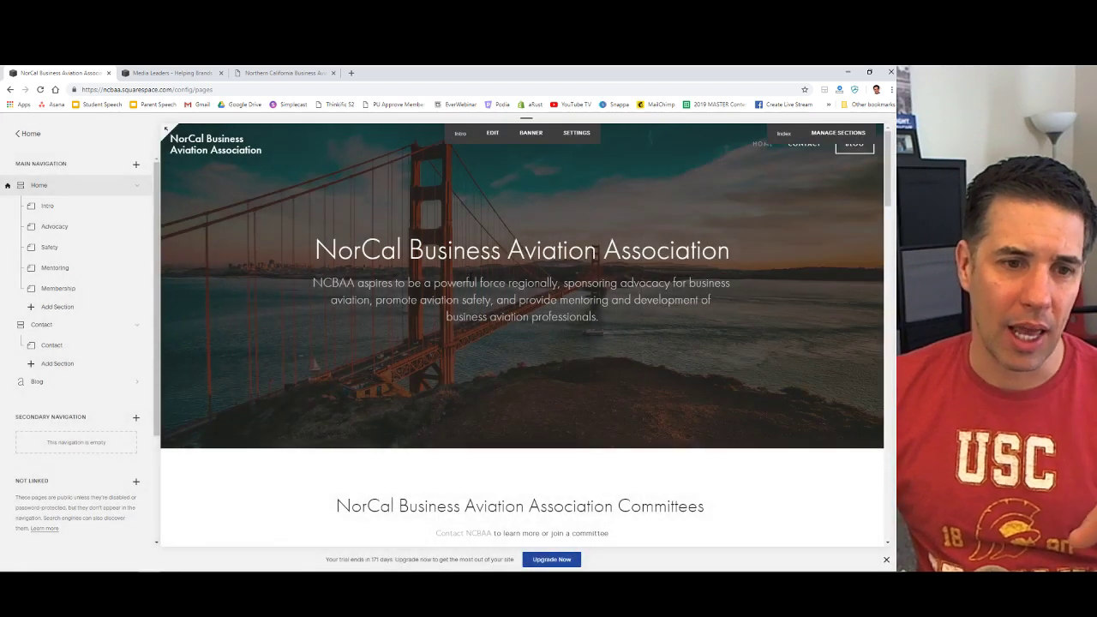
pyautogui.scroll(-2, 477, 294)
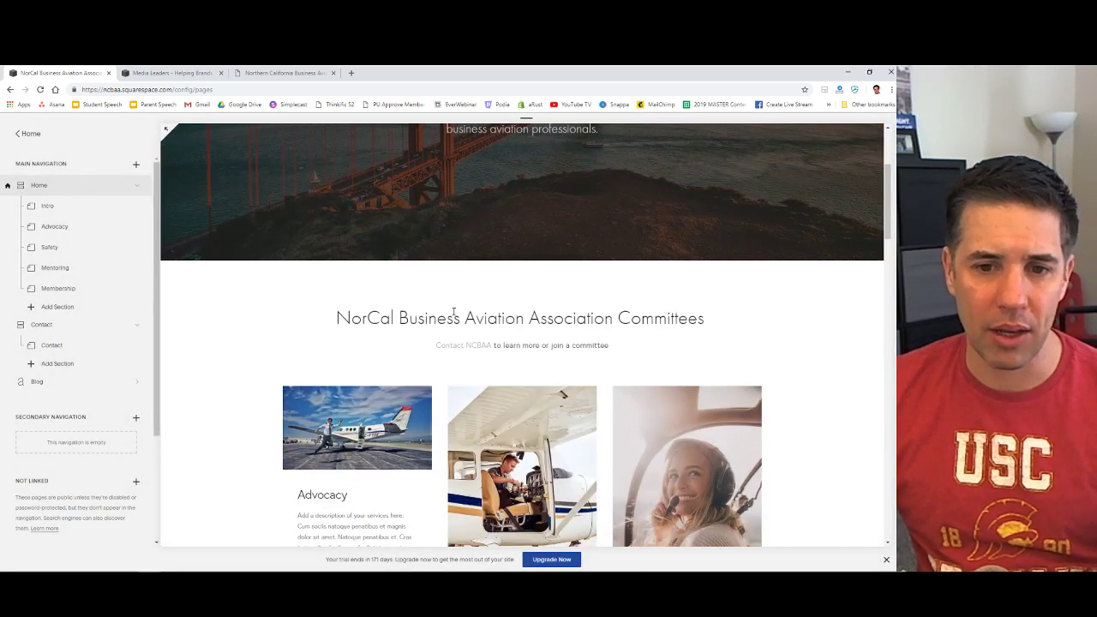
pyautogui.moveTo(397, 319); pyautogui.dragTo(713, 325)
pyautogui.click(711, 328)
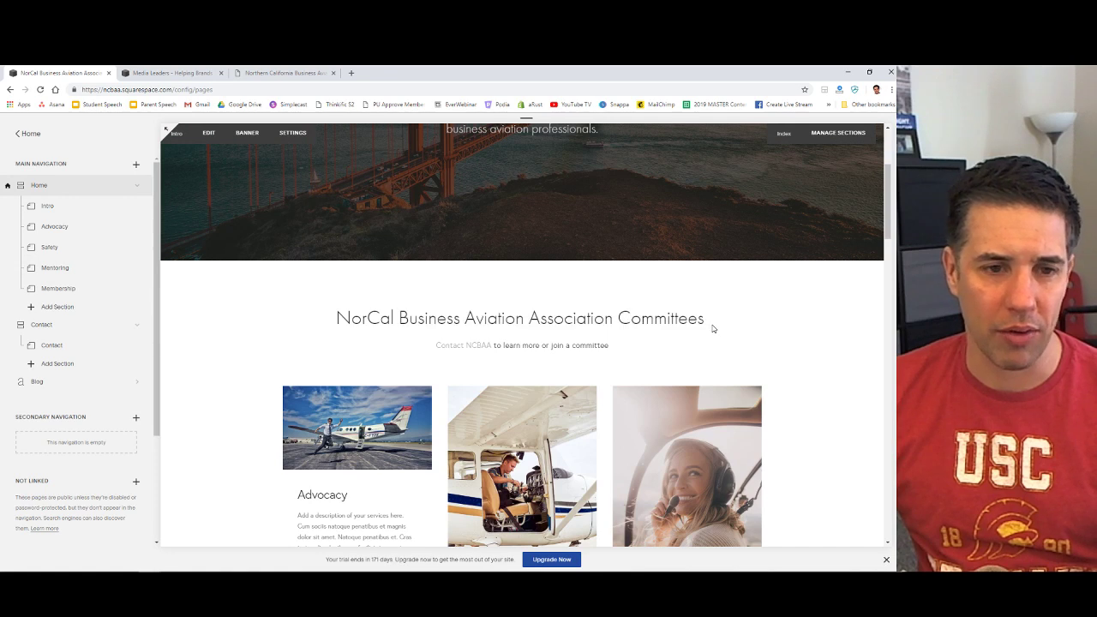
pyautogui.scroll(-7, 486, 302)
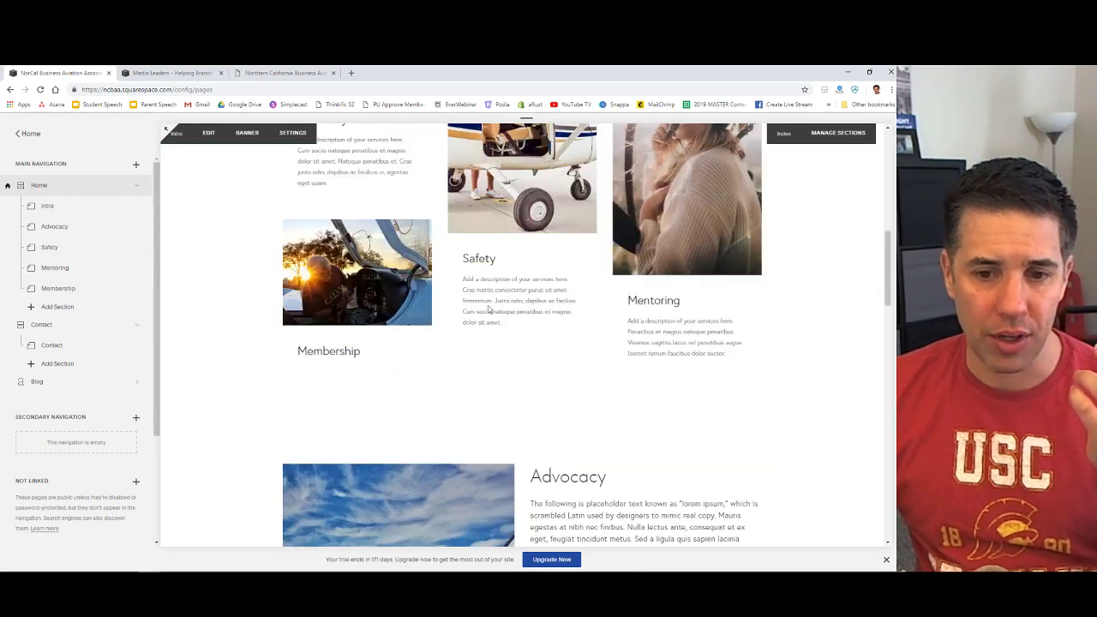
pyautogui.scroll(-2, 483, 302)
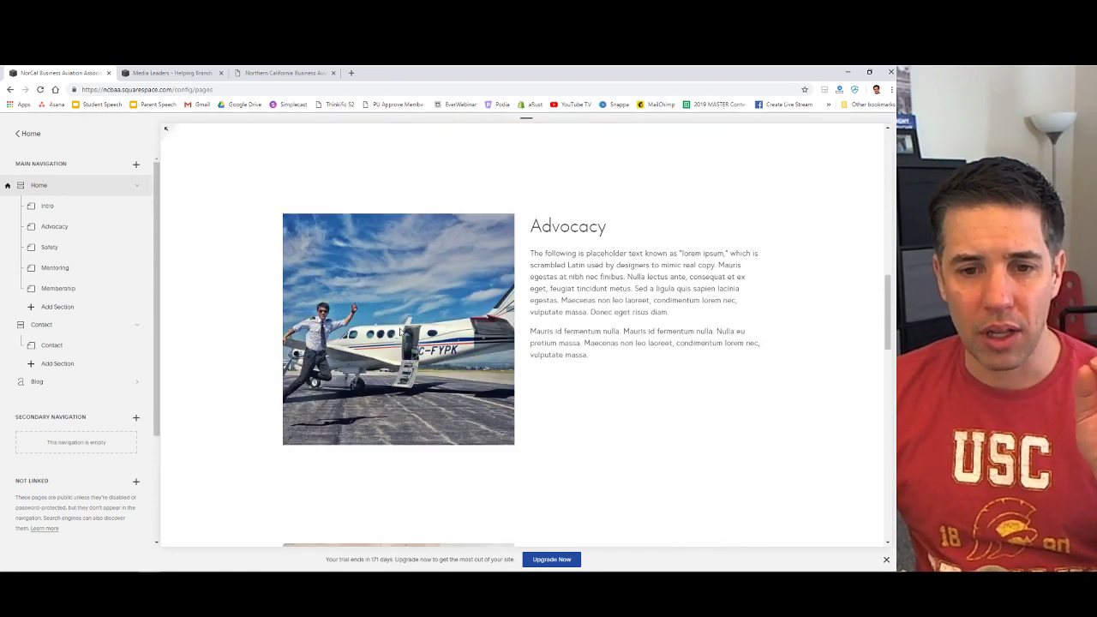
pyautogui.scroll(-2, 401, 332)
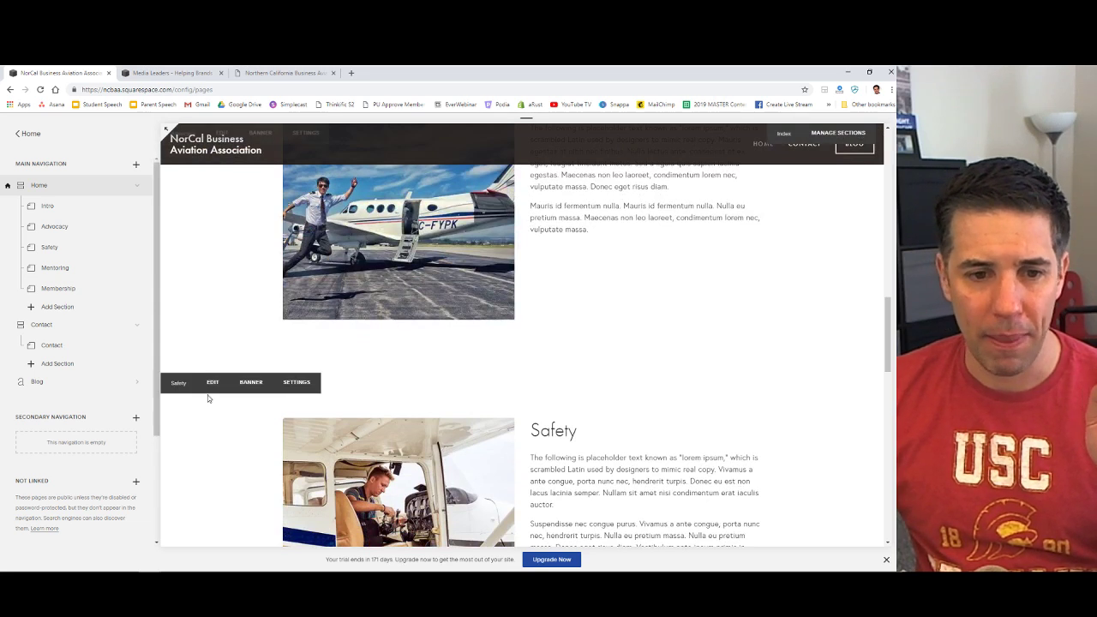
pyautogui.scroll(-2, 242, 393)
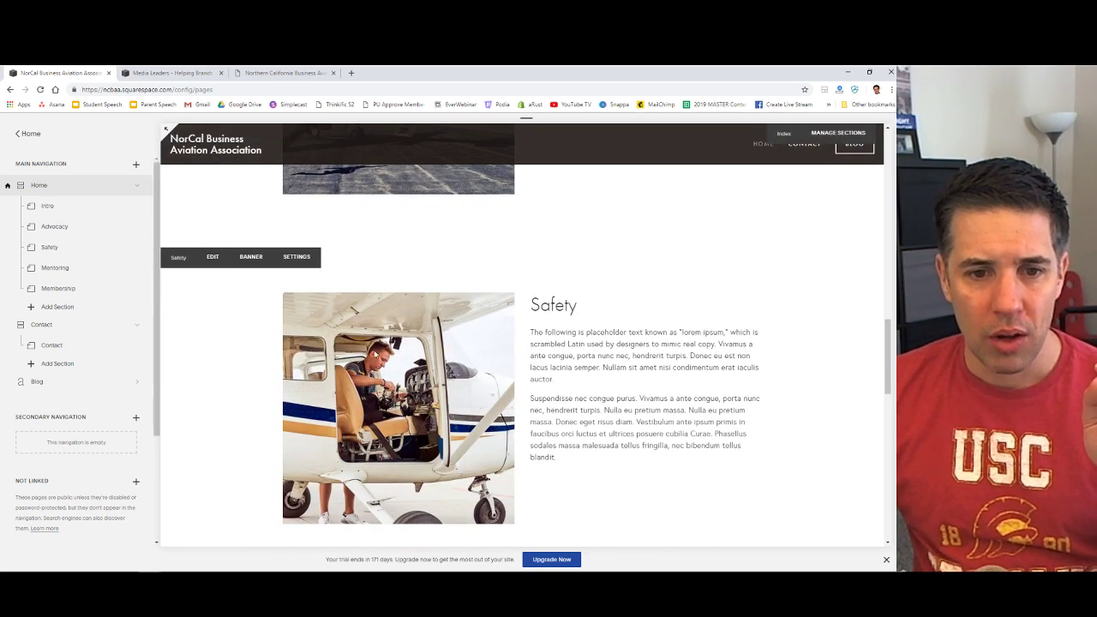
# Drag the Safety section's cockpit plane photo to sit right of the placeholder text.
pyautogui.click(396, 360)
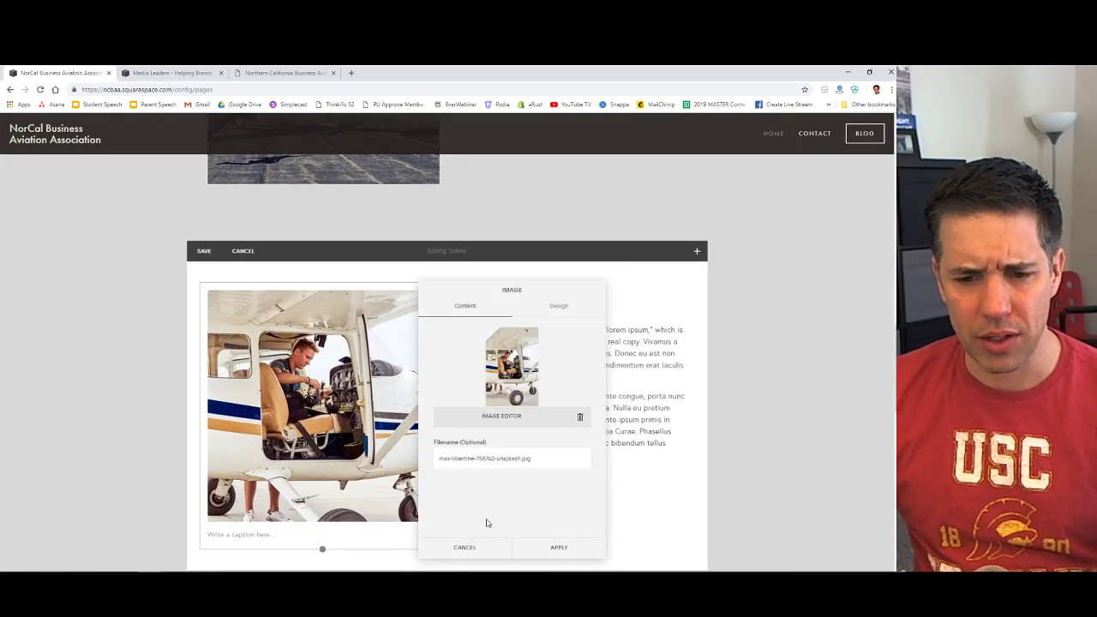
pyautogui.click(461, 547)
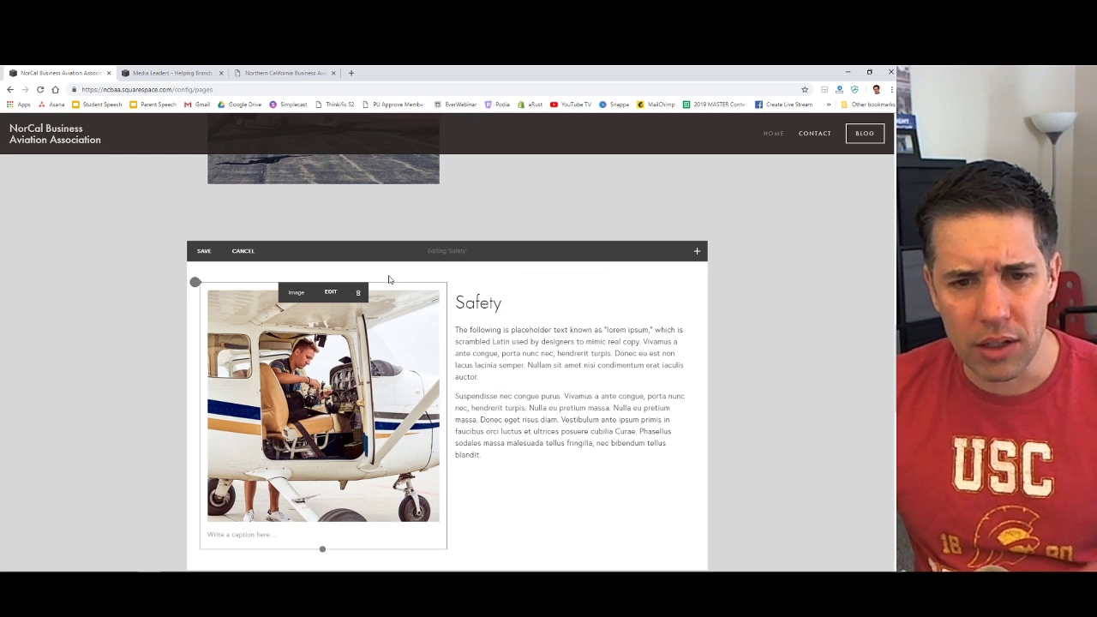
pyautogui.scroll(-1, 388, 279)
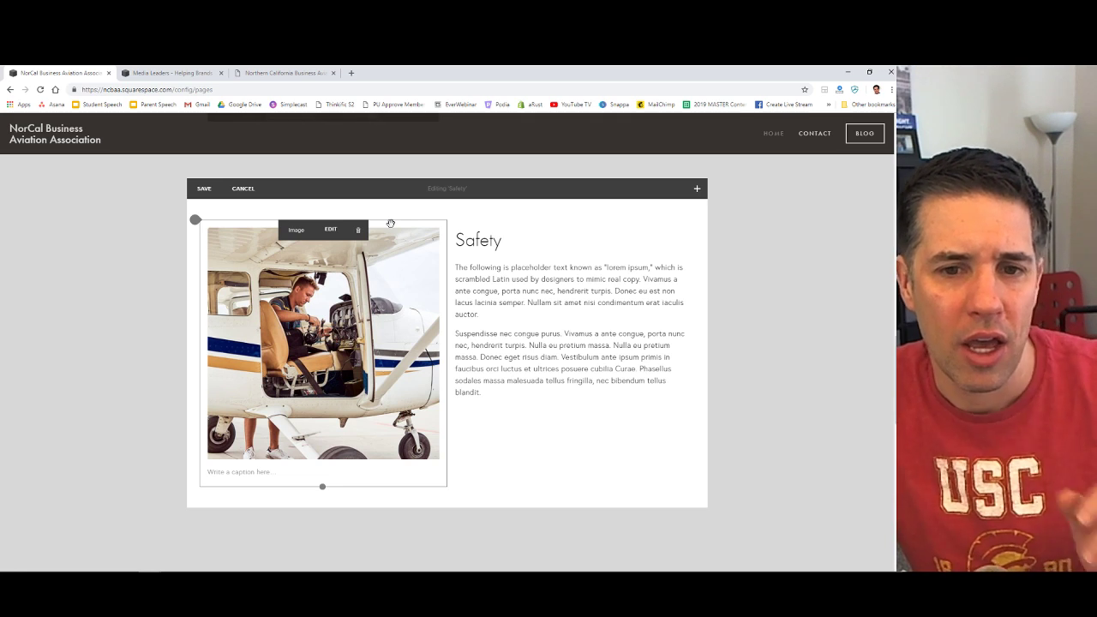
pyautogui.moveTo(390, 224); pyautogui.dragTo(692, 267)
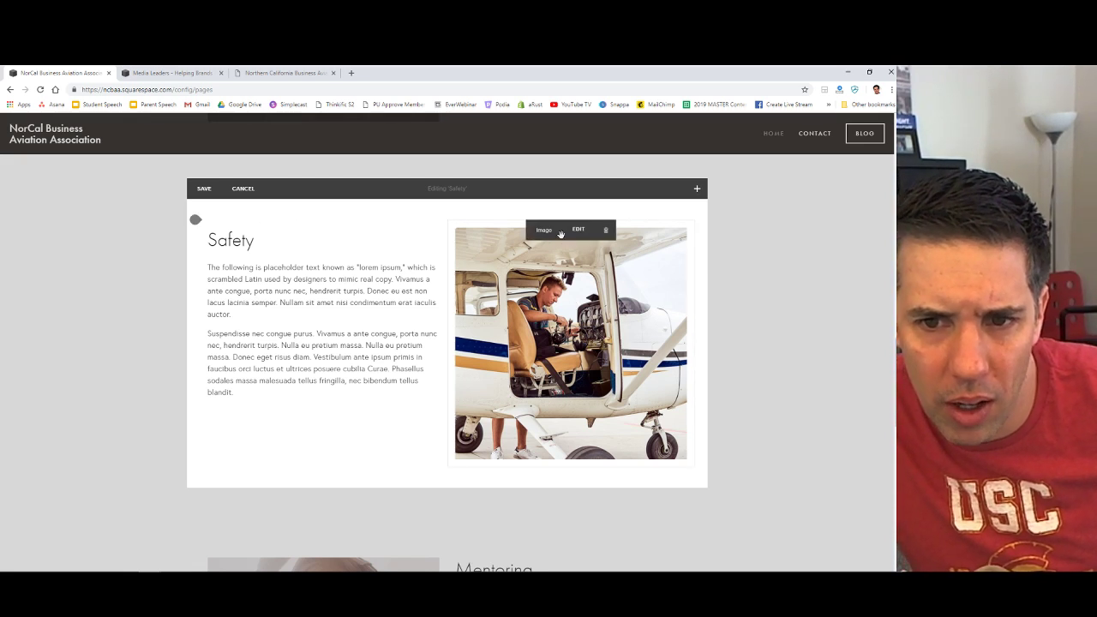
# Rename the Safety photo's file to NCBAA Safety.jpg.
pyautogui.click(578, 231)
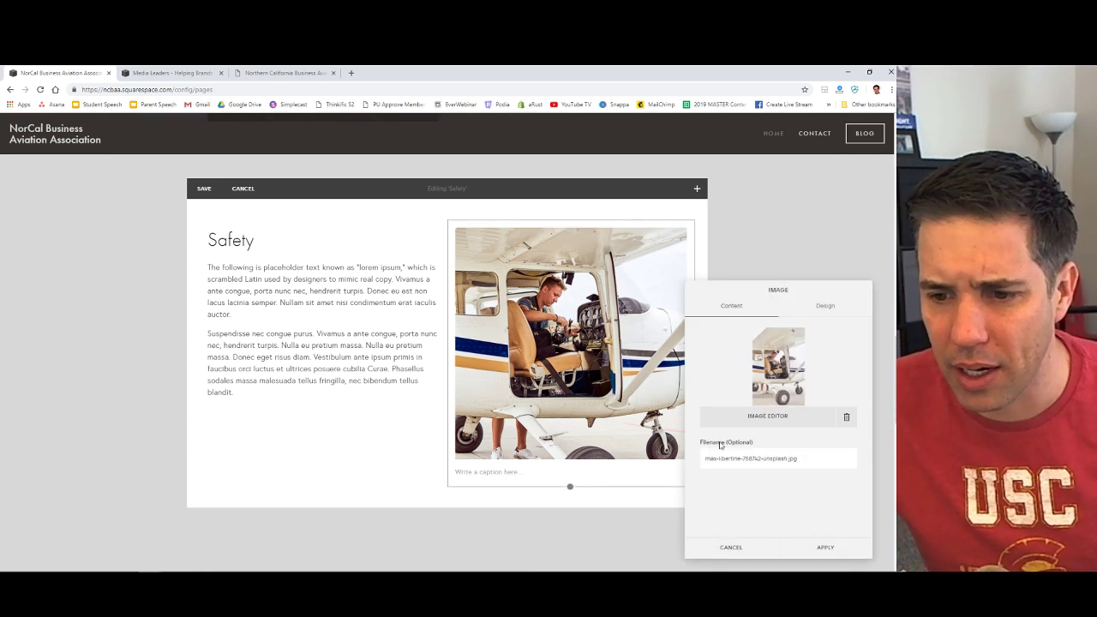
pyautogui.moveTo(787, 460); pyautogui.dragTo(696, 463)
pyautogui.write('Nor Cal B')
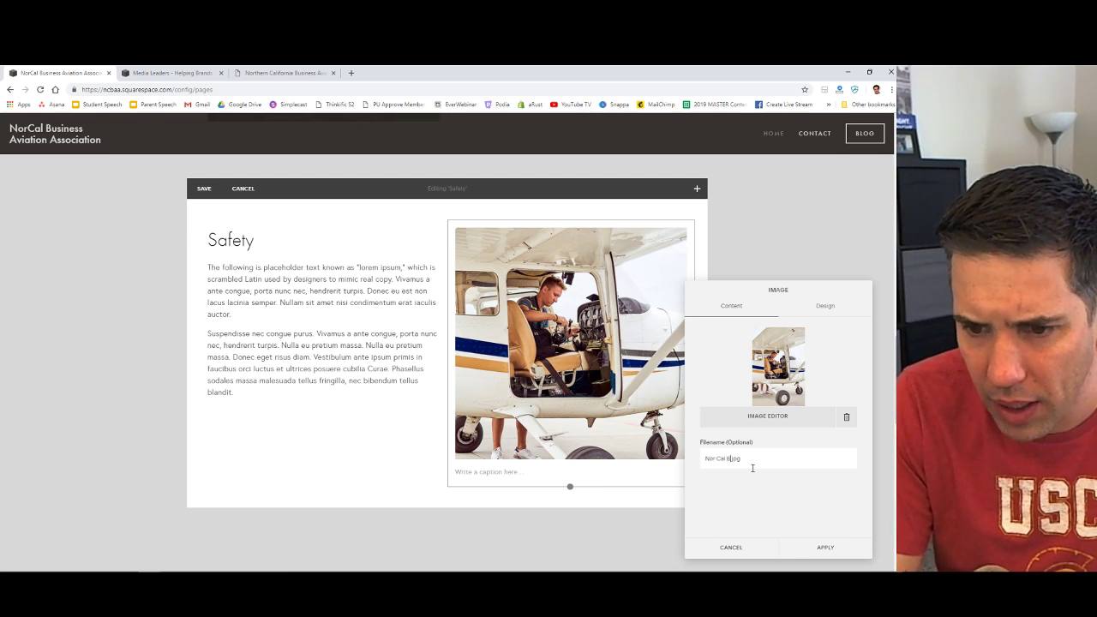
pyautogui.press('BackSpace')
pyautogui.press('BackSpace')
pyautogui.press('BackSpace')
pyautogui.press('BackSpace')
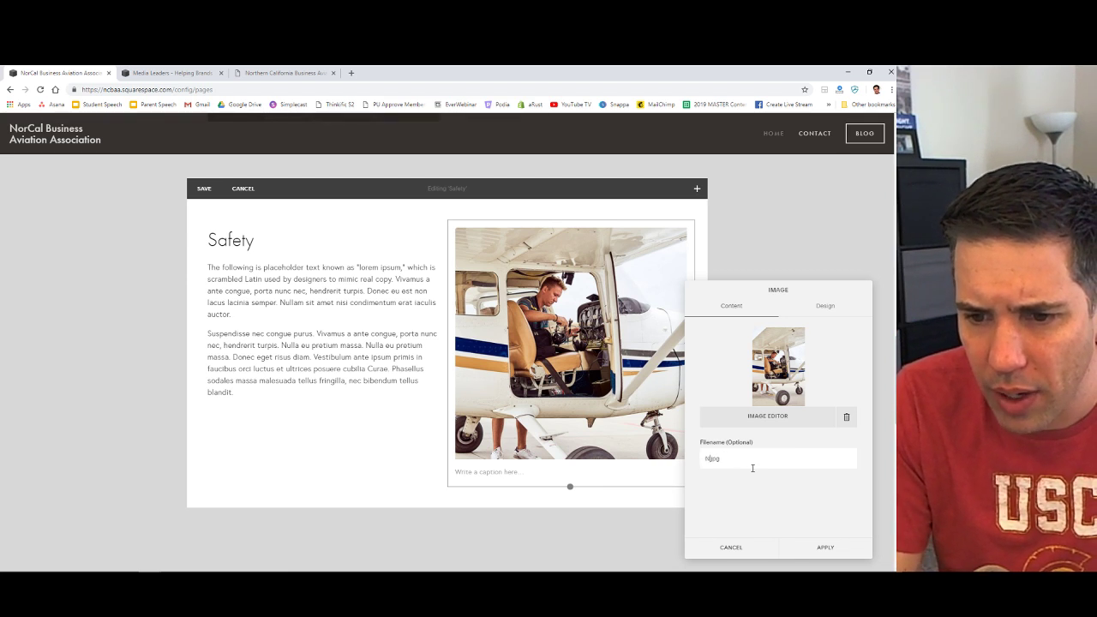
pyautogui.write('CBAA.Safety')
pyautogui.press('Left')
pyautogui.press('Left')
pyautogui.press('Left')
pyautogui.press('Left')
pyautogui.press('Left')
pyautogui.press('Left')
pyautogui.press('BackSpace')
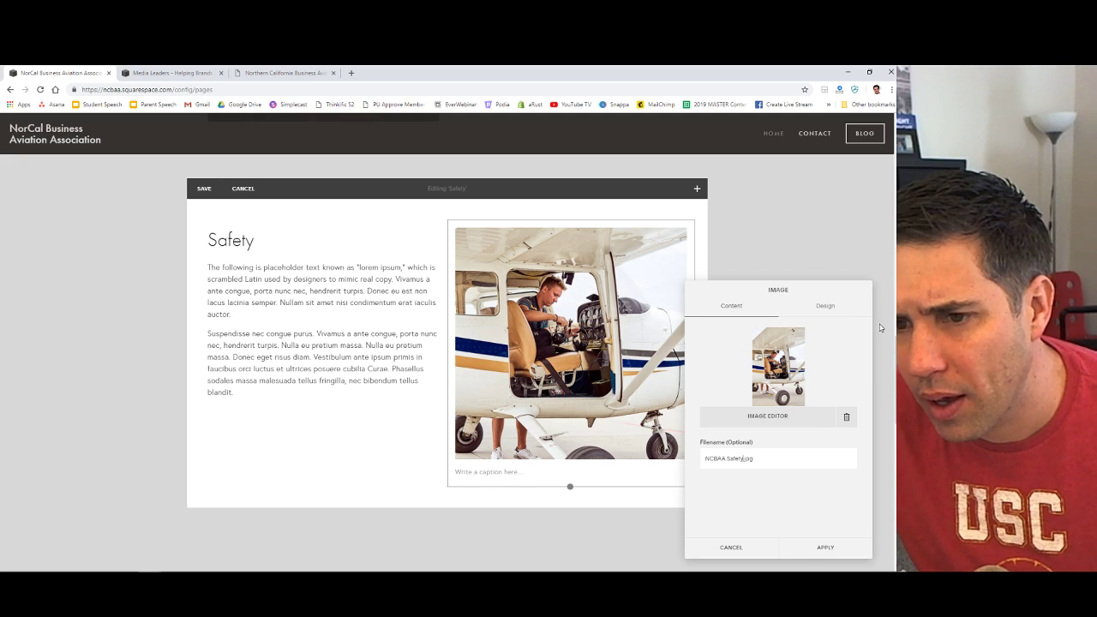
pyautogui.click(823, 548)
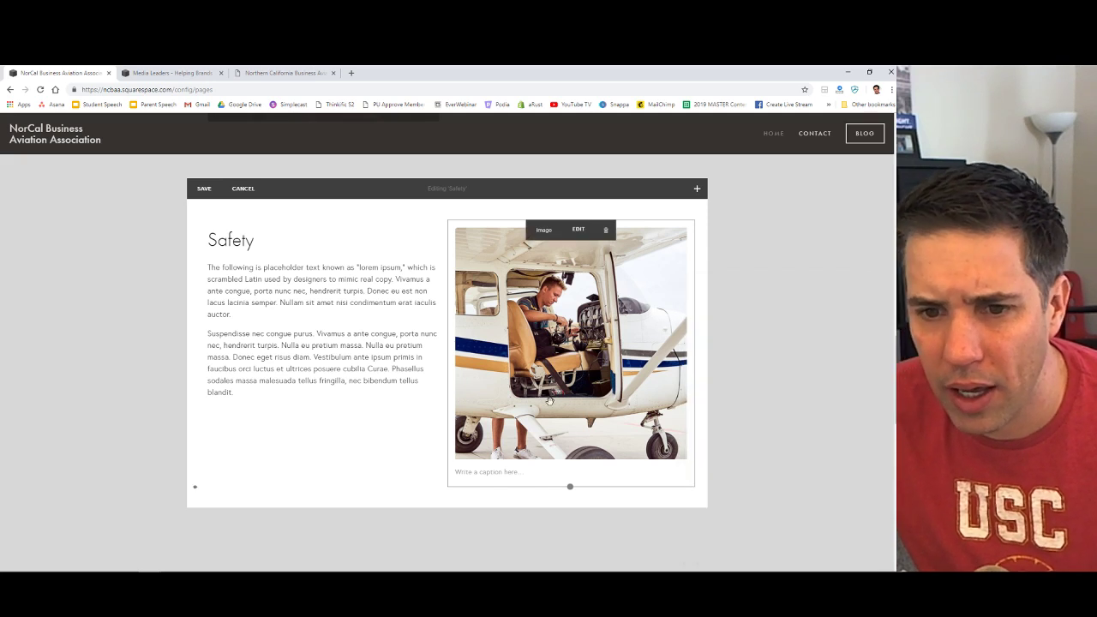
# Adjust the photo column divider back to its original width and save the Safety section.
pyautogui.moveTo(449, 443); pyautogui.dragTo(420, 444)
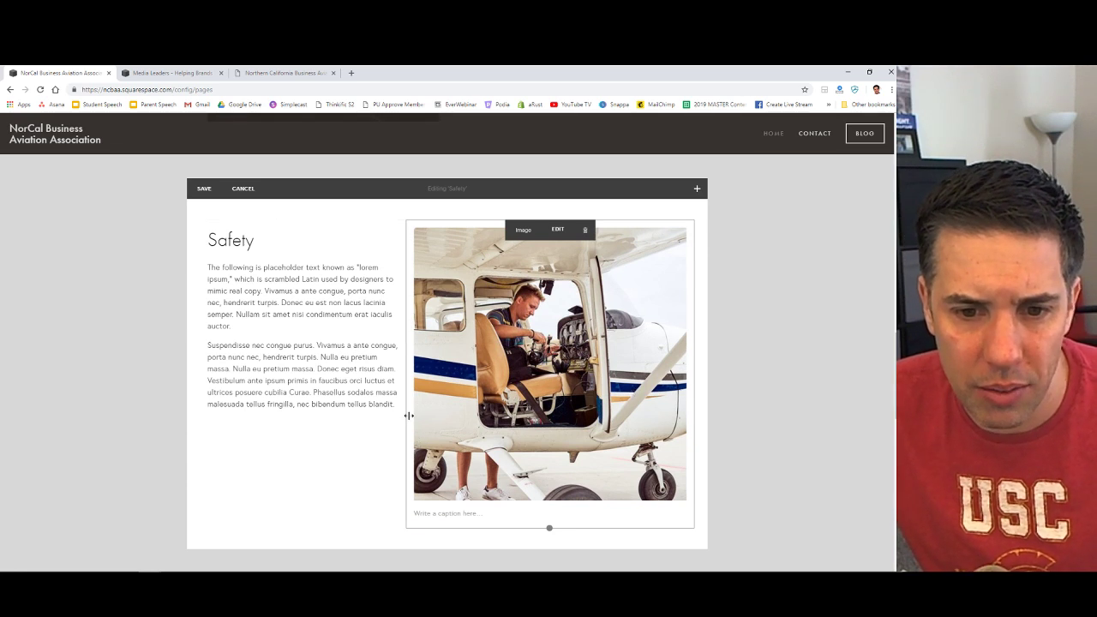
pyautogui.moveTo(406, 417); pyautogui.dragTo(437, 412)
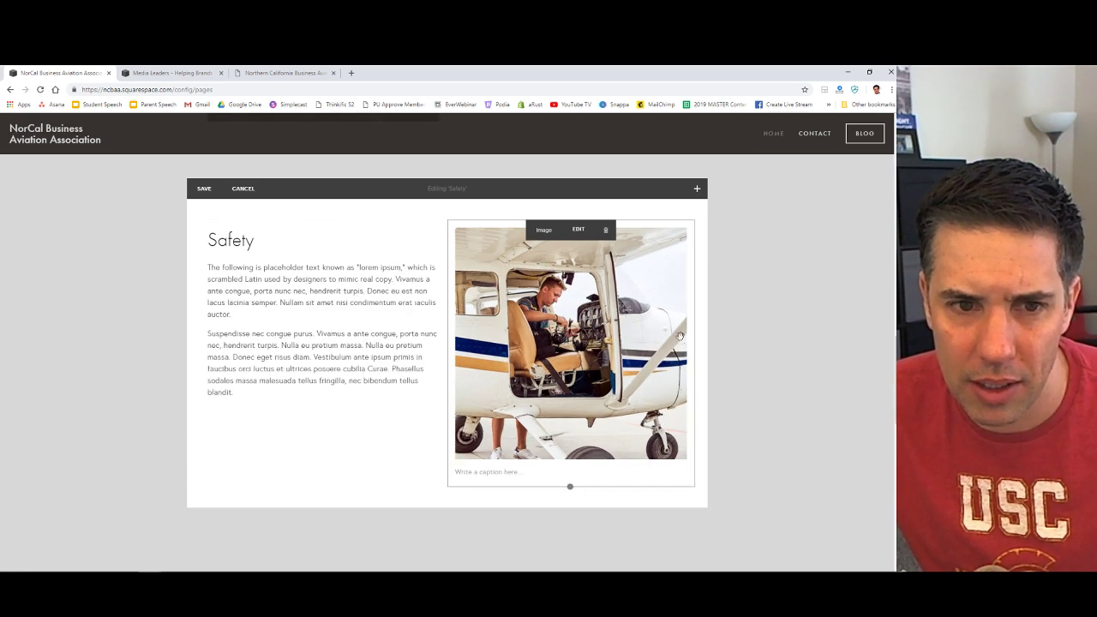
pyautogui.click(204, 189)
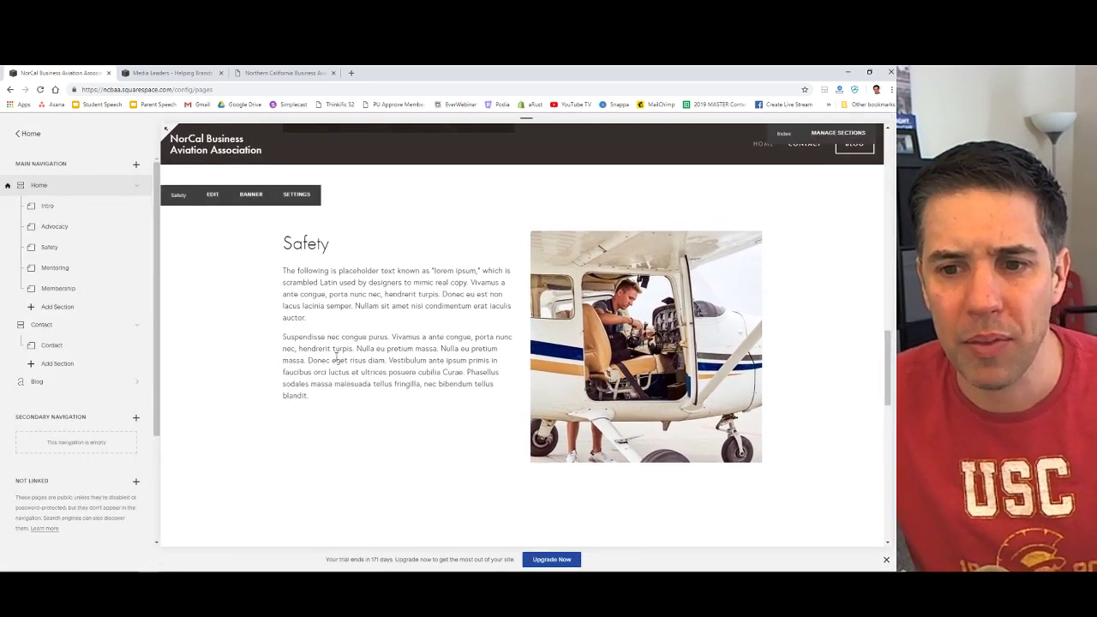
# Drag the Membership sunset cockpit photo to the right of the section's text.
pyautogui.scroll(10, 336, 357)
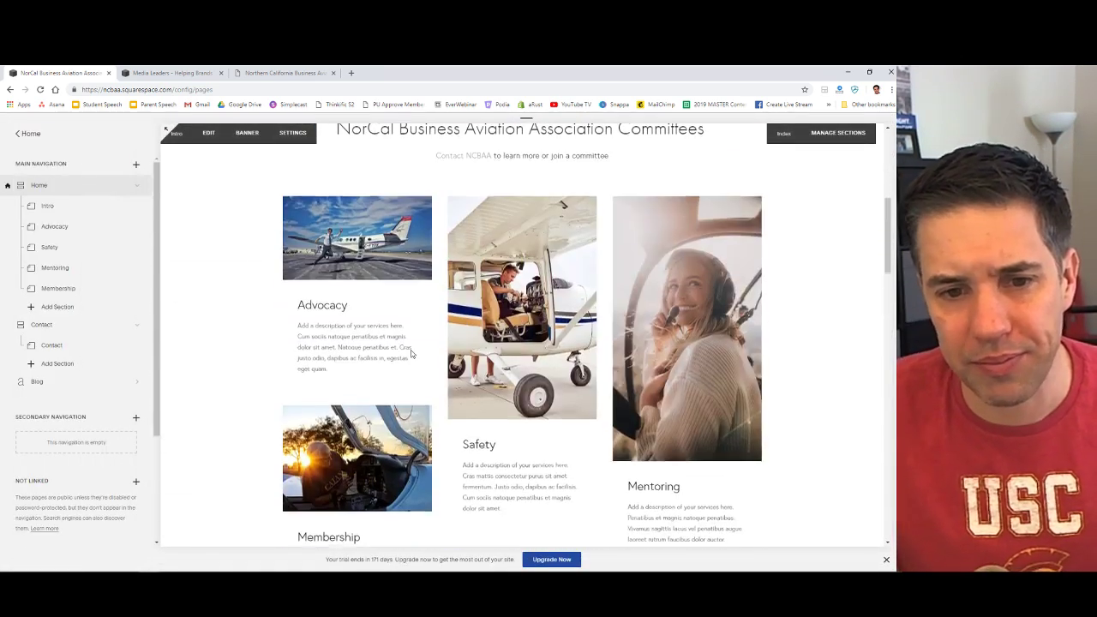
pyautogui.scroll(-5, 412, 353)
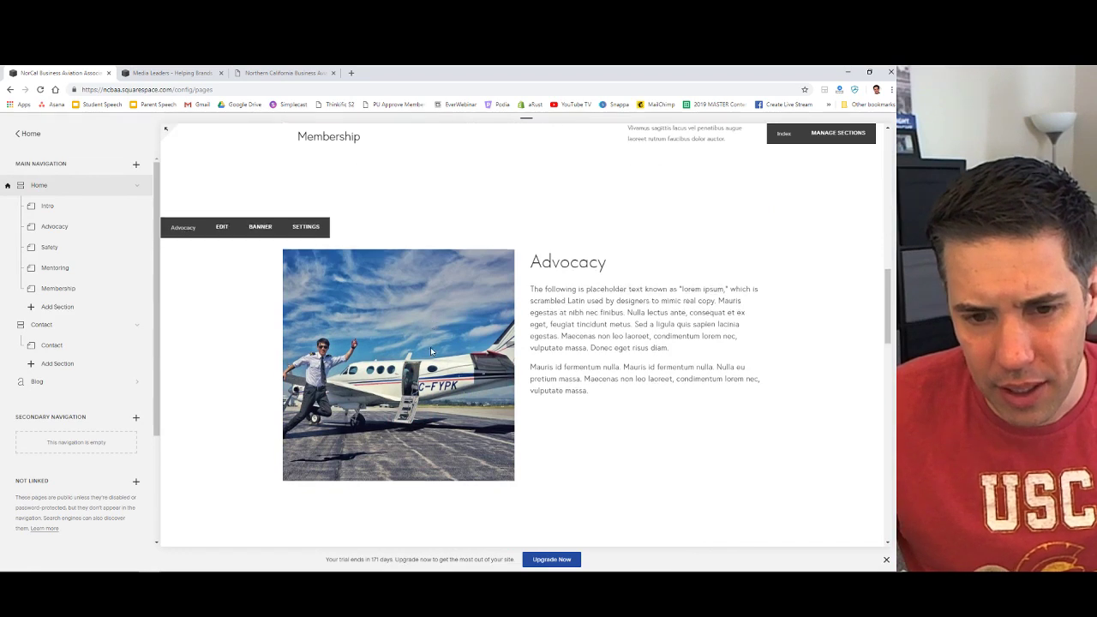
pyautogui.scroll(-7, 430, 347)
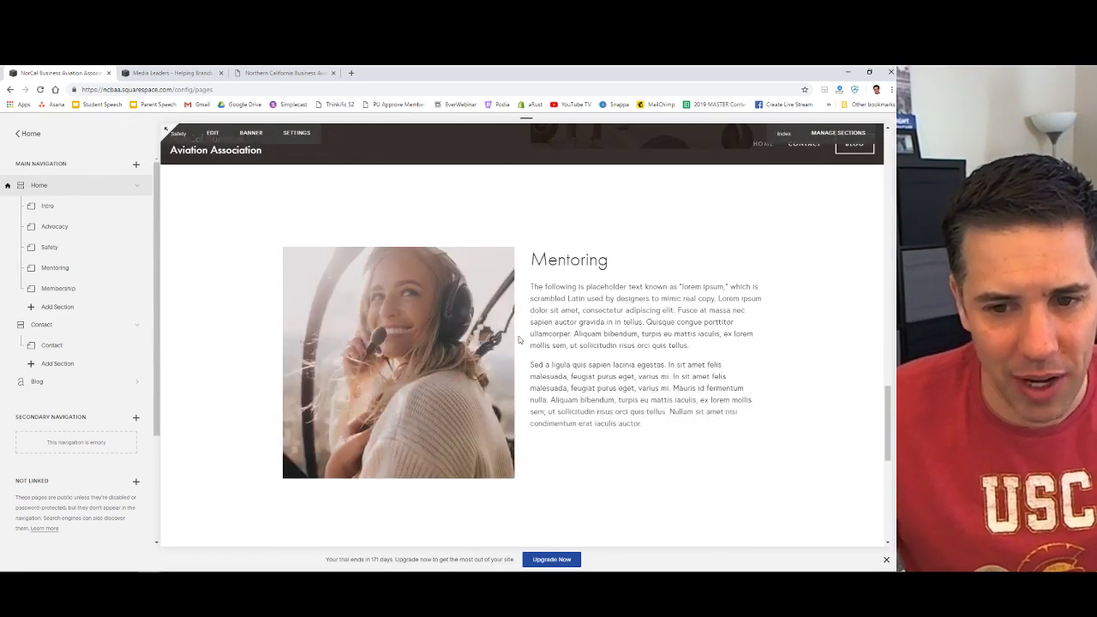
pyautogui.scroll(-5, 417, 360)
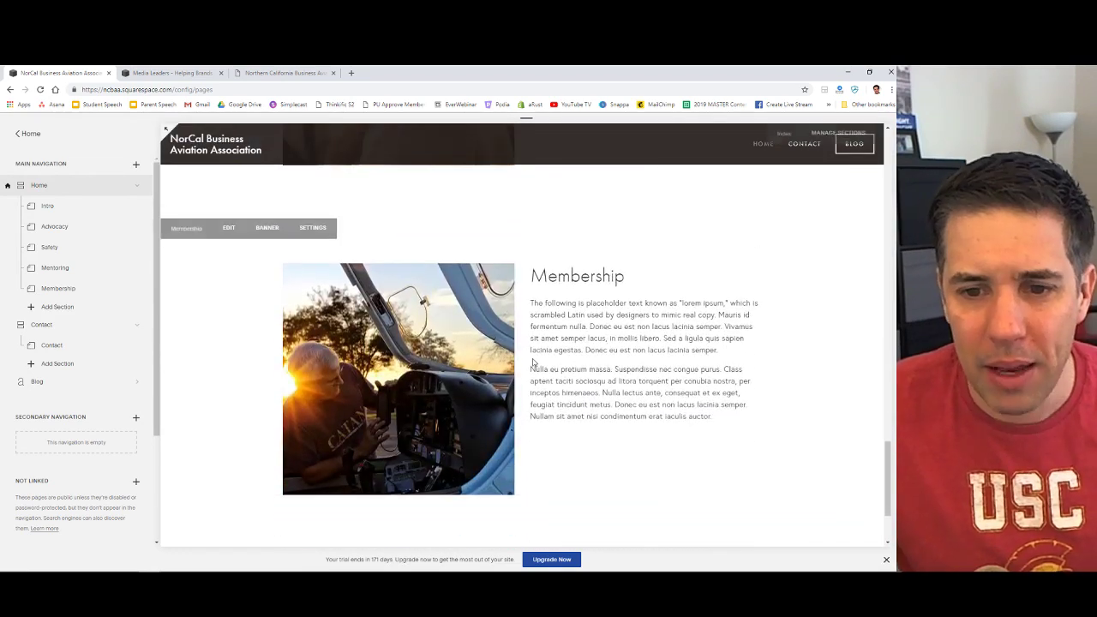
pyautogui.click(229, 227)
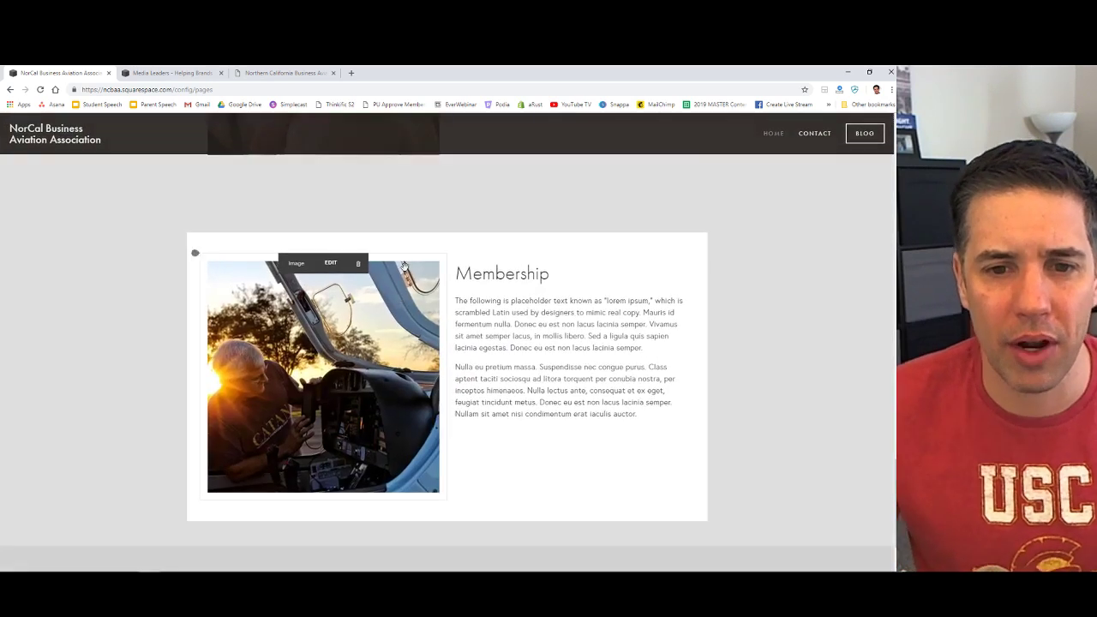
pyautogui.moveTo(398, 257); pyautogui.dragTo(696, 313)
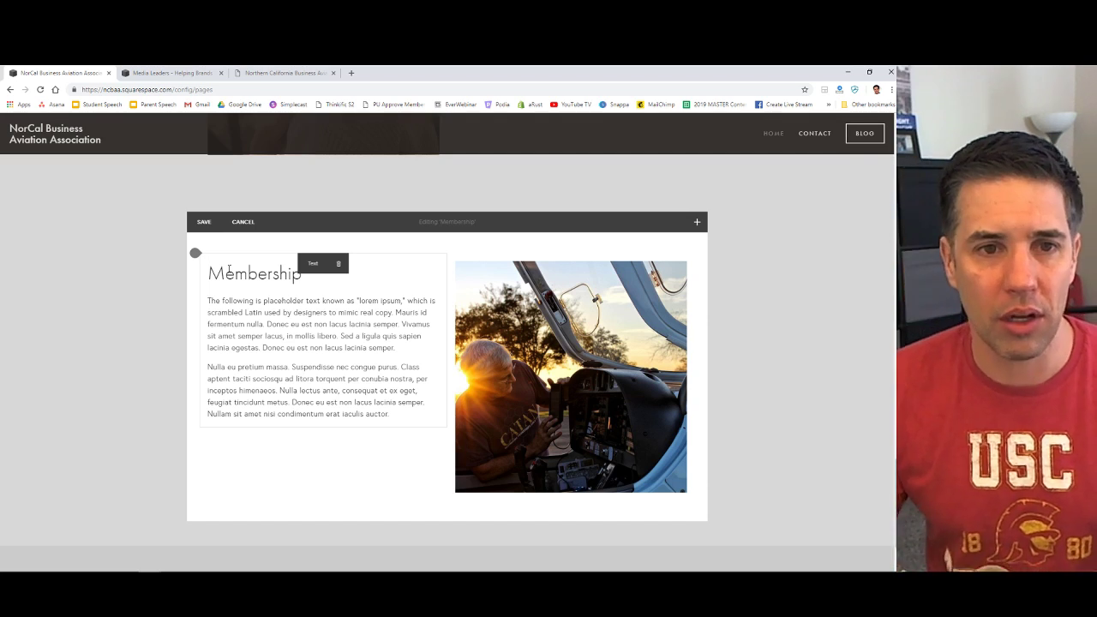
# Save the Membership layout, then open smartsocial.com's popular teen app list in a new tab.
pyautogui.click(239, 220)
pyautogui.click(351, 72)
pyautogui.write('smart')
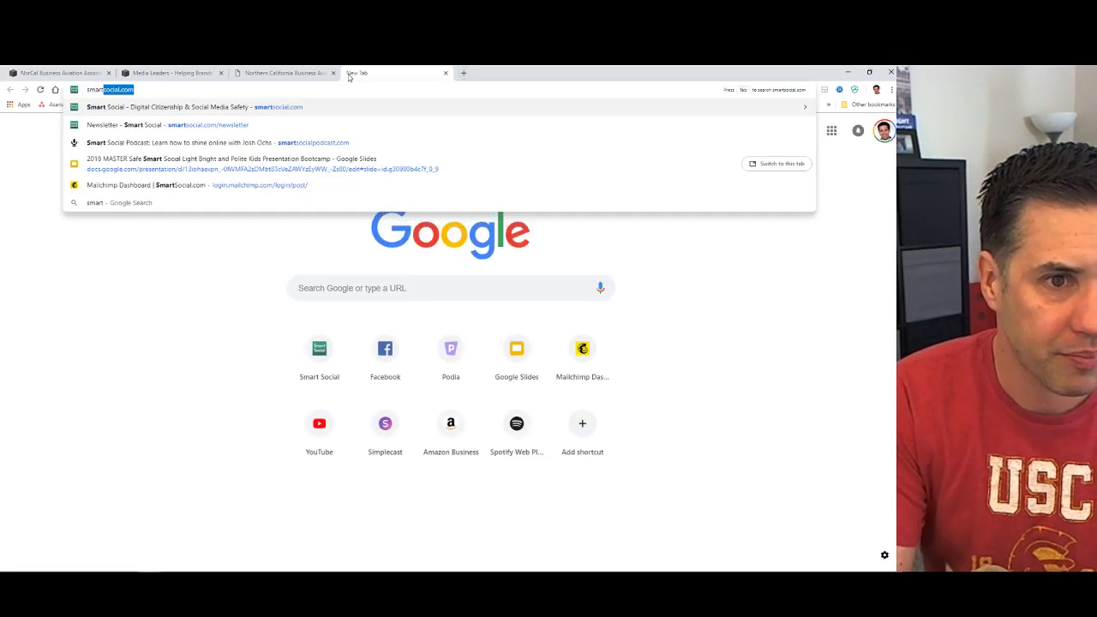
pyautogui.press('Return')
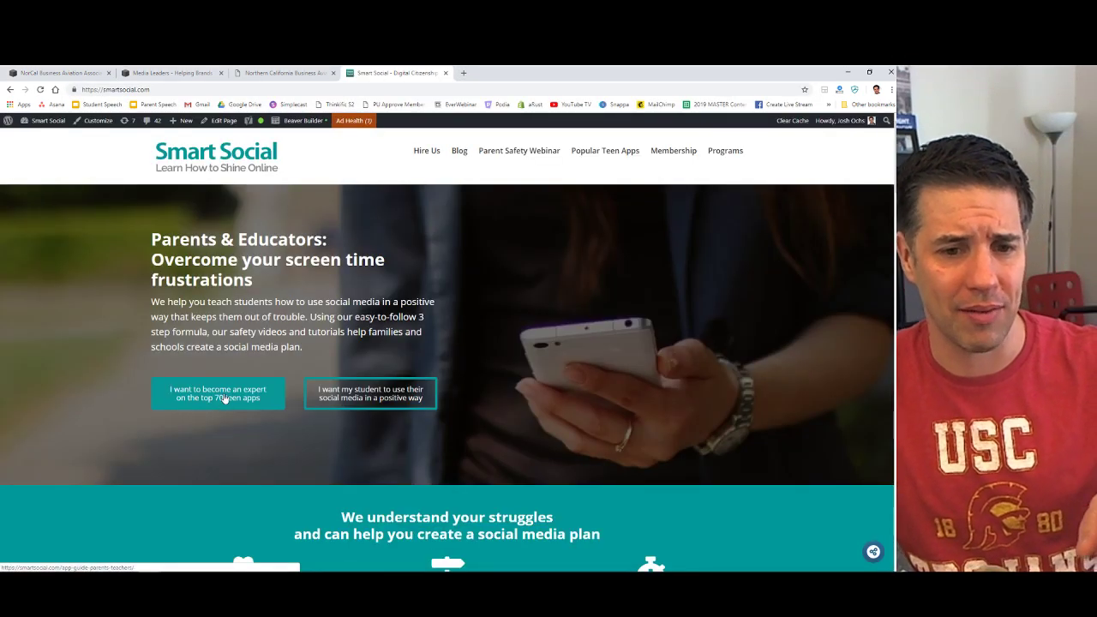
pyautogui.click(283, 396)
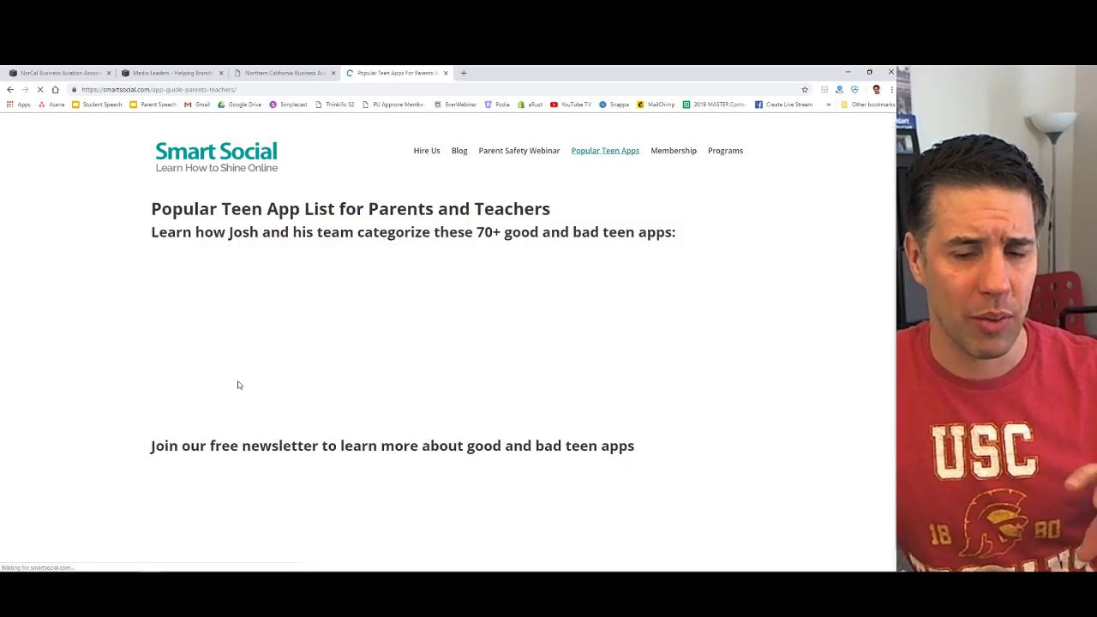
# Scroll through the teen app list and briefly check the NorCal editor tab.
pyautogui.scroll(-3, 421, 374)
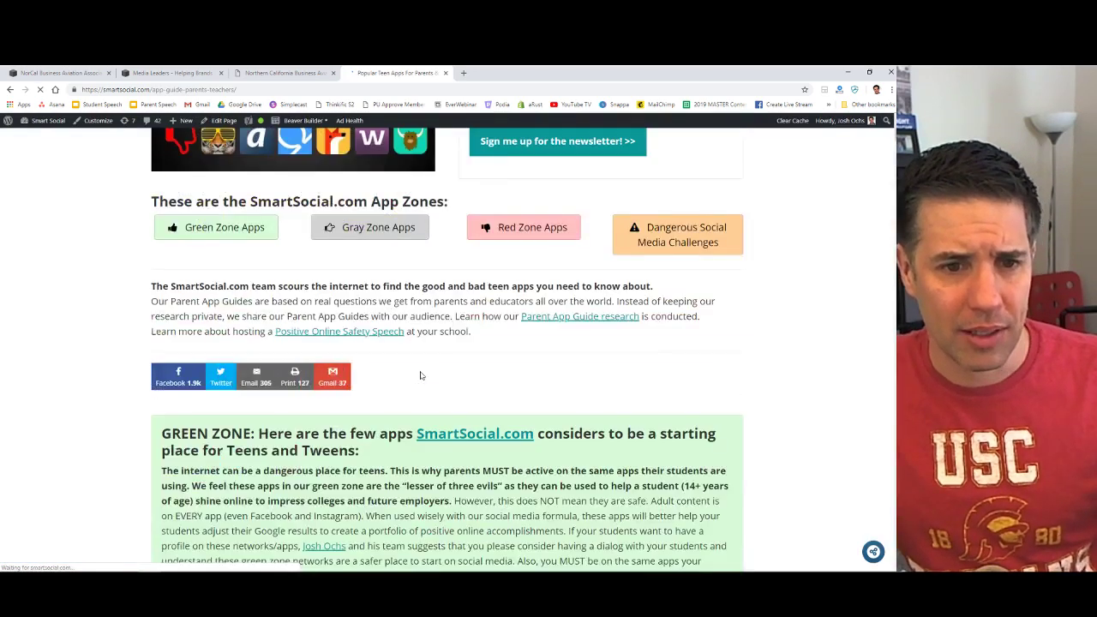
pyautogui.scroll(3, 421, 375)
pyautogui.scroll(-4, 421, 375)
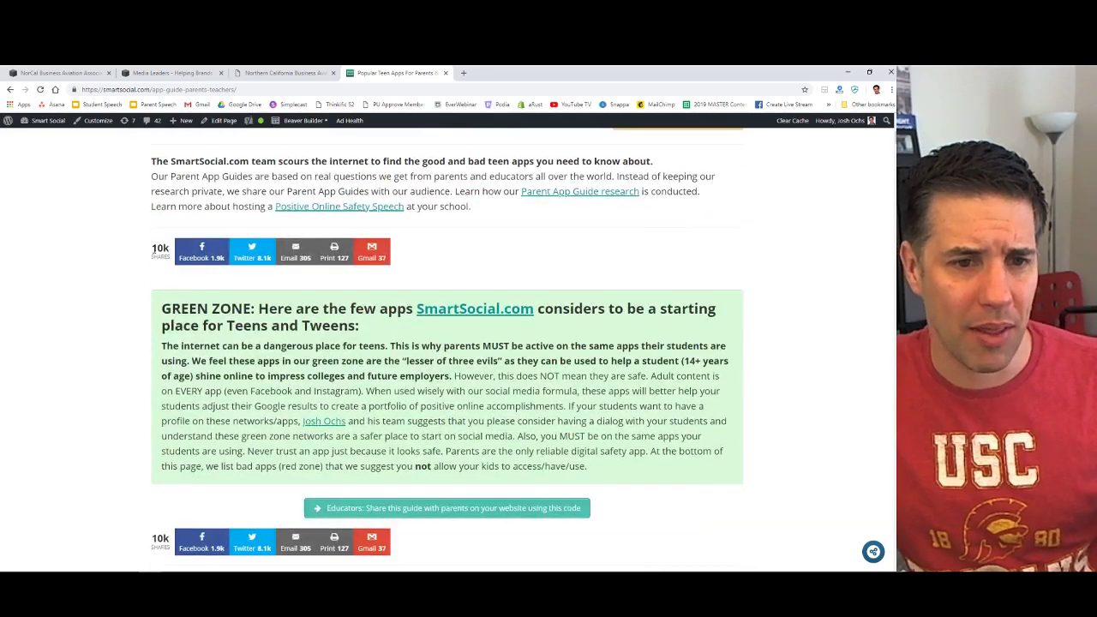
pyautogui.scroll(-5, 183, 344)
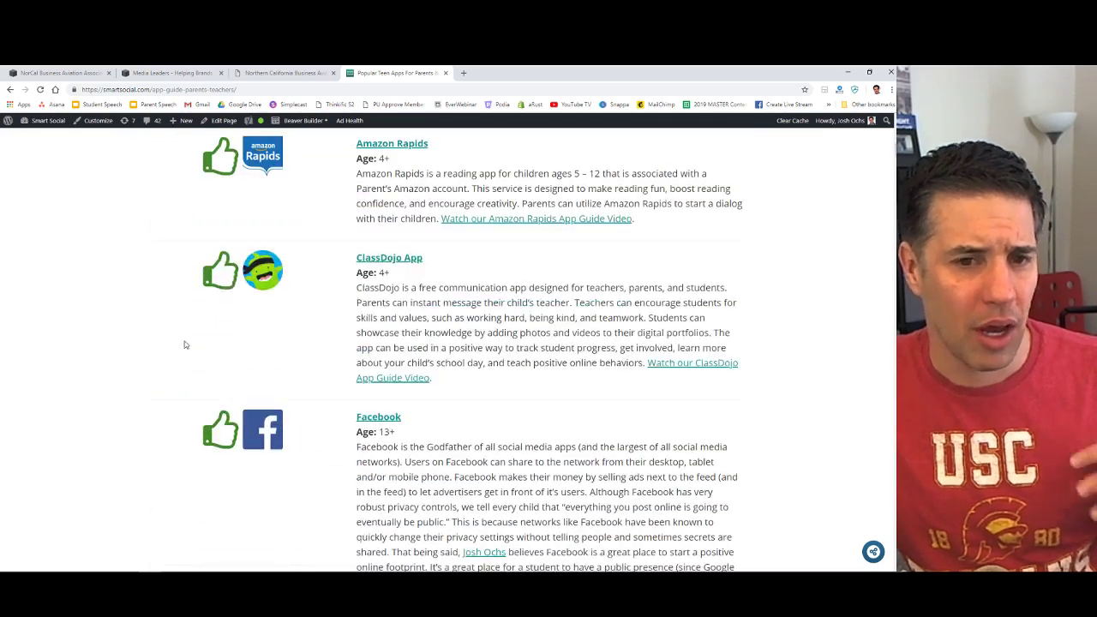
pyautogui.scroll(-20, 184, 345)
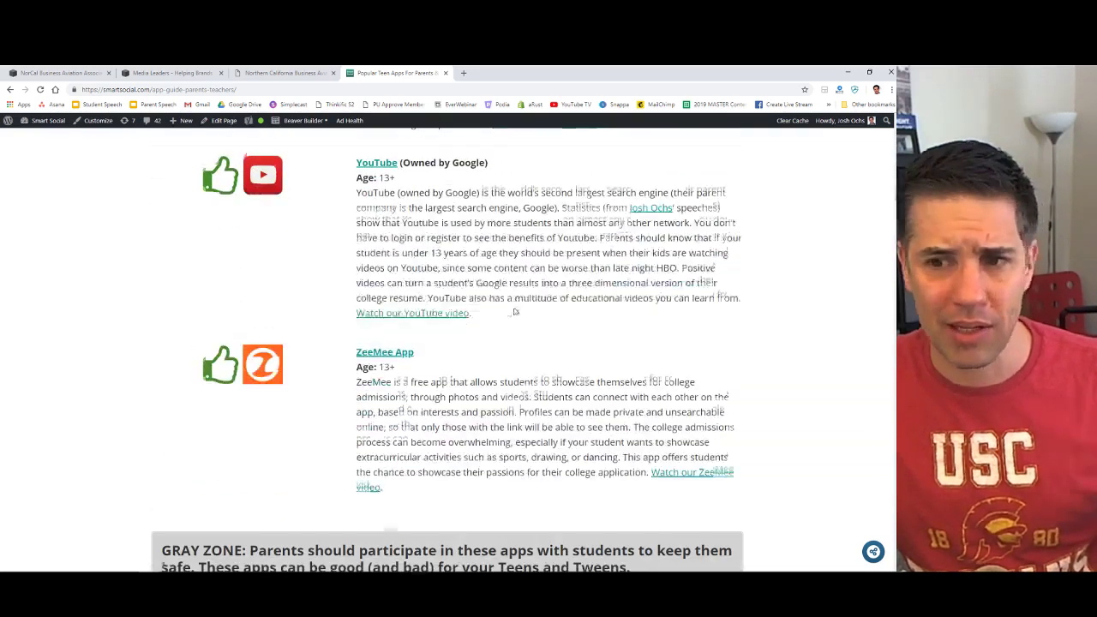
pyautogui.scroll(-10, 516, 313)
pyautogui.scroll(4, 675, 282)
pyautogui.click(60, 73)
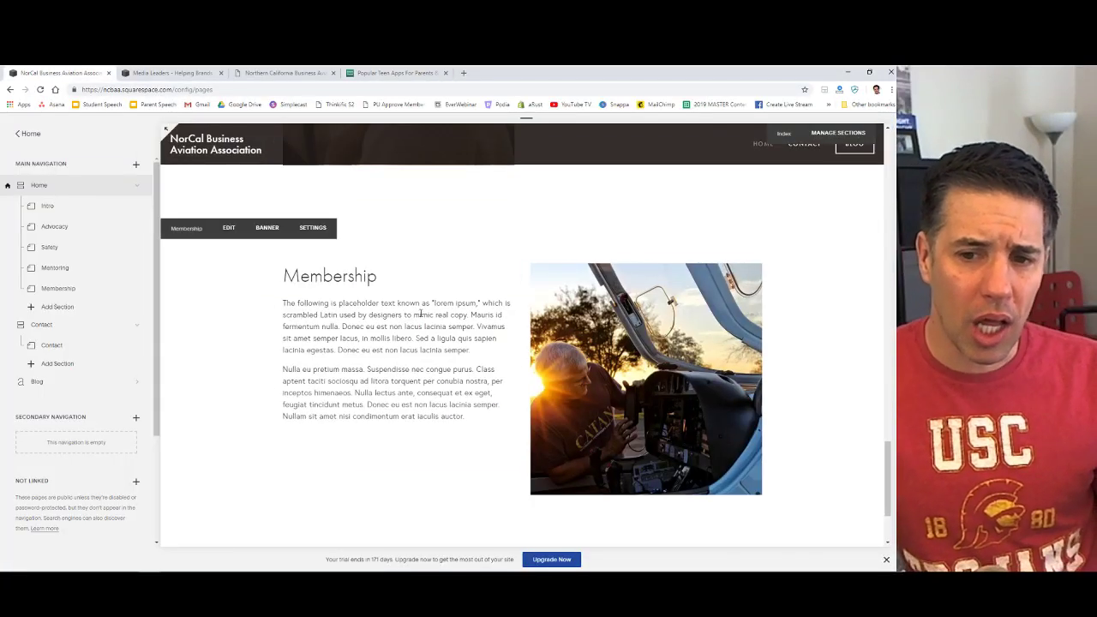
pyautogui.scroll(-3, 428, 315)
pyautogui.scroll(10, 423, 355)
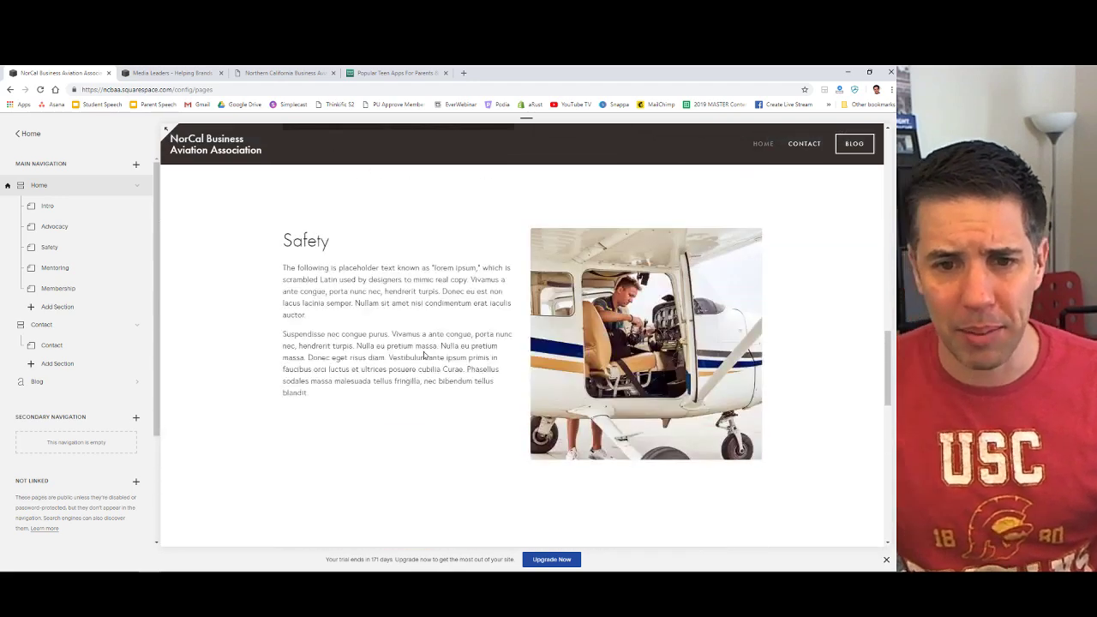
pyautogui.scroll(5, 424, 355)
# Open Smart Social's Programs > Assembly Presentation page and scroll through it.
pyautogui.hotkey('ctrl', 'shift', 'Tab')
pyautogui.scroll(10, 630, 253)
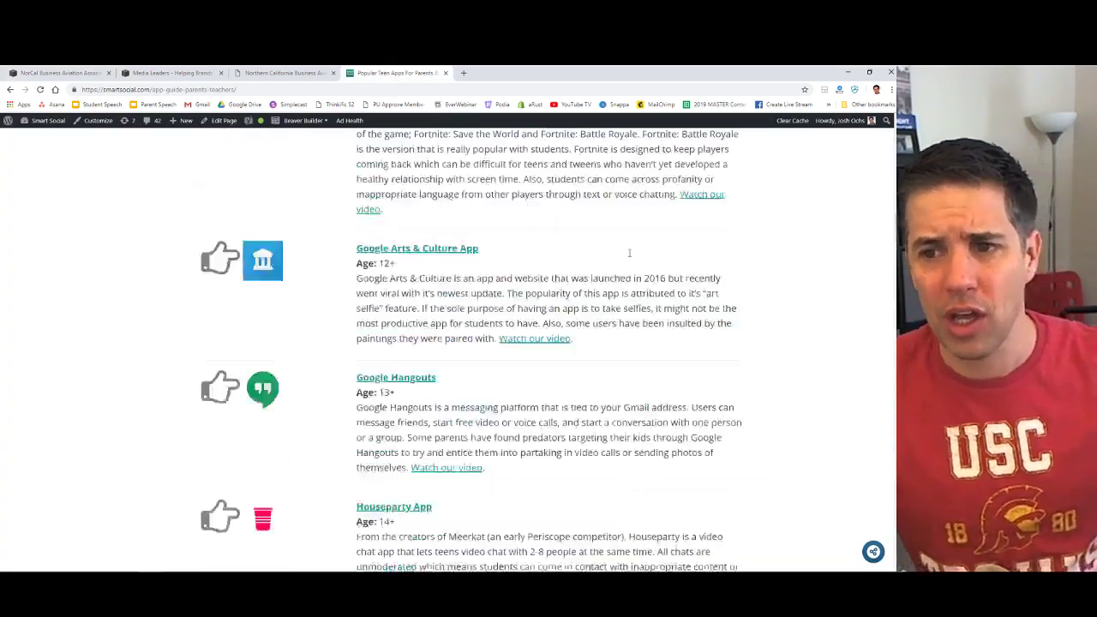
pyautogui.scroll(20, 629, 253)
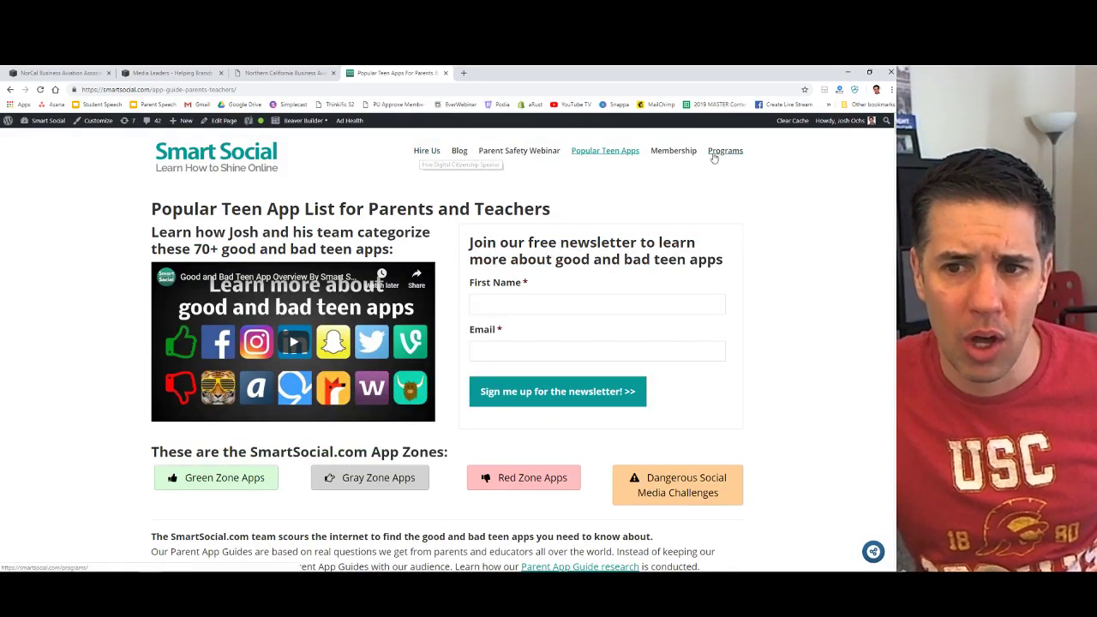
pyautogui.moveTo(718, 155)
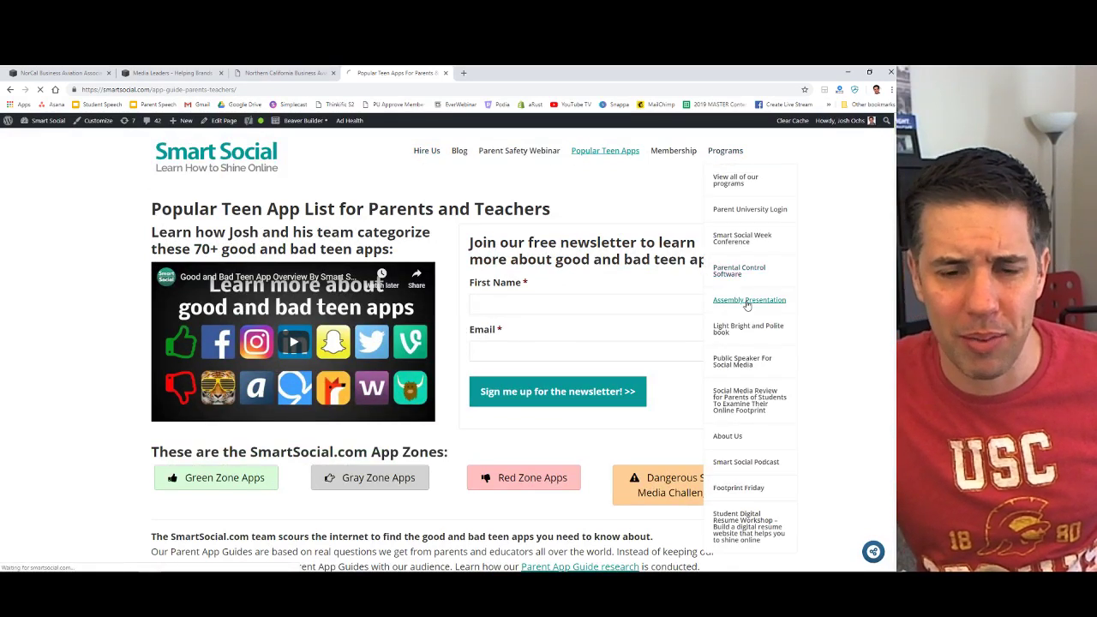
pyautogui.click(747, 302)
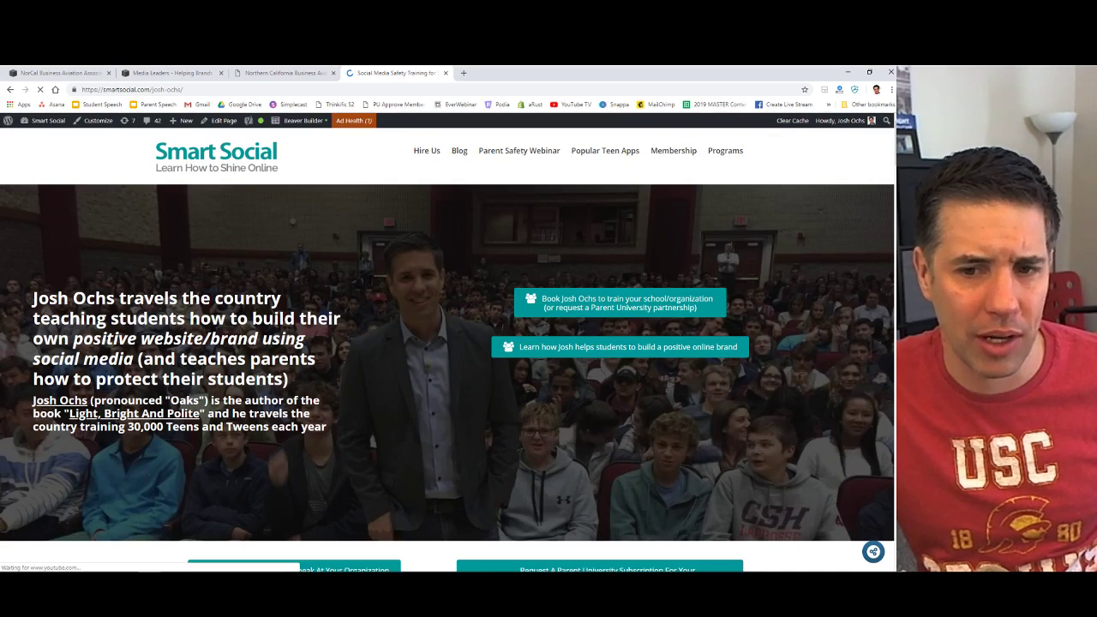
pyautogui.scroll(-5, 312, 353)
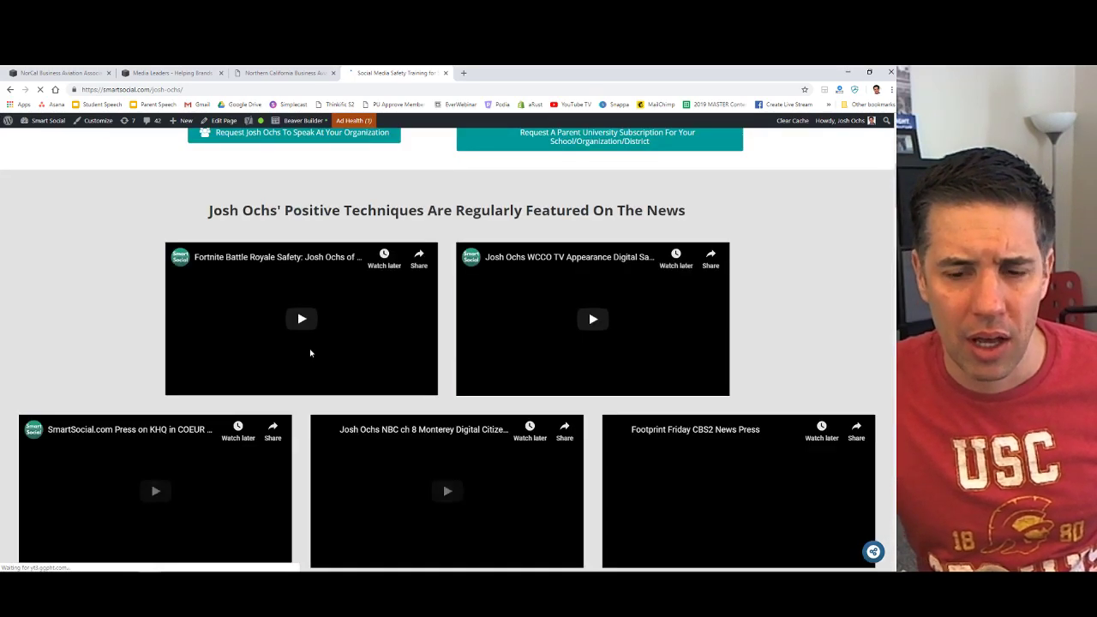
pyautogui.scroll(-1, 311, 353)
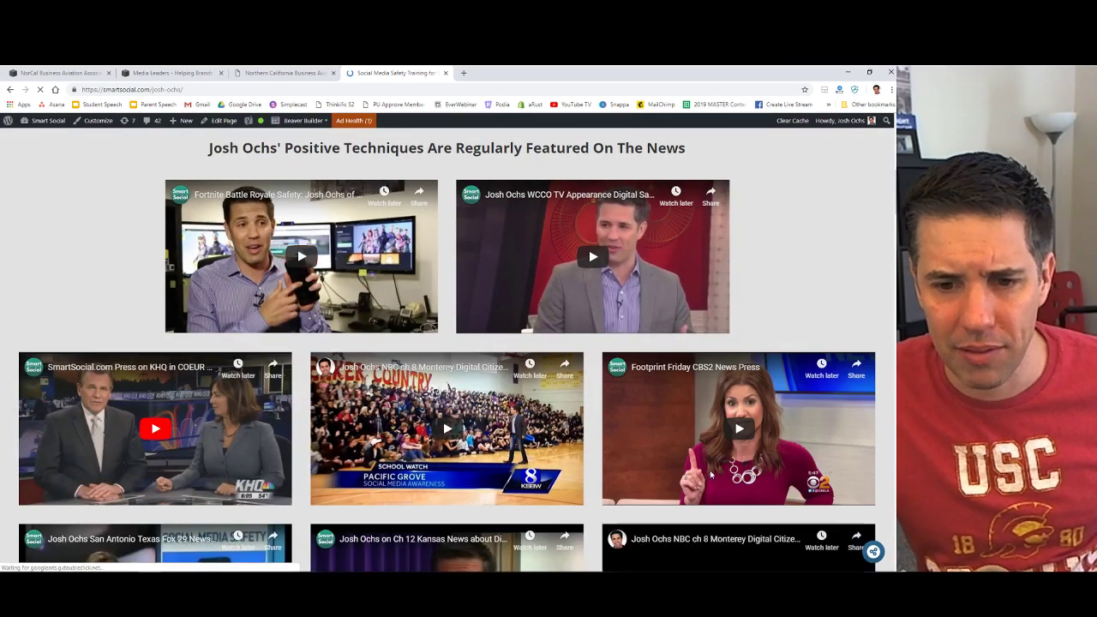
pyautogui.scroll(-3, 711, 474)
pyautogui.click(60, 73)
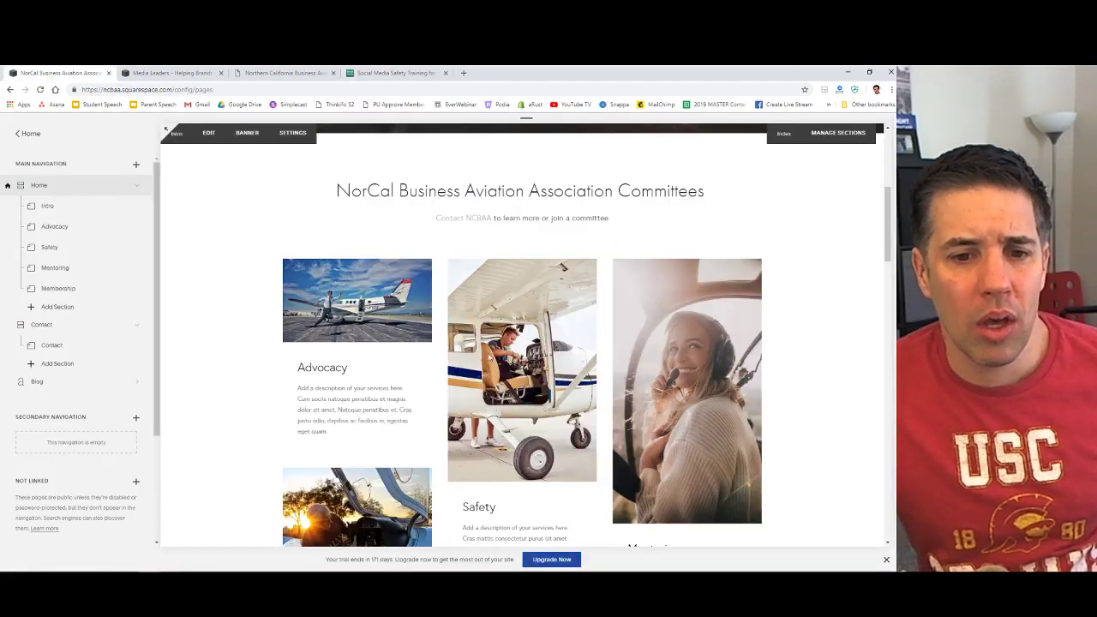
pyautogui.scroll(-4, 480, 373)
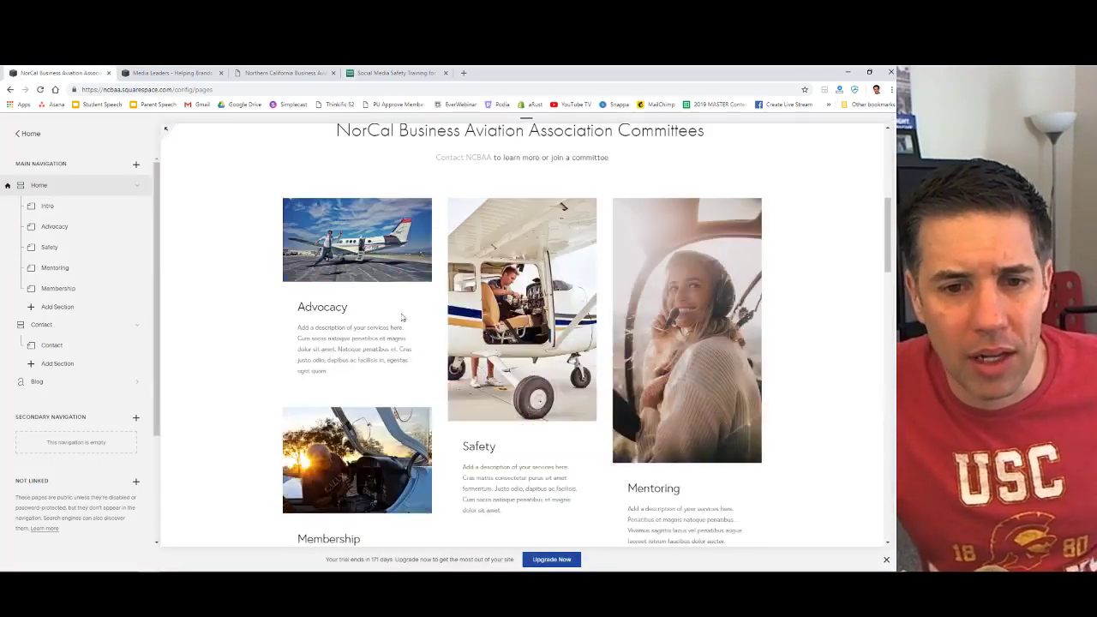
pyautogui.scroll(-5, 424, 397)
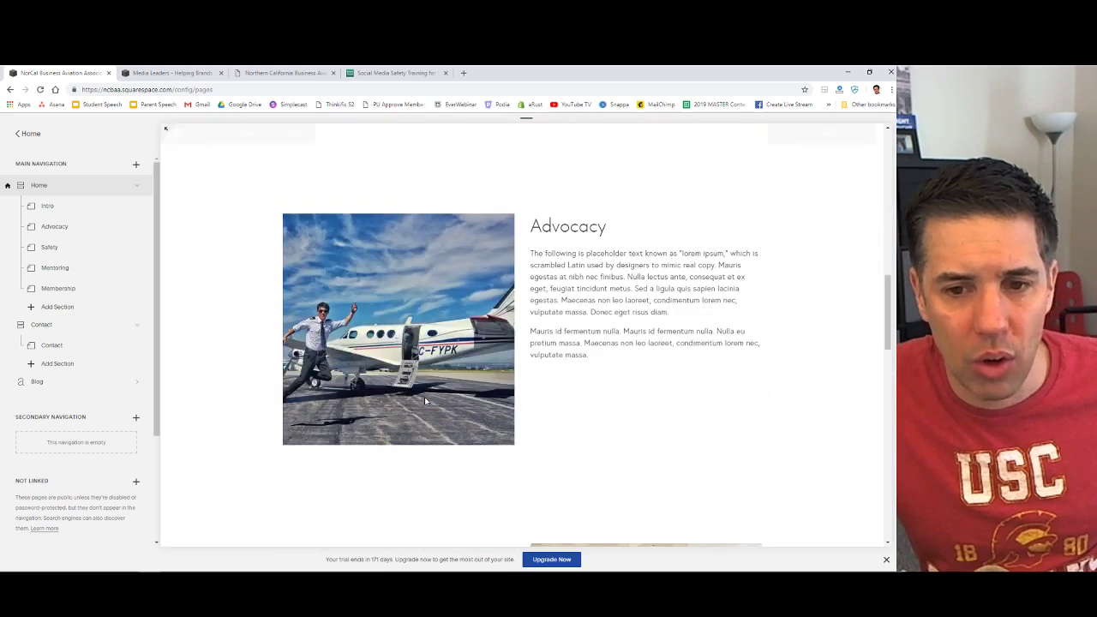
pyautogui.scroll(-10, 637, 361)
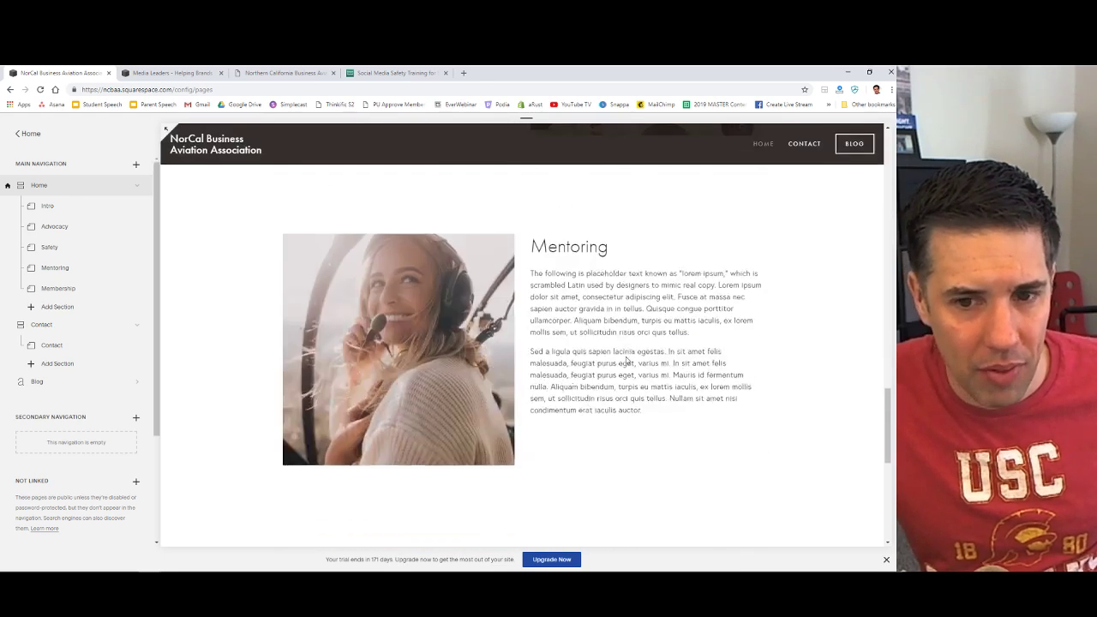
pyautogui.scroll(2, 626, 357)
pyautogui.moveTo(611, 329)
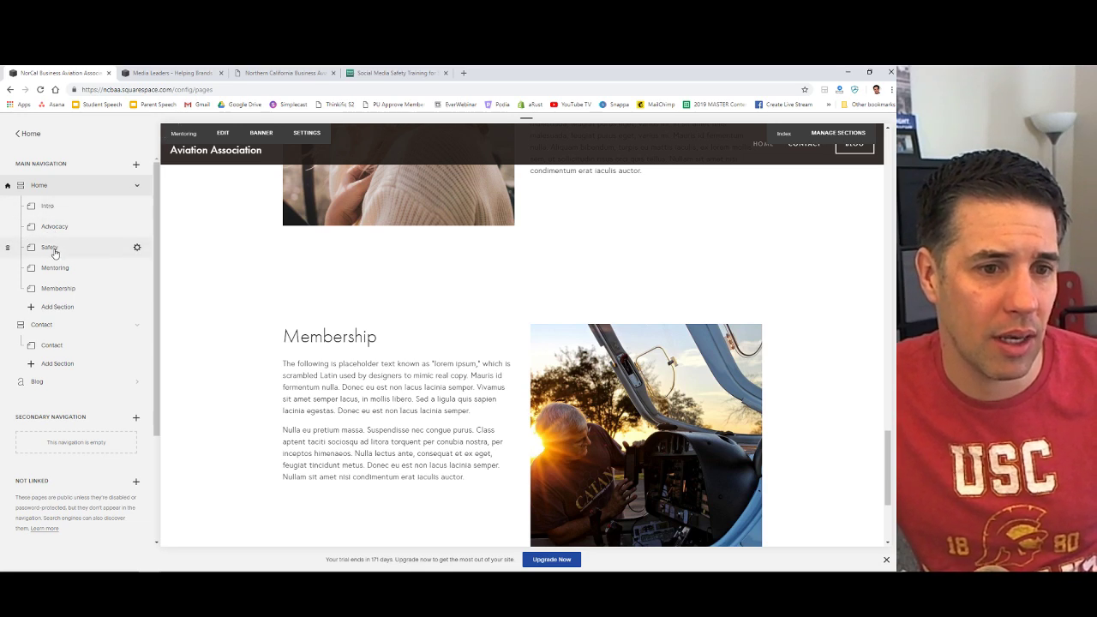
# Jump to the Intro section, open it for editing, then discard without changes.
pyautogui.click(46, 208)
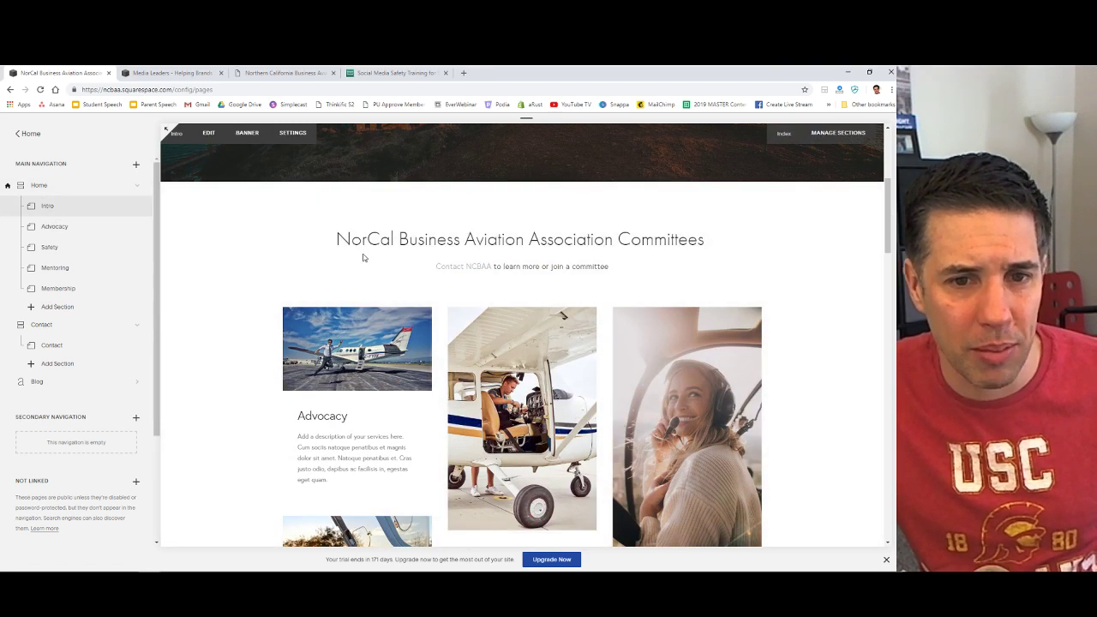
pyautogui.click(210, 133)
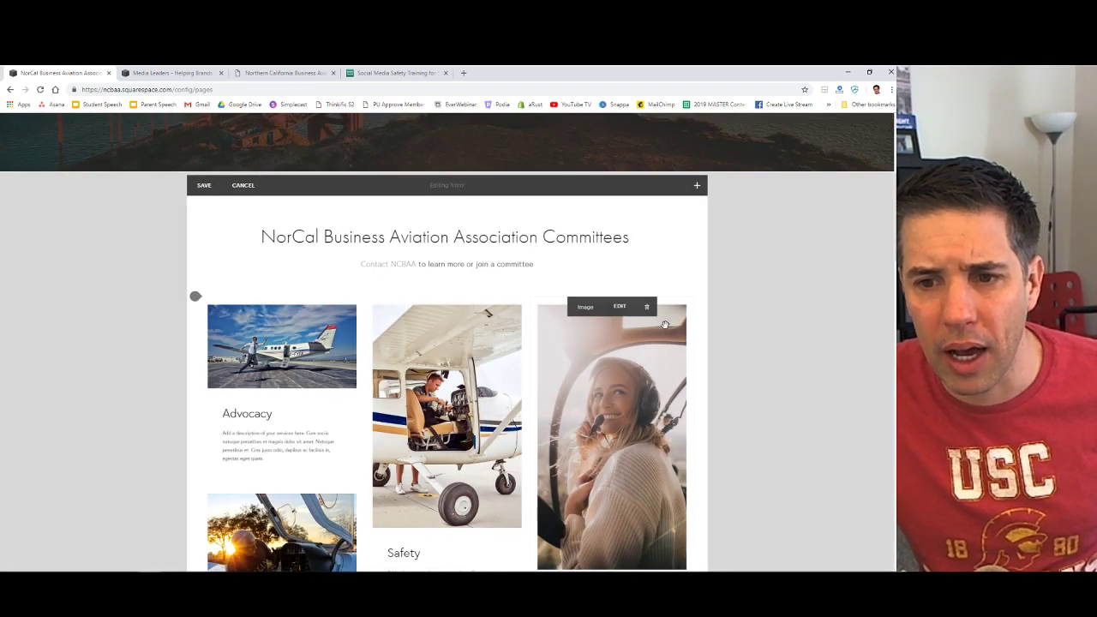
pyautogui.click(245, 192)
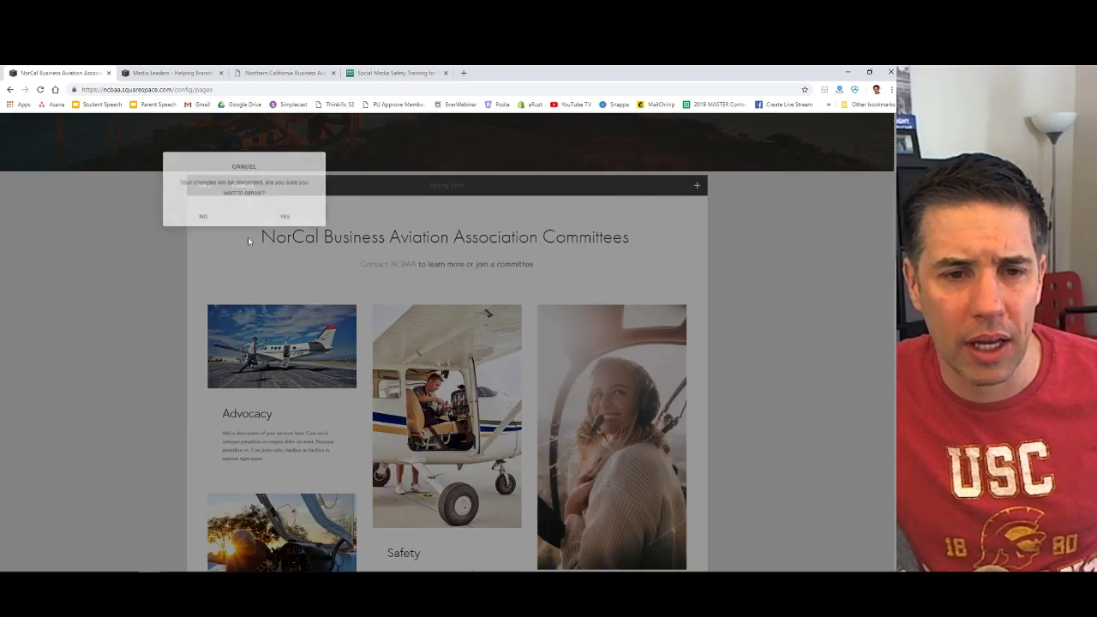
pyautogui.click(286, 217)
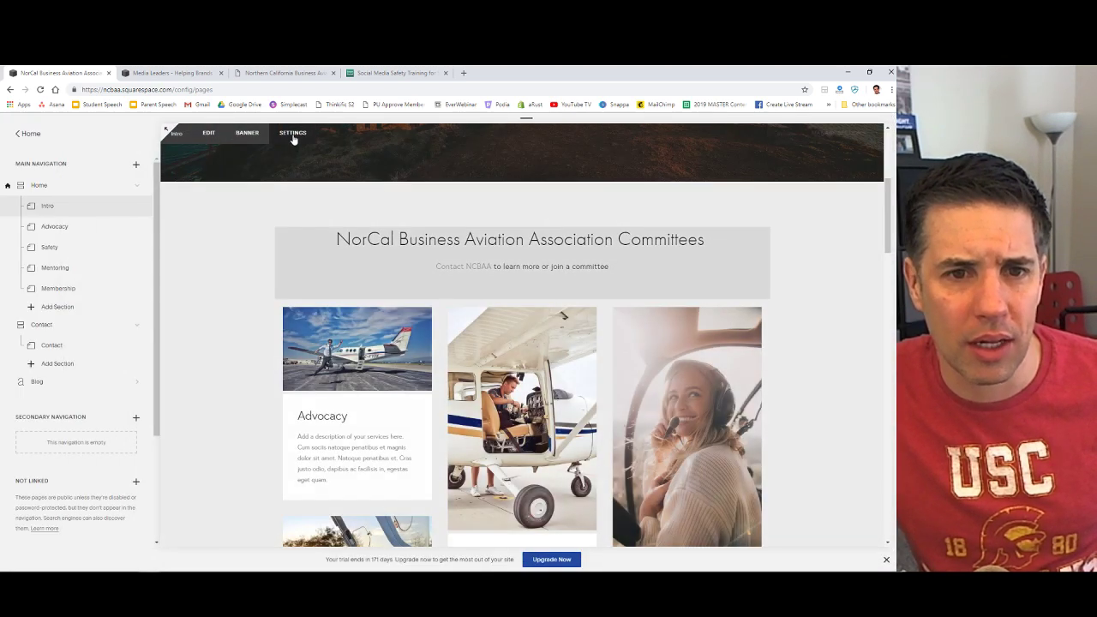
# Set the Intro section's navigation title to NCBAA Intro and save the page settings.
pyautogui.click(292, 134)
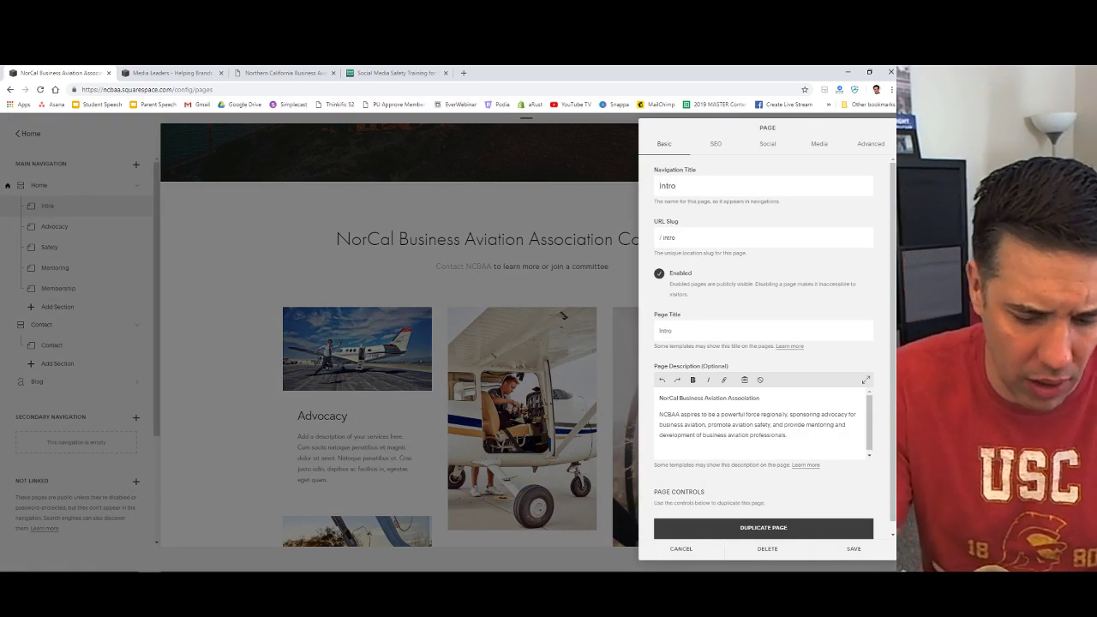
pyautogui.write('NCBAA')
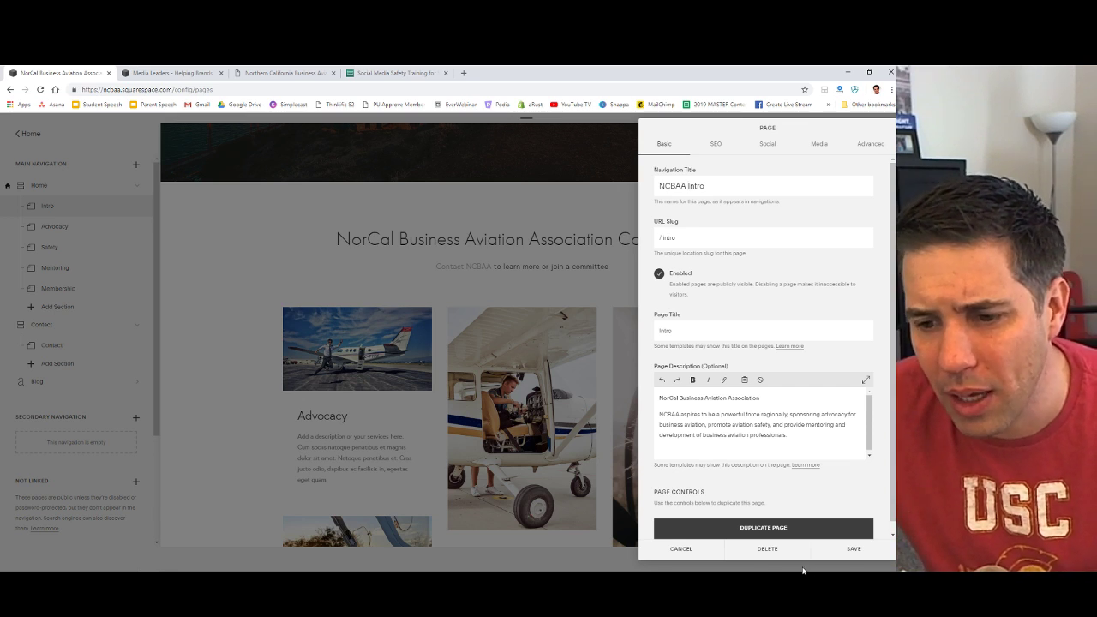
pyautogui.click(855, 551)
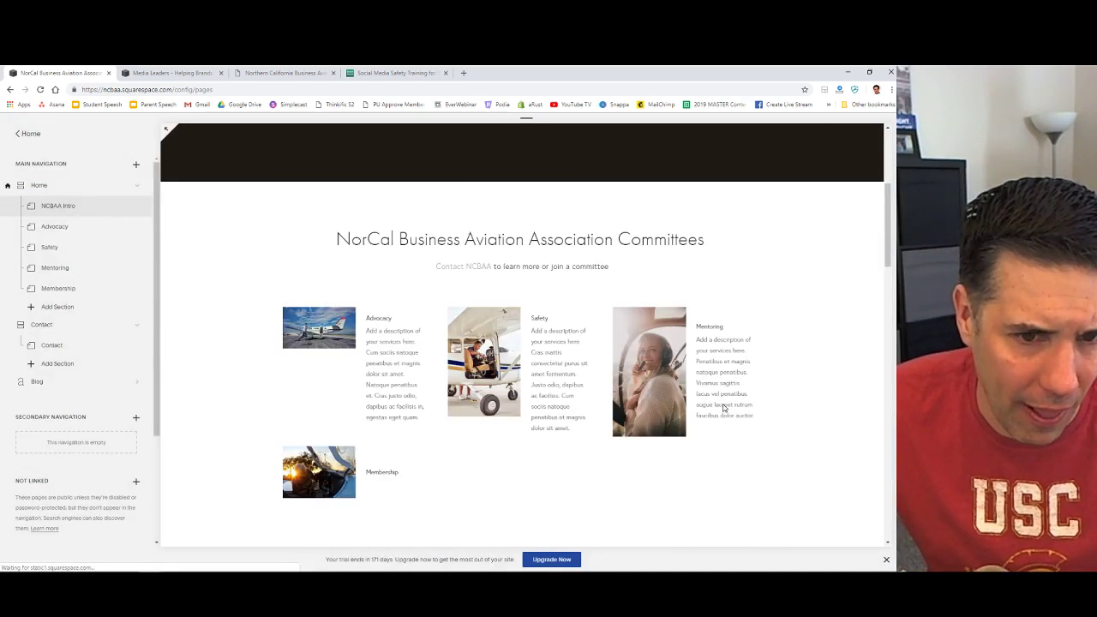
pyautogui.scroll(-4, 437, 334)
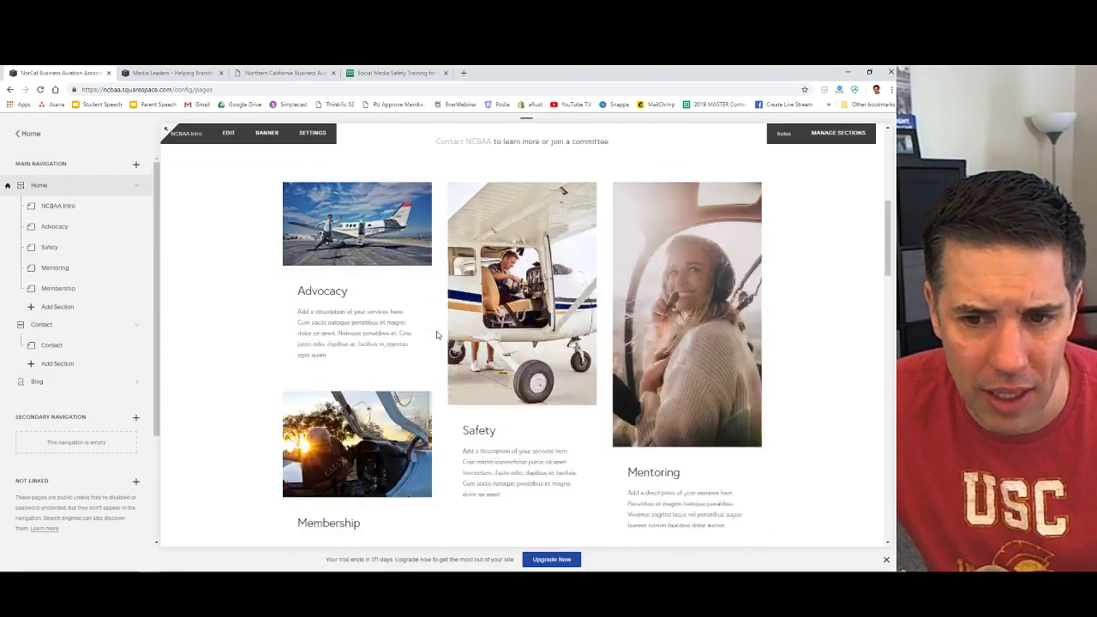
pyautogui.scroll(5, 335, 334)
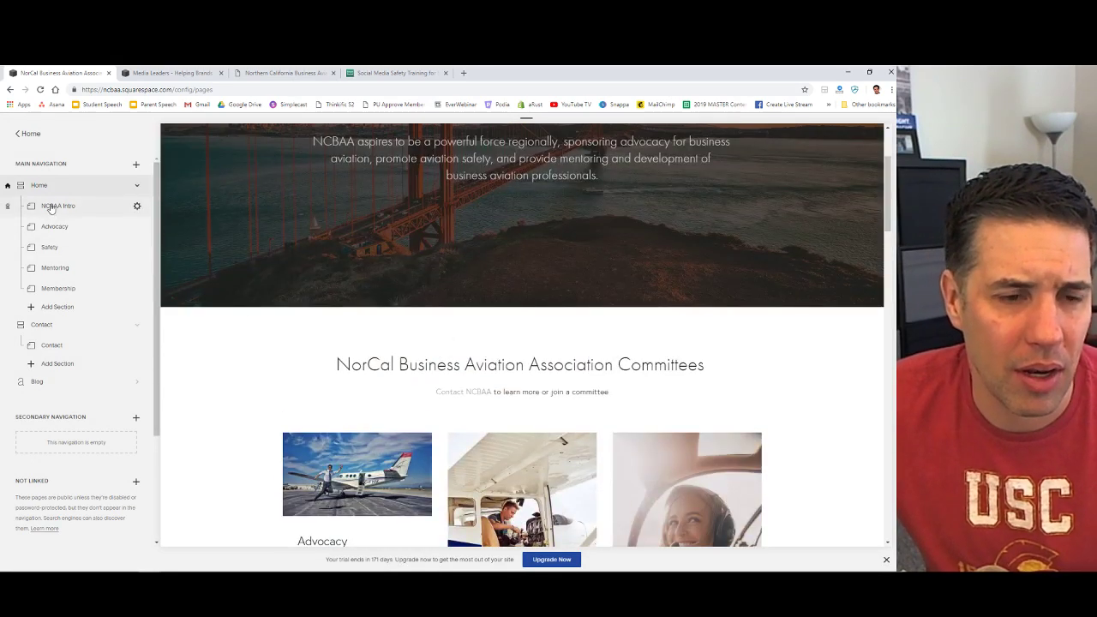
pyautogui.scroll(2, 610, 331)
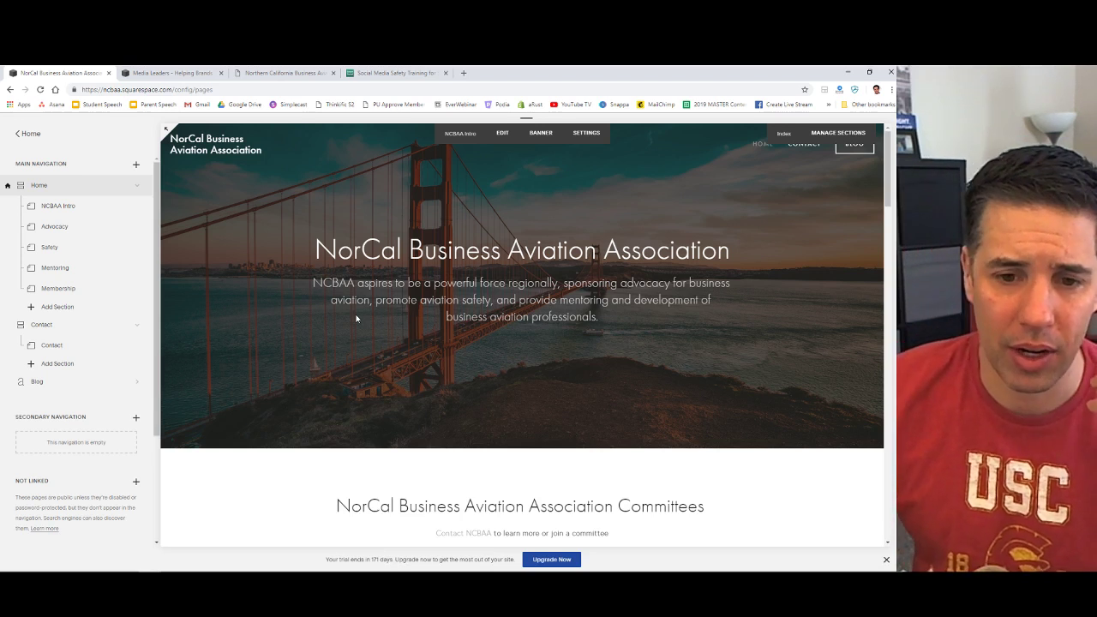
# Open sites.google.com in a new tab and load the student portfolio site in the editor.
pyautogui.click(463, 74)
pyautogui.write('sites.')
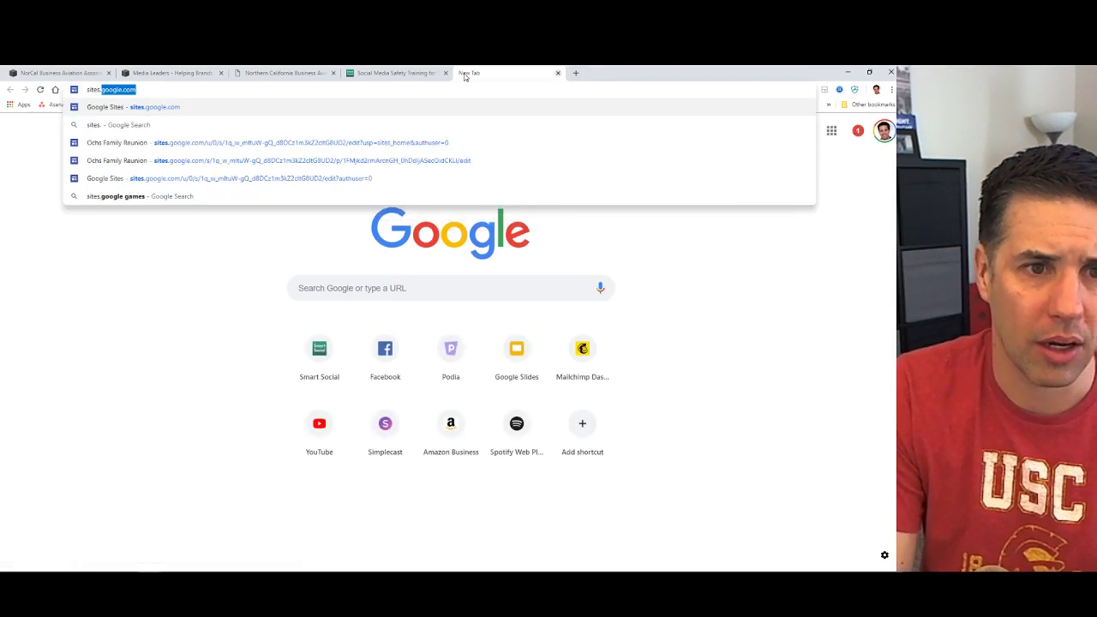
pyautogui.press('Return')
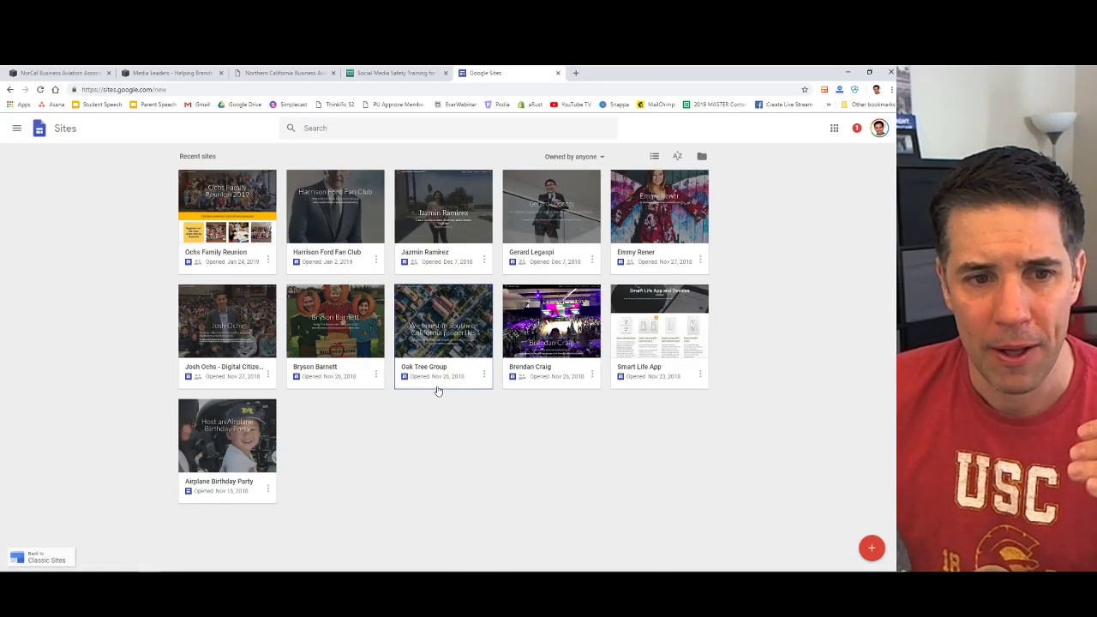
pyautogui.click(446, 222)
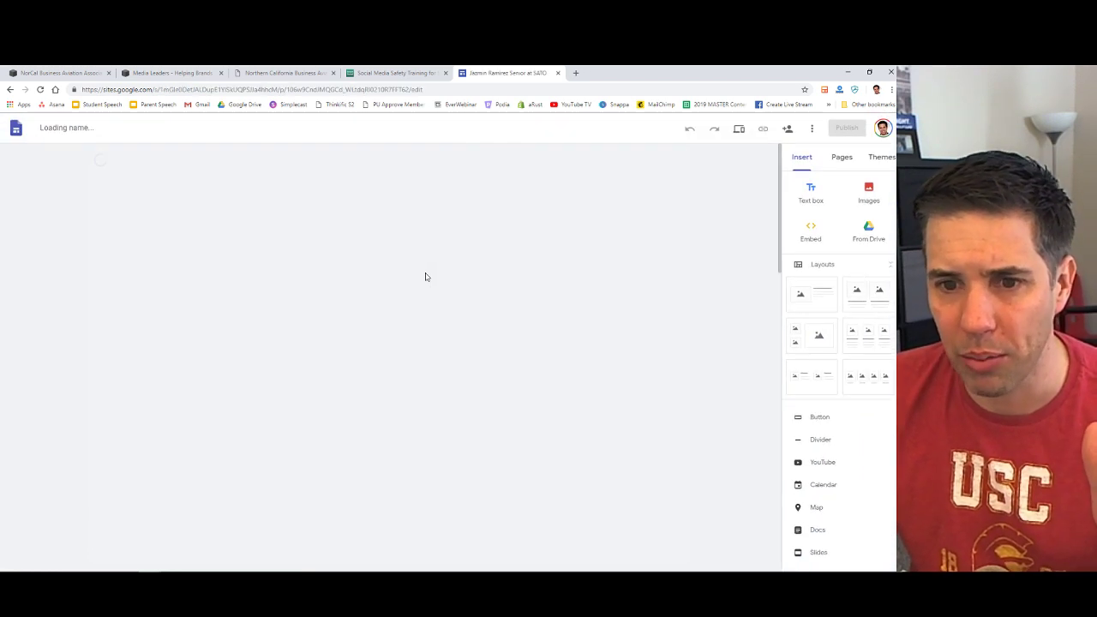
pyautogui.scroll(-6, 417, 271)
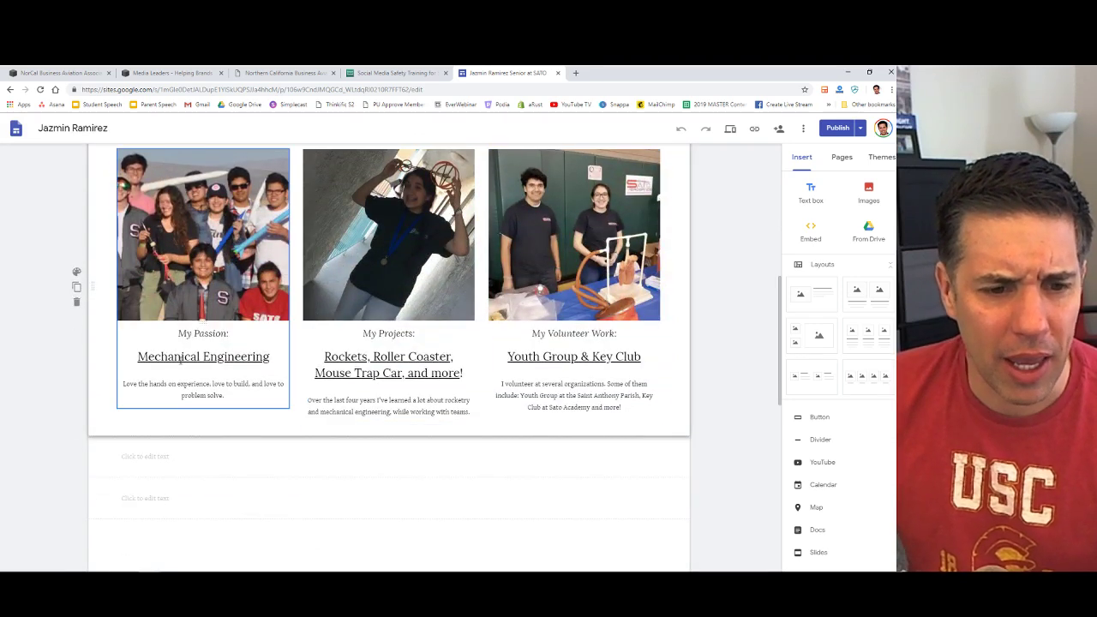
pyautogui.scroll(6, 575, 343)
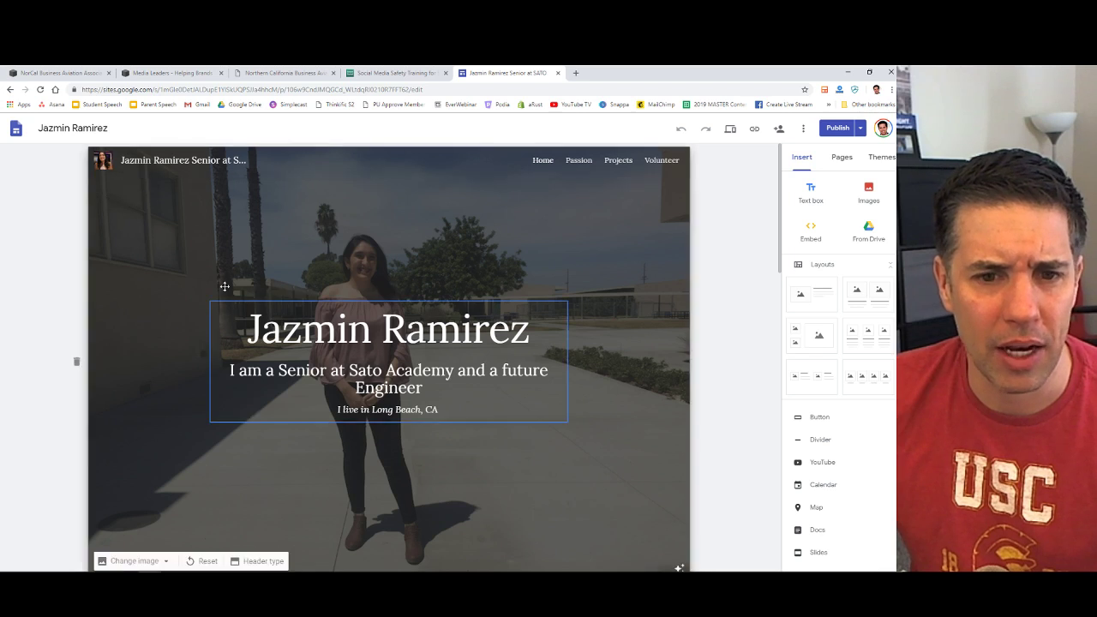
# Close the Google Sites tab and scroll the Squarespace home page down to Membership and the footer.
pyautogui.click(382, 74)
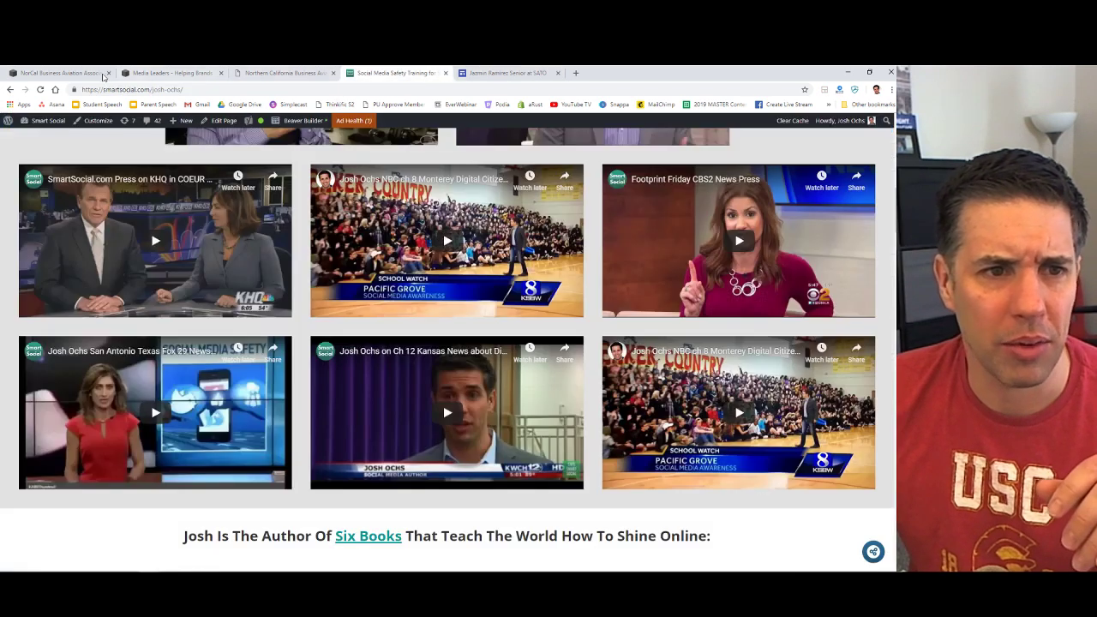
pyautogui.hotkey('alt', 'Tab')
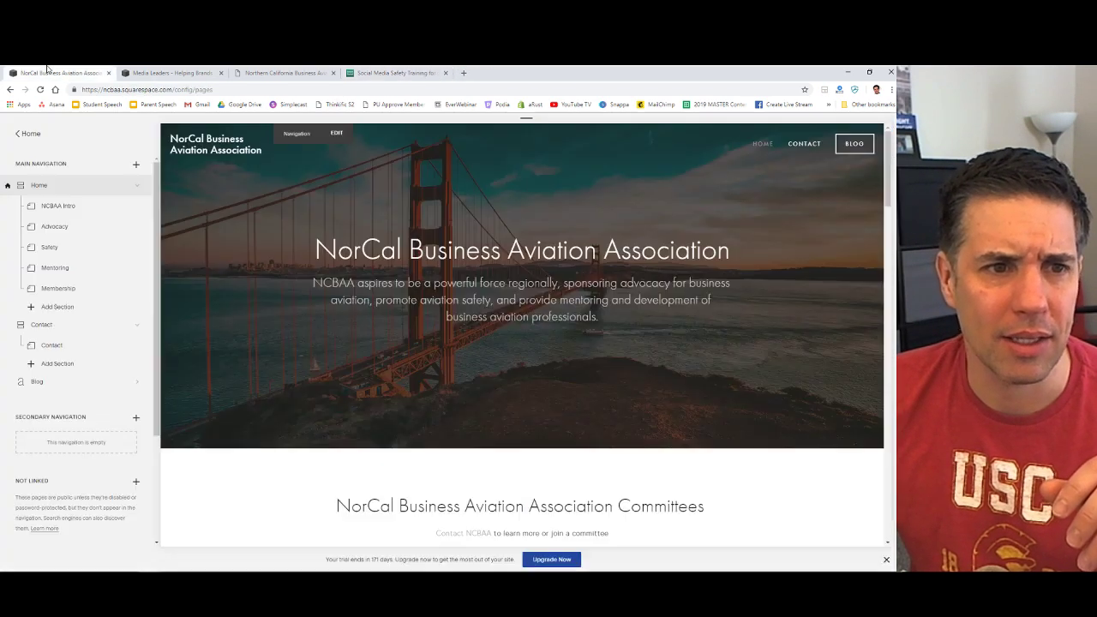
pyautogui.scroll(-2, 491, 373)
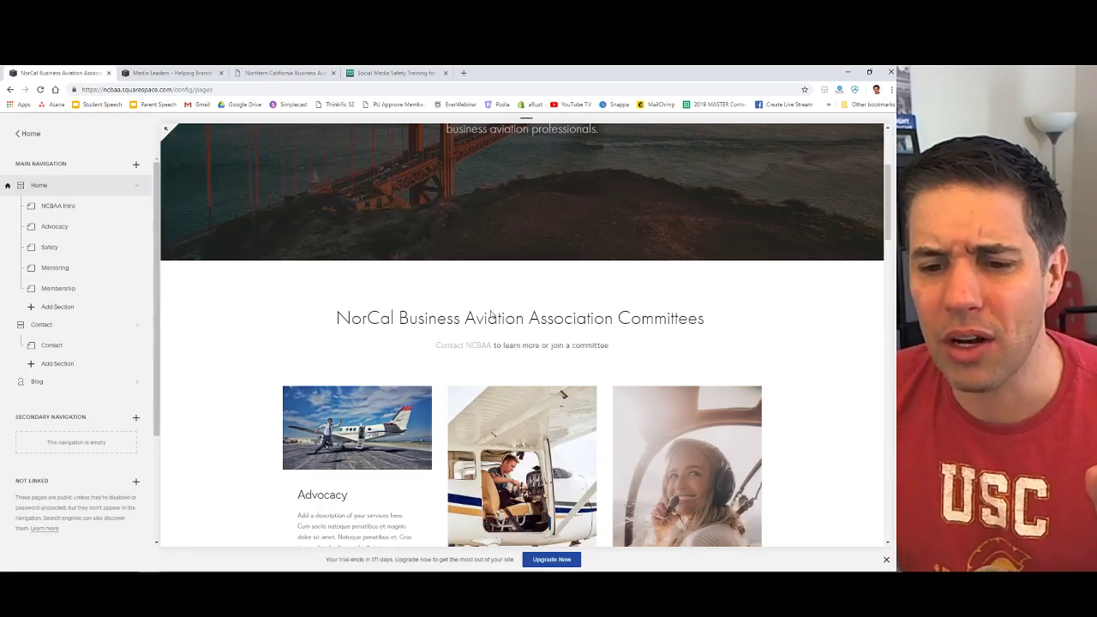
pyautogui.scroll(-3, 491, 315)
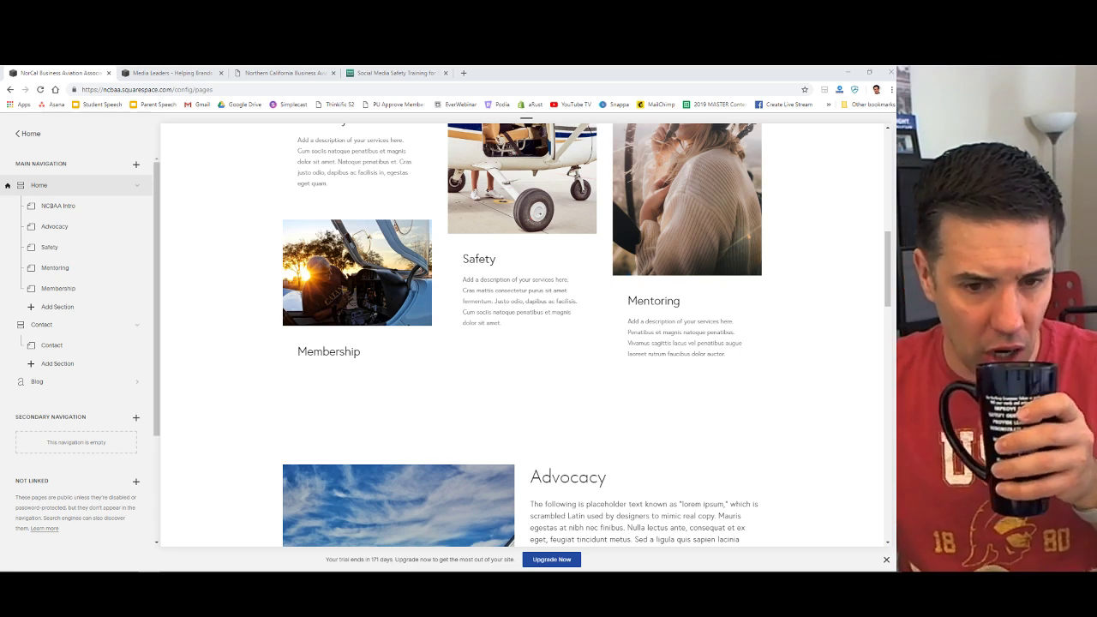
pyautogui.moveTo(463, 427)
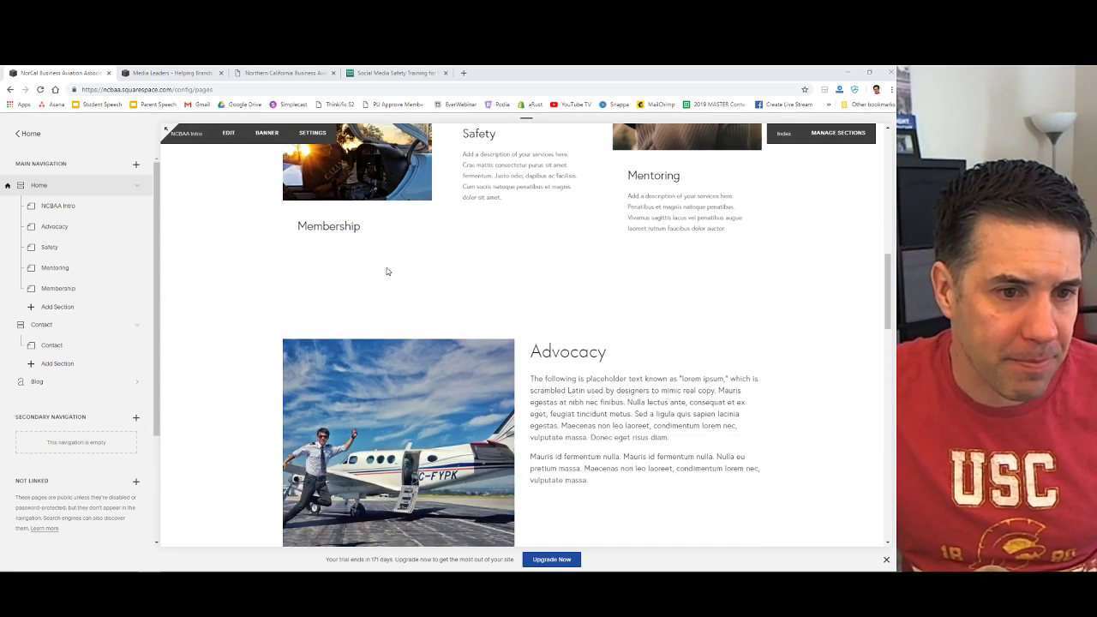
pyautogui.scroll(-15, 443, 338)
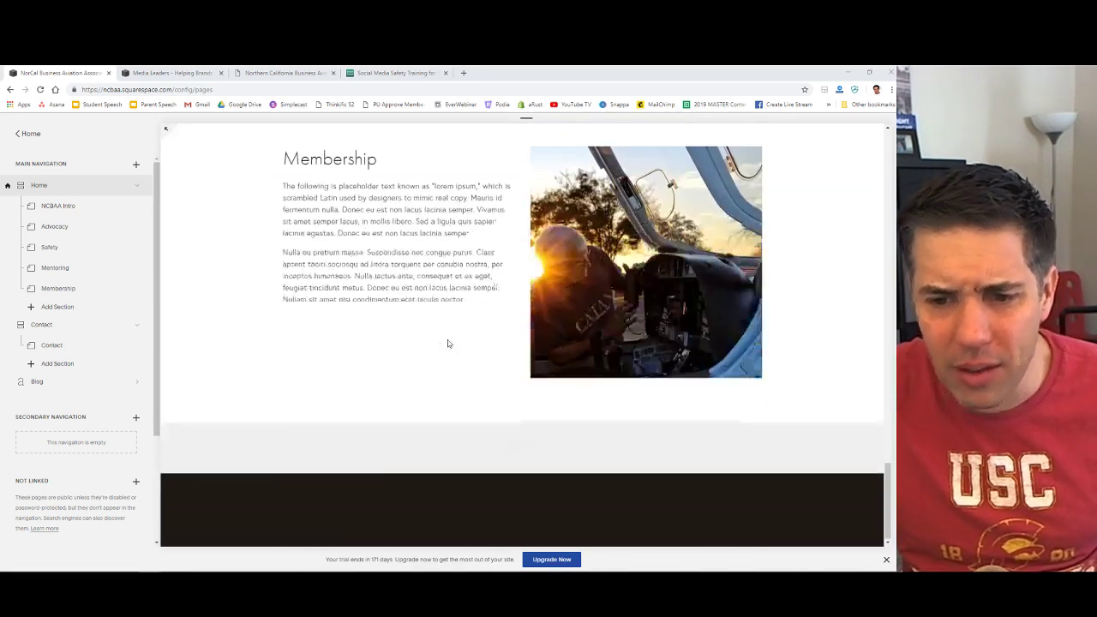
pyautogui.moveTo(483, 407)
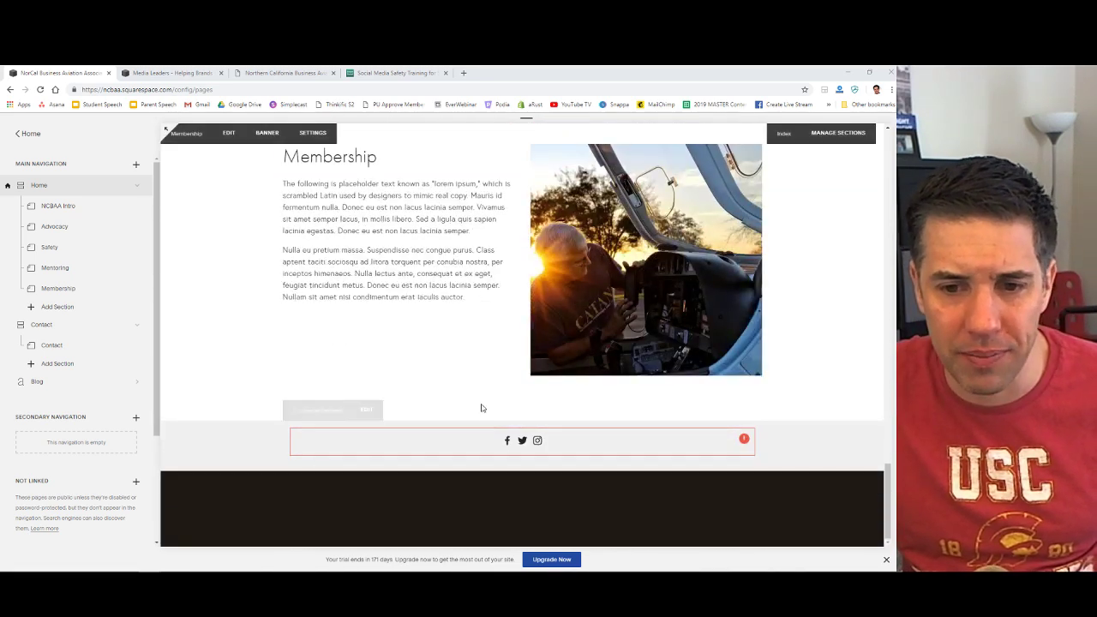
pyautogui.click(839, 133)
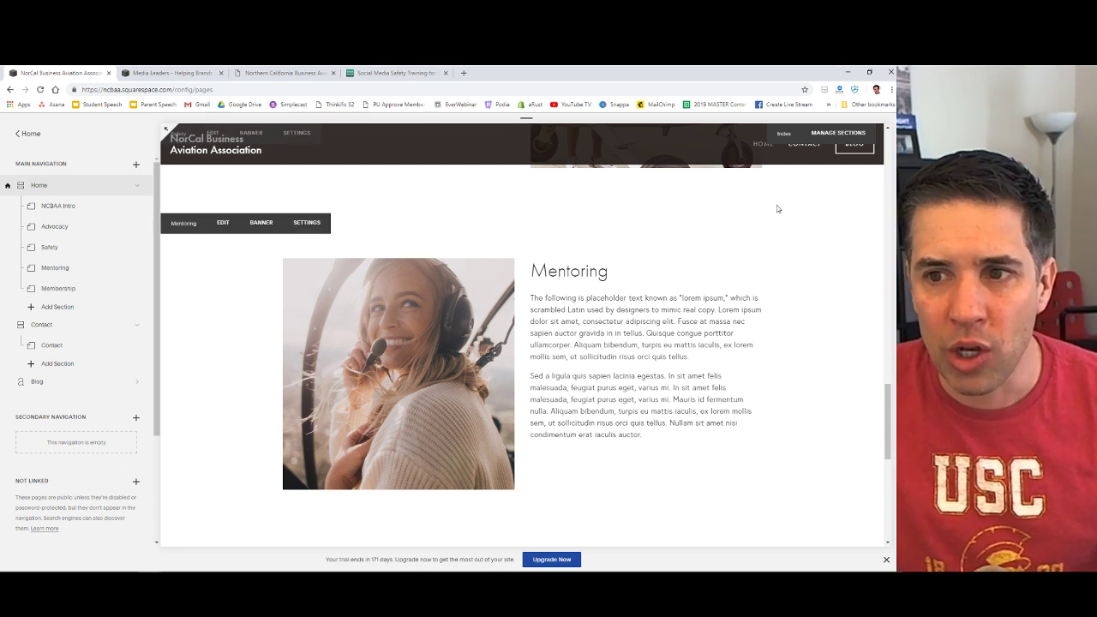
# Add a blank-layout section named Membership Overview between Mentoring and Membership.
pyautogui.click(843, 135)
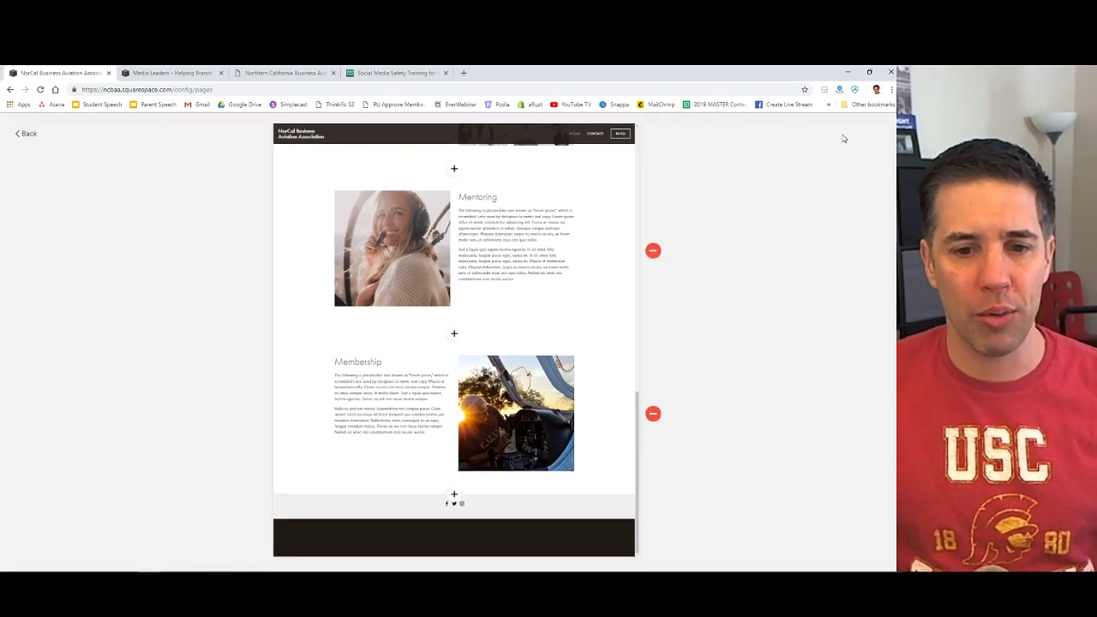
pyautogui.click(454, 336)
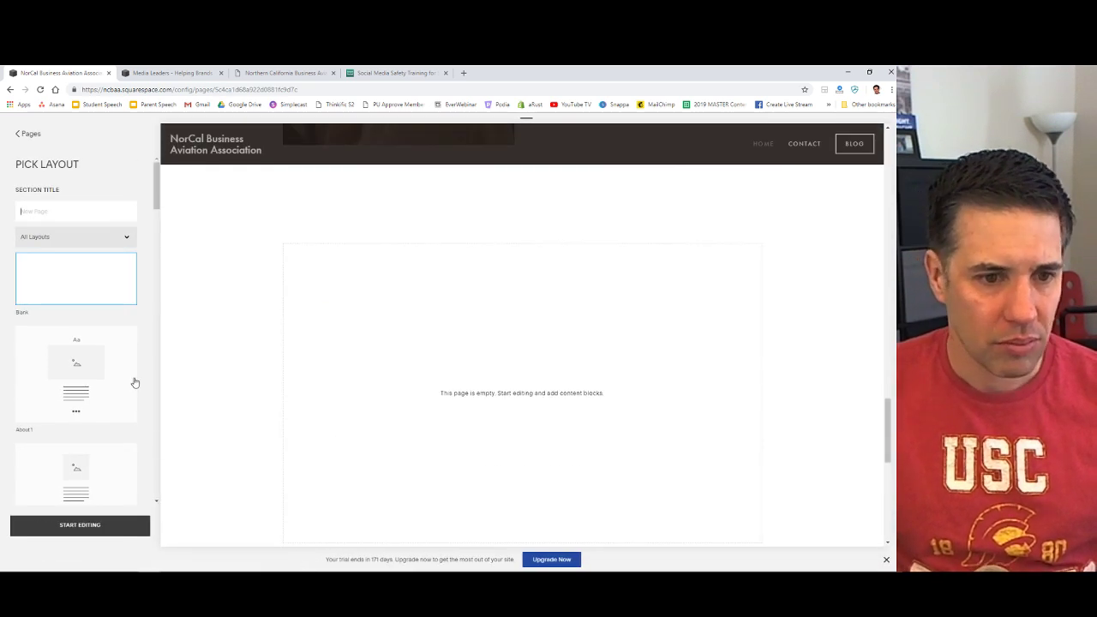
pyautogui.scroll(-10, 82, 362)
pyautogui.scroll(-8, 86, 363)
pyautogui.scroll(18, 85, 365)
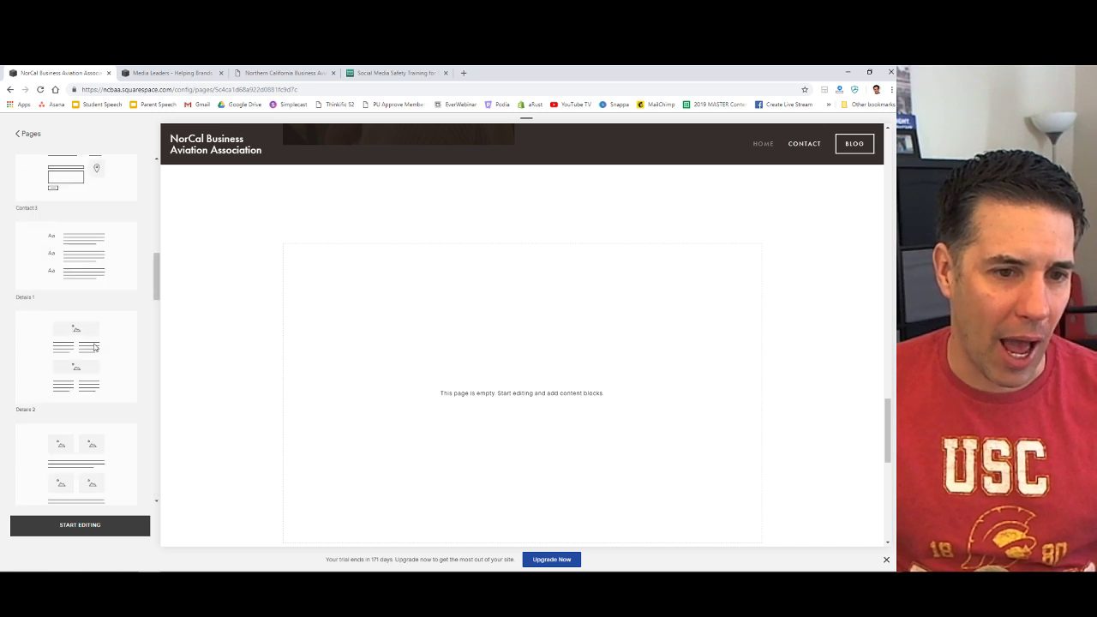
pyautogui.scroll(-3, 86, 360)
pyautogui.scroll(3, 67, 291)
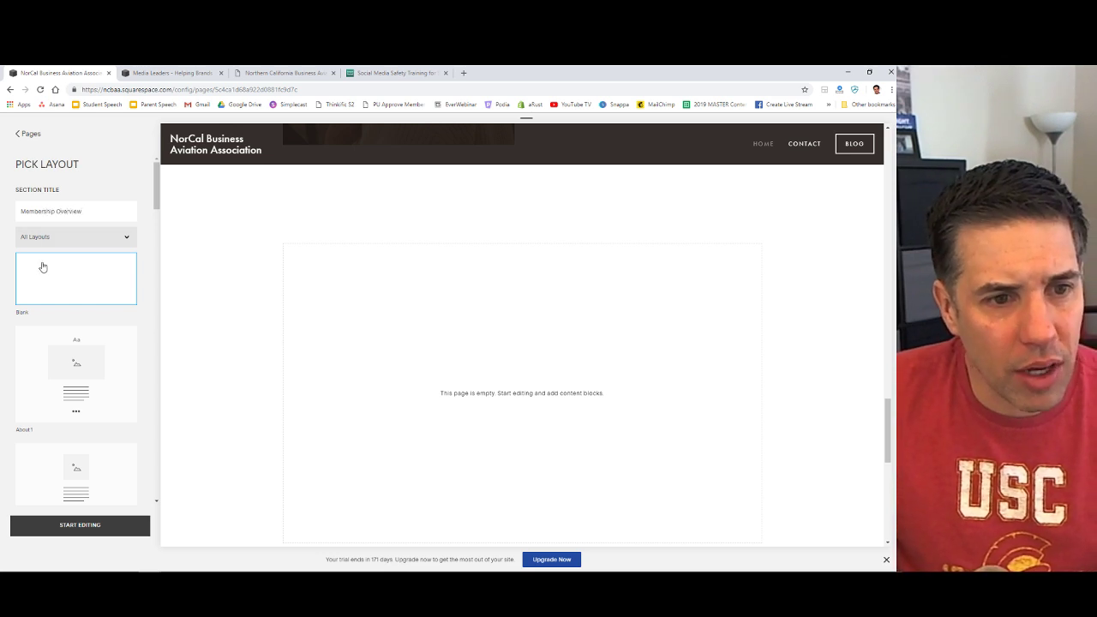
pyautogui.click(47, 238)
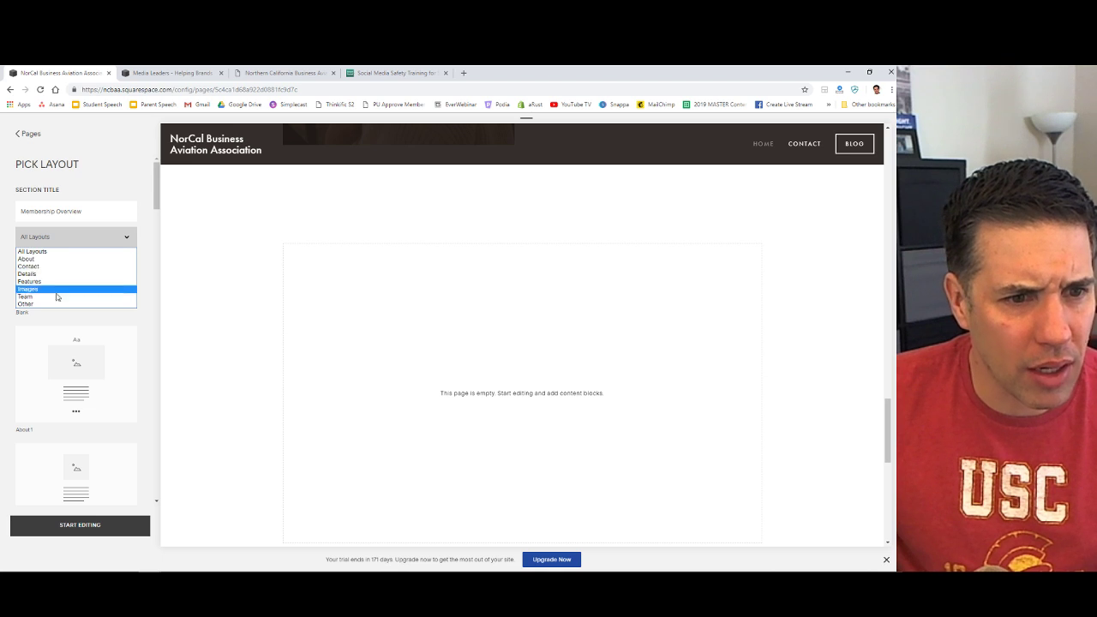
pyautogui.click(66, 237)
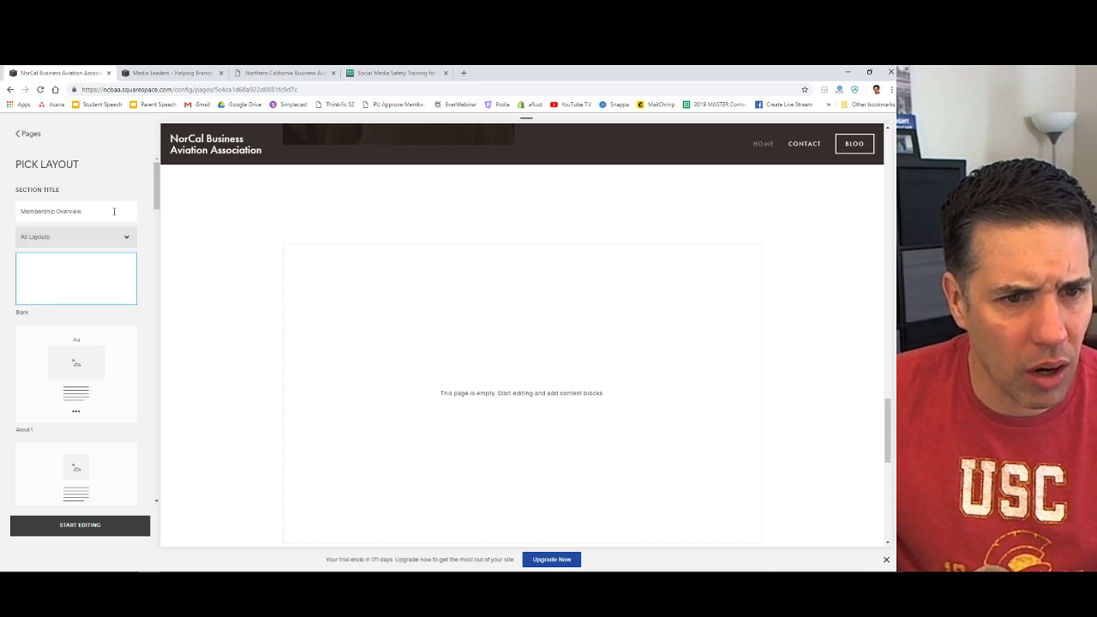
pyautogui.moveTo(248, 283)
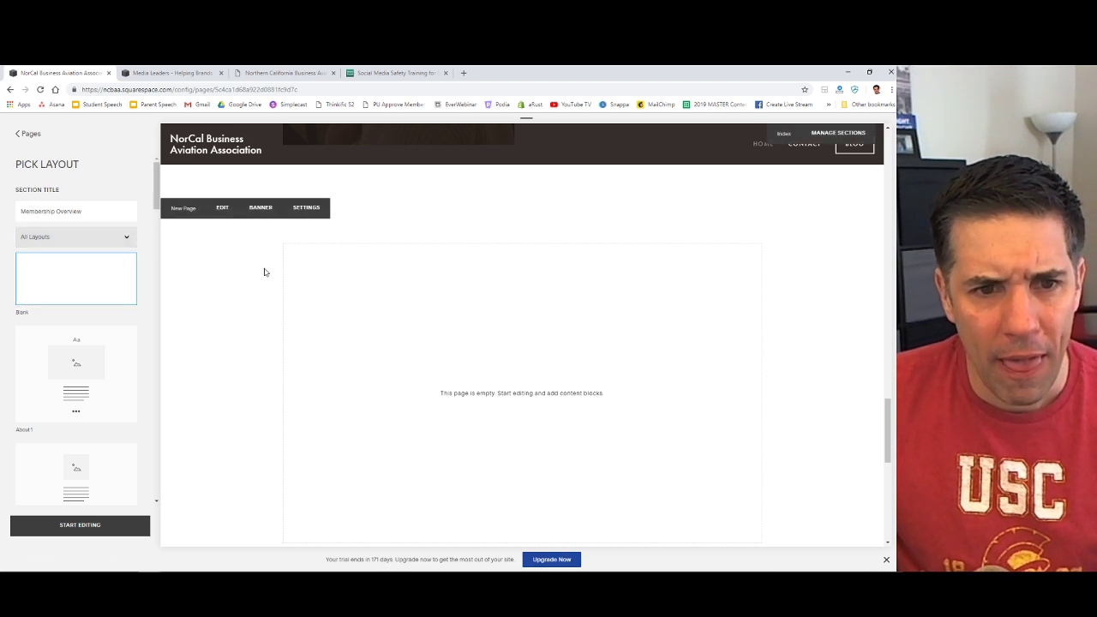
pyautogui.click(86, 525)
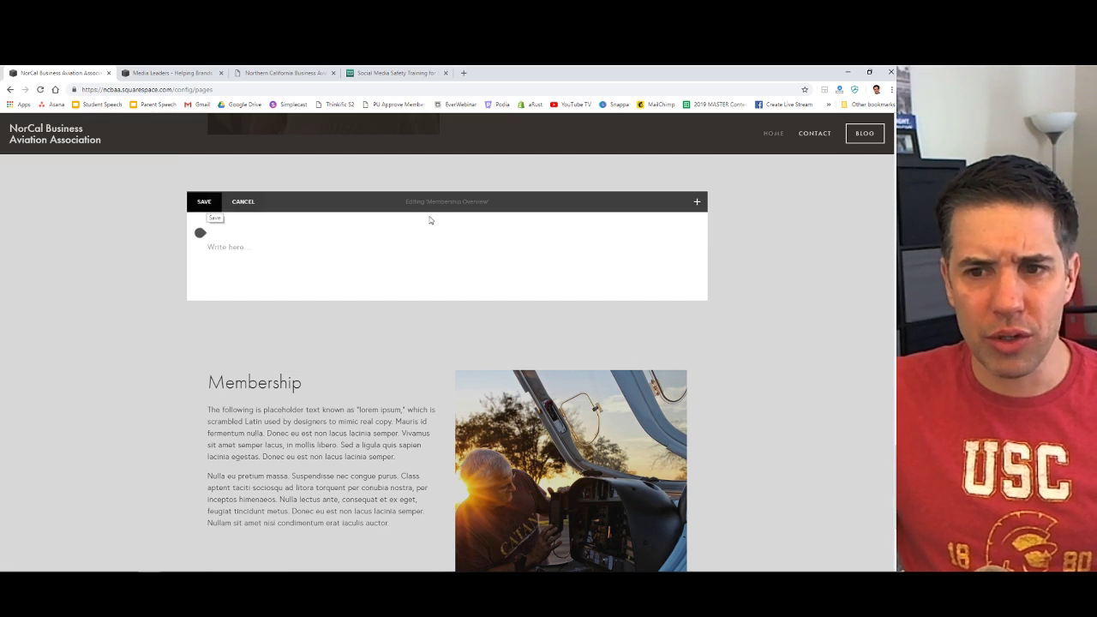
# Open the content block list for the new Membership Overview section.
pyautogui.click(697, 201)
pyautogui.scroll(-5, 697, 283)
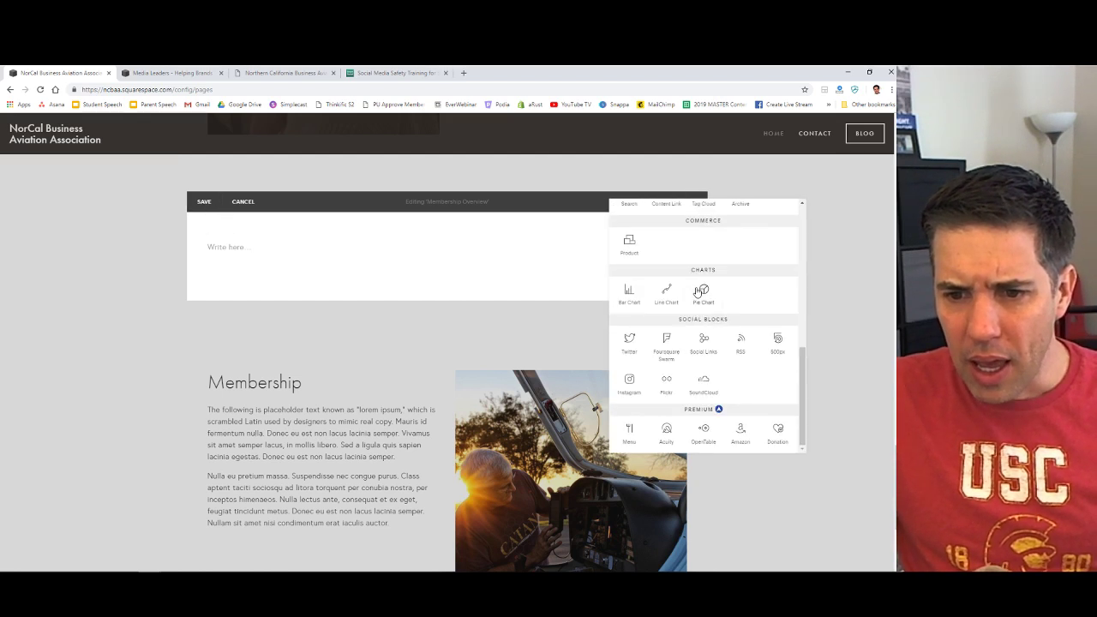
pyautogui.scroll(5, 697, 283)
# In a new tab, go to Squarespace and open the Entourage Custom Jets site from your websites.
pyautogui.click(464, 75)
pyautogui.write('squarespace.com')
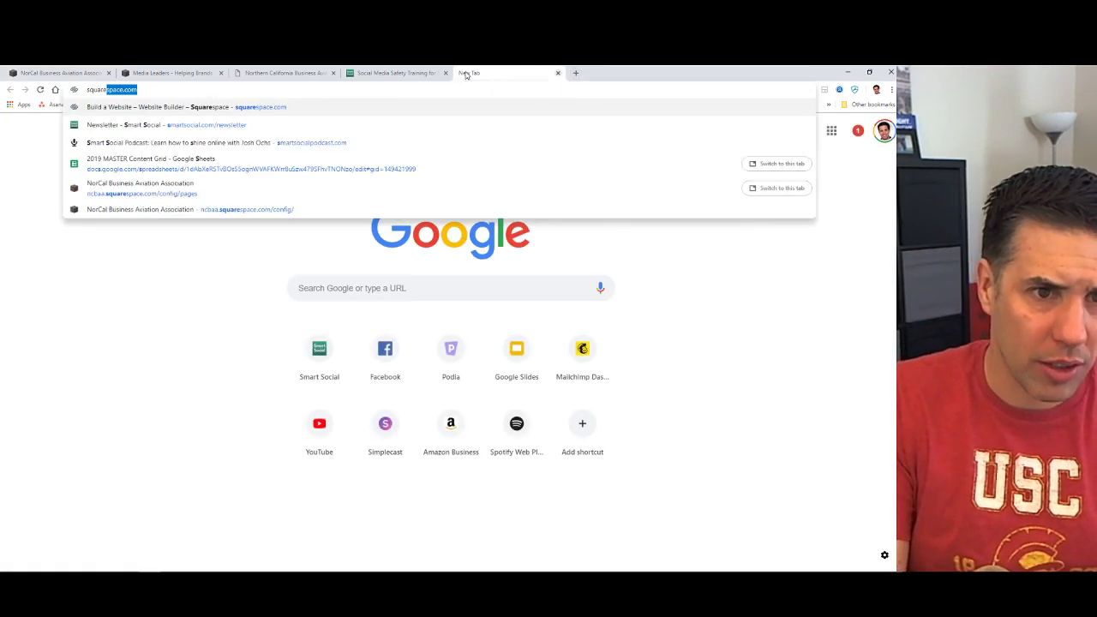
pyautogui.press('Return')
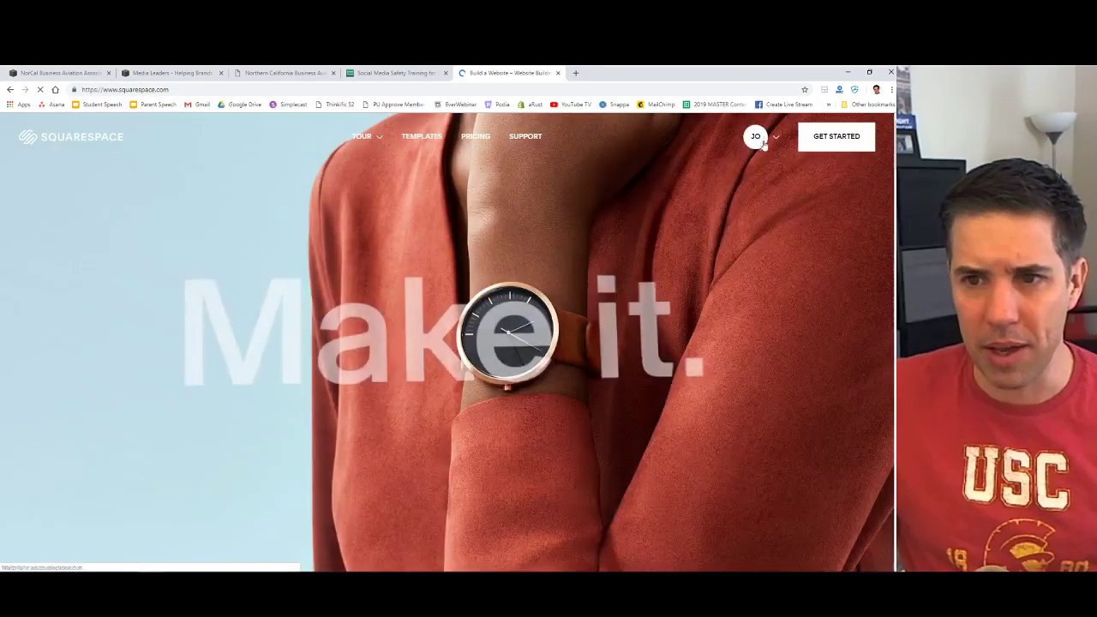
pyautogui.click(764, 144)
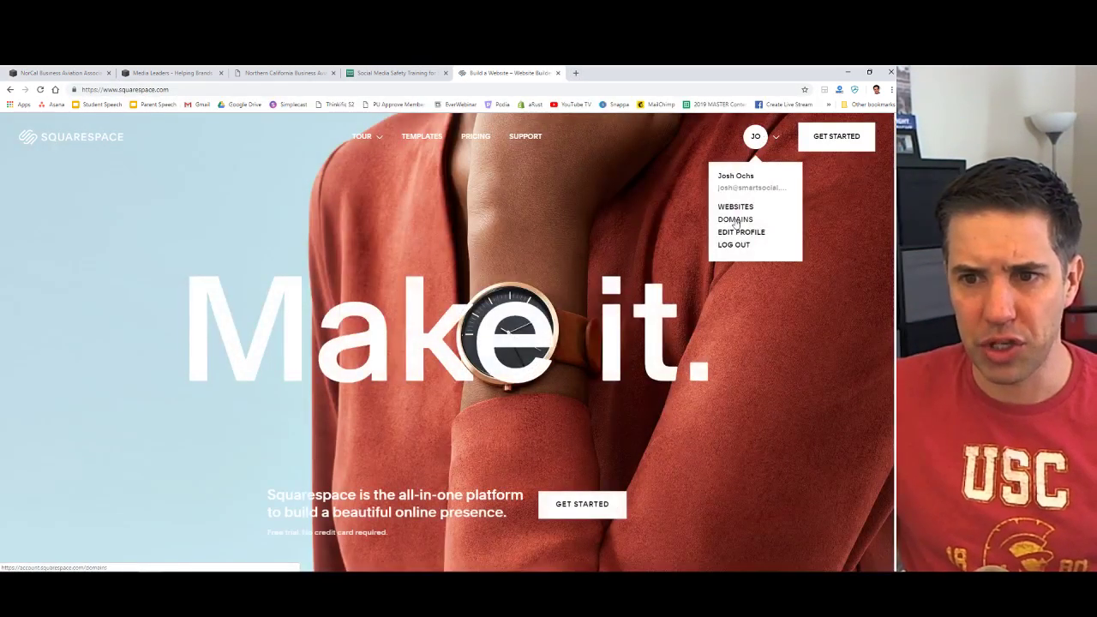
pyautogui.click(730, 209)
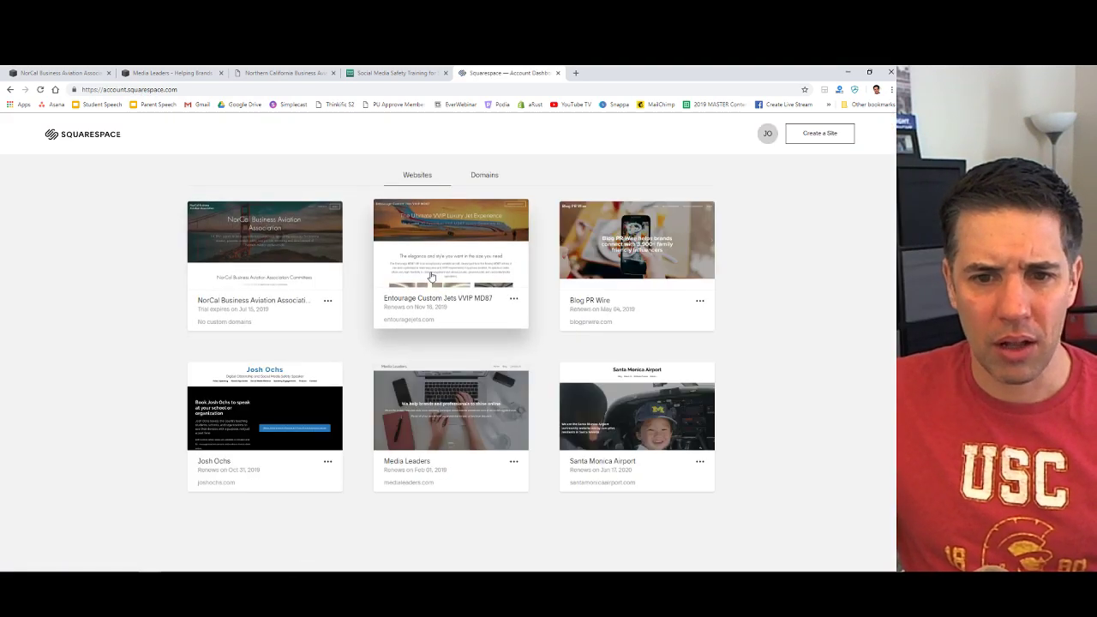
pyautogui.click(432, 277)
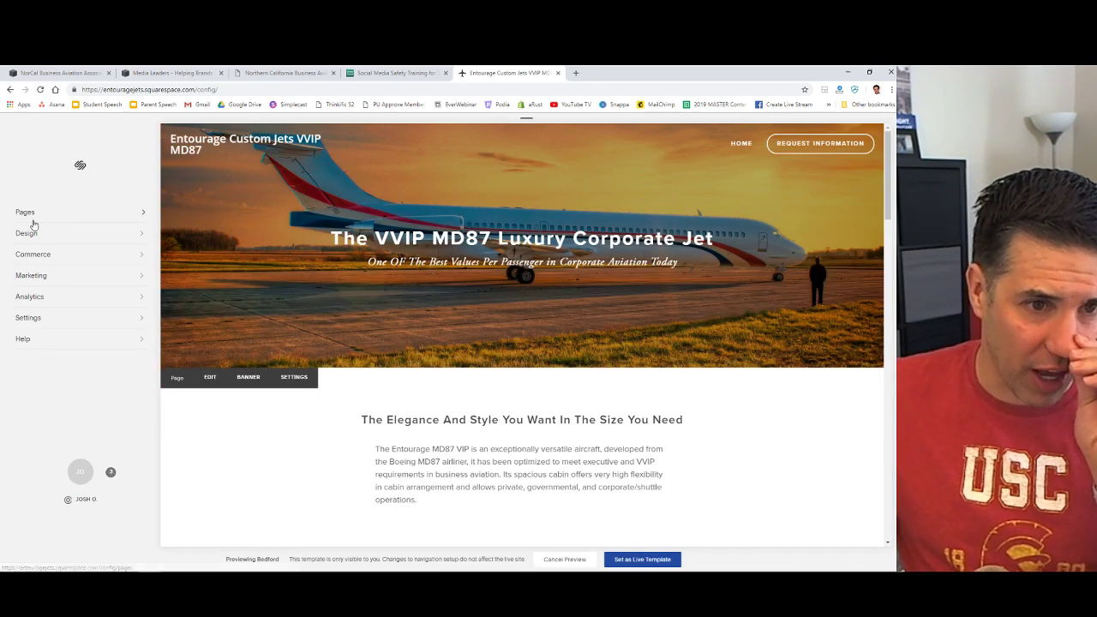
# Look through the Entourage Custom Jets site's Pages list, then return to the main settings.
pyautogui.scroll(-15, 485, 401)
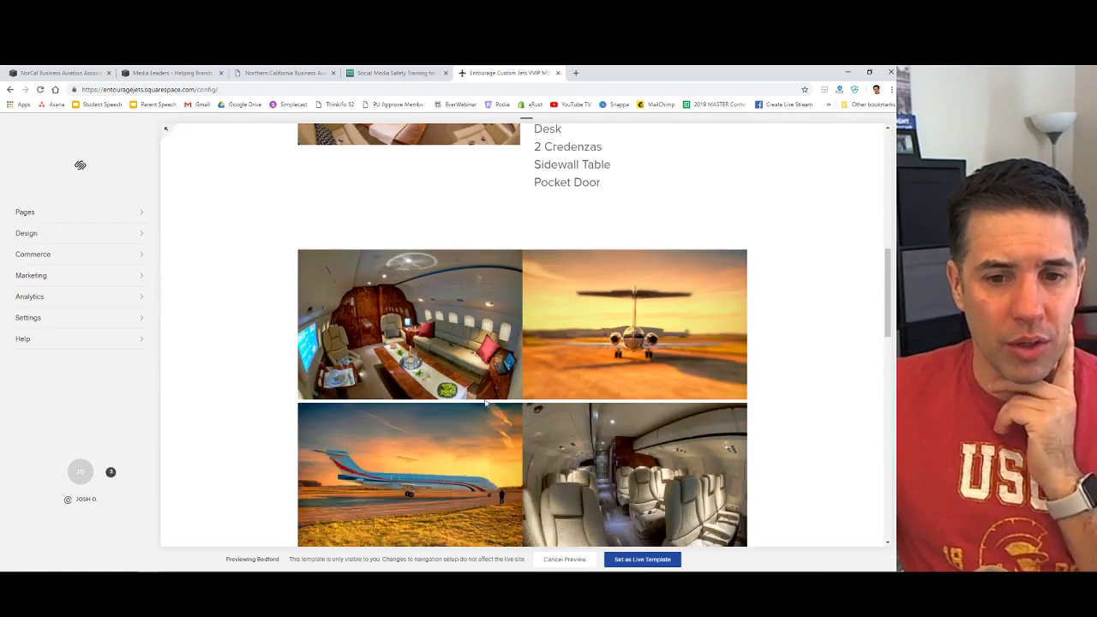
pyautogui.scroll(-5, 485, 401)
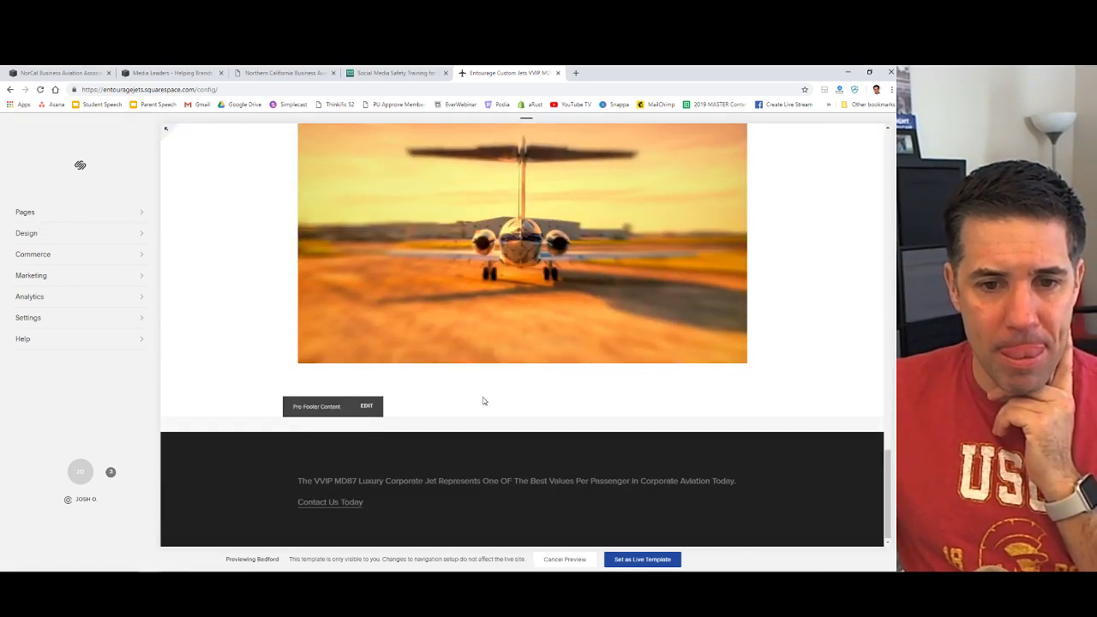
pyautogui.scroll(20, 485, 399)
pyautogui.moveTo(483, 397)
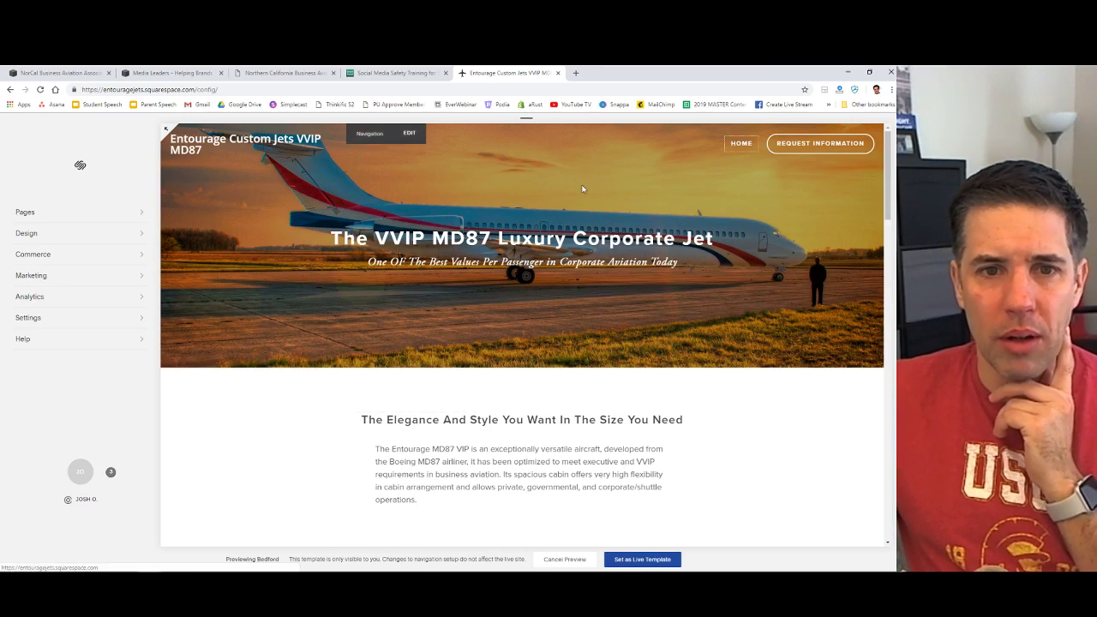
pyautogui.scroll(-15, 369, 273)
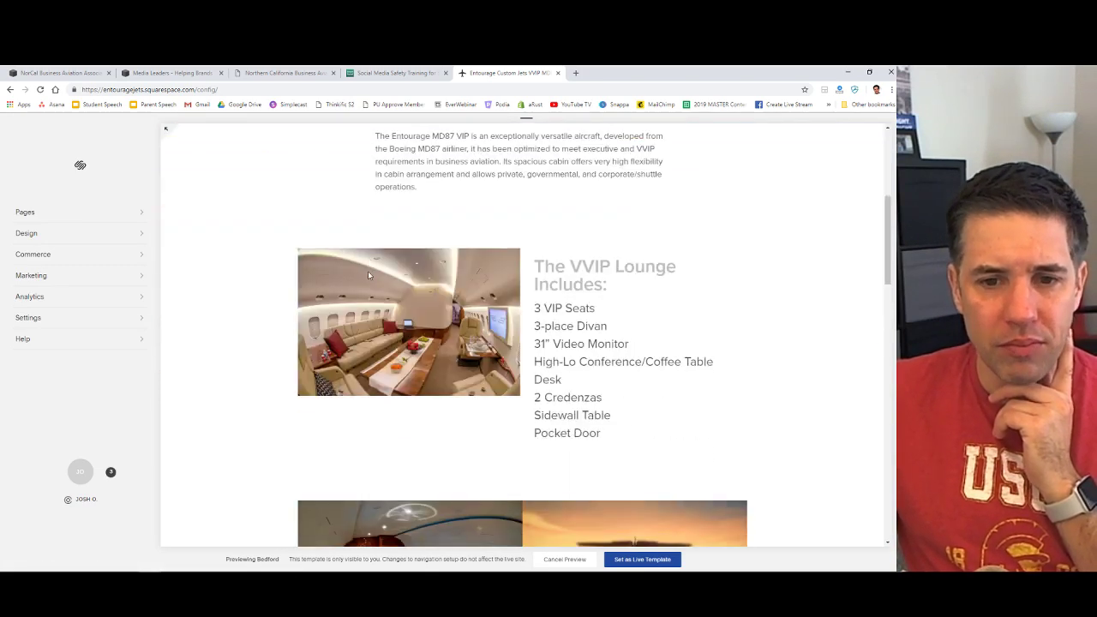
pyautogui.click(49, 214)
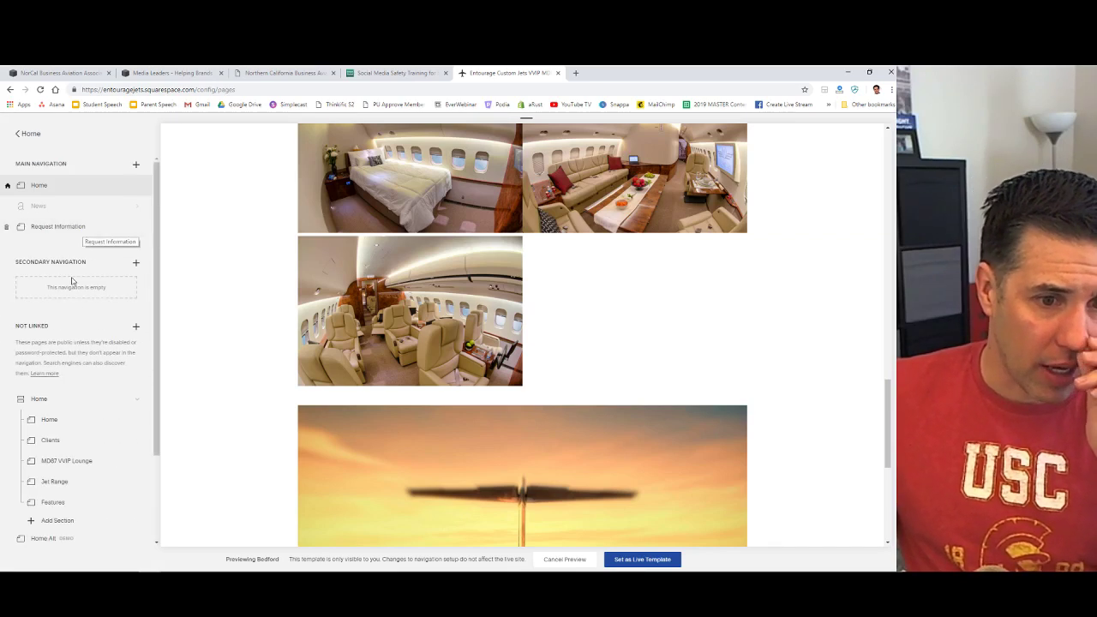
pyautogui.scroll(5, 574, 249)
pyautogui.scroll(10, 574, 249)
pyautogui.click(25, 133)
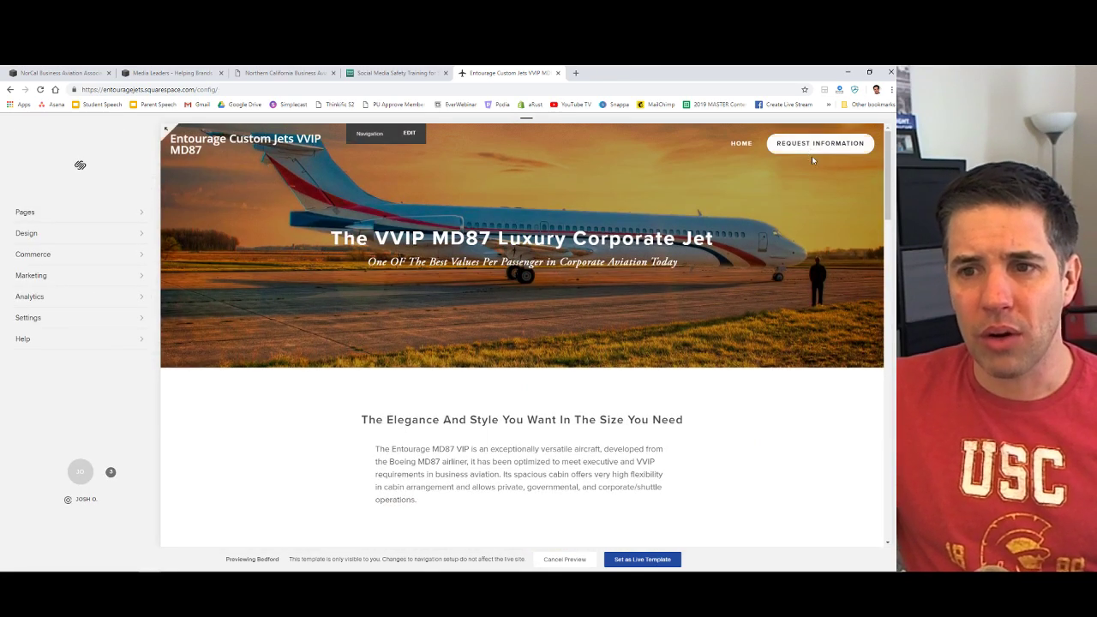
pyautogui.scroll(-8, 517, 309)
pyautogui.scroll(-10, 517, 309)
pyautogui.scroll(15, 511, 296)
pyautogui.scroll(3, 358, 273)
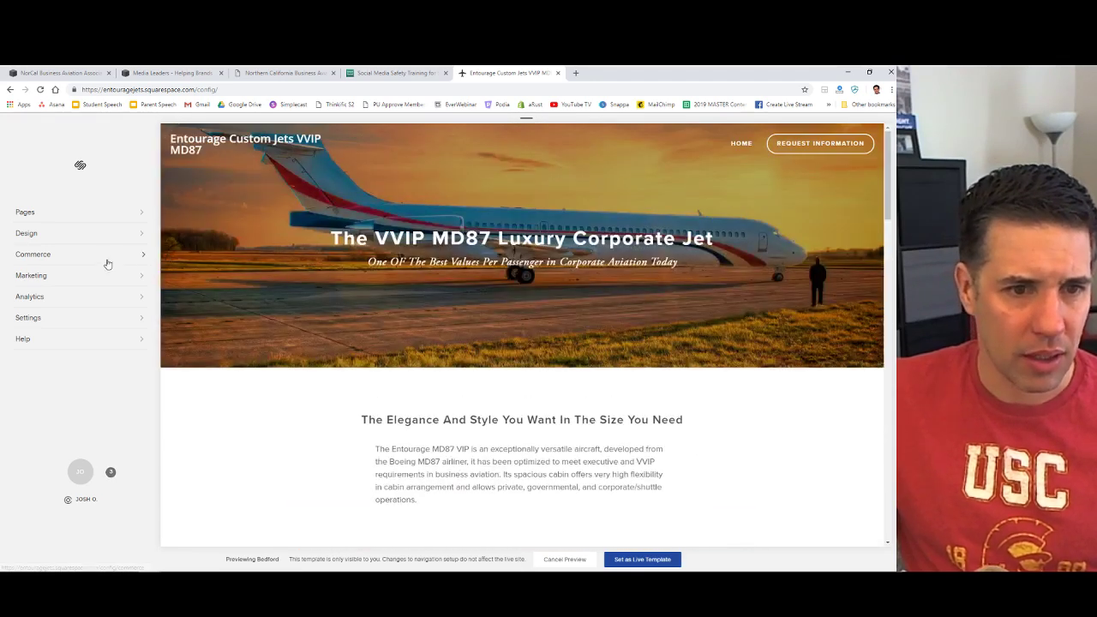
# View the live site's Request Information and Home pages, then switch to the social media safety tab.
pyautogui.click(167, 130)
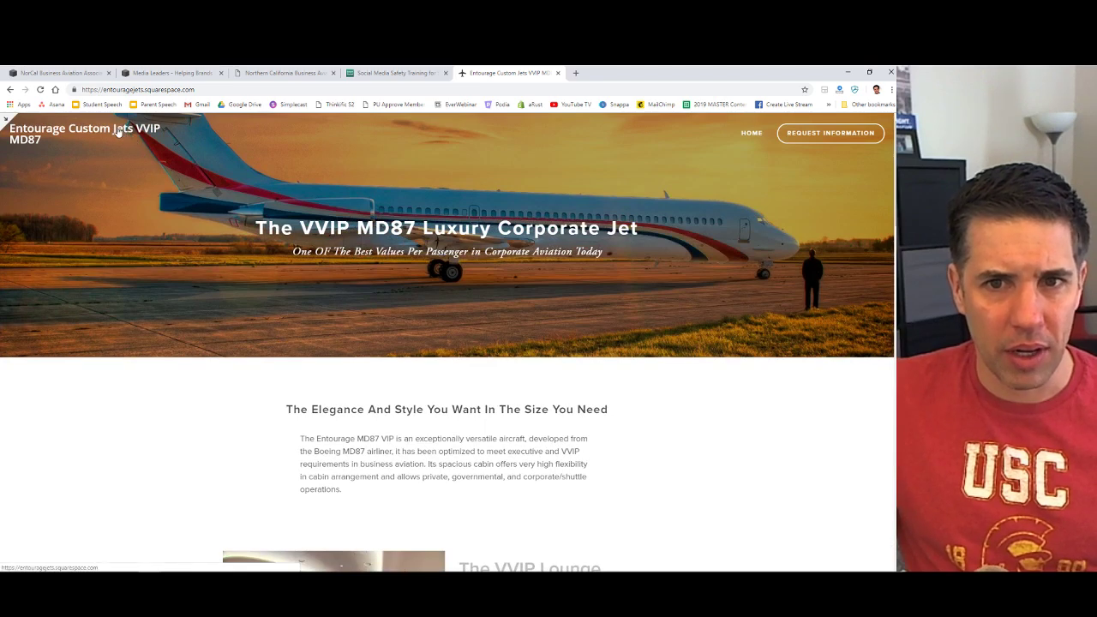
pyautogui.scroll(-15, 374, 283)
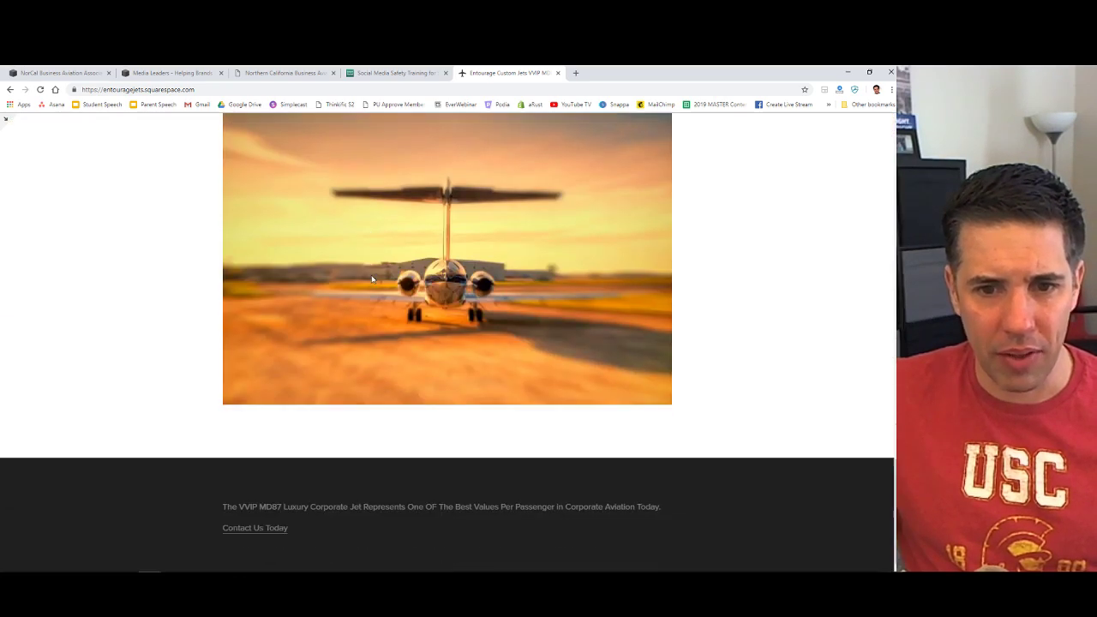
pyautogui.scroll(15, 372, 280)
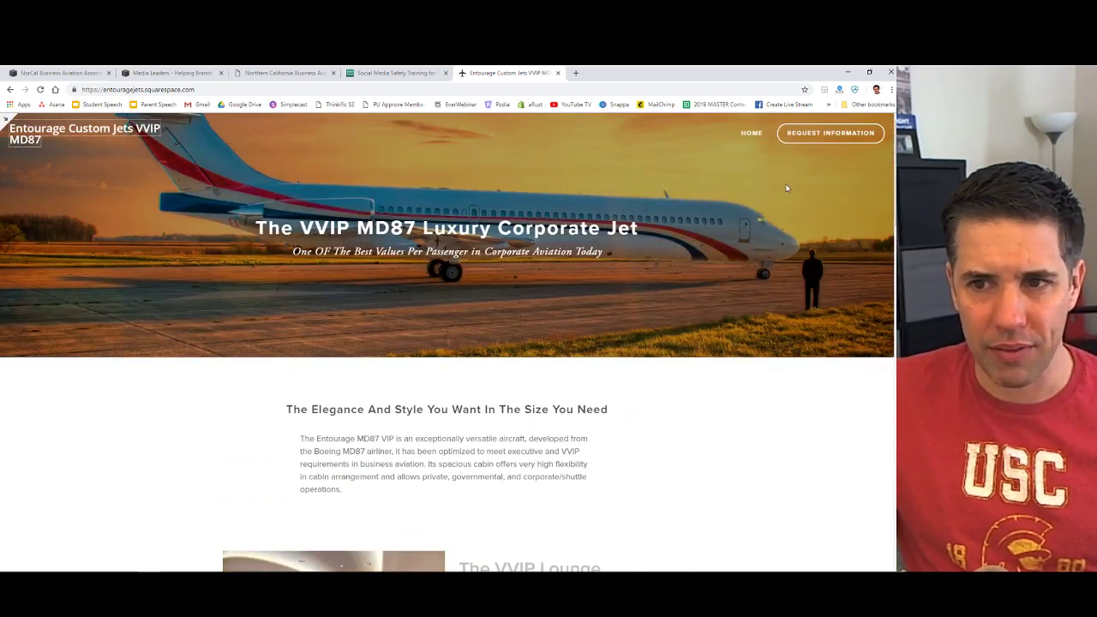
pyautogui.scroll(-4, 686, 228)
pyautogui.scroll(4, 686, 228)
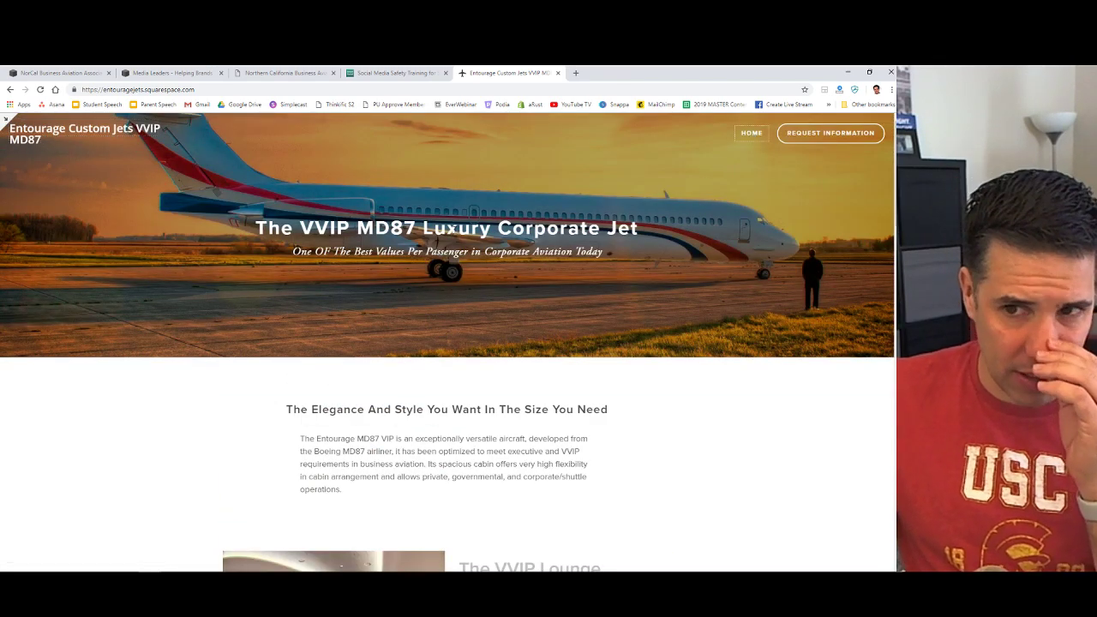
pyautogui.click(823, 134)
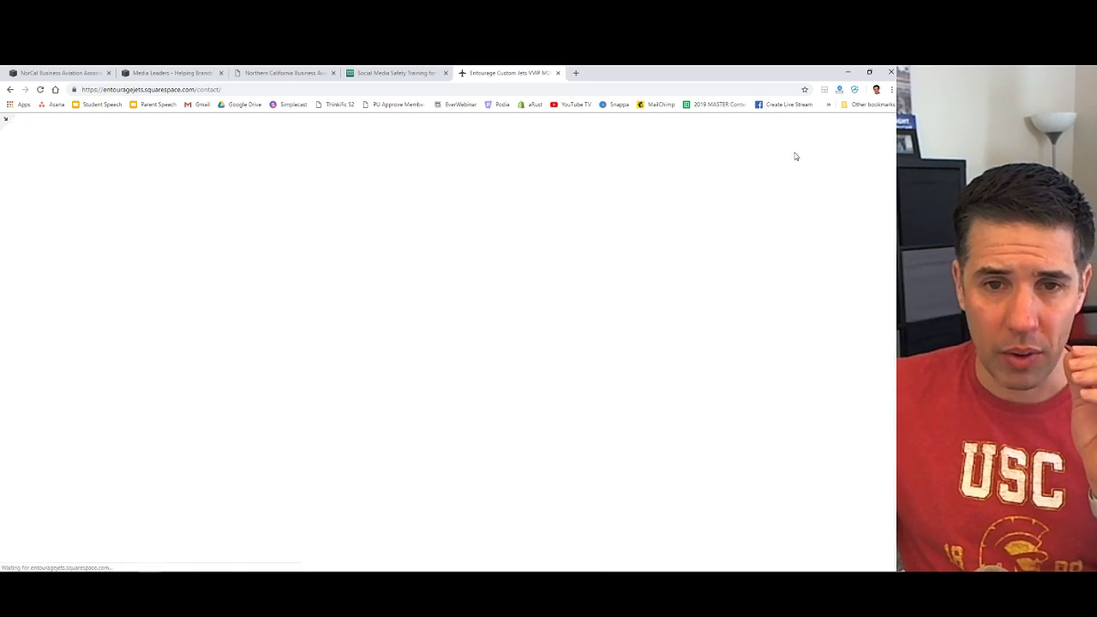
pyautogui.scroll(-5, 424, 242)
pyautogui.scroll(5, 387, 248)
pyautogui.click(752, 134)
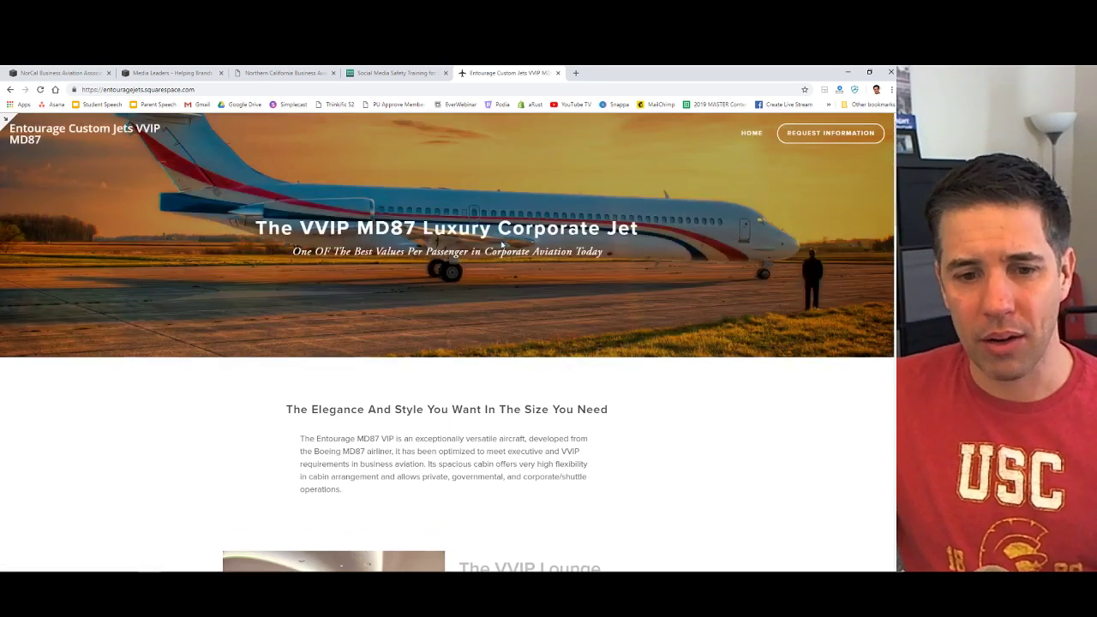
pyautogui.scroll(-4, 504, 247)
pyautogui.scroll(4, 504, 246)
pyautogui.click(374, 72)
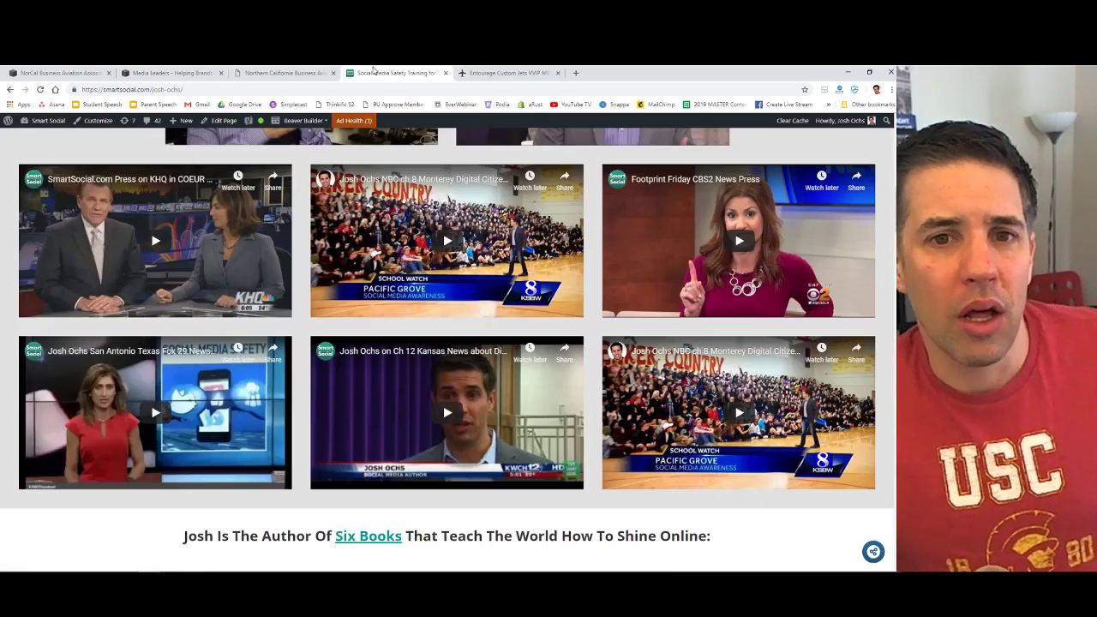
# Back in the NorCal editor, bring up the content block choices for the blank Membership Overview section.
pyautogui.click(86, 73)
pyautogui.scroll(5, 206, 203)
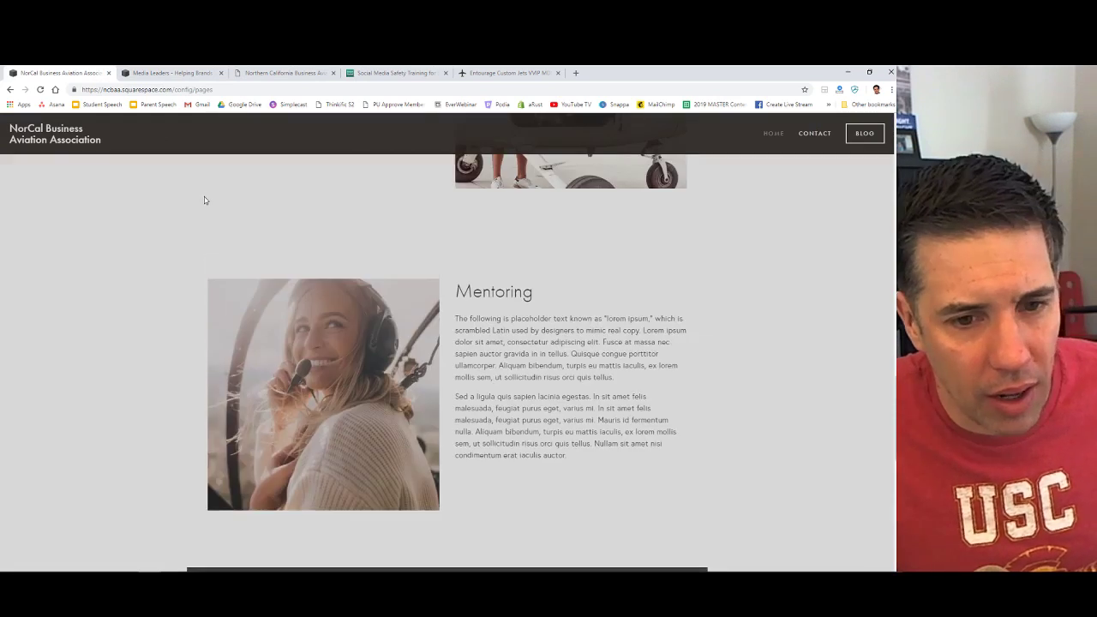
pyautogui.scroll(-5, 206, 204)
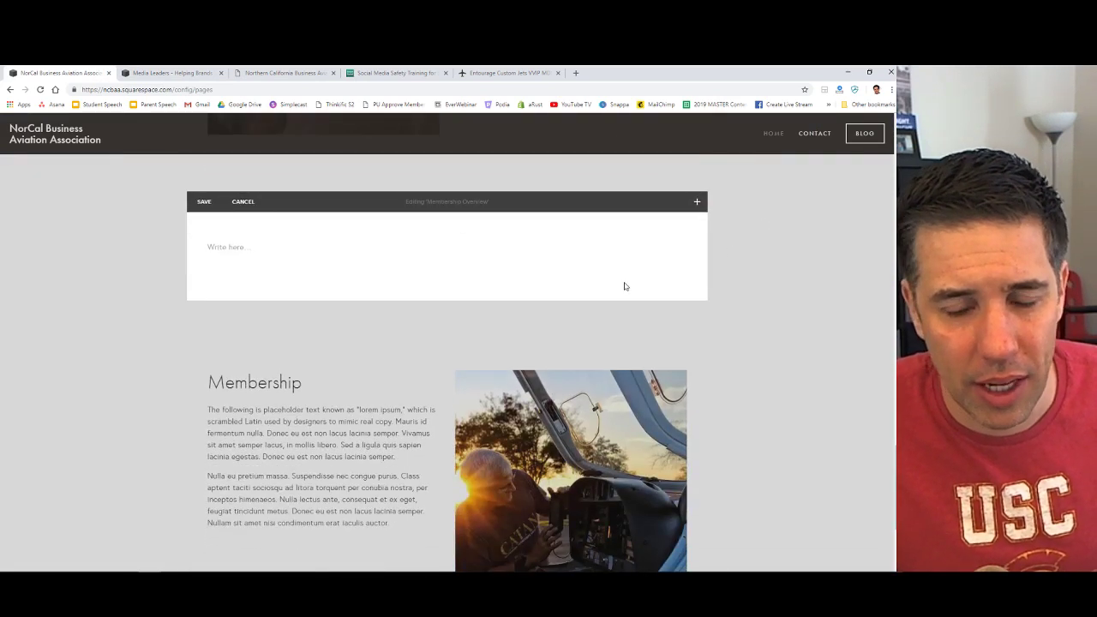
pyautogui.scroll(-2, 625, 286)
pyautogui.scroll(3, 625, 286)
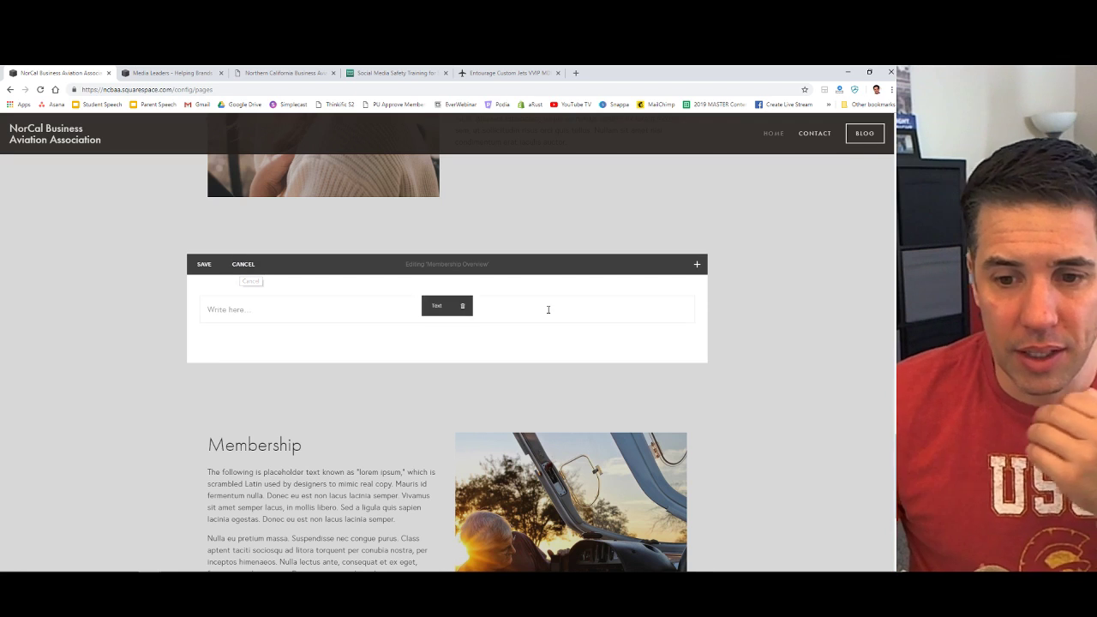
pyautogui.click(696, 265)
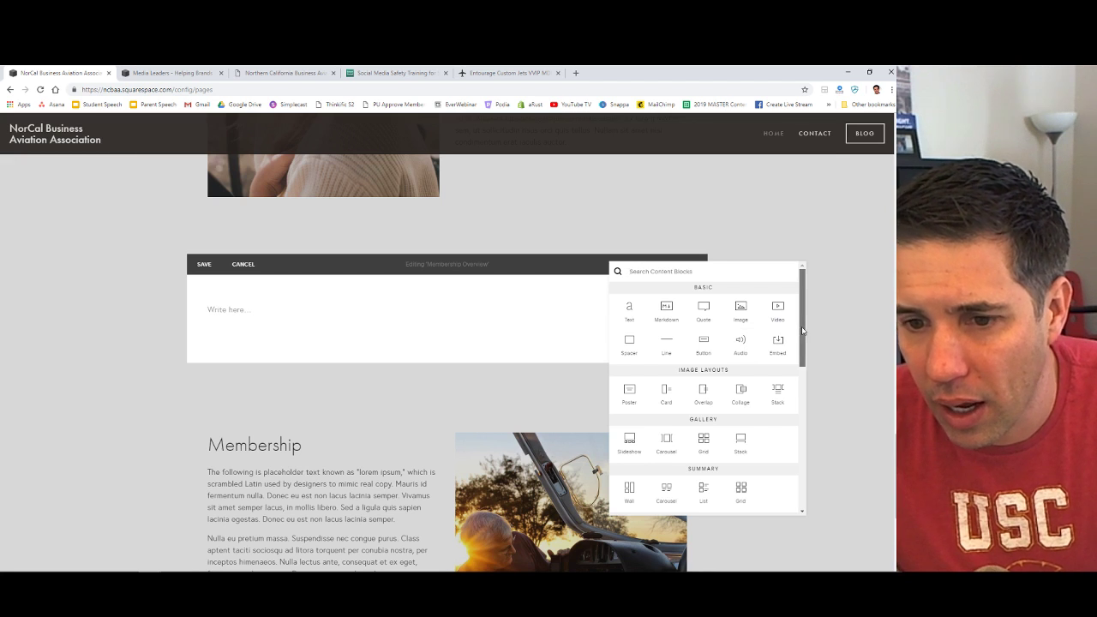
# Scroll through the content block picker, close it, and return to the empty Membership Overview section.
pyautogui.moveTo(802, 326); pyautogui.dragTo(810, 486)
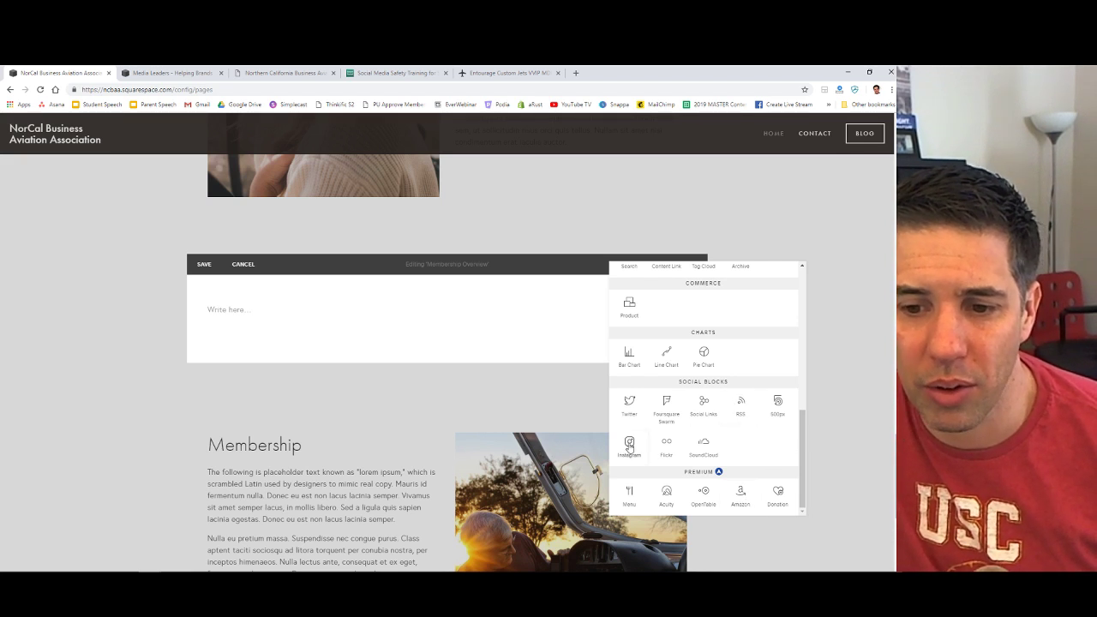
pyautogui.moveTo(802, 457); pyautogui.dragTo(801, 417)
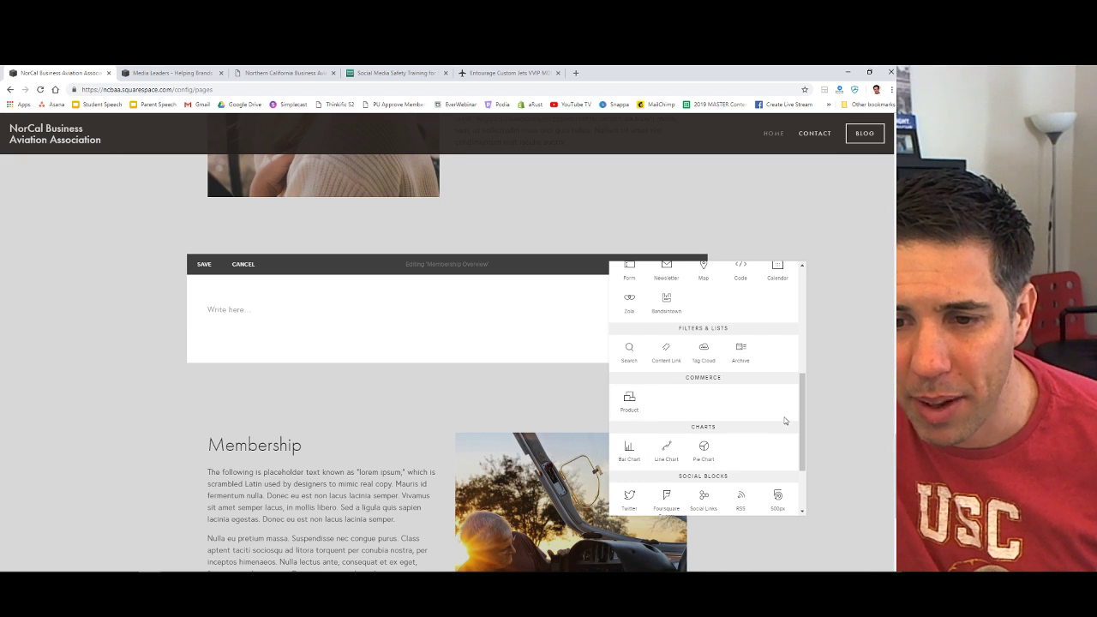
pyautogui.moveTo(805, 420); pyautogui.dragTo(804, 405)
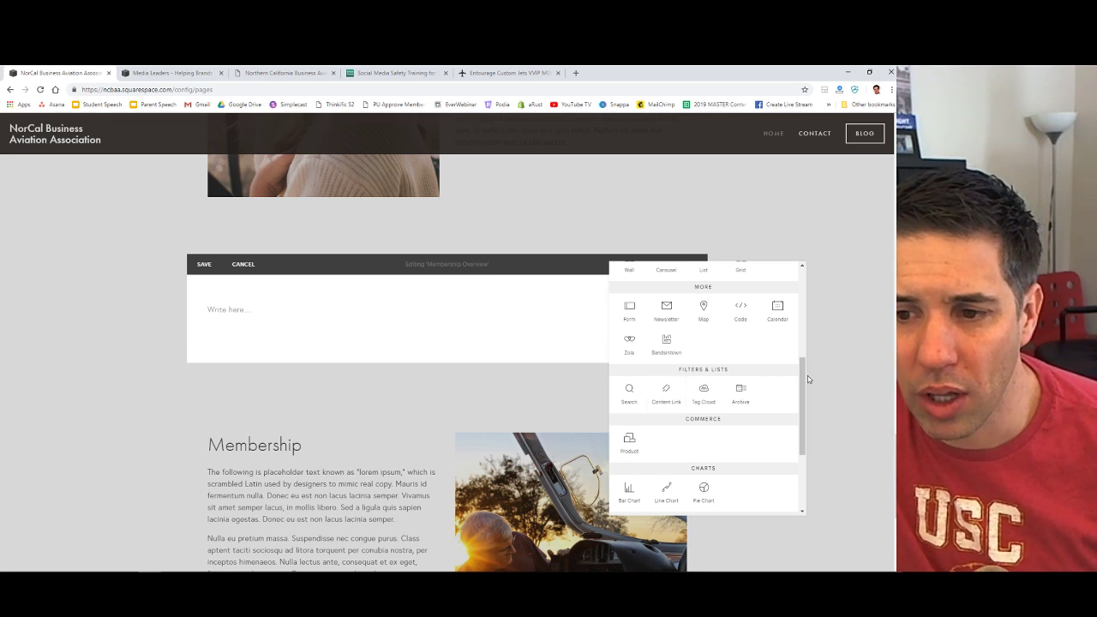
pyautogui.scroll(1, 776, 364)
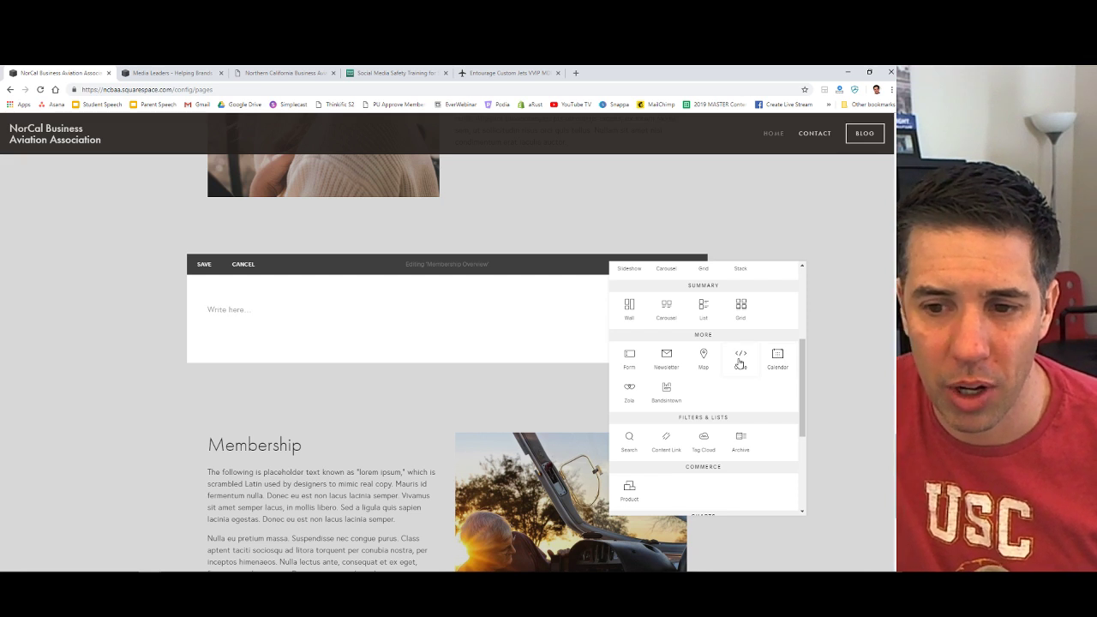
pyautogui.scroll(1, 711, 360)
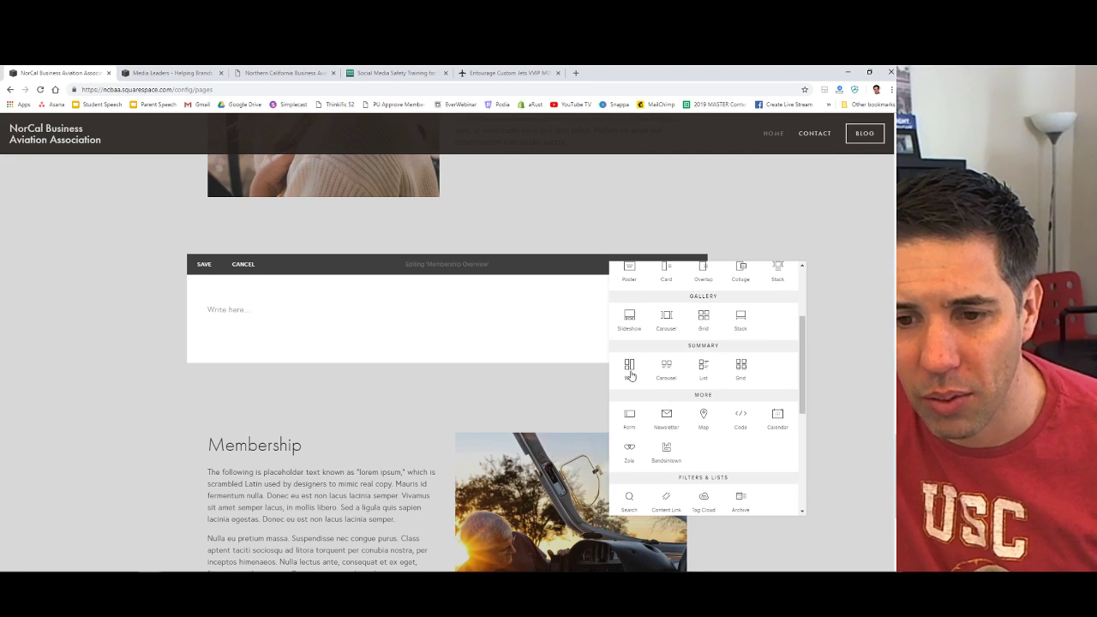
pyautogui.scroll(15, 562, 354)
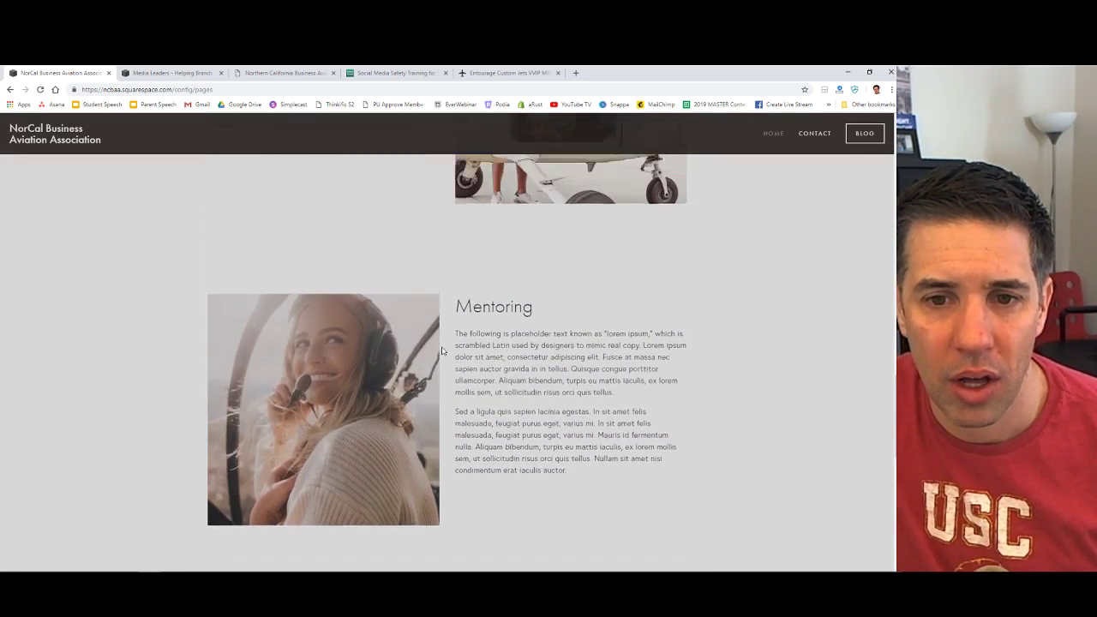
pyautogui.scroll(-4, 442, 350)
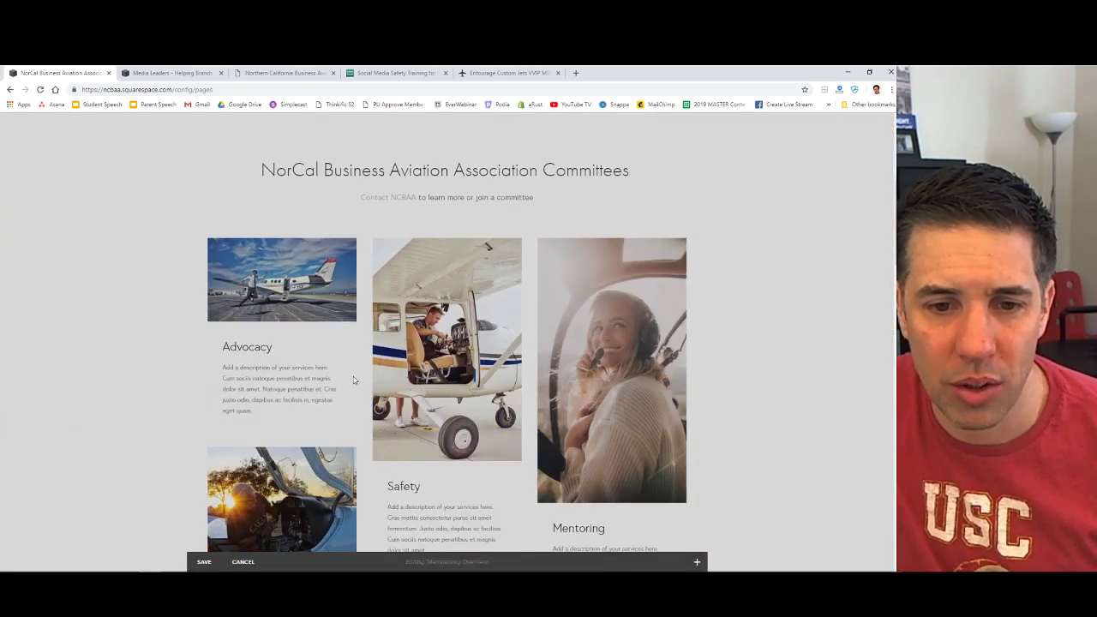
pyautogui.scroll(-10, 435, 375)
pyautogui.scroll(-6, 434, 375)
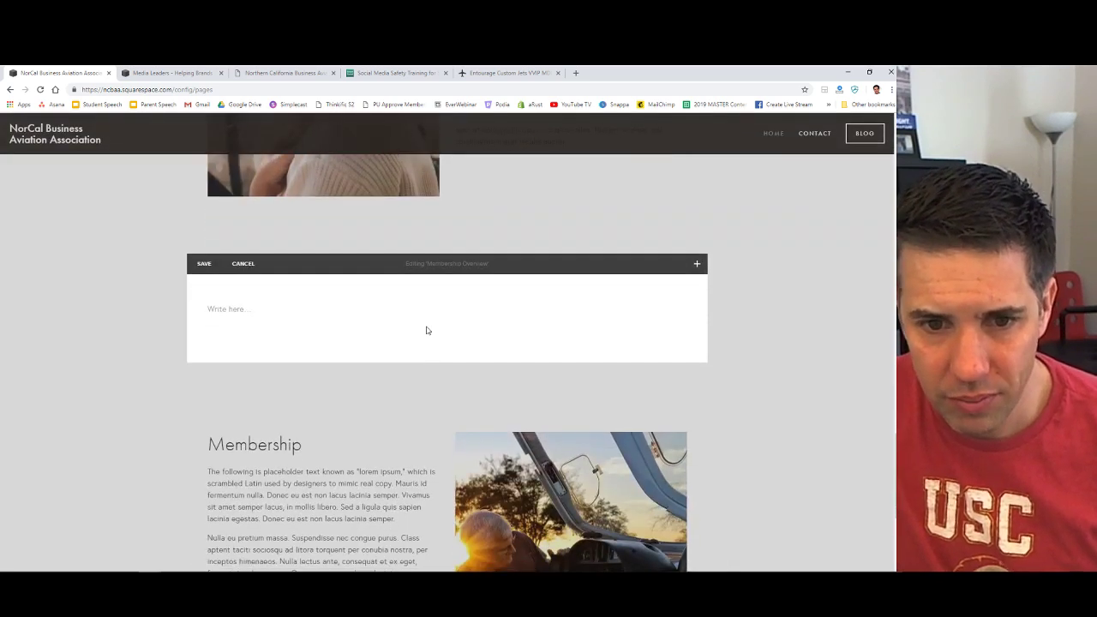
# Insert a poster image block into Membership Overview and open its image upload file picker.
pyautogui.click(697, 264)
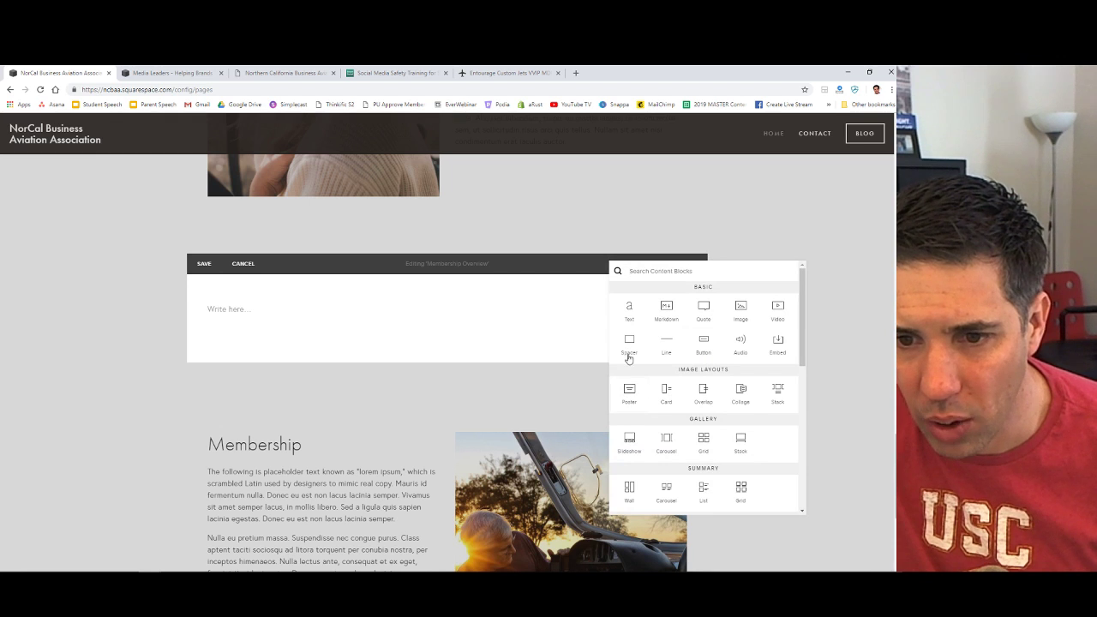
pyautogui.click(630, 392)
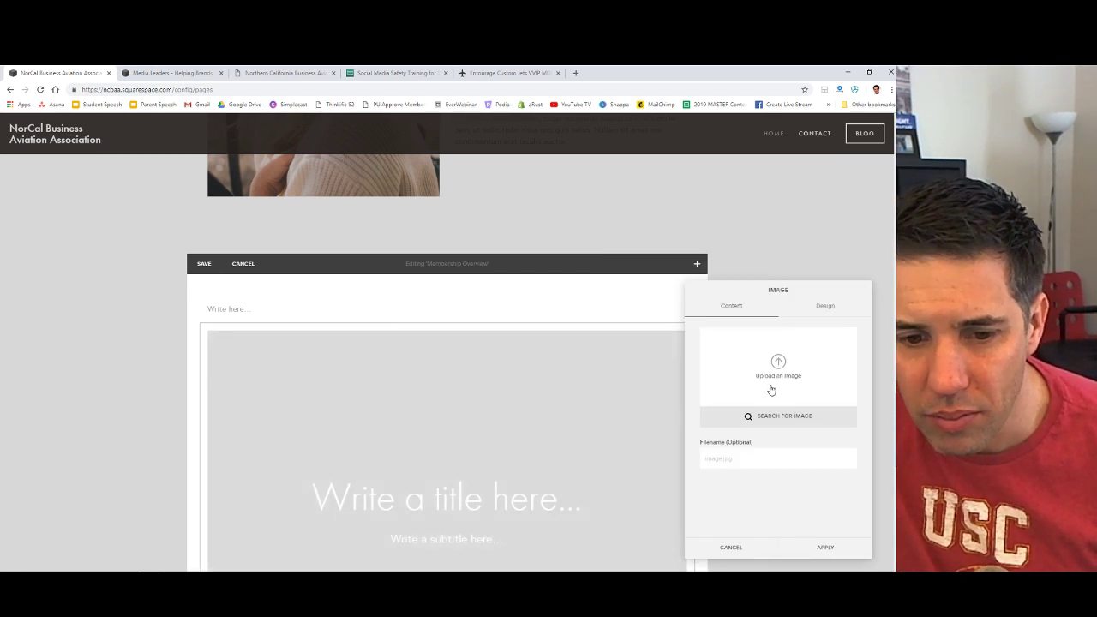
pyautogui.scroll(-2, 404, 399)
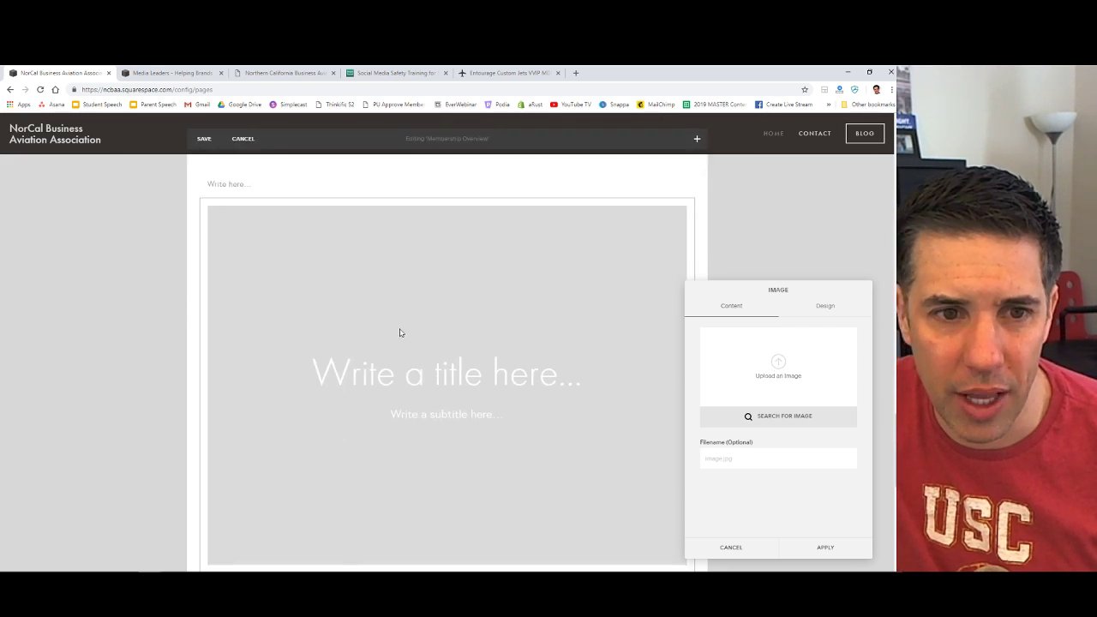
pyautogui.click(824, 309)
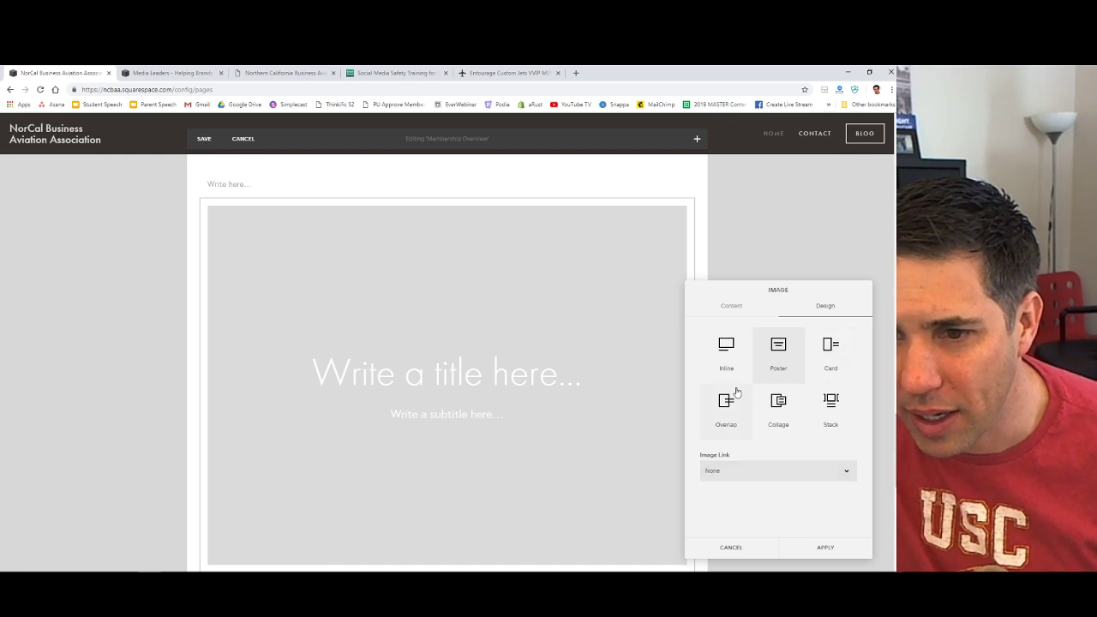
pyautogui.click(724, 314)
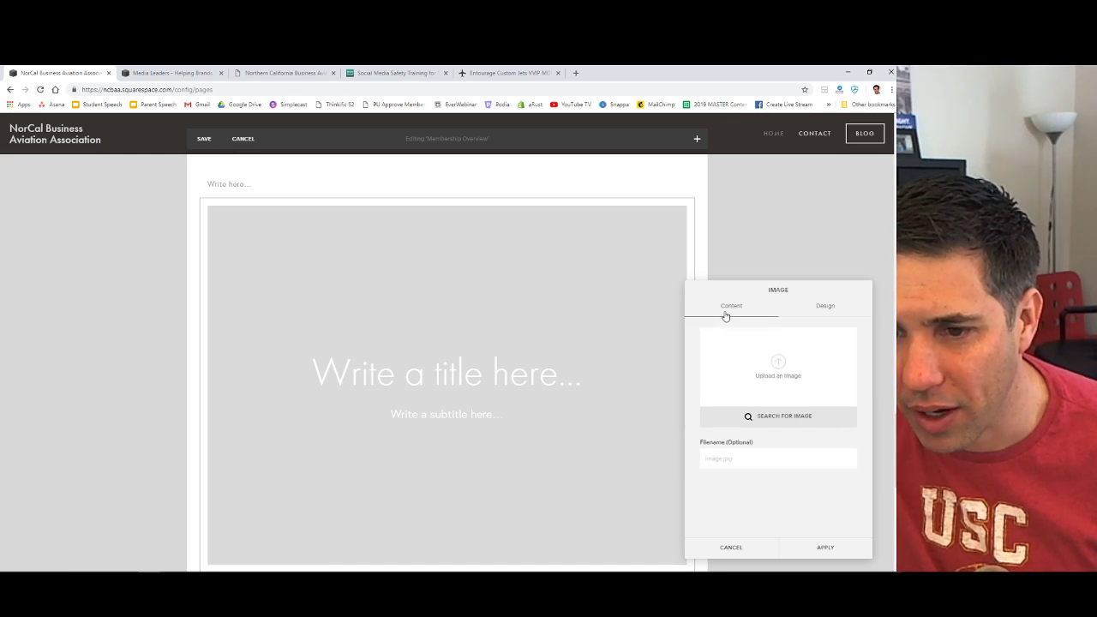
pyautogui.click(779, 383)
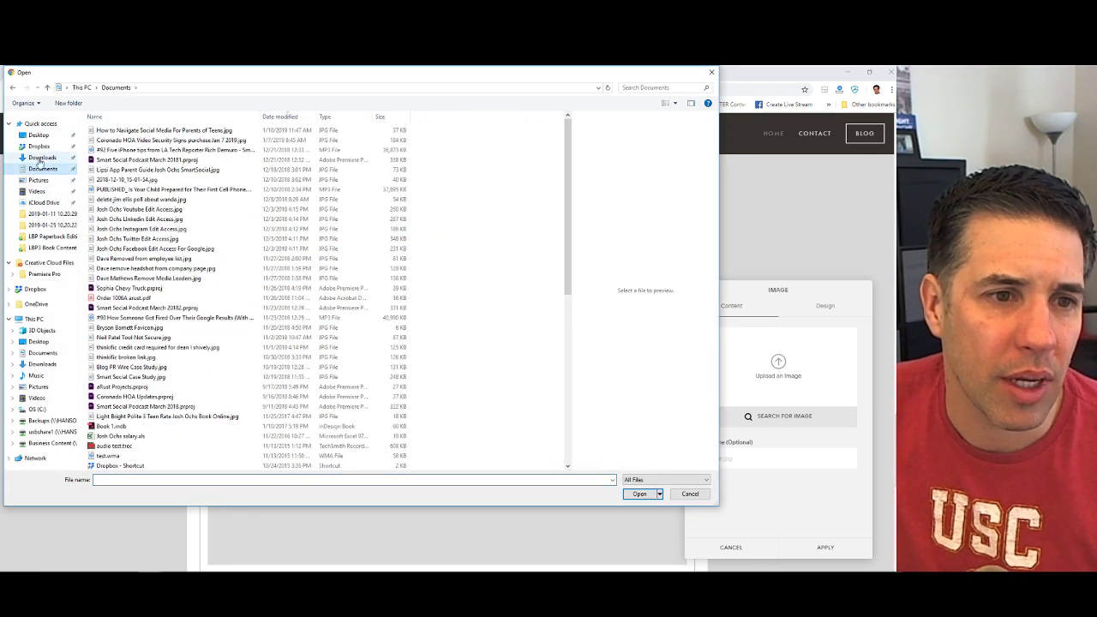
# Upload laurent-perren-725283-unsplash.jpg from Downloads into the poster block, then switch to the Entourage tab.
pyautogui.click(41, 158)
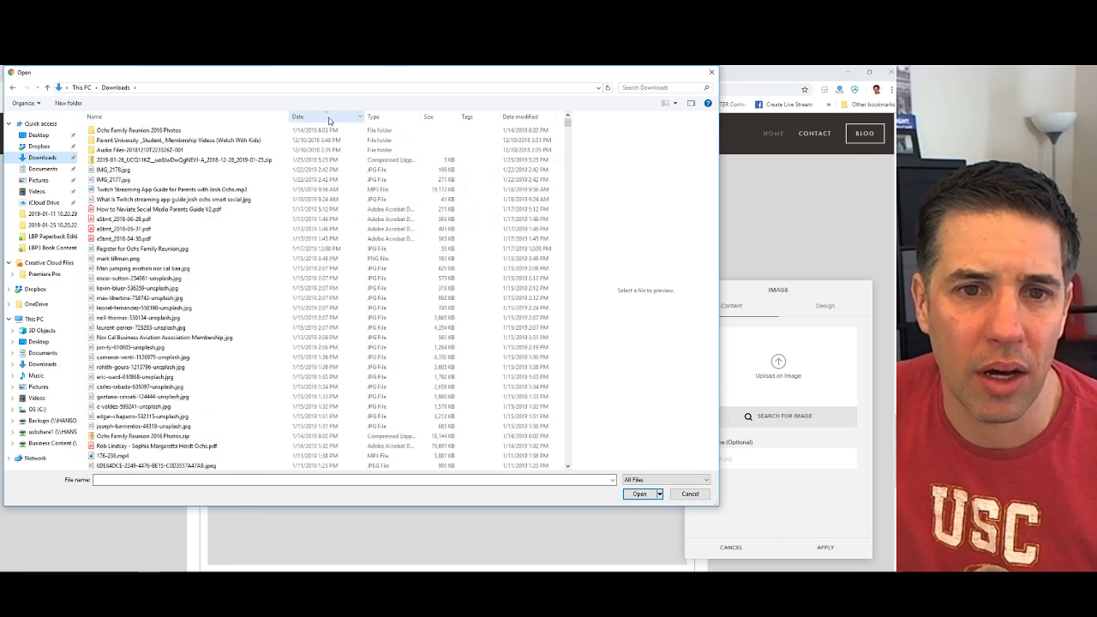
pyautogui.click(130, 309)
pyautogui.click(132, 317)
pyautogui.click(140, 309)
pyautogui.click(137, 327)
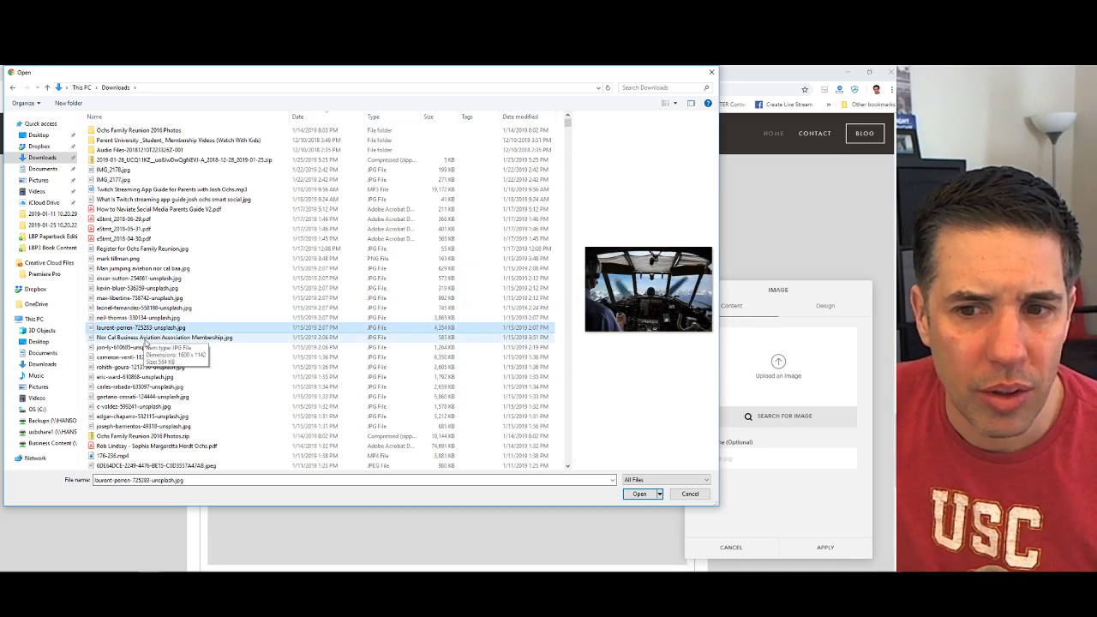
pyautogui.click(145, 339)
pyautogui.click(141, 328)
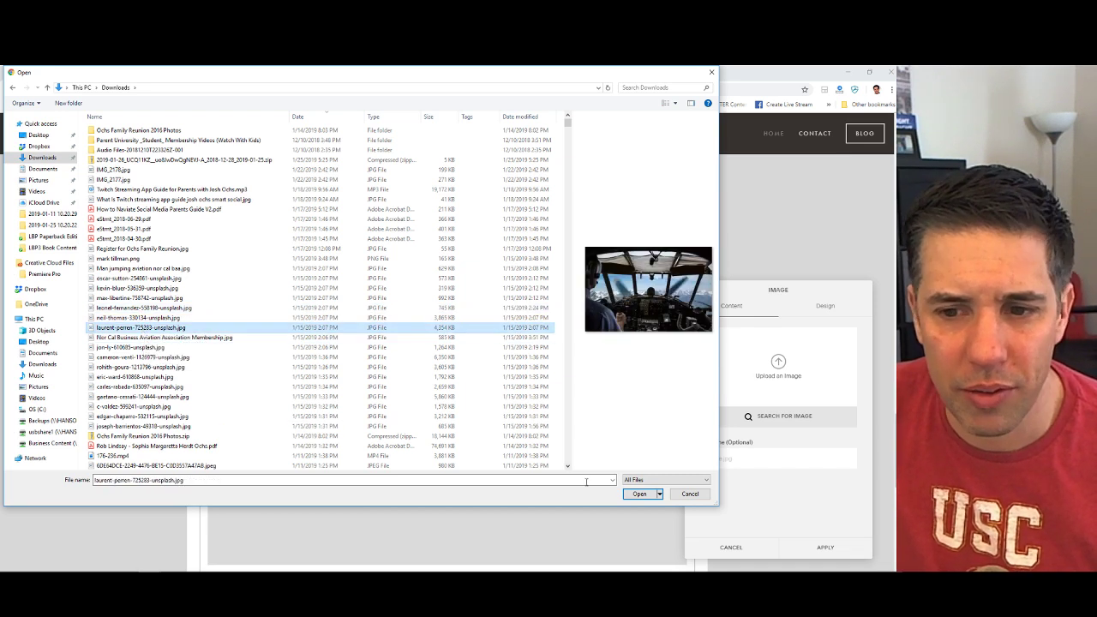
pyautogui.click(639, 494)
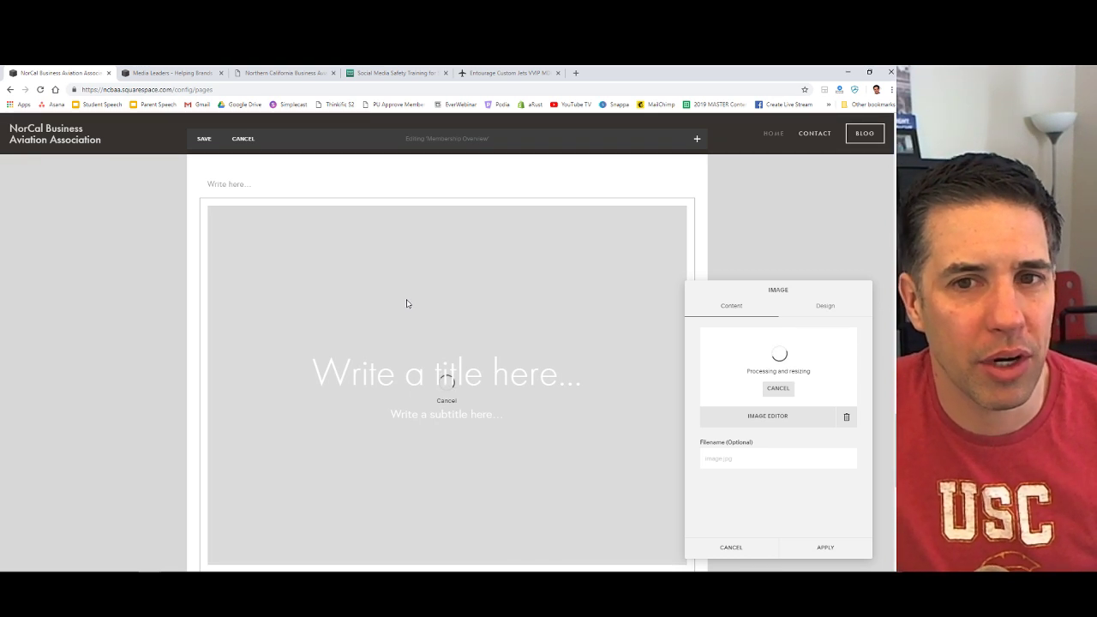
pyautogui.click(506, 73)
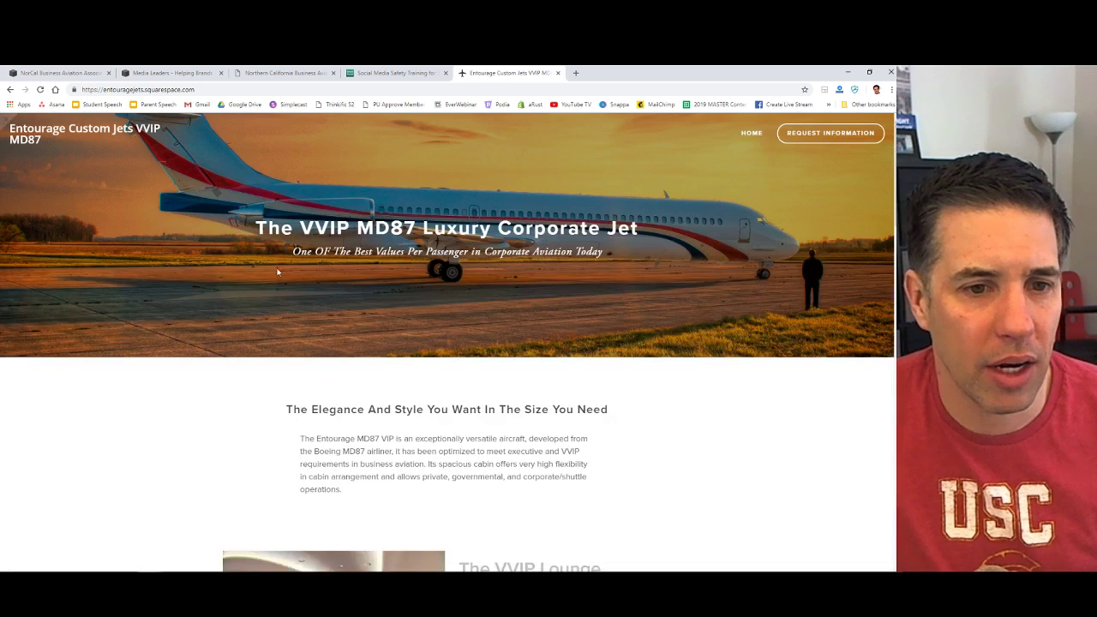
# Browse the Entourage site's page editor, viewing the Jet Range and Features sections.
pyautogui.click(7, 120)
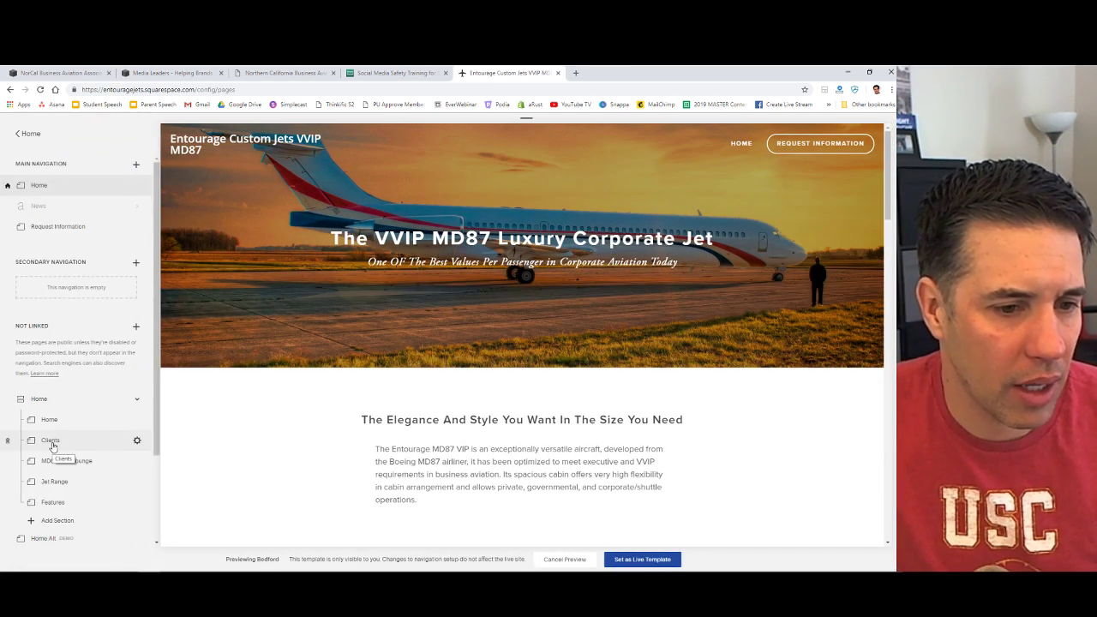
pyautogui.click(62, 485)
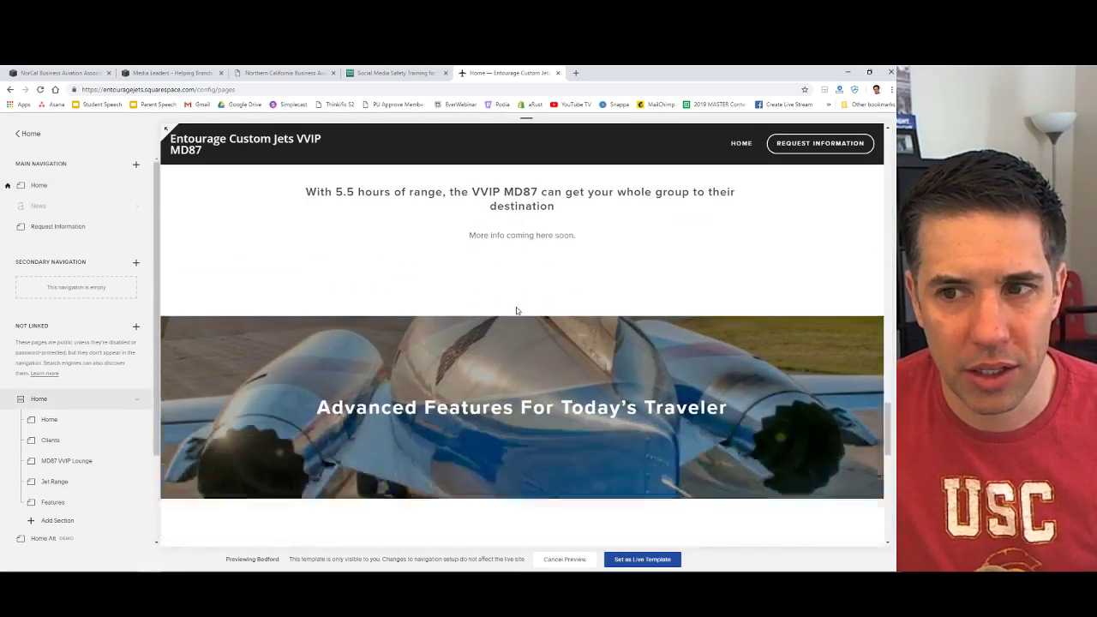
pyautogui.scroll(-3, 518, 310)
pyautogui.scroll(20, 517, 311)
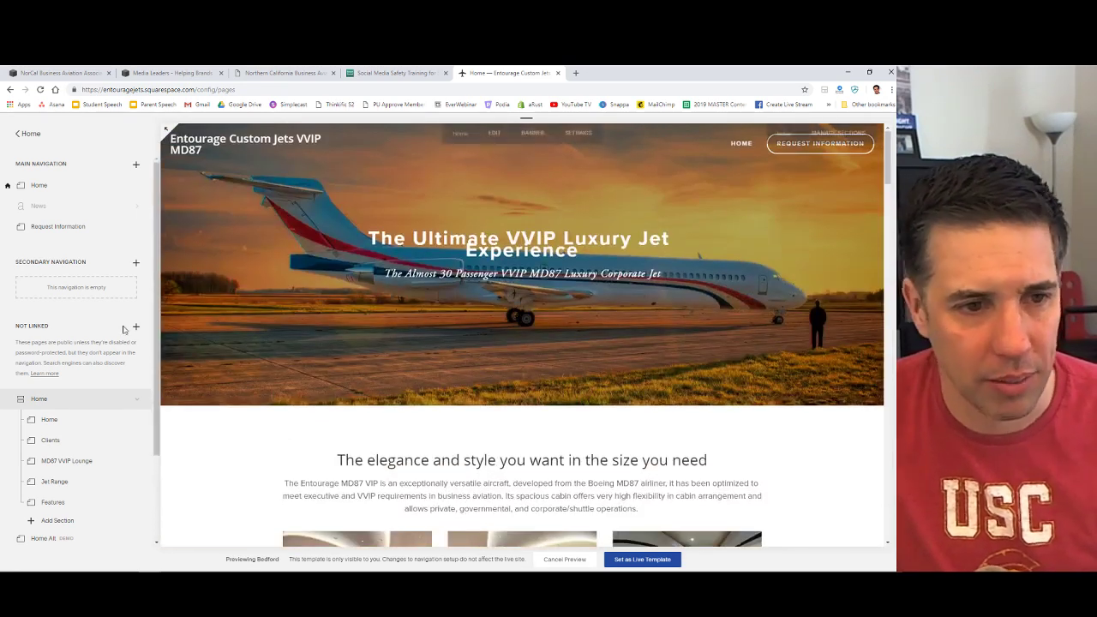
pyautogui.click(45, 504)
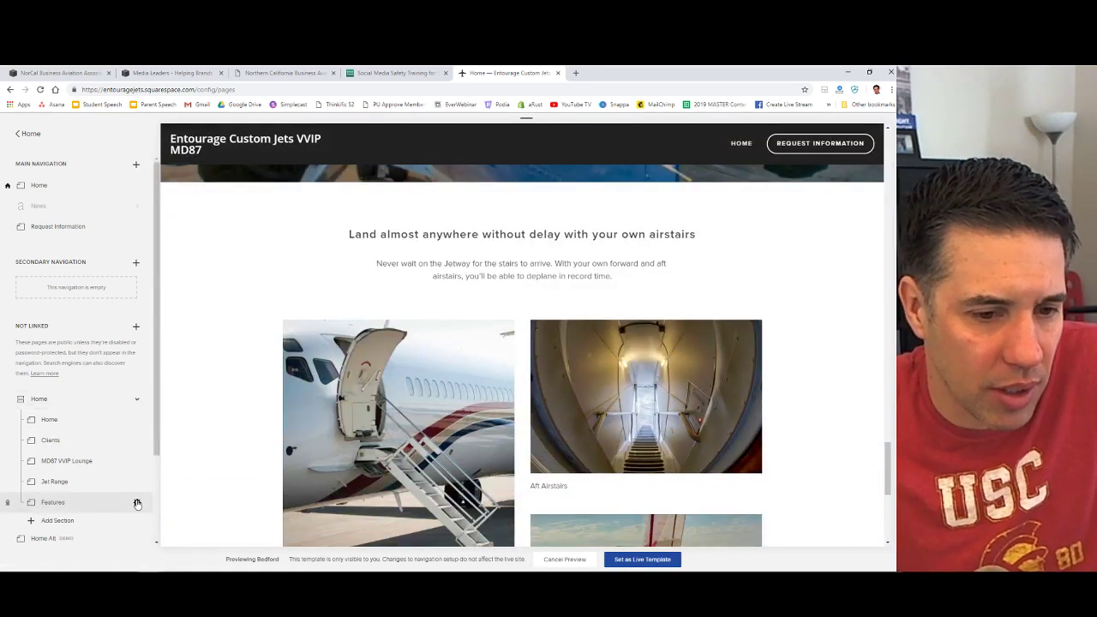
# Review the Features page settings' Basic, SEO and Social tabs, cancel, and return to NorCal.
pyautogui.click(137, 504)
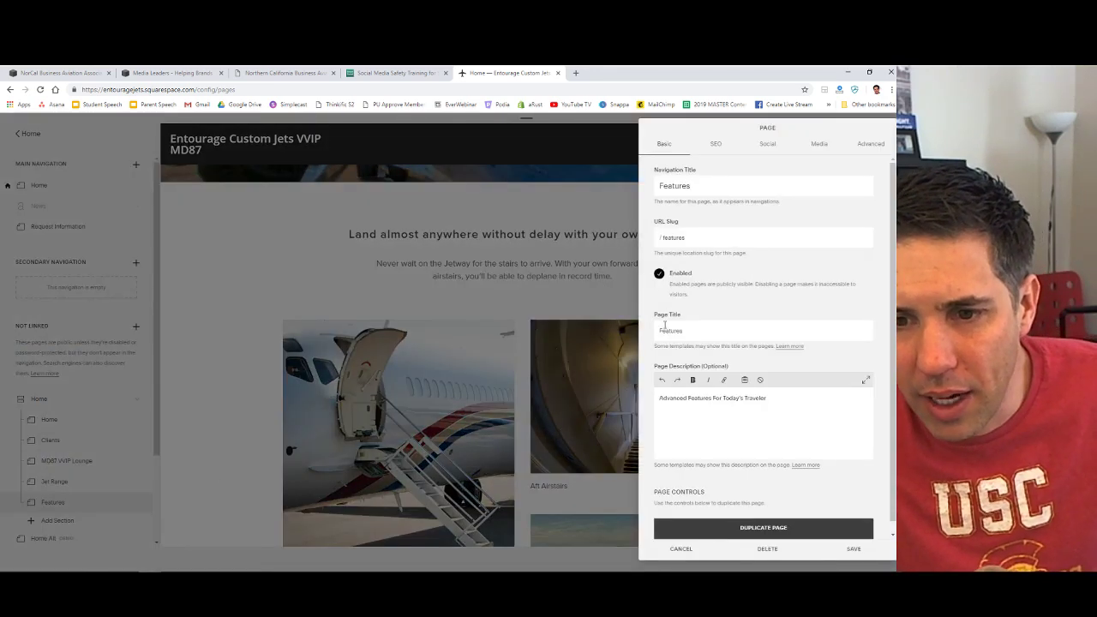
pyautogui.click(718, 143)
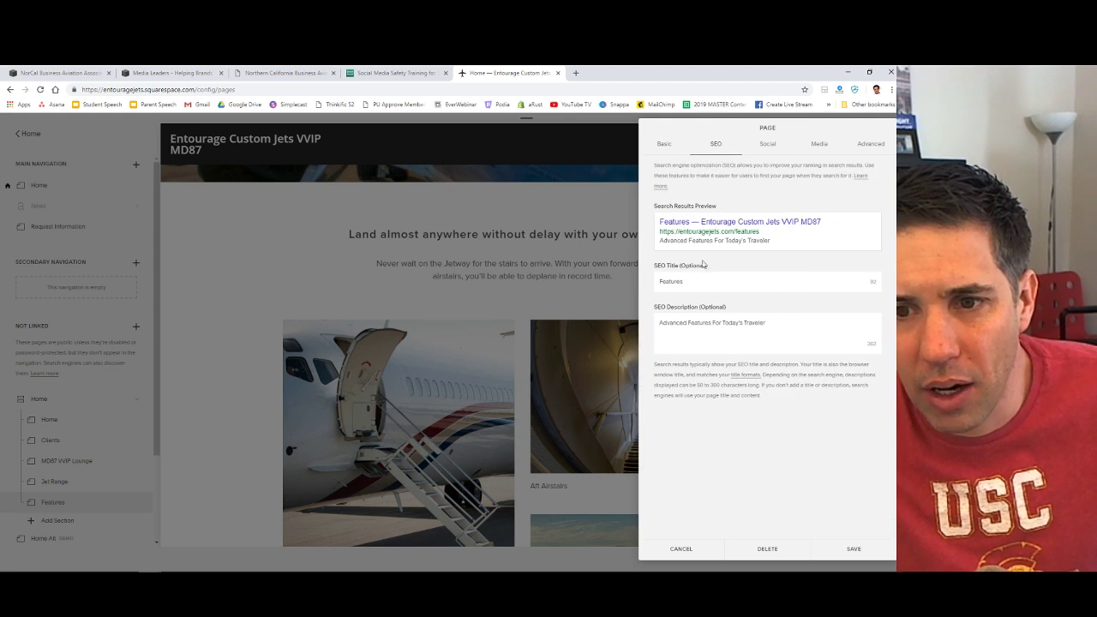
pyautogui.click(767, 145)
pyautogui.click(664, 145)
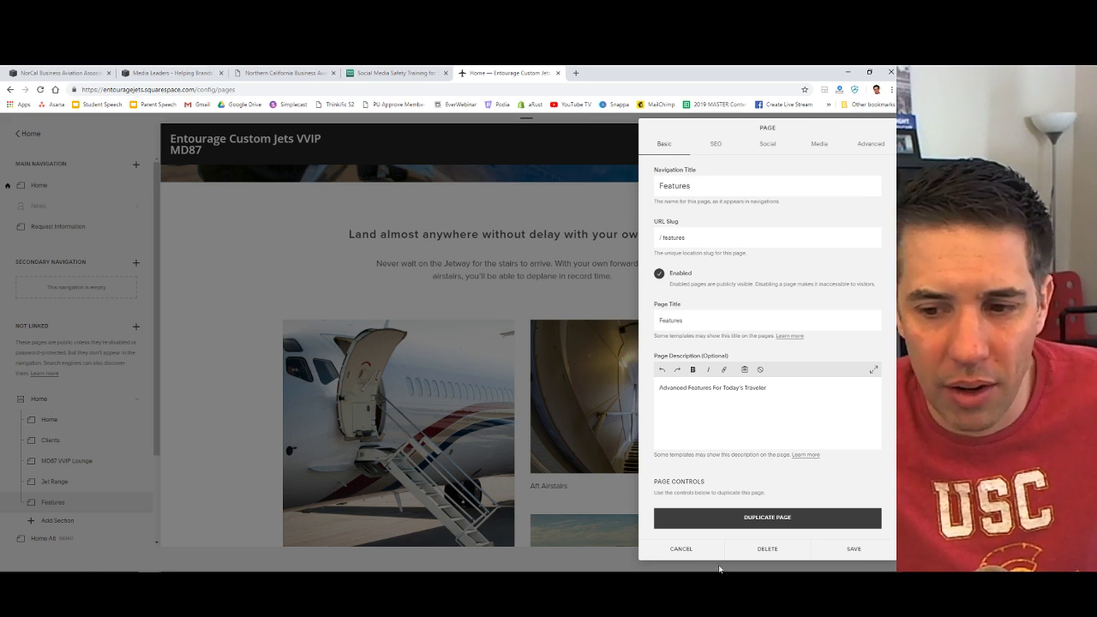
pyautogui.click(680, 548)
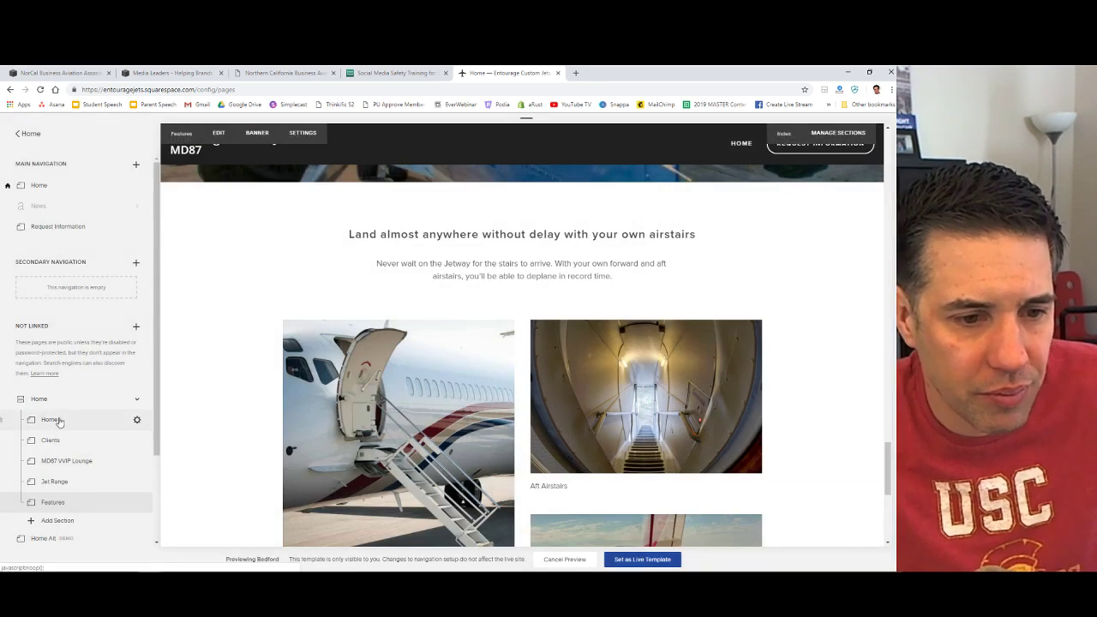
pyautogui.scroll(3, 472, 223)
pyautogui.click(63, 73)
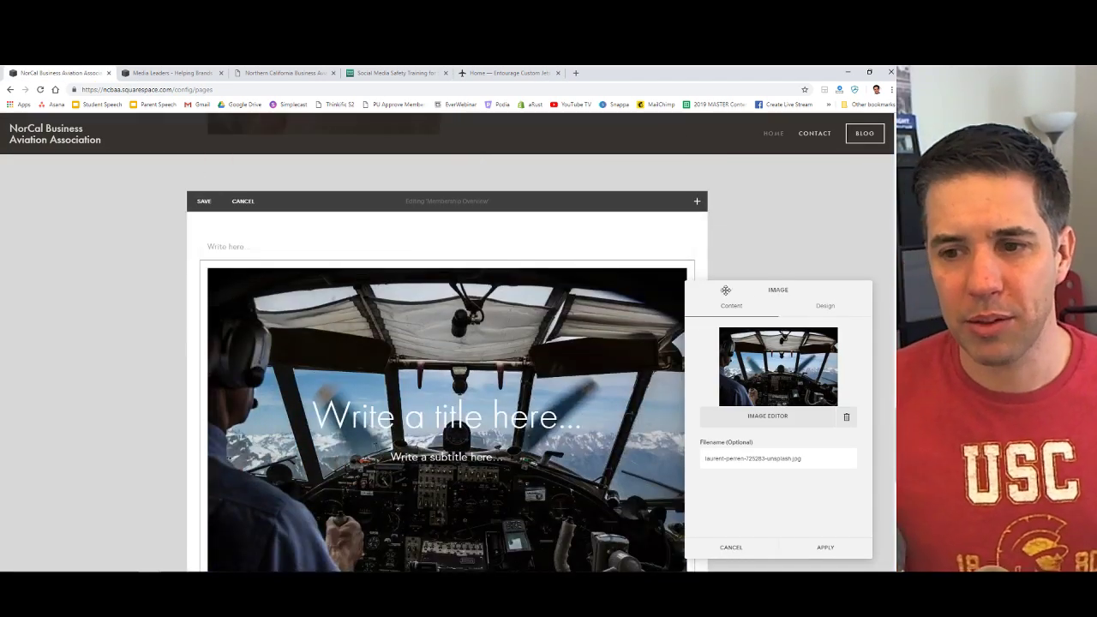
# Discard the poster image changes and cancel editing the Membership Overview section.
pyautogui.click(731, 547)
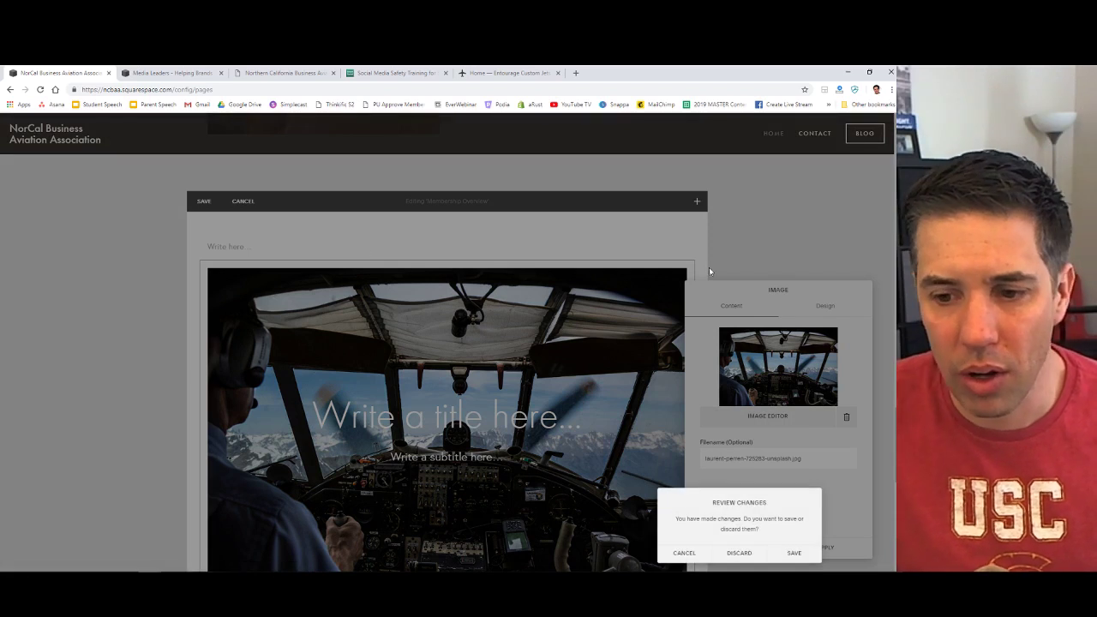
pyautogui.click(739, 553)
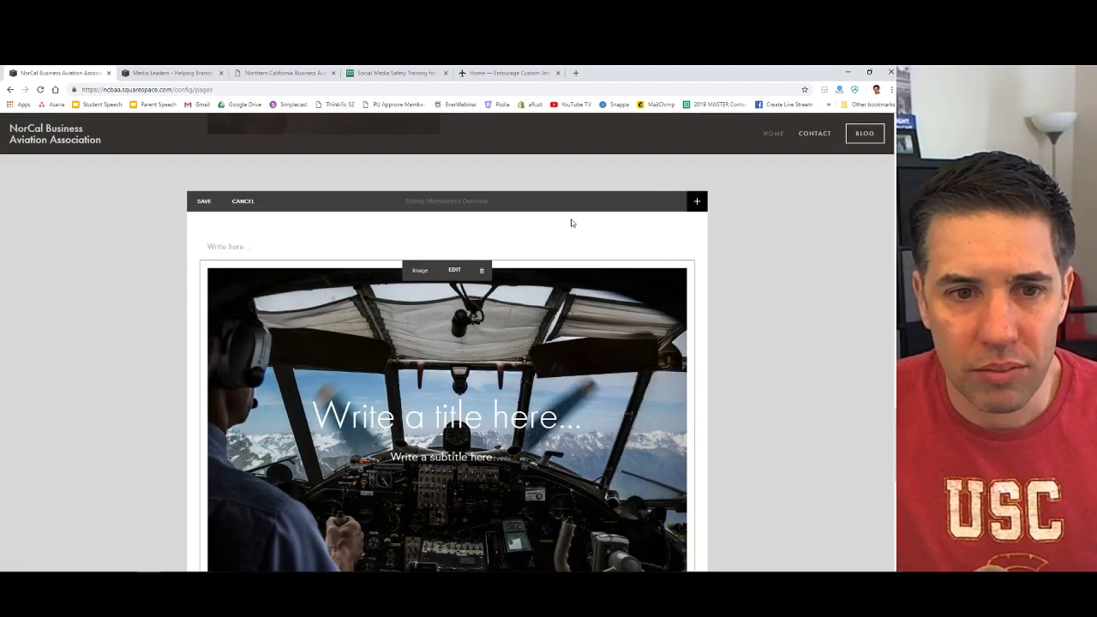
pyautogui.click(241, 201)
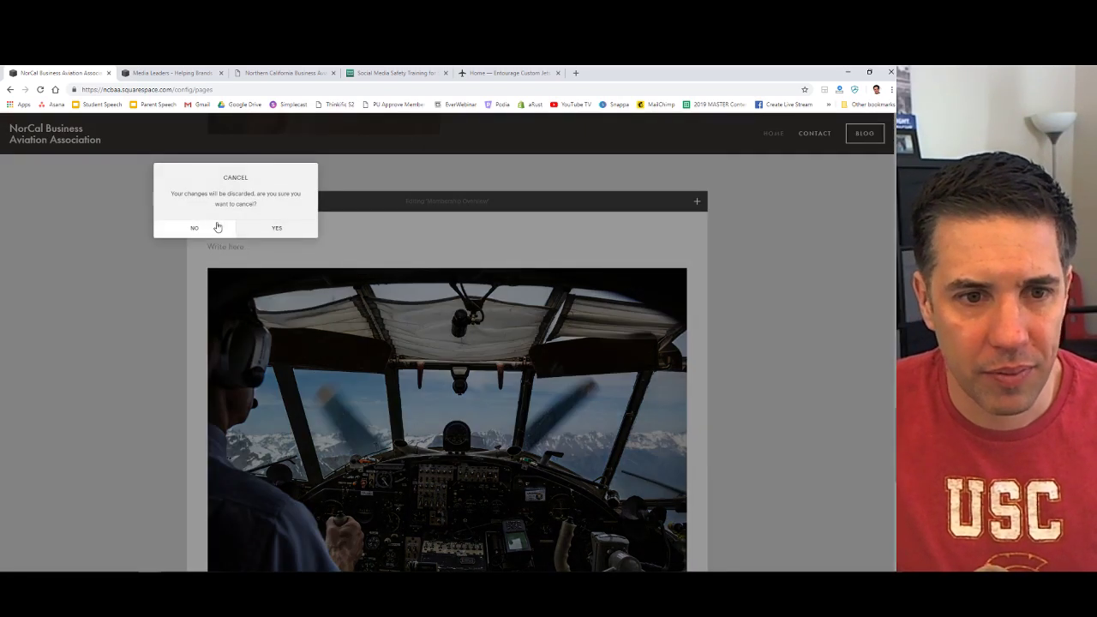
pyautogui.click(287, 228)
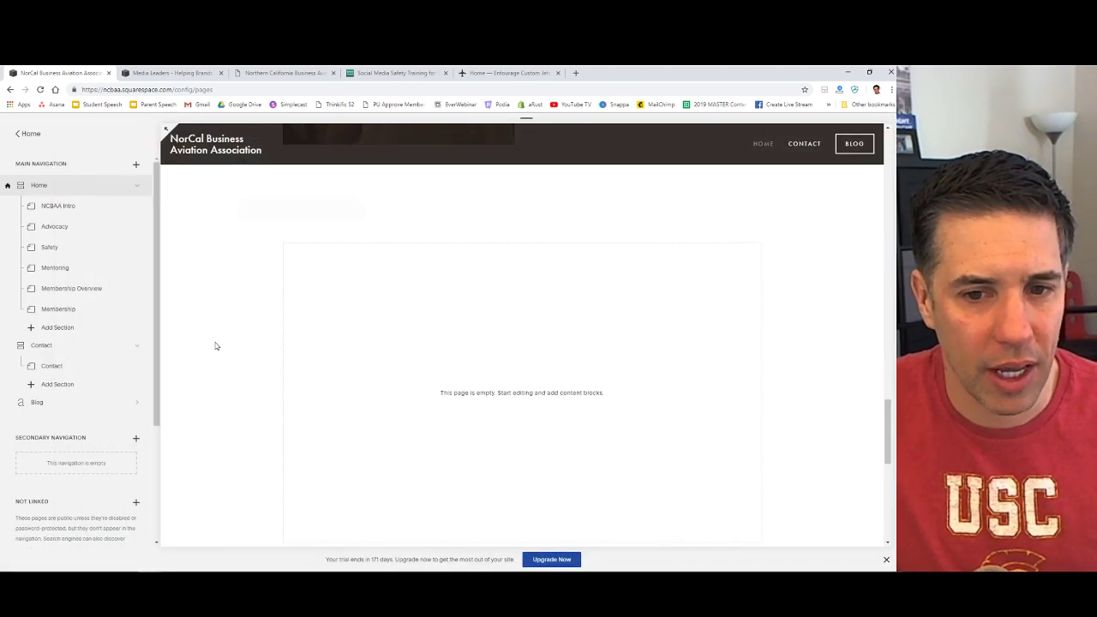
# Select Membership in the Pages panel and open its page settings.
pyautogui.click(49, 204)
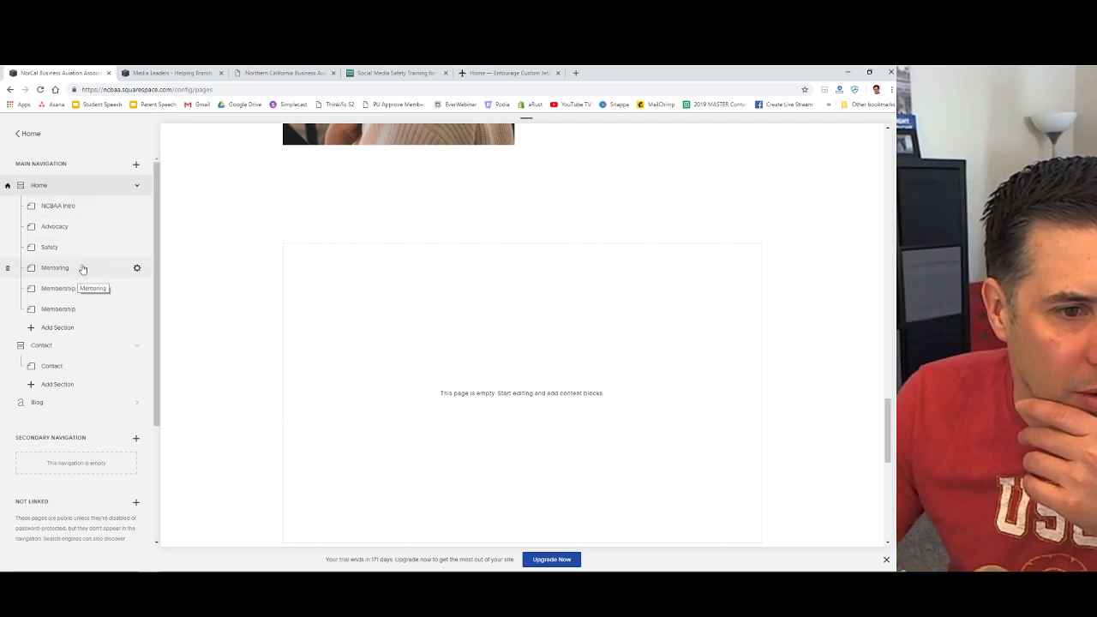
pyautogui.click(70, 310)
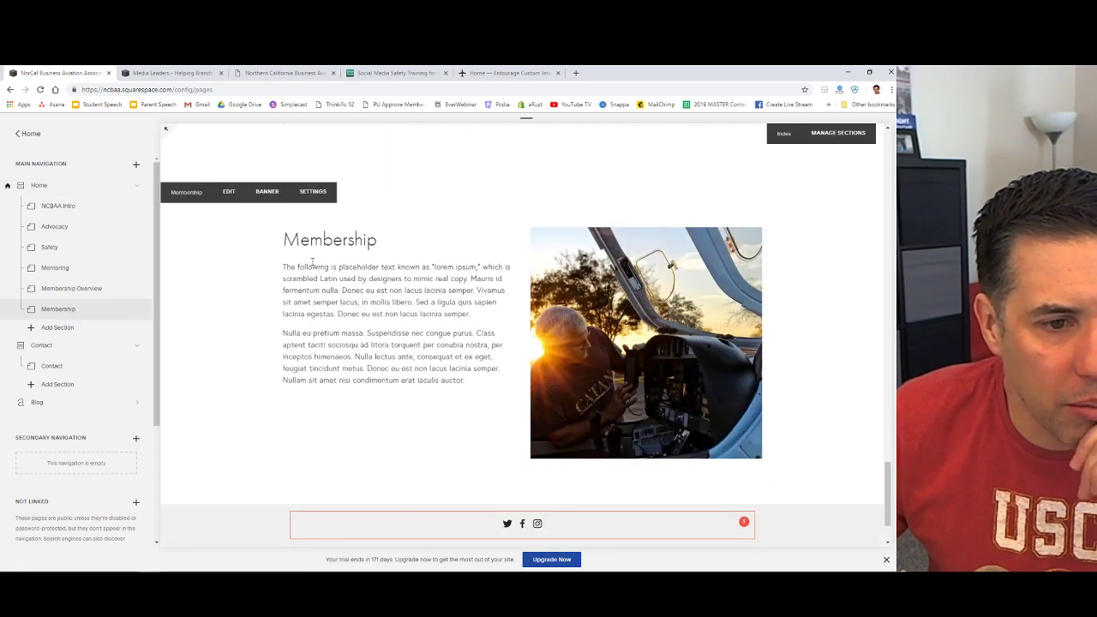
pyautogui.click(137, 311)
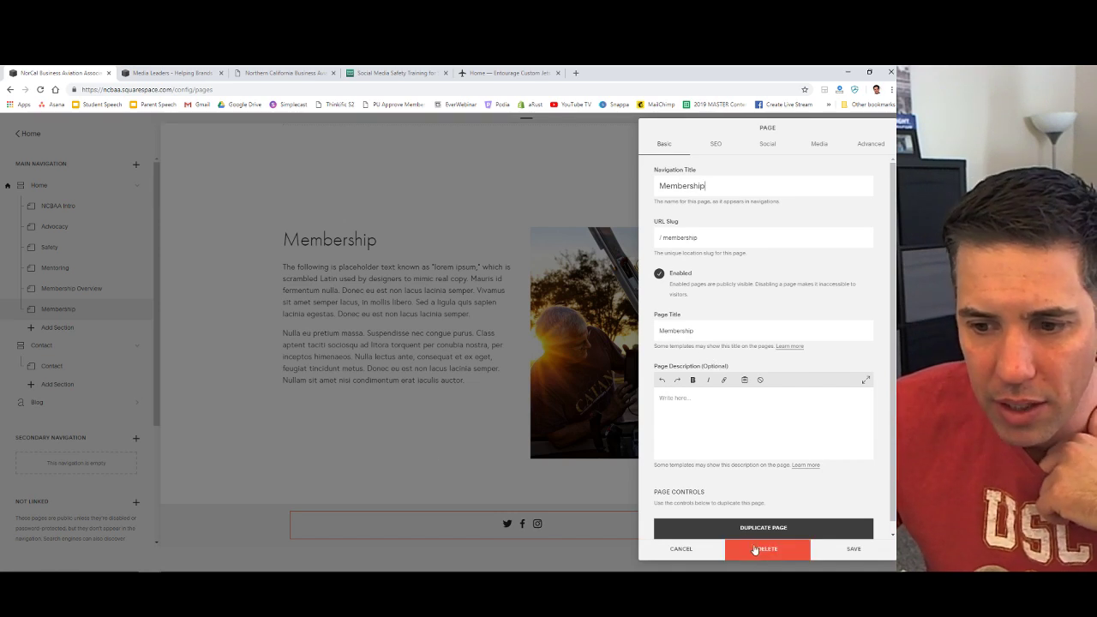
# Set the Membership page's SEO title to 'NCBAA Membership', review its other tabs, and save.
pyautogui.click(682, 549)
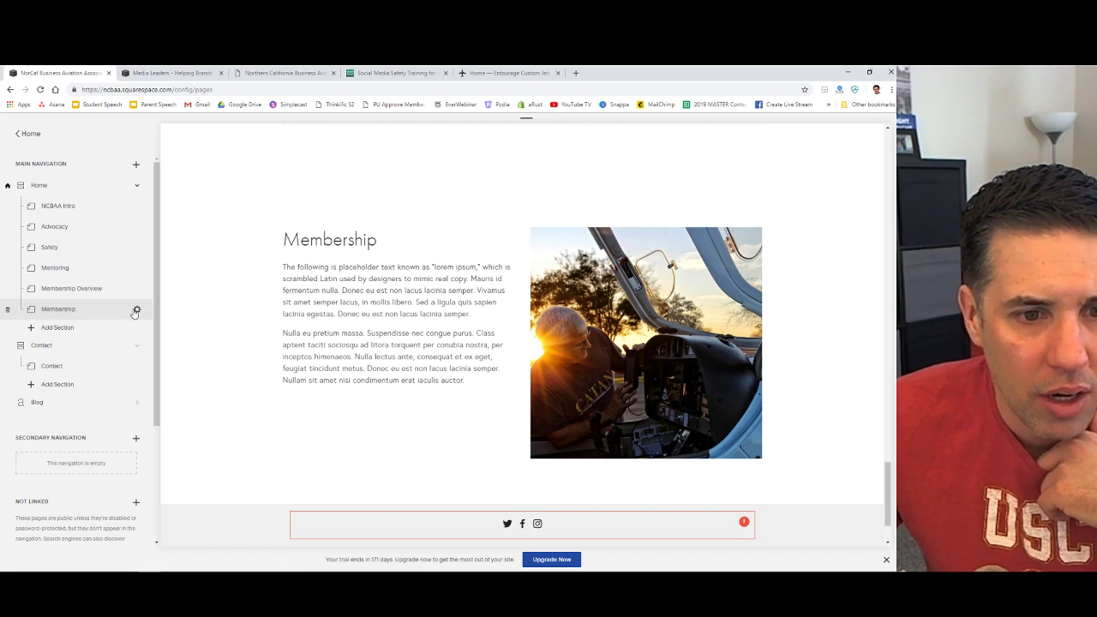
pyautogui.click(137, 311)
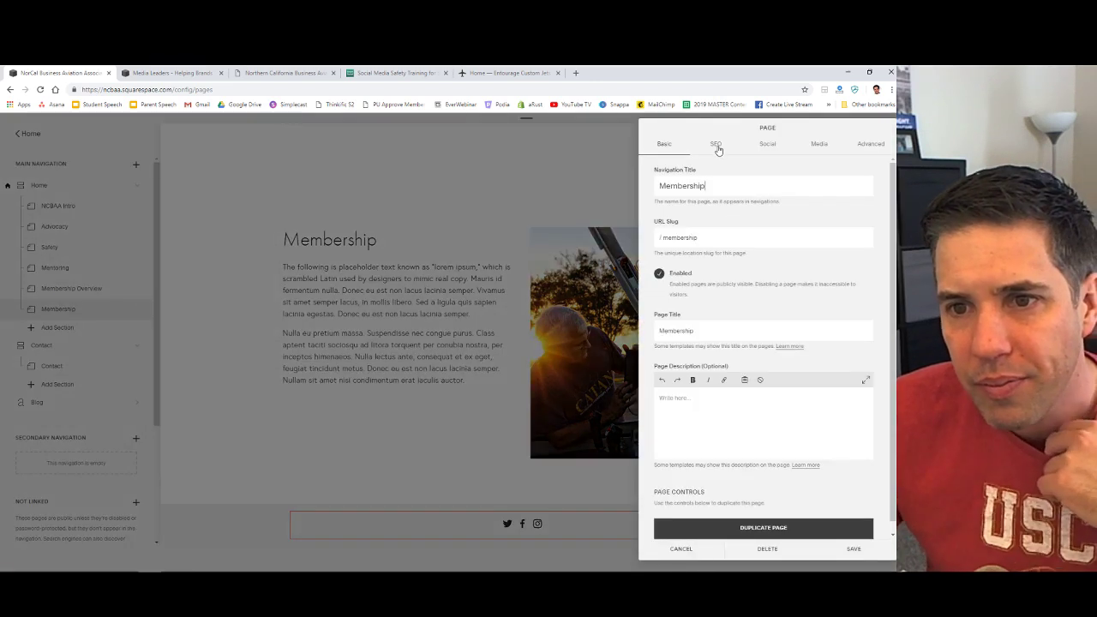
pyautogui.click(716, 145)
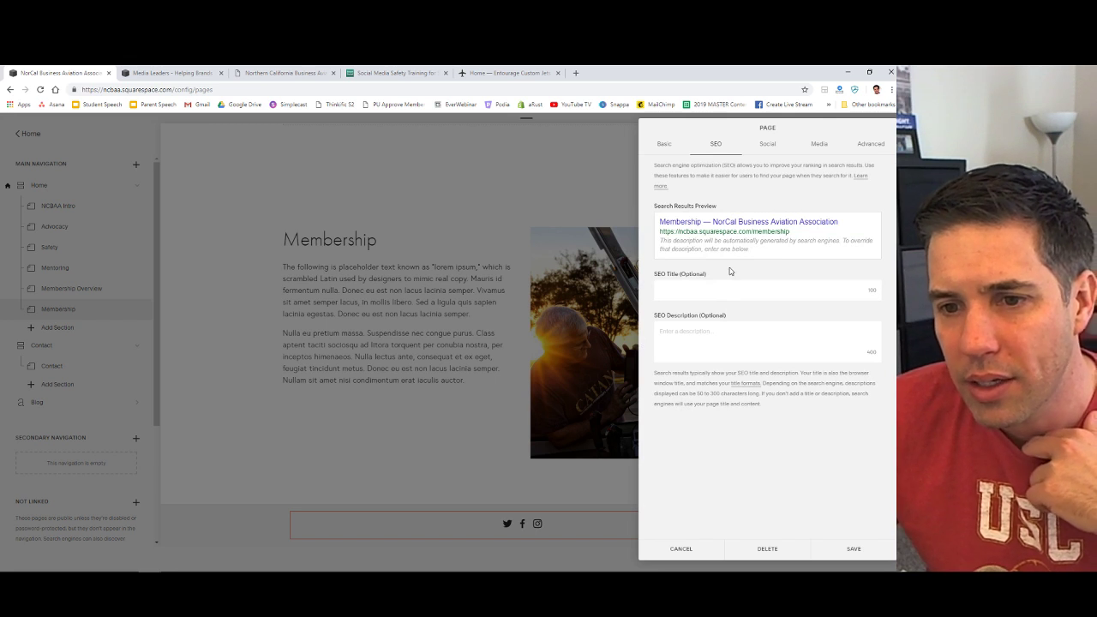
pyautogui.click(698, 293)
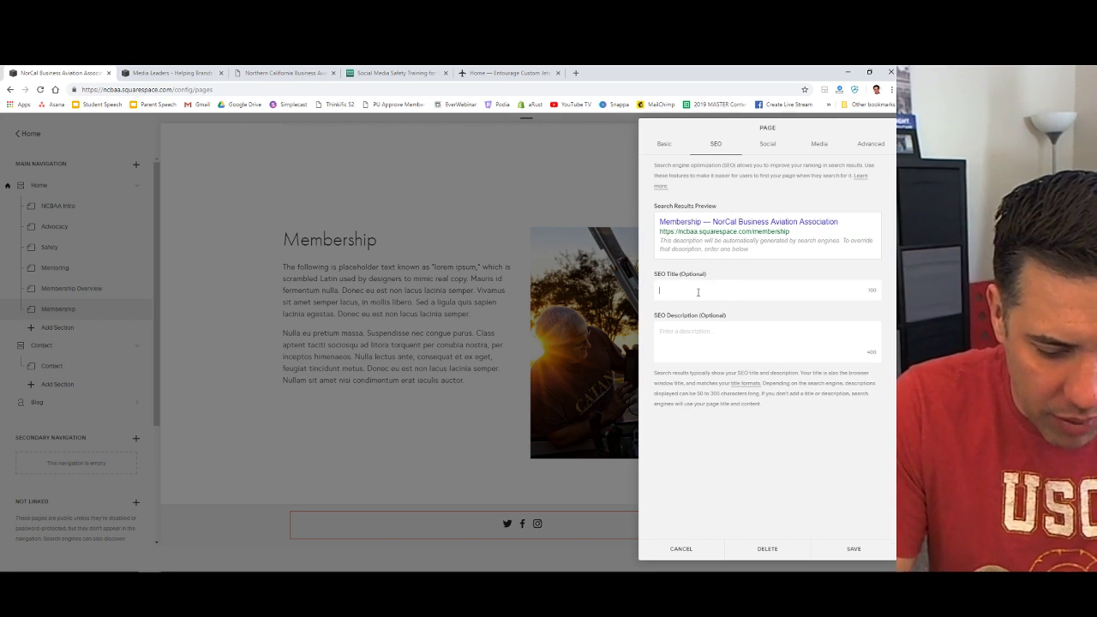
pyautogui.write('NCBAA')
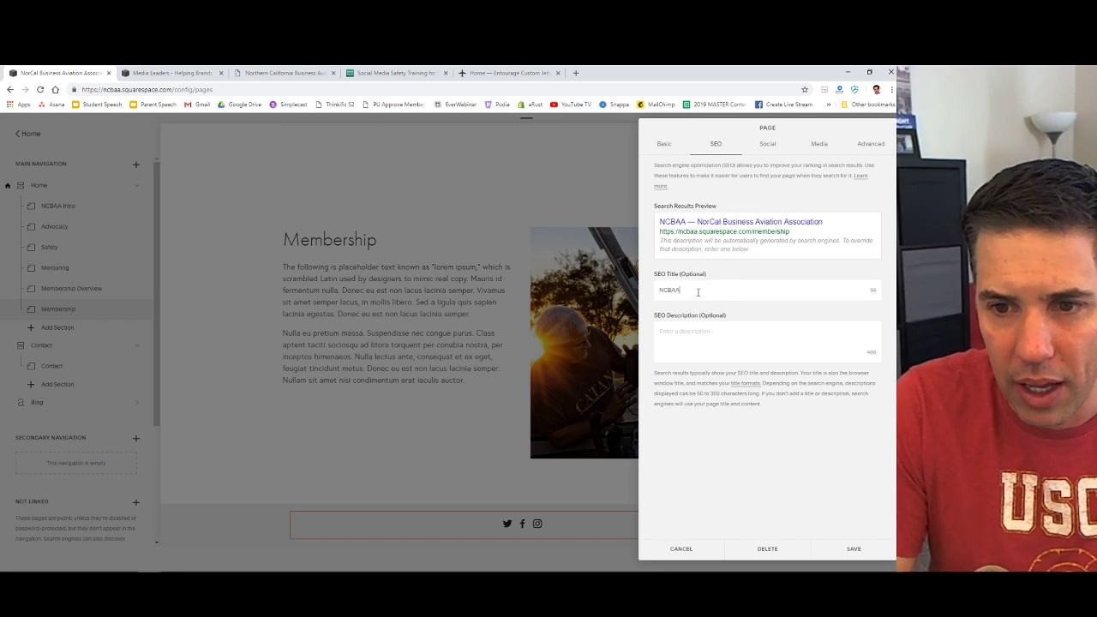
pyautogui.write(' Mem')
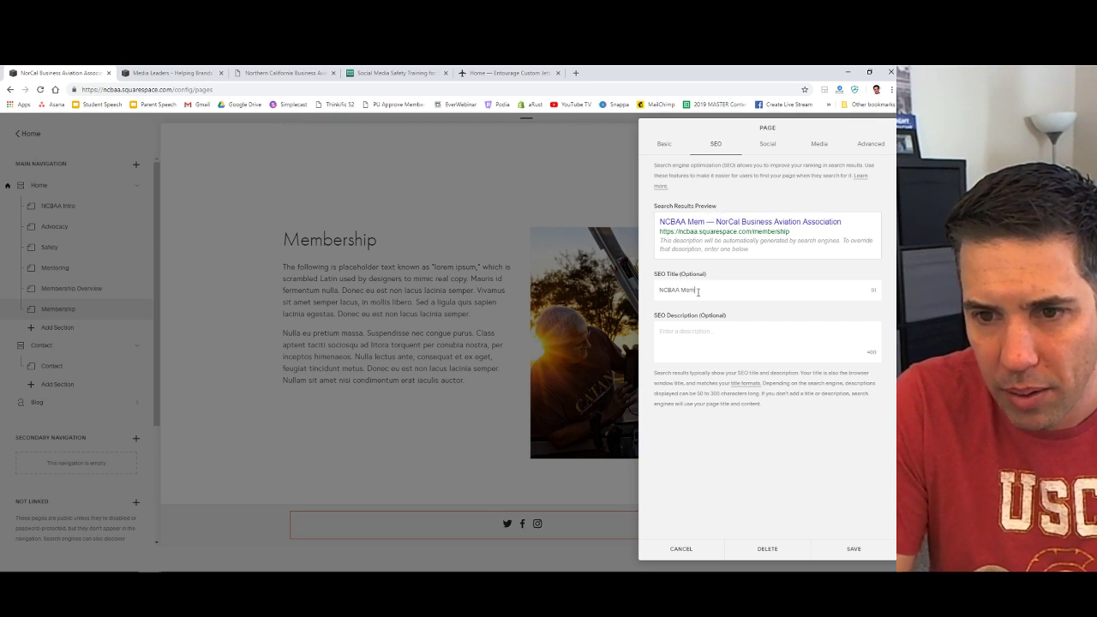
pyautogui.write('bership')
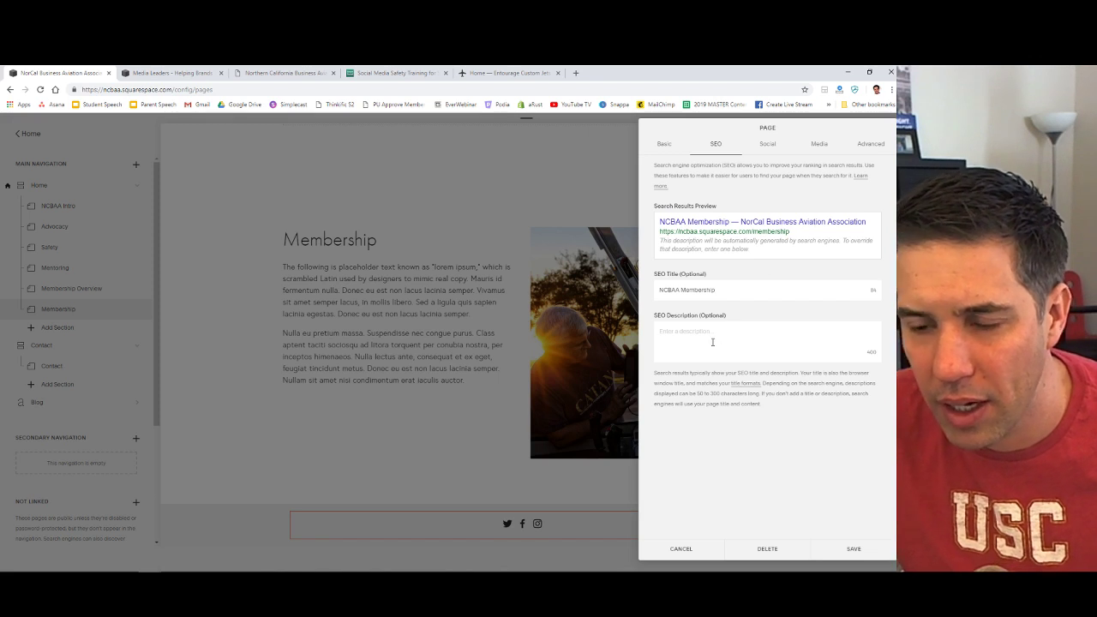
pyautogui.click(767, 144)
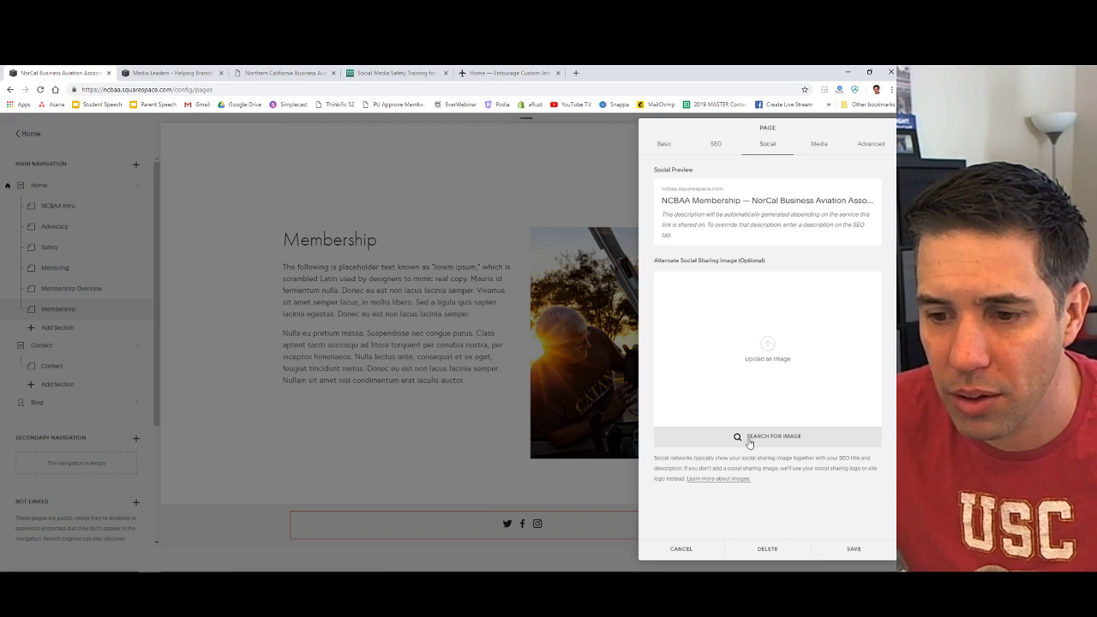
pyautogui.click(819, 144)
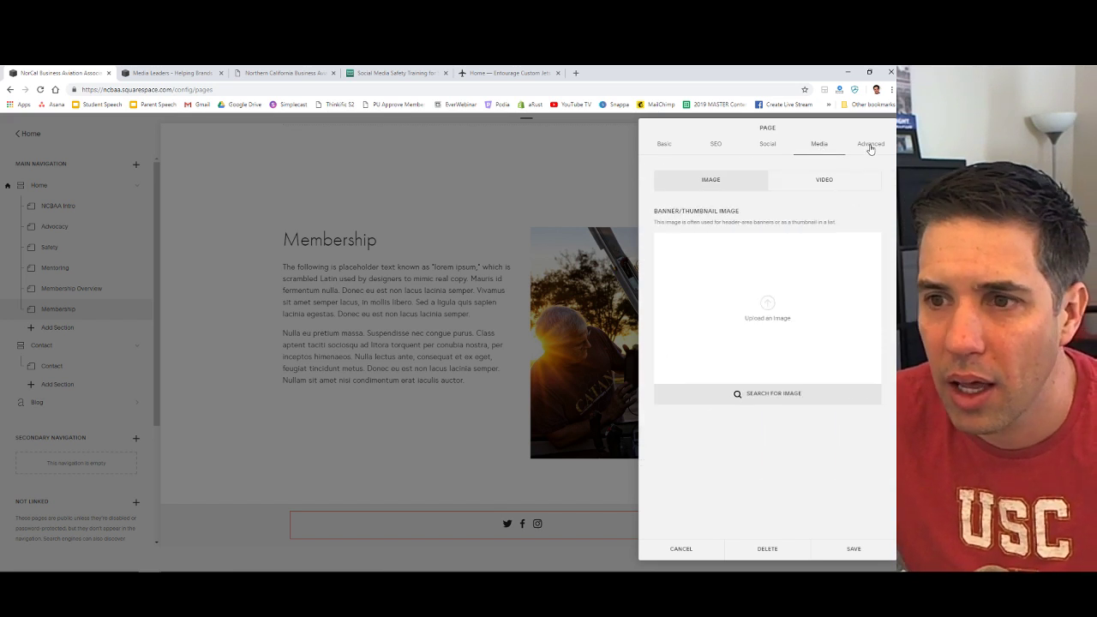
pyautogui.click(871, 146)
pyautogui.click(665, 146)
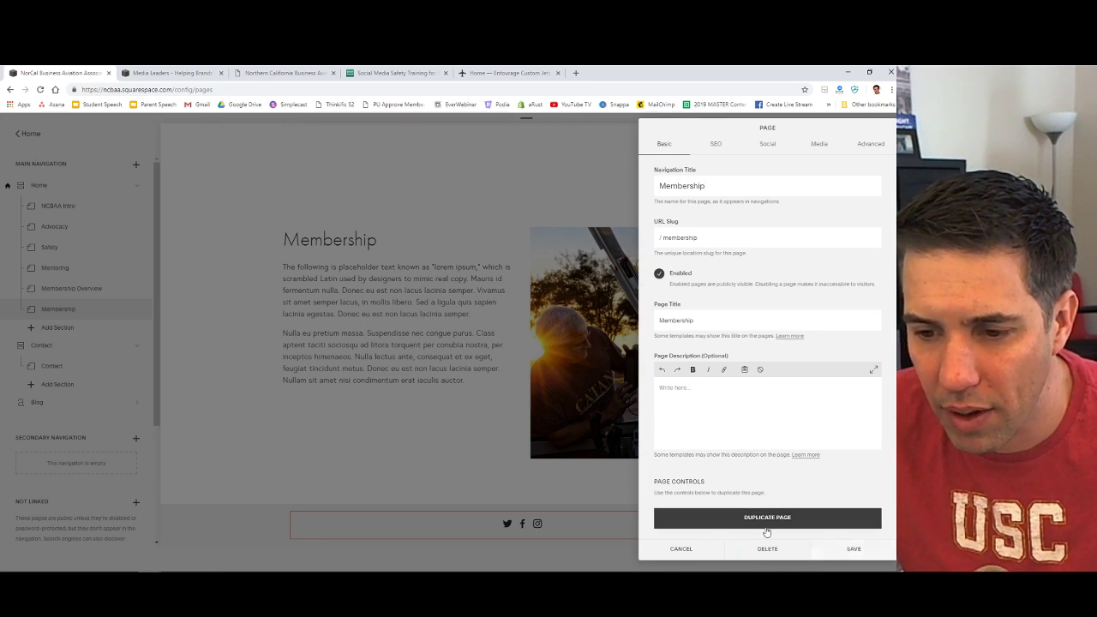
pyautogui.click(854, 550)
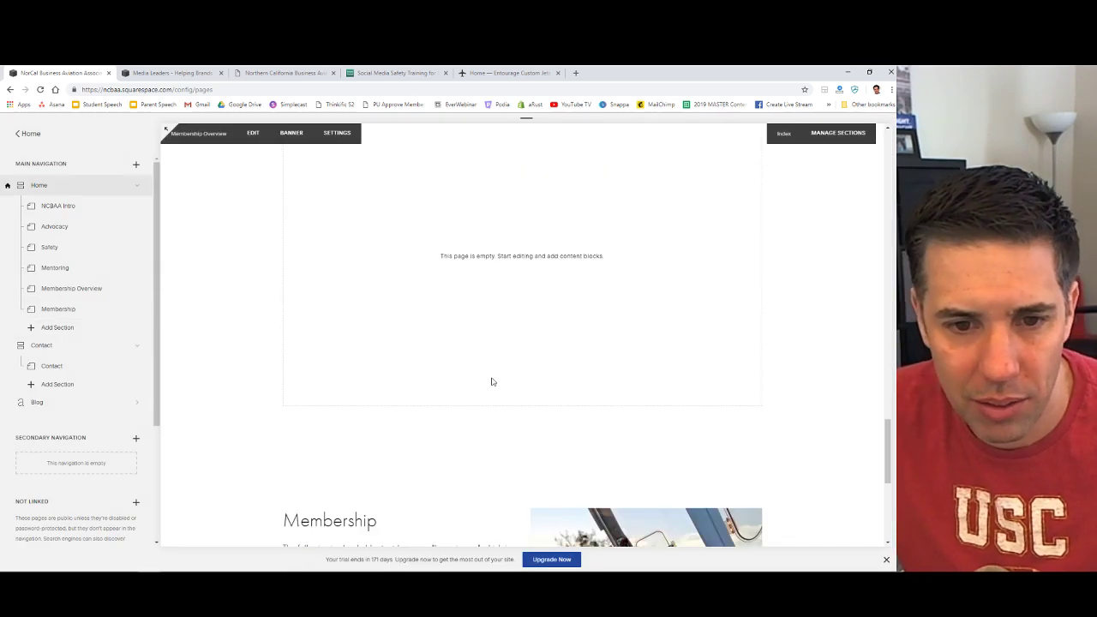
# Delete the empty Membership Overview section from the Home page, leaving Membership after Mentoring.
pyautogui.scroll(3, 442, 352)
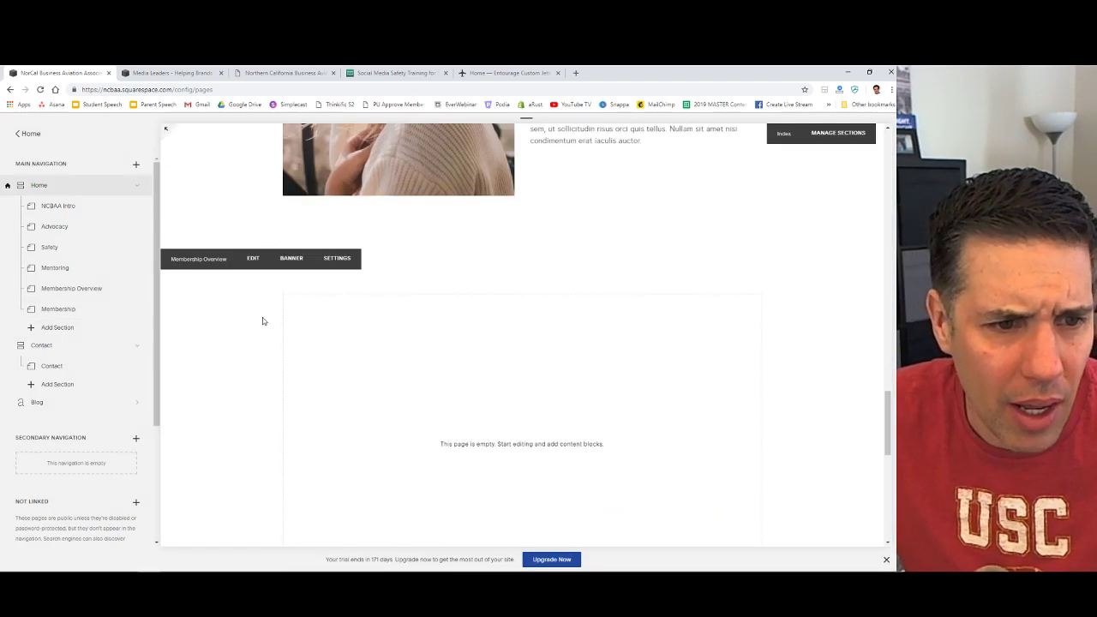
pyautogui.click(82, 289)
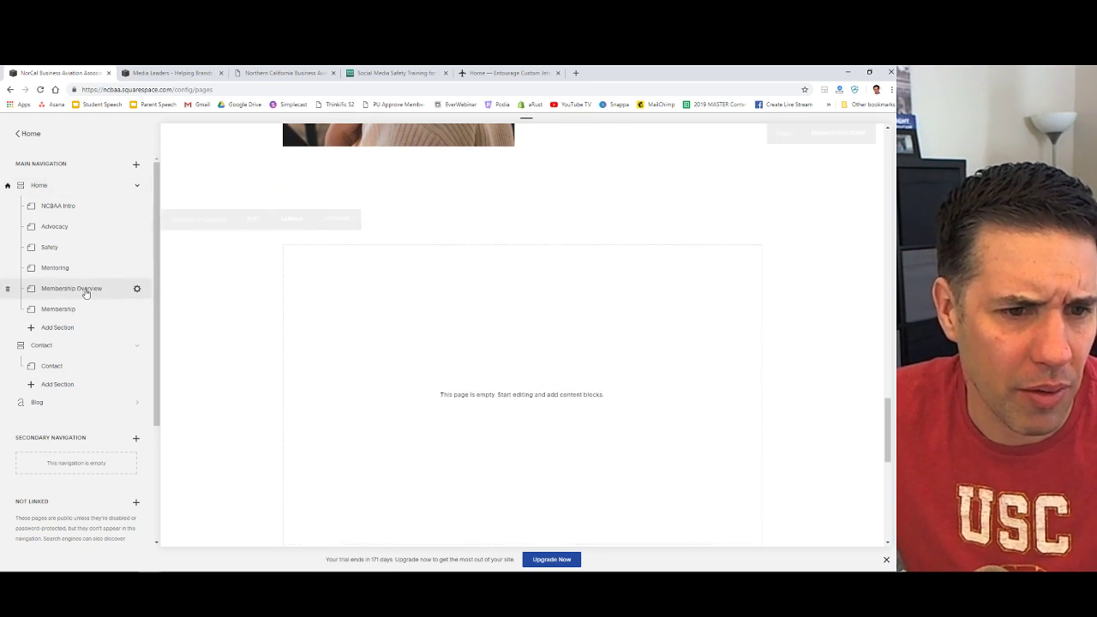
pyautogui.click(137, 288)
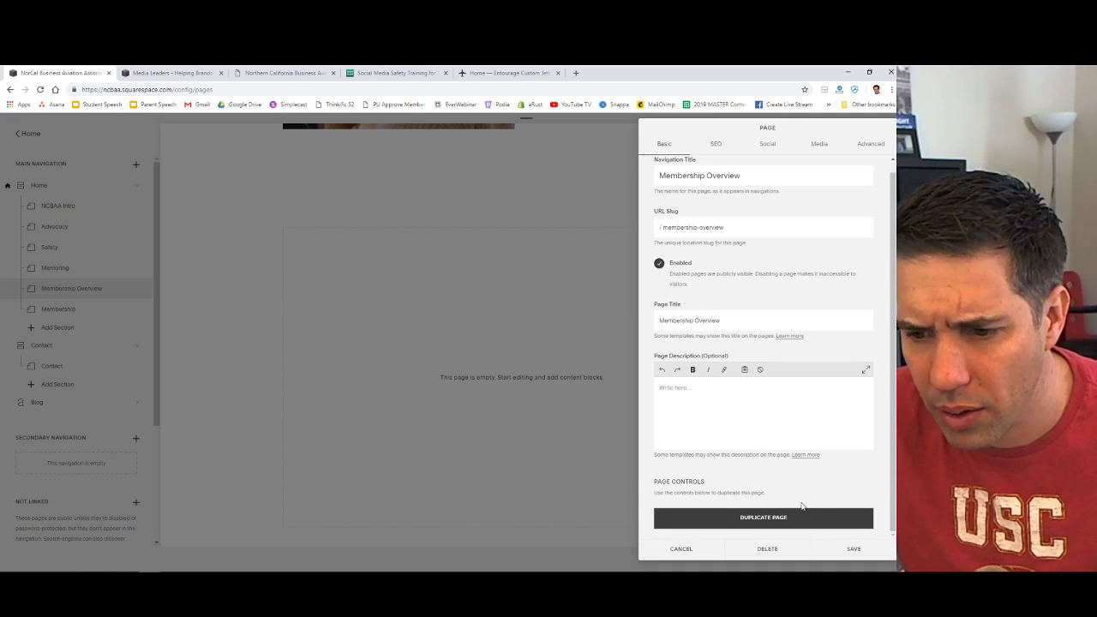
pyautogui.click(767, 549)
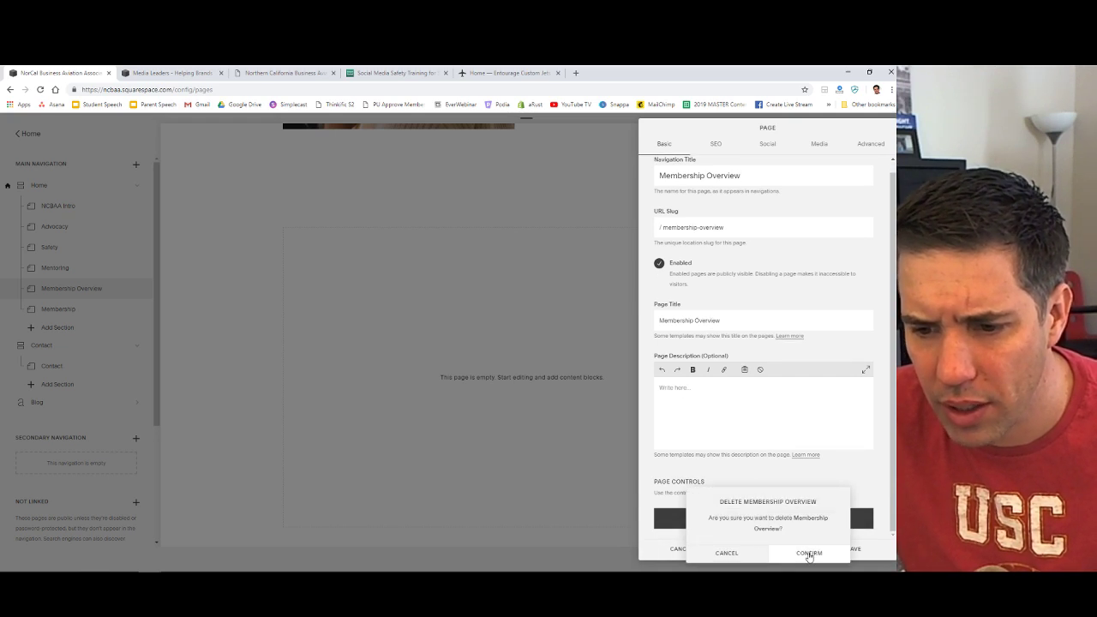
pyautogui.click(782, 553)
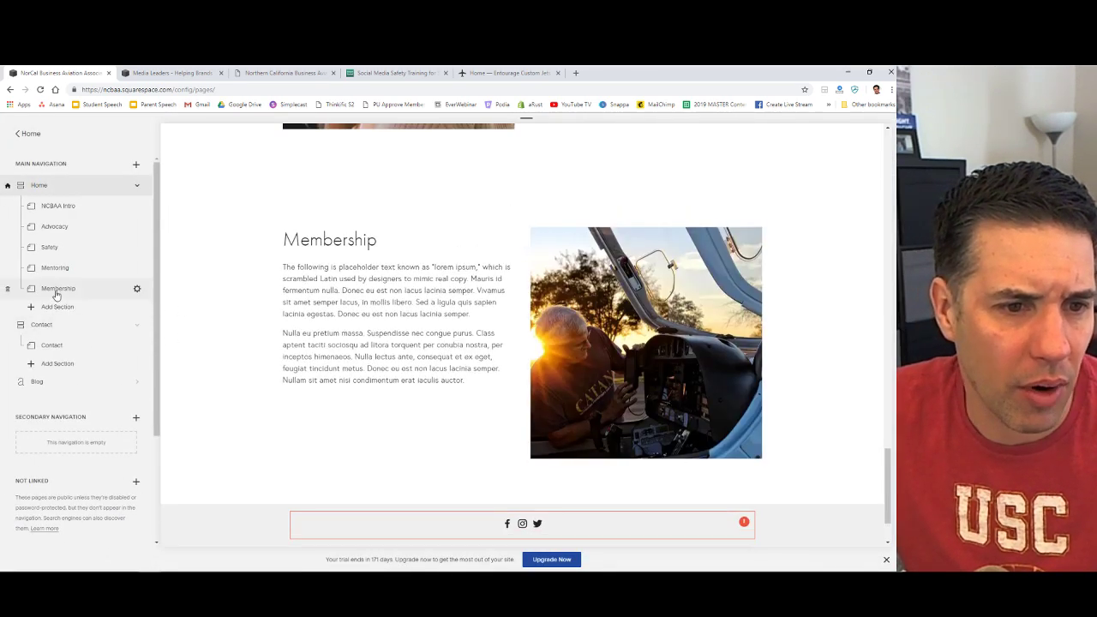
pyautogui.click(57, 307)
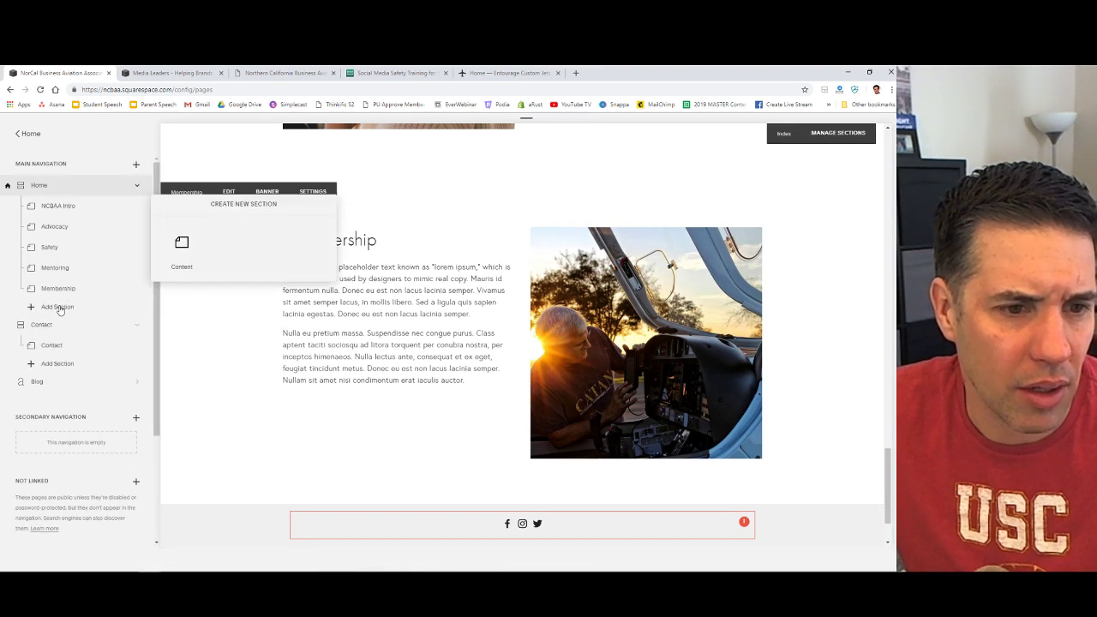
pyautogui.click(172, 360)
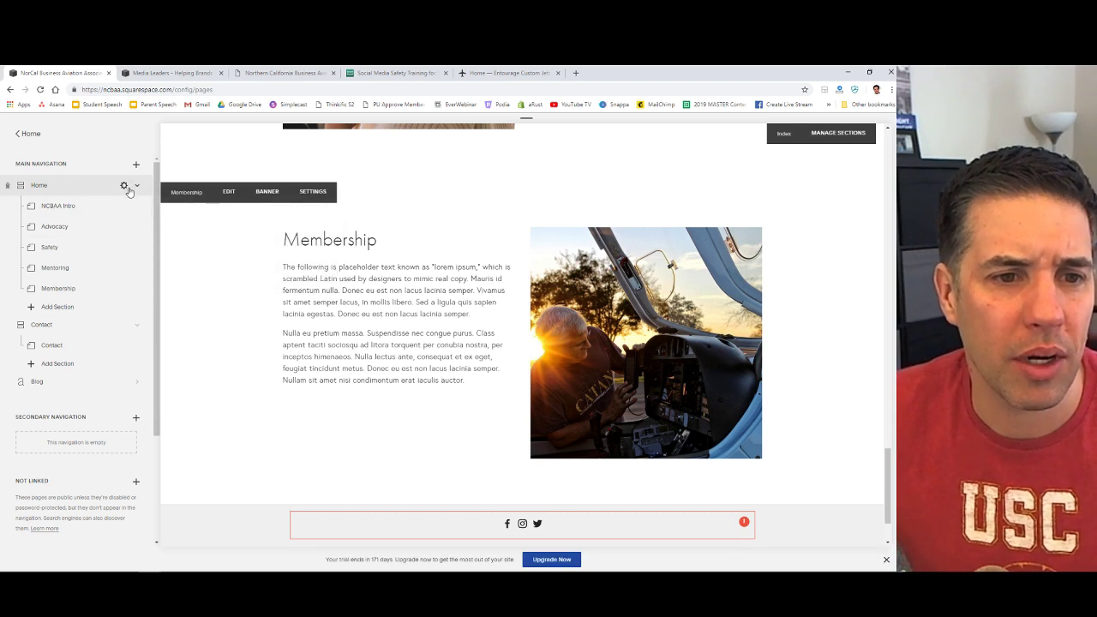
pyautogui.click(124, 186)
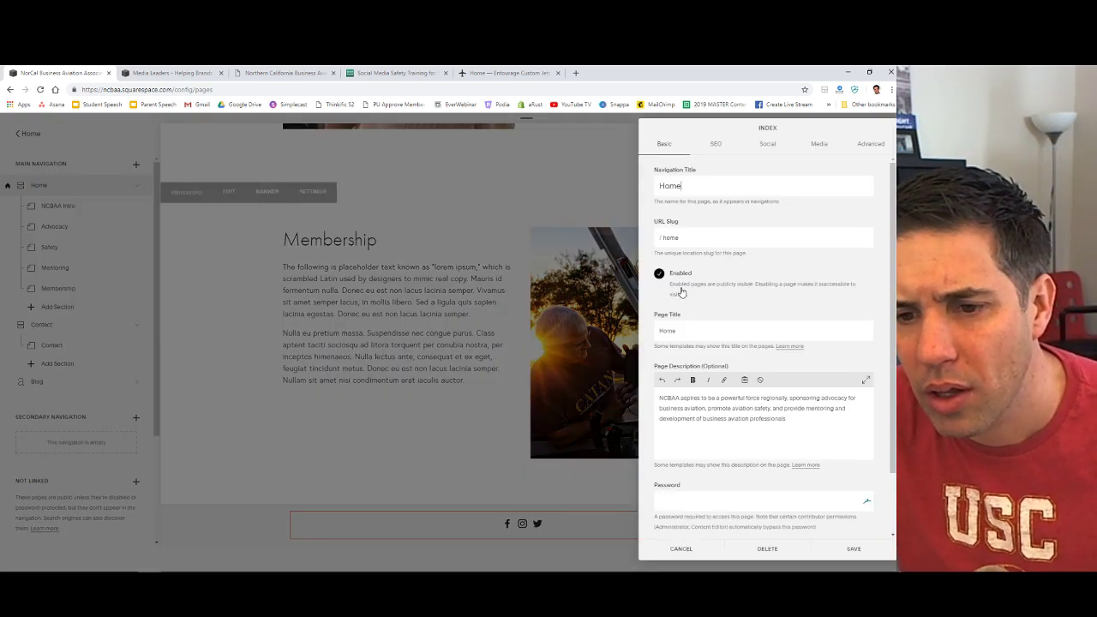
pyautogui.scroll(-2, 717, 306)
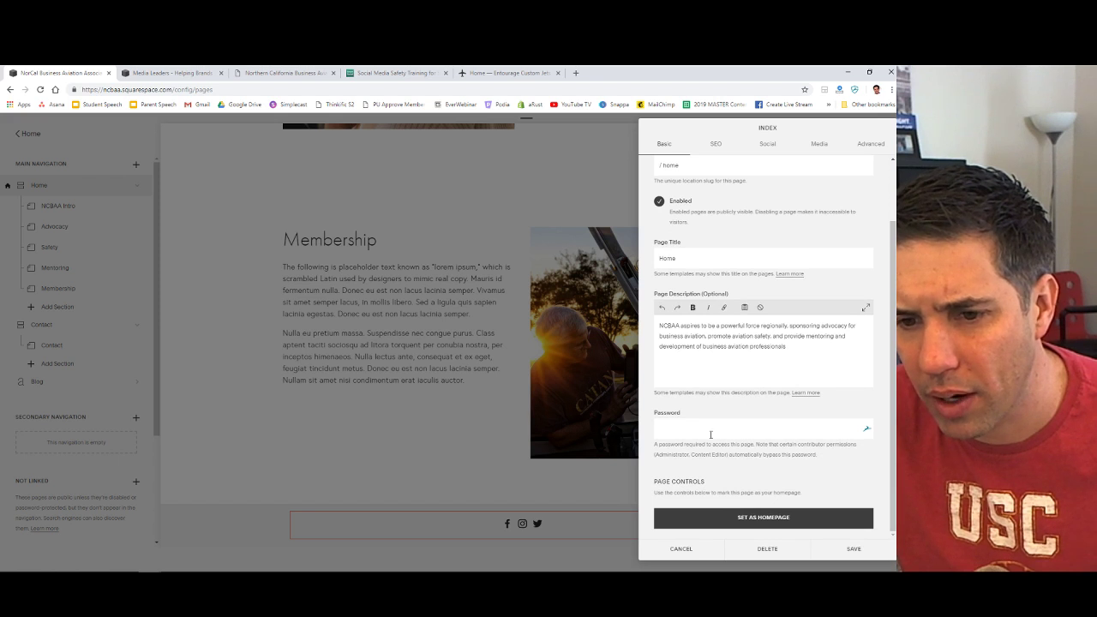
pyautogui.scroll(2, 700, 428)
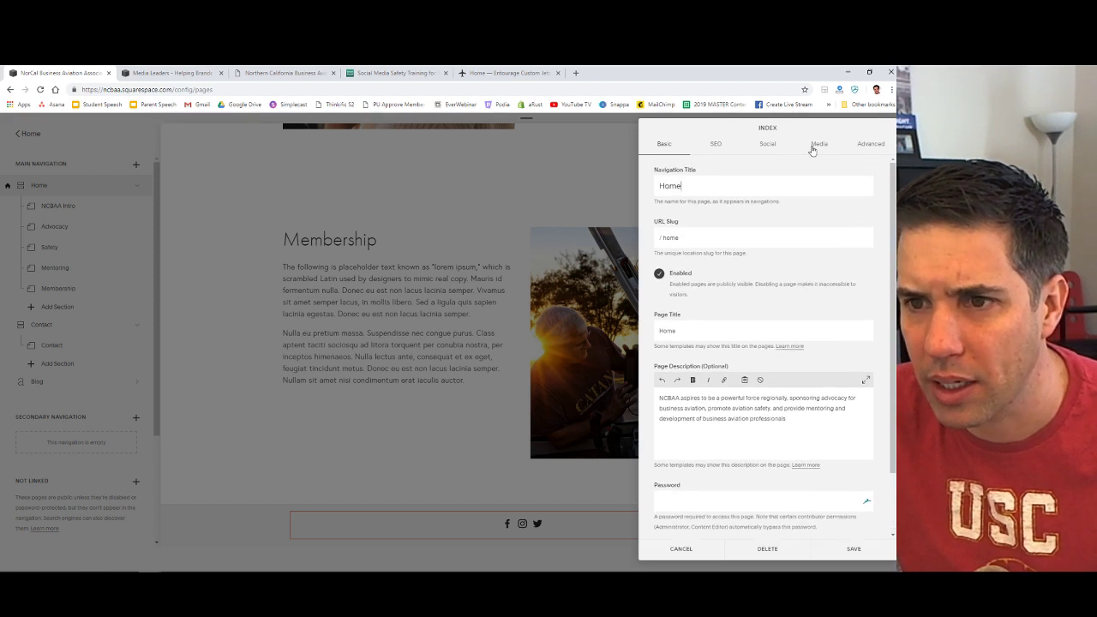
pyautogui.click(869, 146)
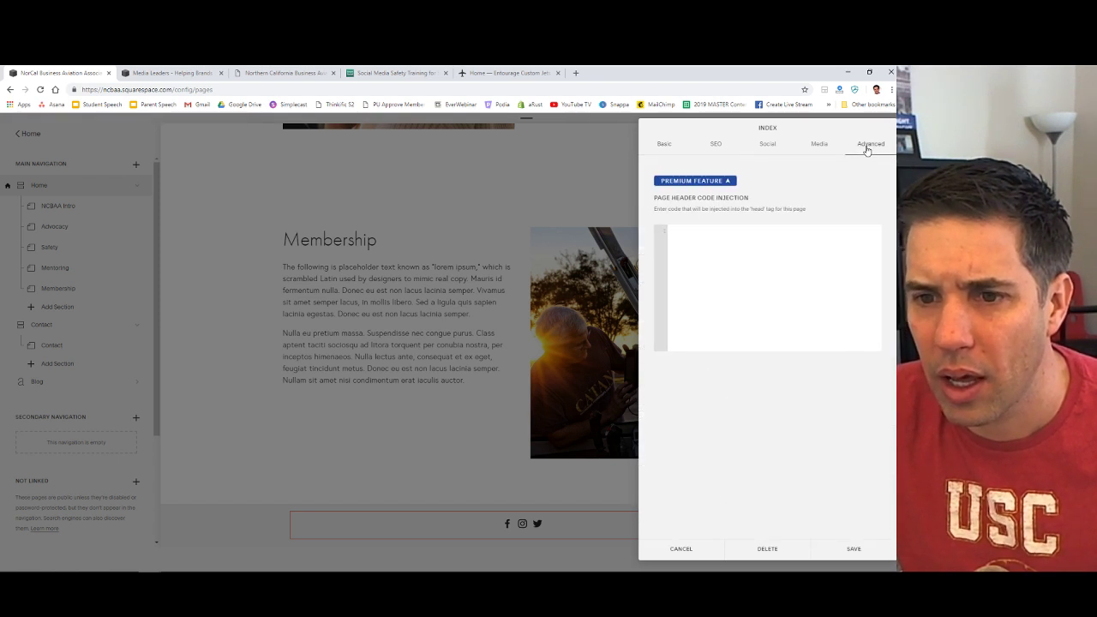
pyautogui.click(682, 550)
pyautogui.scroll(10, 433, 386)
pyautogui.scroll(10, 433, 390)
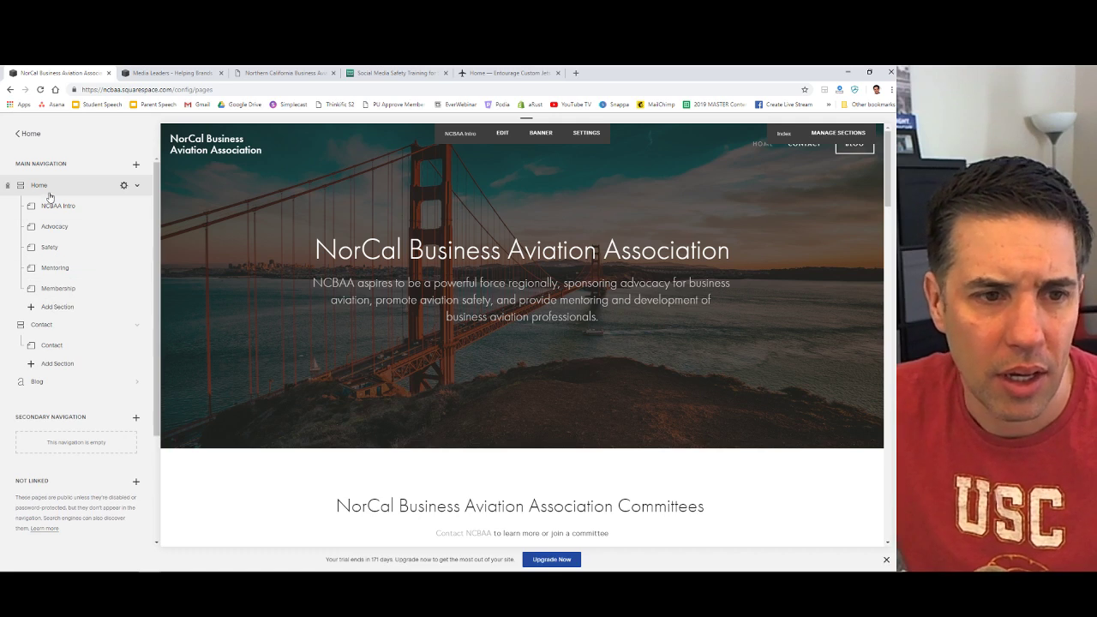
pyautogui.click(58, 289)
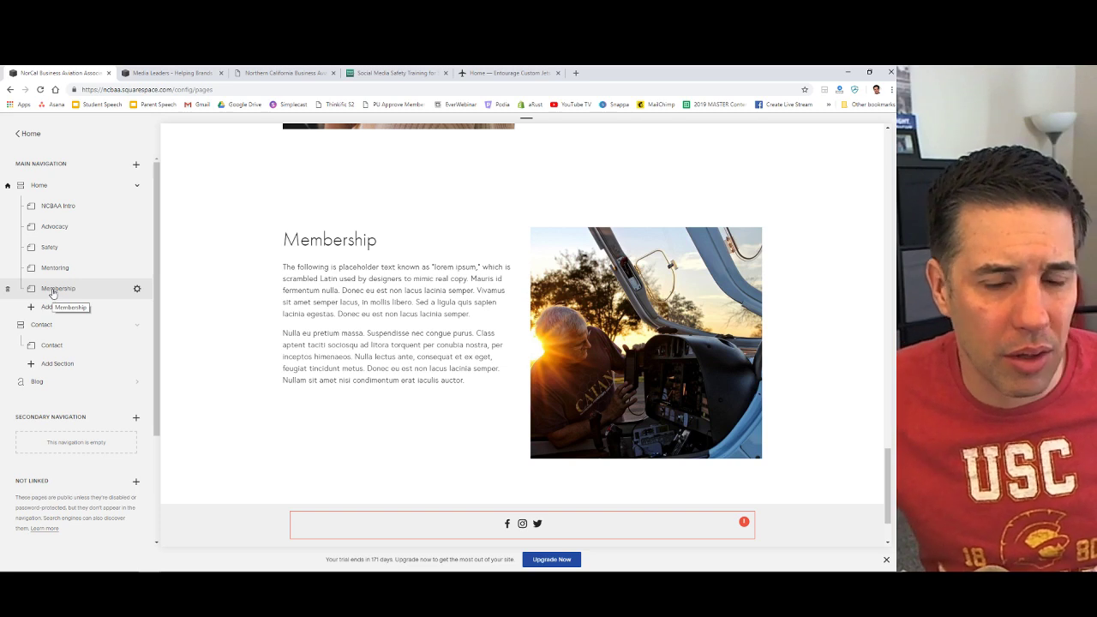
pyautogui.click(53, 290)
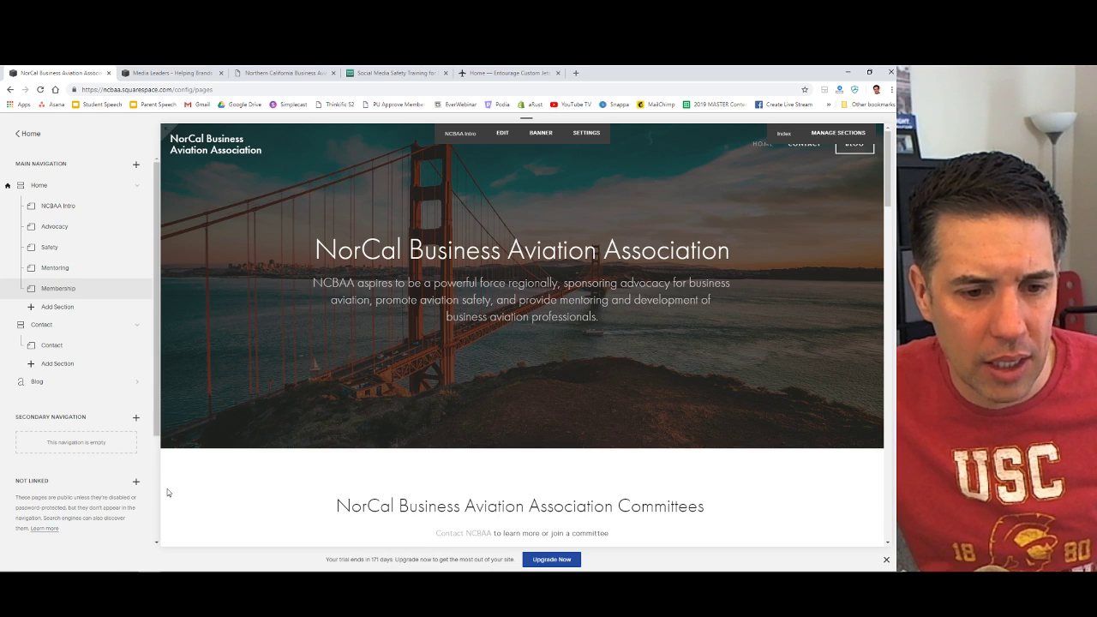
pyautogui.moveTo(74, 498); pyautogui.dragTo(21, 499)
pyautogui.click(14, 499)
pyautogui.click(108, 533)
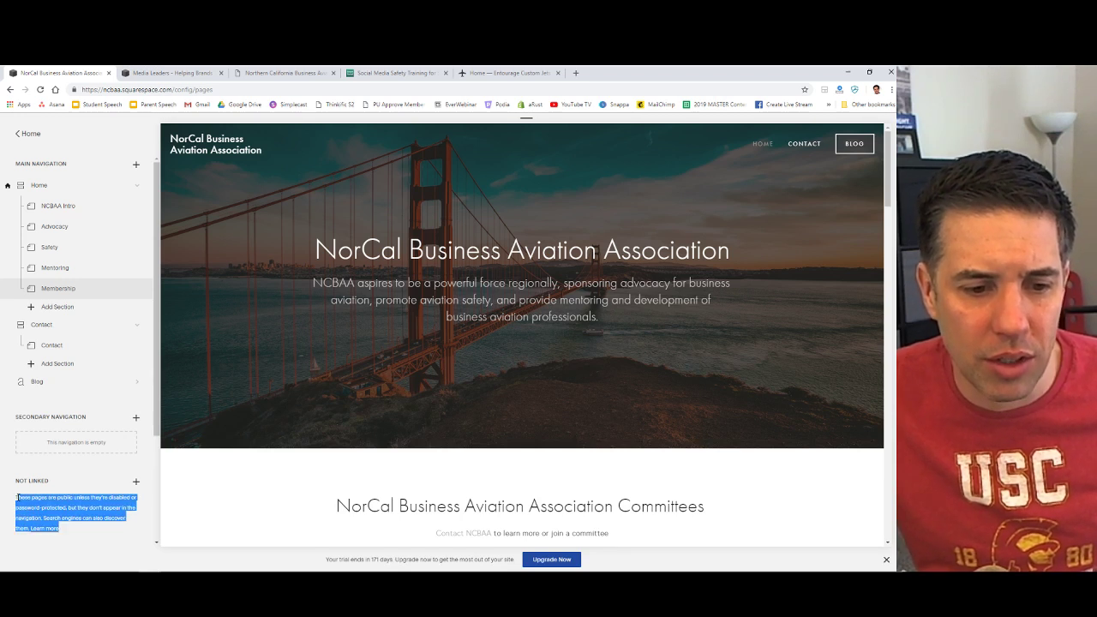
pyautogui.click(16, 497)
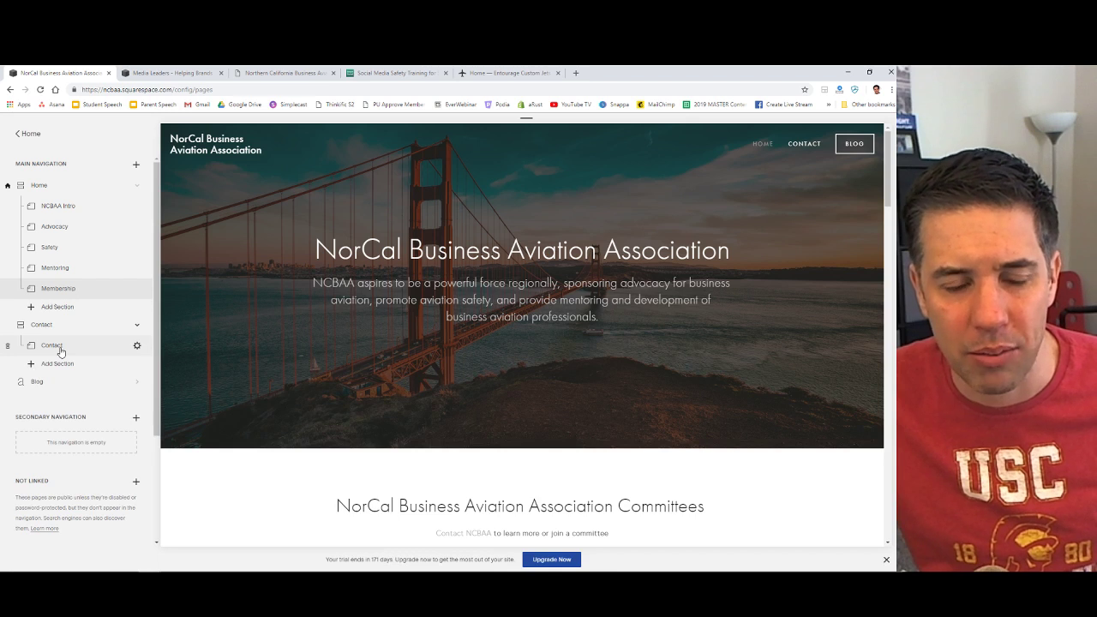
pyautogui.click(59, 208)
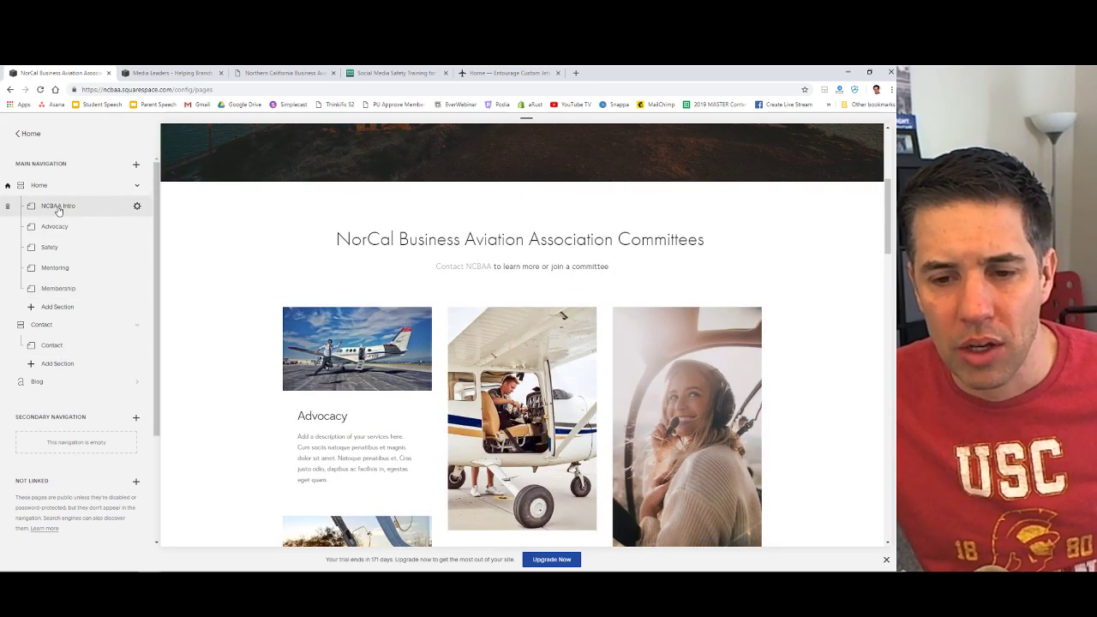
pyautogui.scroll(3, 771, 162)
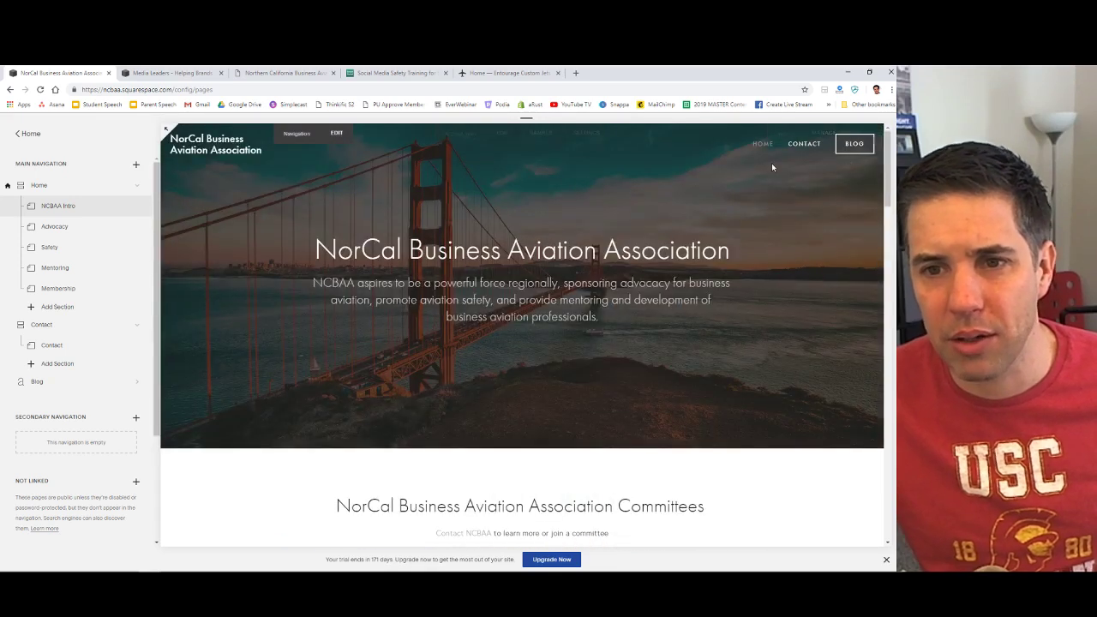
pyautogui.scroll(-5, 327, 223)
# Select the Advocacy section and review its page settings, cancelling to keep title Advocacy and slug /advocacy.
pyautogui.click(419, 322)
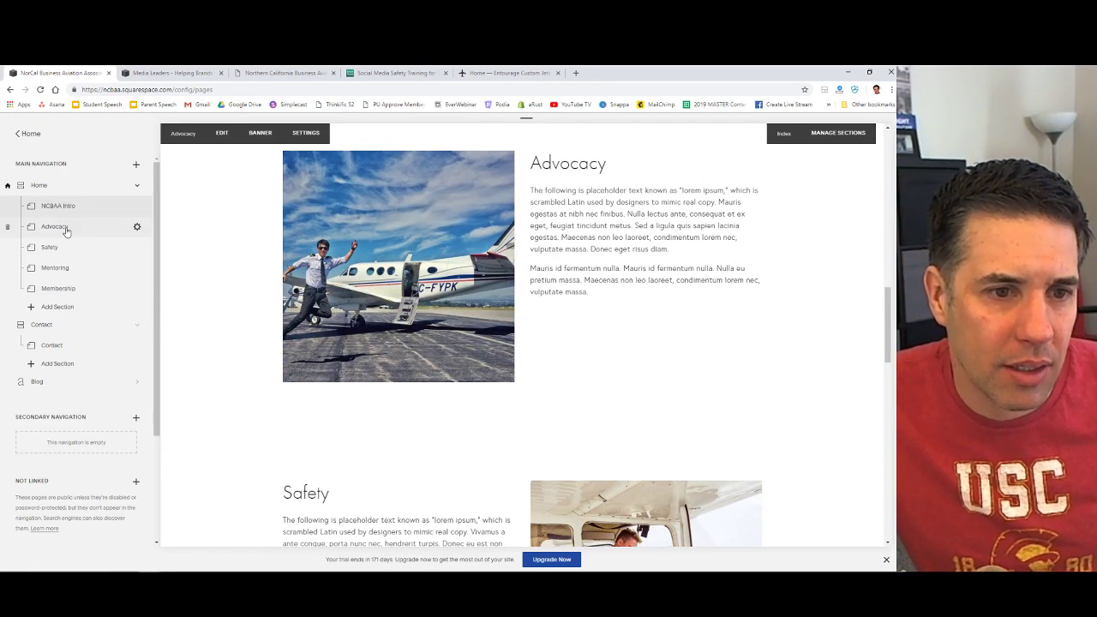
pyautogui.click(101, 229)
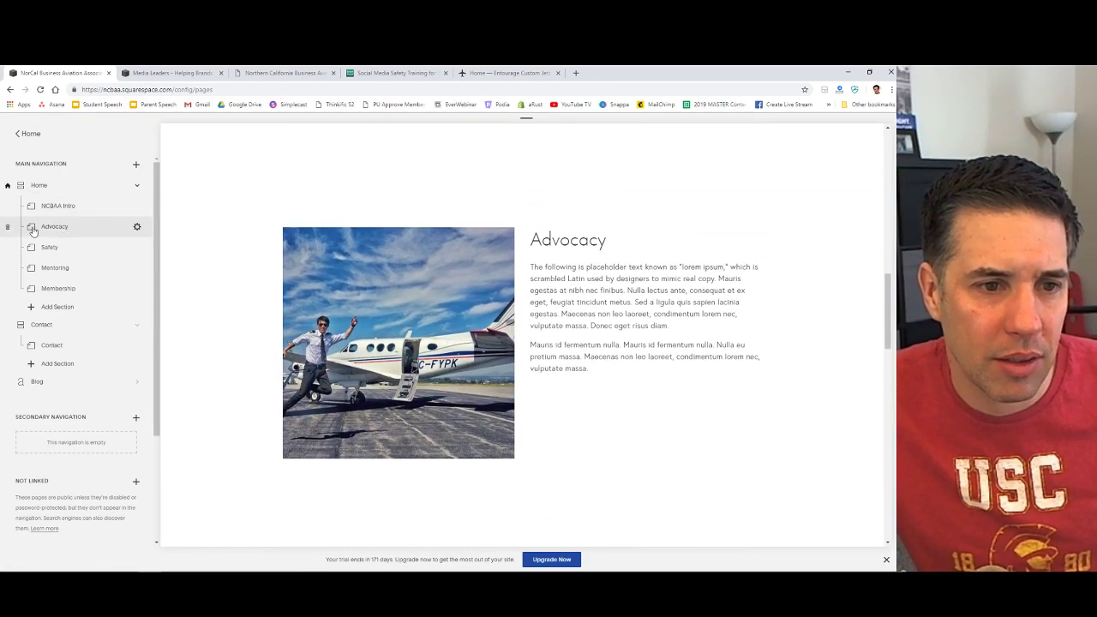
pyautogui.click(135, 228)
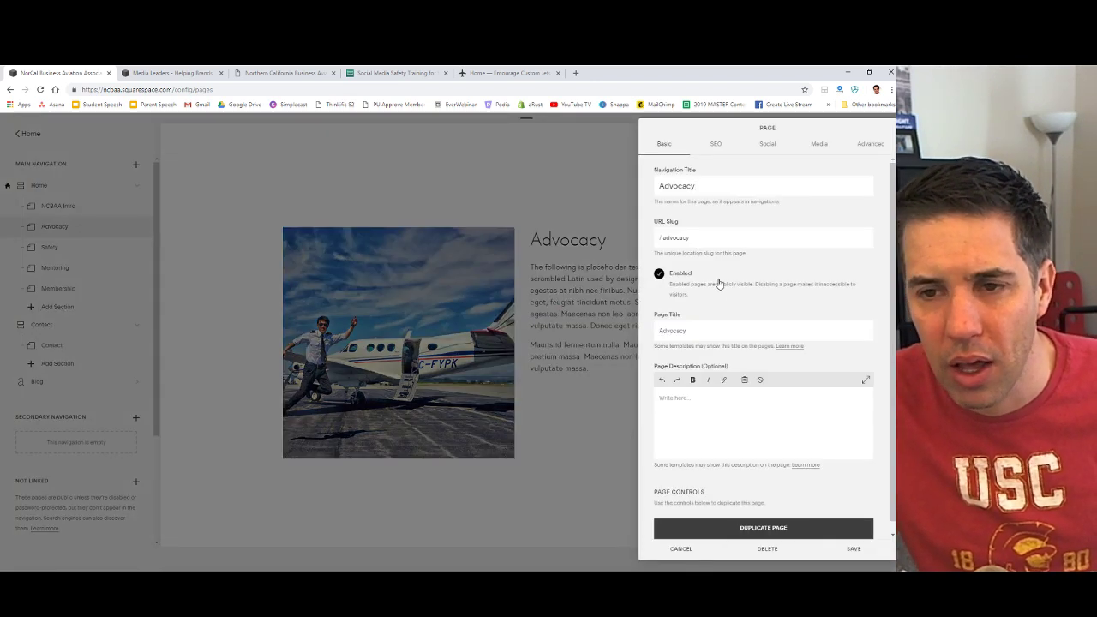
pyautogui.scroll(-1, 710, 469)
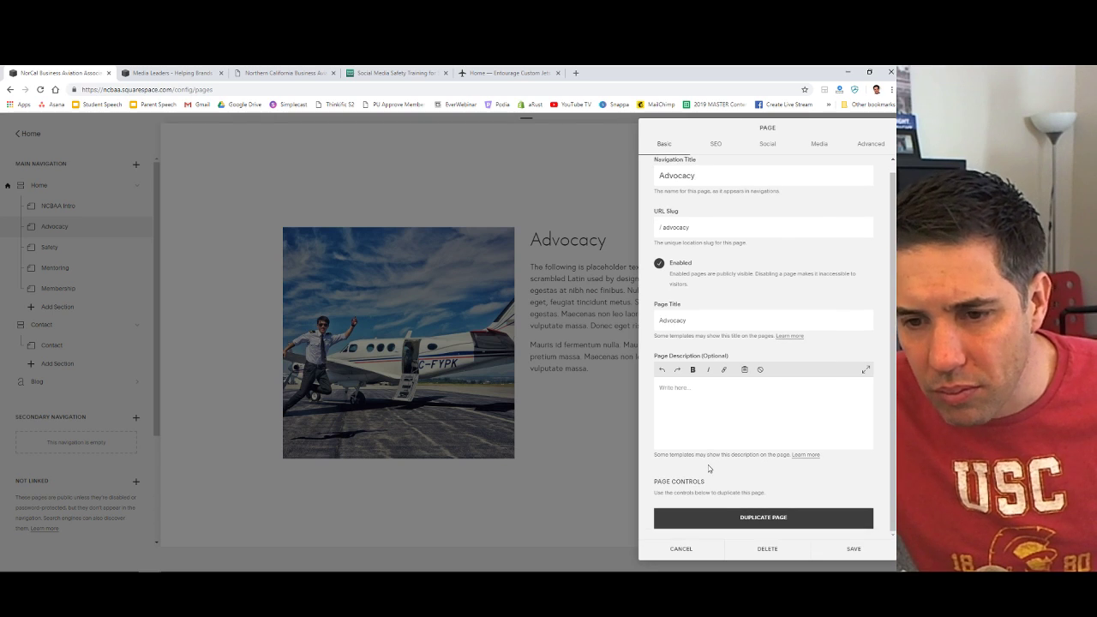
pyautogui.click(699, 548)
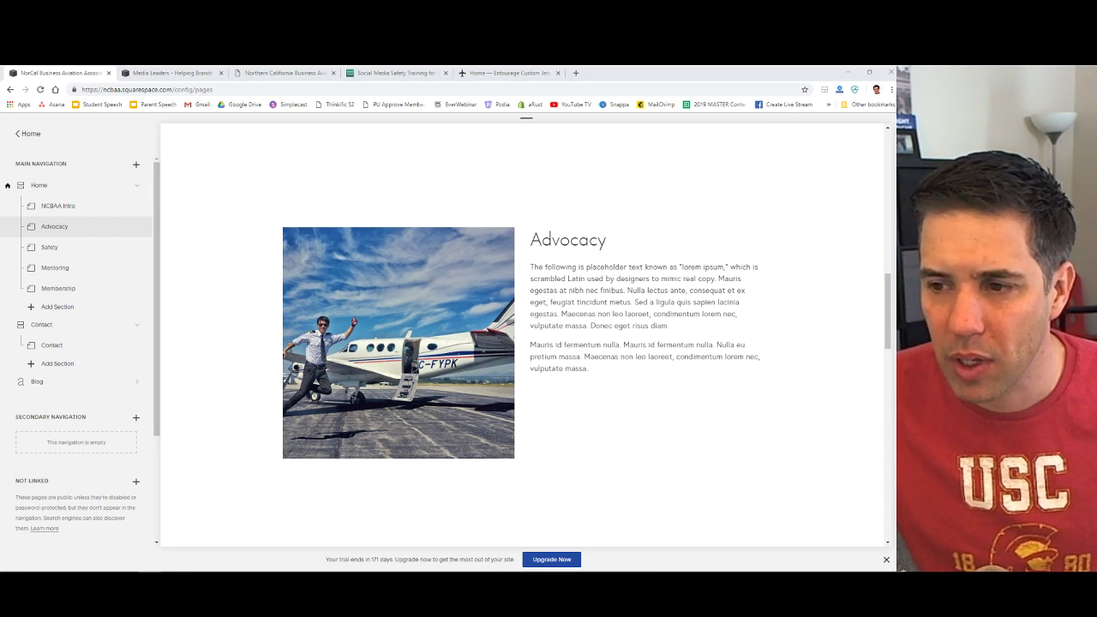
pyautogui.moveTo(302, 267)
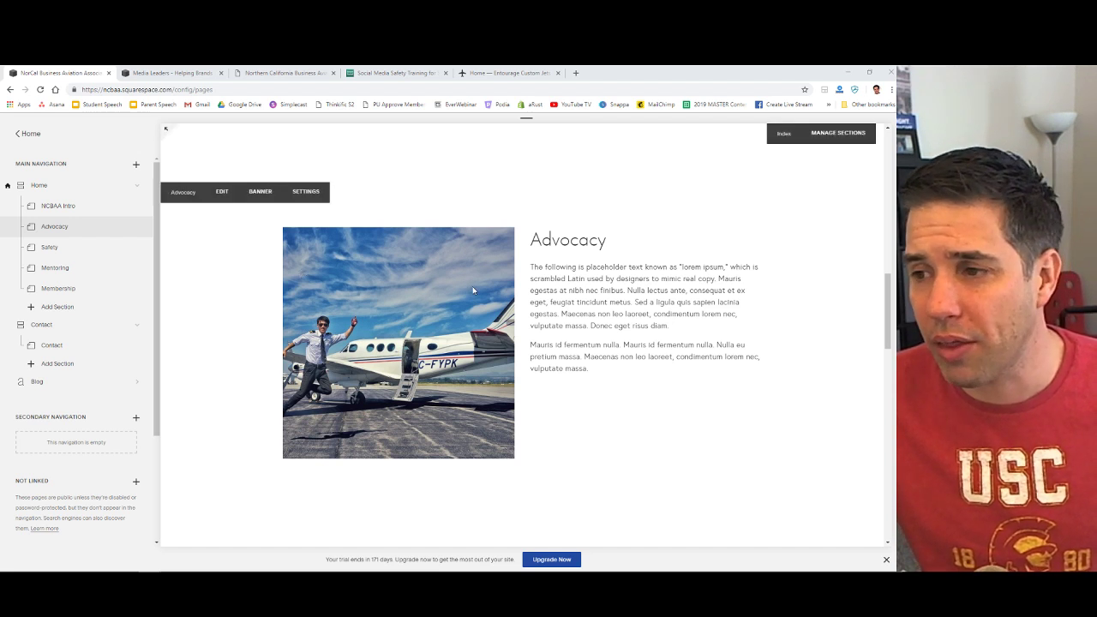